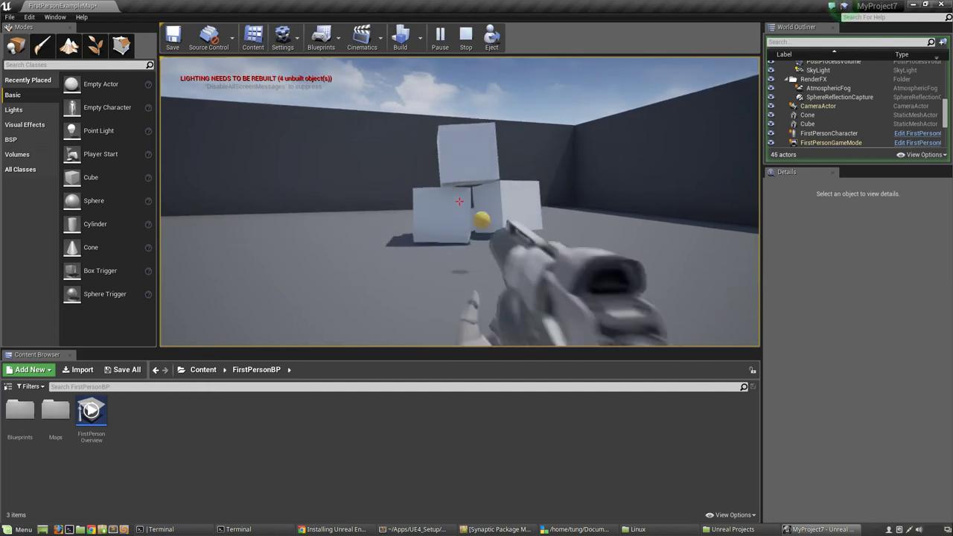
Fire three projectiles at the cube stacks, then stop the play-in-editor session.
{"action": "mouse_move", "coordinate": [460, 201]}
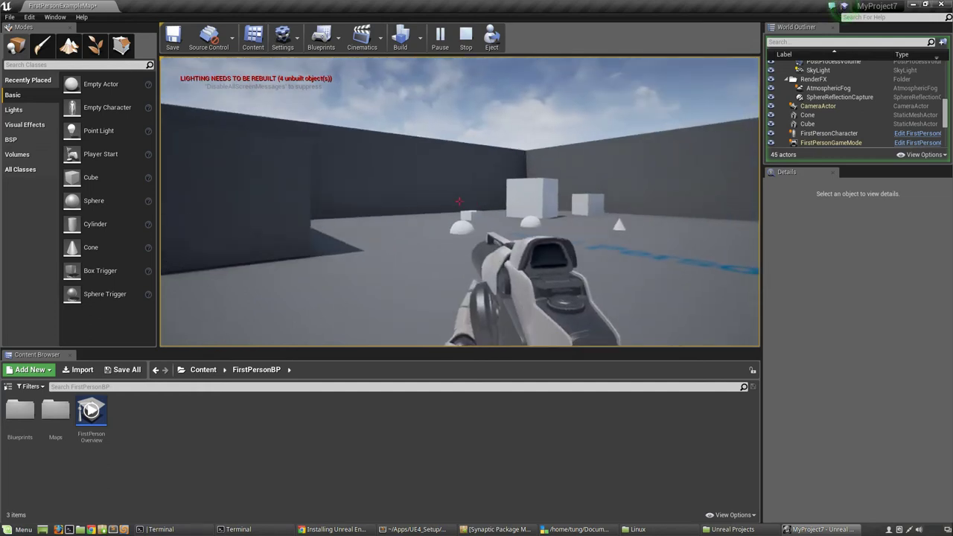
{"action": "left_click", "coordinate": [459, 201]}
{"action": "mouse_move", "coordinate": [459, 201]}
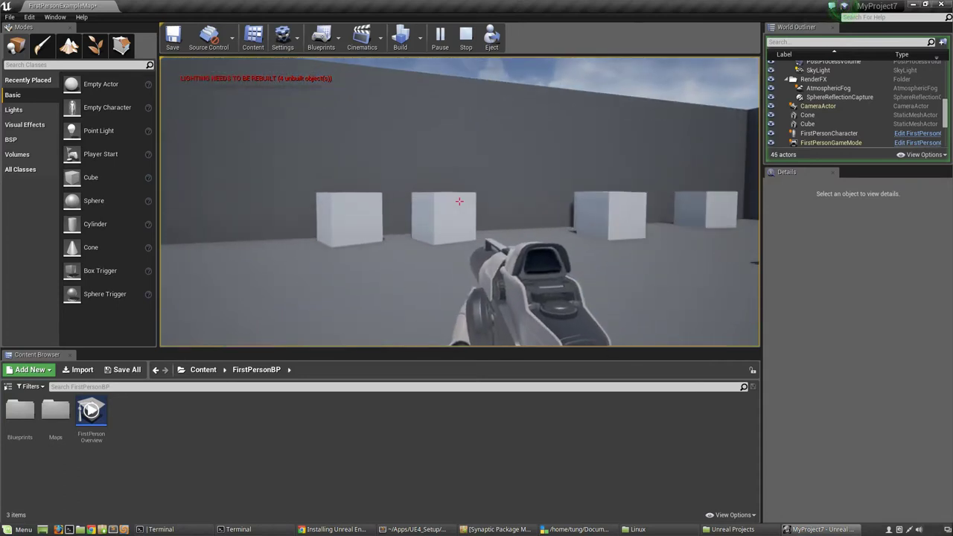
{"action": "left_click", "coordinate": [459, 201]}
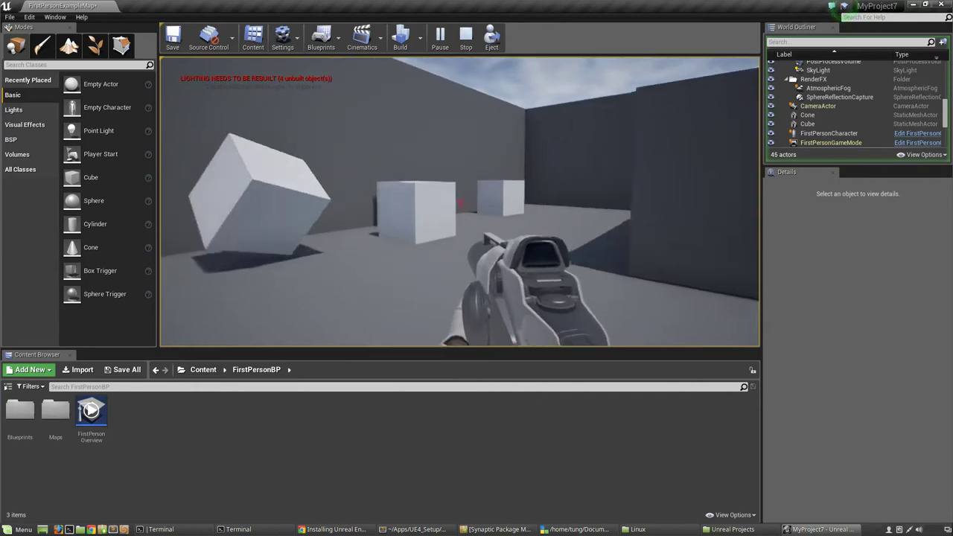
{"action": "left_click", "coordinate": [460, 201]}
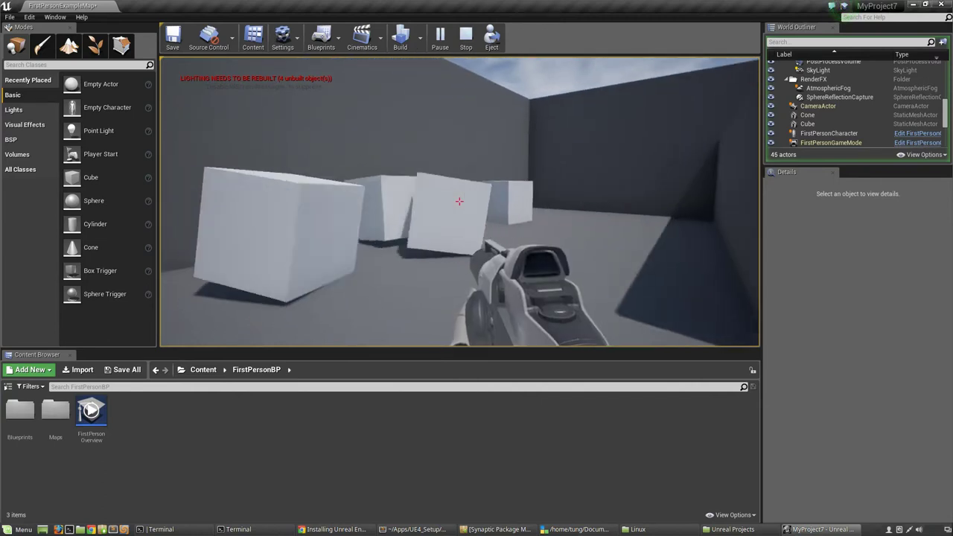
{"action": "mouse_move", "coordinate": [460, 201]}
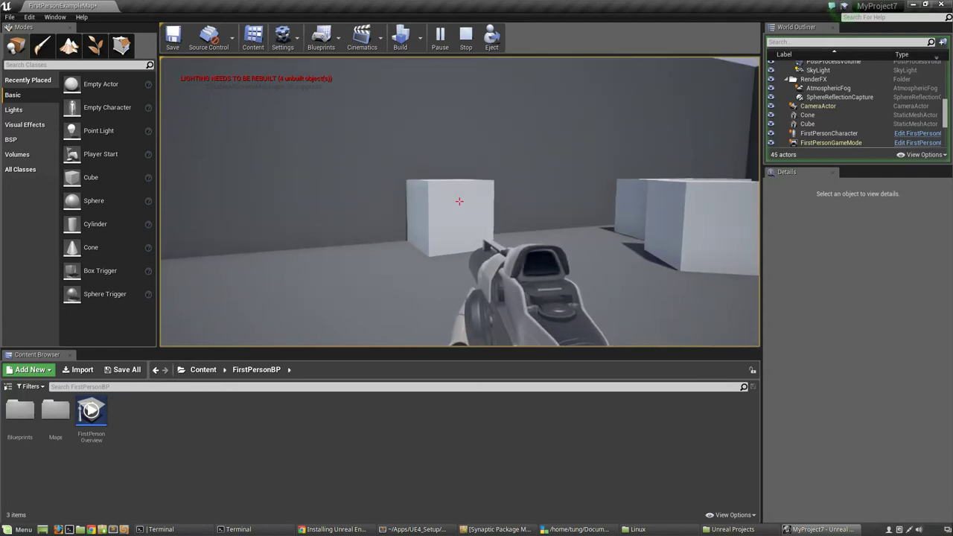
{"action": "key", "text": "Escape"}
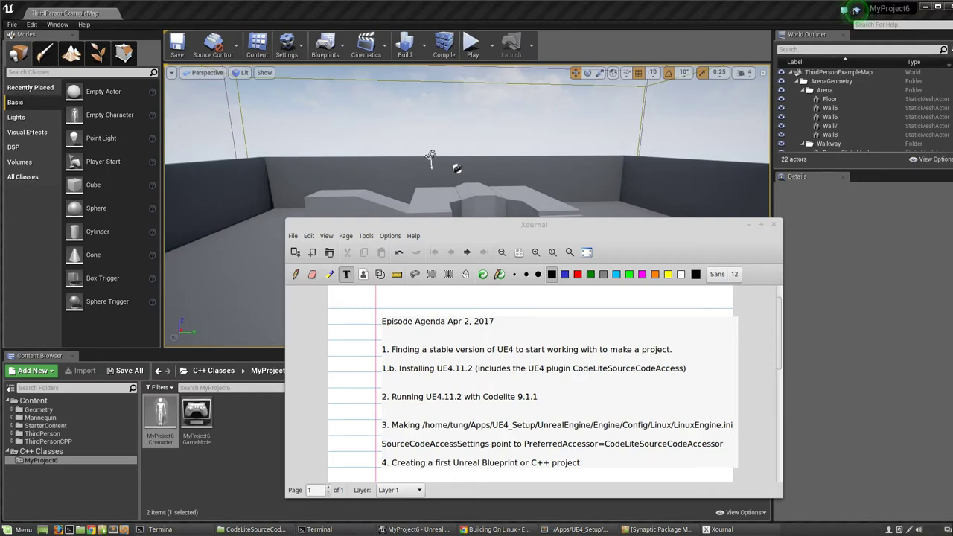
{"action": "left_click", "coordinate": [453, 236]}
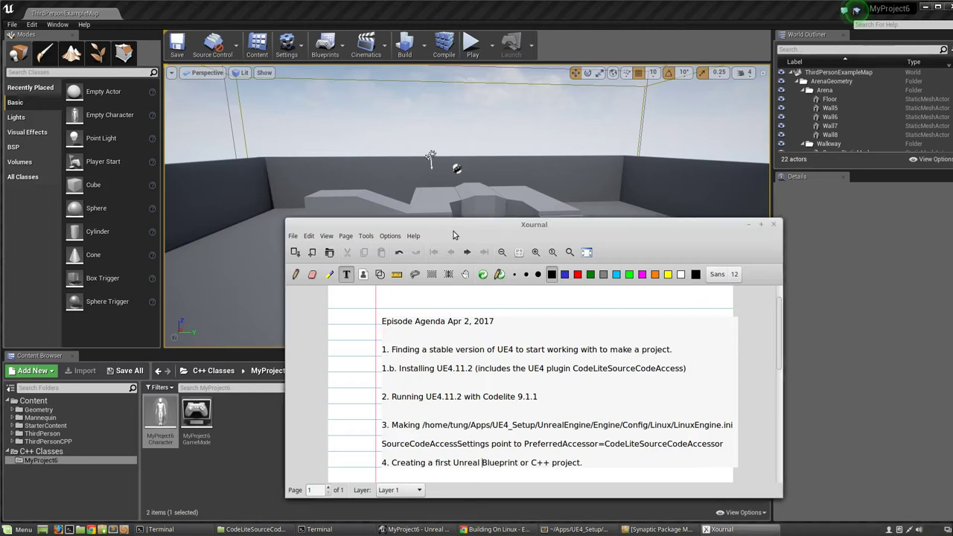
{"action": "scroll", "coordinate": [504, 314], "scroll_direction": "down", "scroll_amount": 2}
{"action": "scroll", "coordinate": [504, 314], "scroll_direction": "up", "scroll_amount": 1}
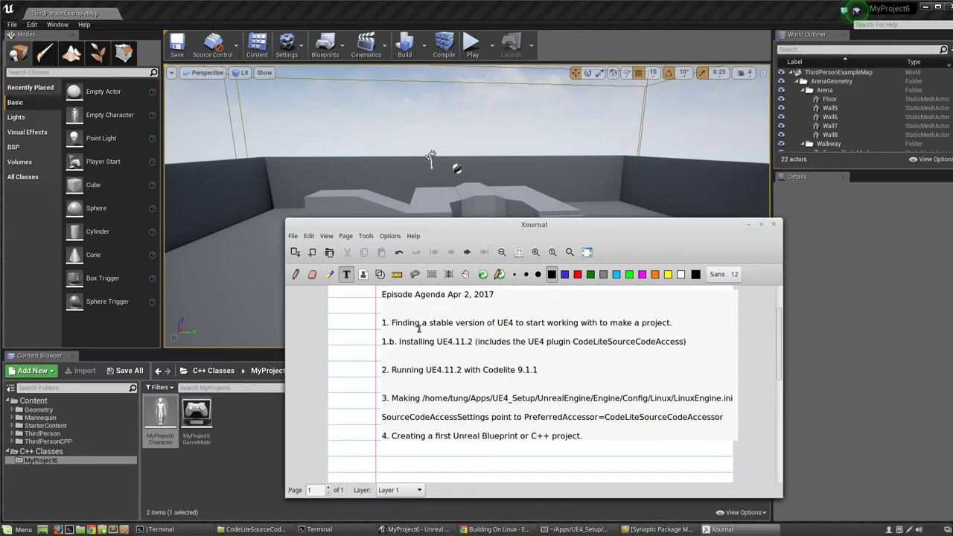
{"action": "left_click_drag", "start_coordinate": [392, 322], "coordinate": [460, 326]}
{"action": "left_click_drag", "start_coordinate": [460, 325], "coordinate": [397, 327]}
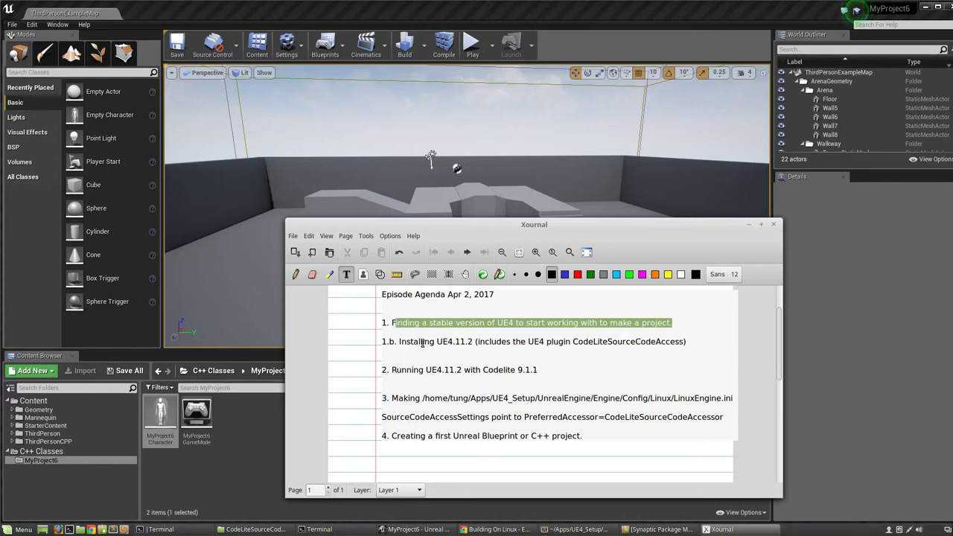
{"action": "left_click_drag", "start_coordinate": [437, 341], "coordinate": [471, 341]}
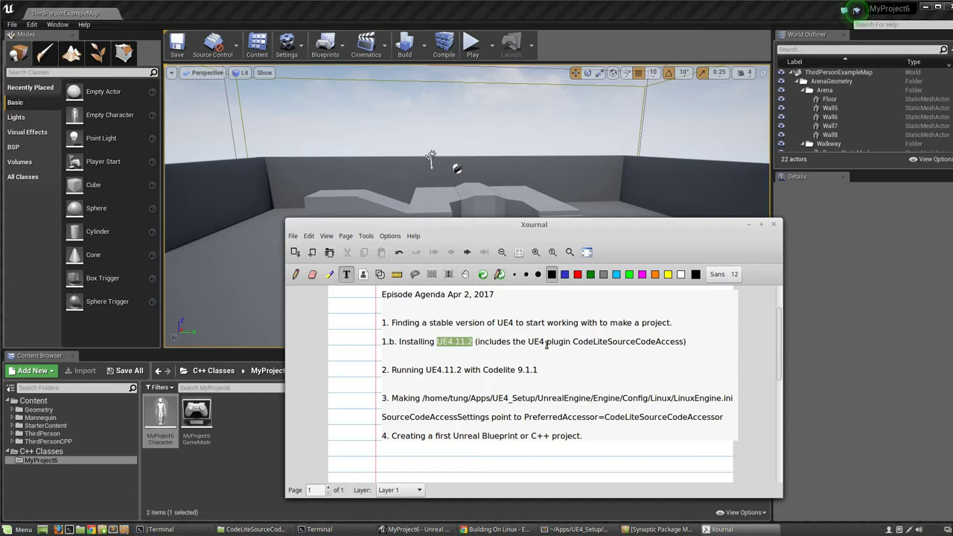
{"action": "left_click_drag", "start_coordinate": [477, 343], "coordinate": [603, 343]}
{"action": "double_click", "coordinate": [600, 342]}
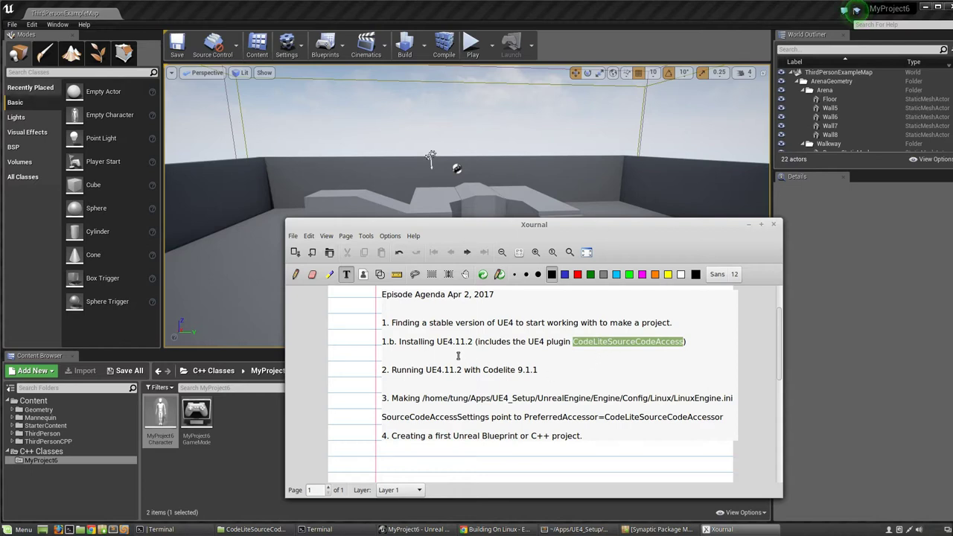
{"action": "left_click", "coordinate": [582, 342]}
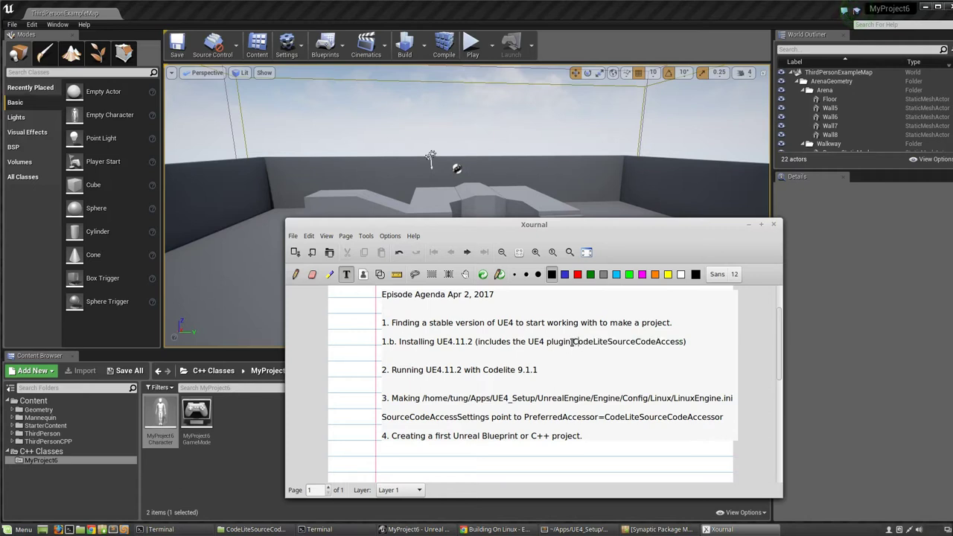
{"action": "left_click_drag", "start_coordinate": [574, 342], "coordinate": [607, 342]}
{"action": "left_click", "coordinate": [554, 367]}
{"action": "left_click_drag", "start_coordinate": [554, 367], "coordinate": [384, 370]}
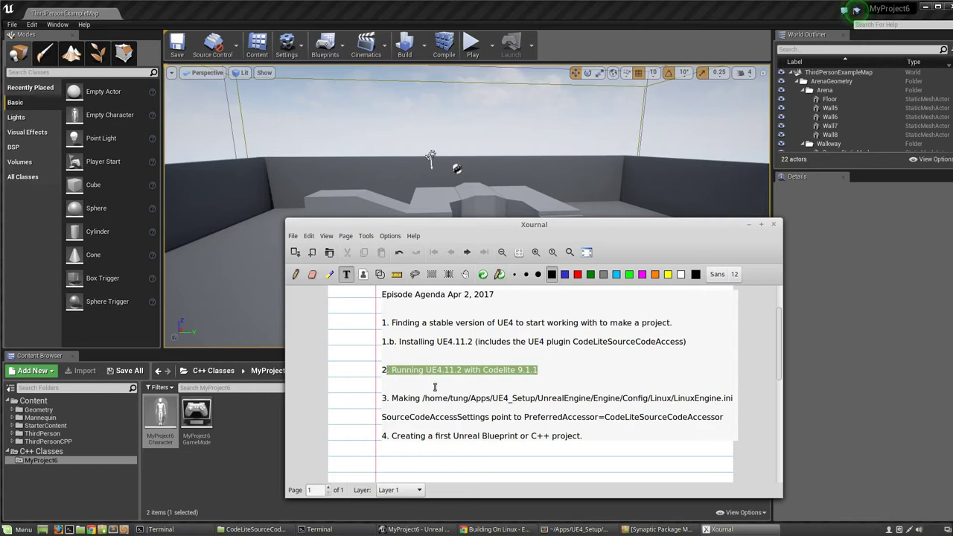
{"action": "left_click", "coordinate": [574, 369]}
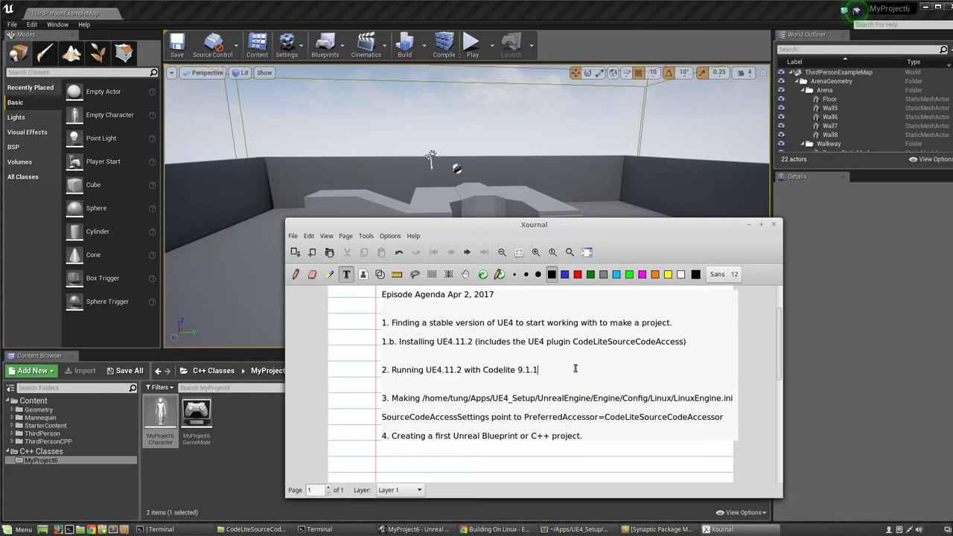
{"action": "left_click_drag", "start_coordinate": [526, 369], "coordinate": [389, 369]}
{"action": "left_click", "coordinate": [384, 370]}
{"action": "left_click_drag", "start_coordinate": [383, 370], "coordinate": [540, 366]}
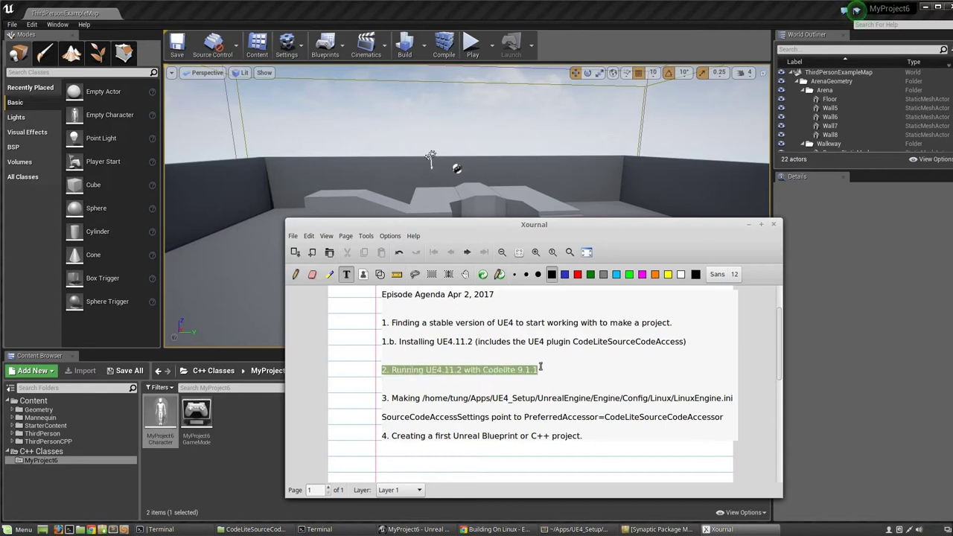
{"action": "left_click", "coordinate": [483, 370]}
{"action": "left_click_drag", "start_coordinate": [483, 370], "coordinate": [542, 370]}
{"action": "left_click", "coordinate": [536, 371]}
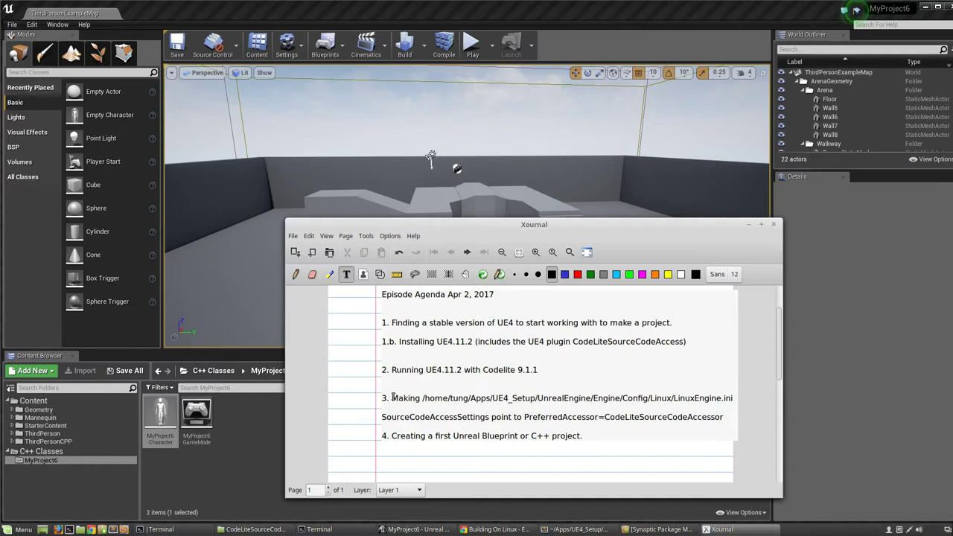
Highlight the LinuxEngine.ini path and CodeLiteSourceCodeAccessor in item 3, then 'Unreal Blueprint' in item 4.
{"action": "mouse_move", "coordinate": [392, 397]}
{"action": "left_mouse_down"}
{"action": "mouse_move", "coordinate": [736, 397]}
{"action": "mouse_move", "coordinate": [690, 417]}
{"action": "mouse_move", "coordinate": [383, 402]}
{"action": "left_mouse_up"}
{"action": "left_click", "coordinate": [691, 419]}
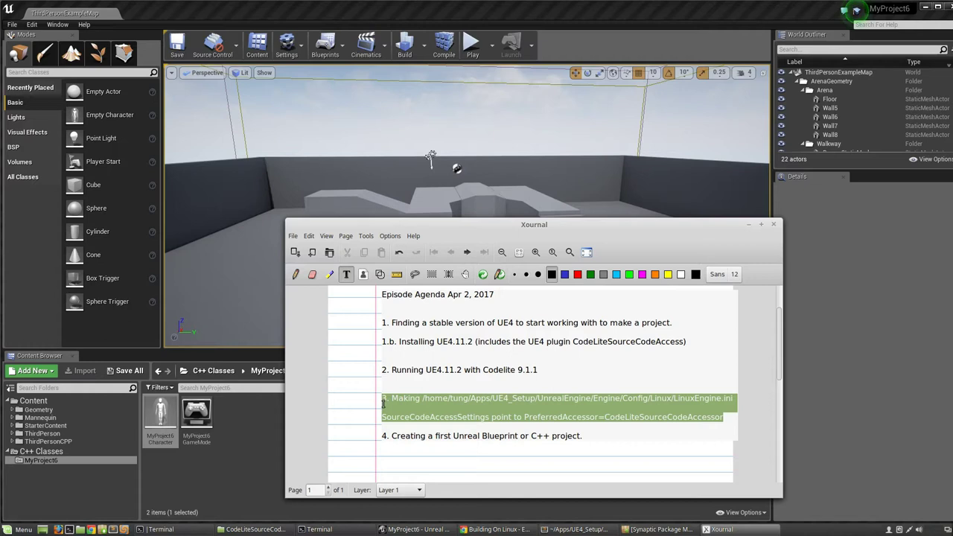
{"action": "double_click", "coordinate": [701, 417]}
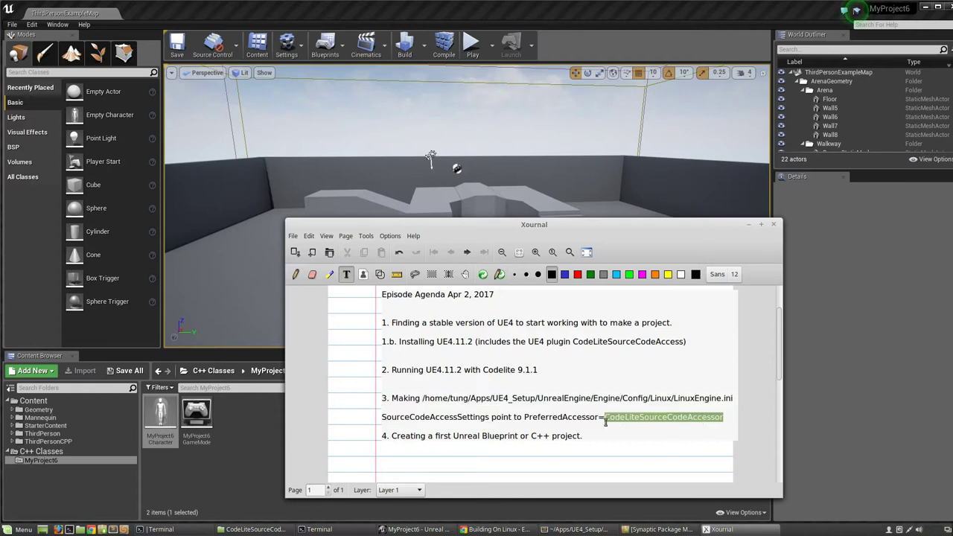
{"action": "left_click_drag", "start_coordinate": [581, 438], "coordinate": [381, 437]}
{"action": "left_click", "coordinate": [591, 438]}
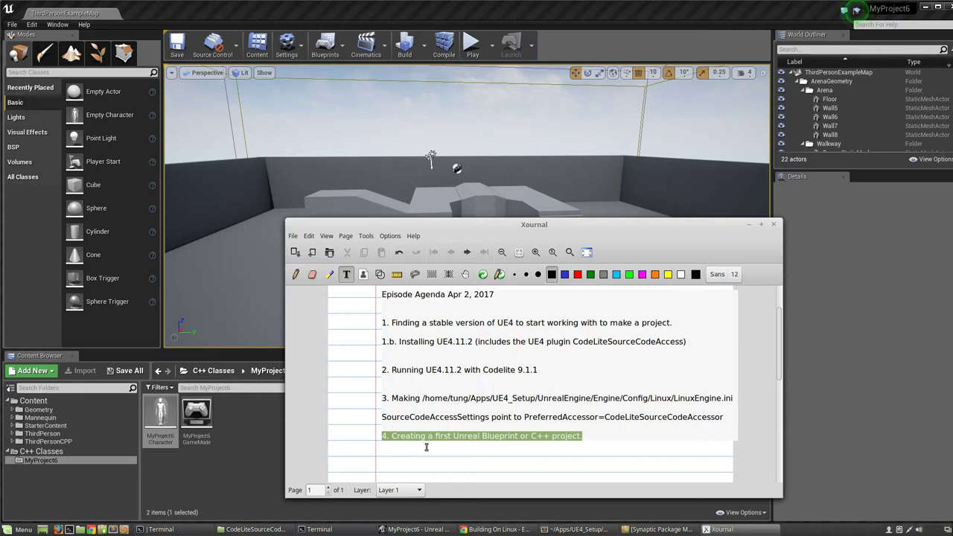
{"action": "left_click", "coordinate": [459, 438]}
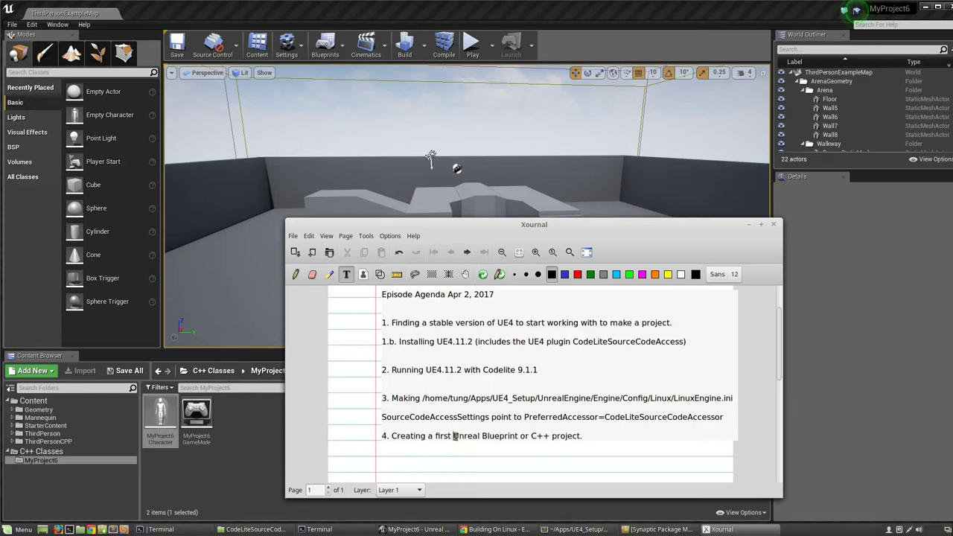
{"action": "left_click_drag", "start_coordinate": [453, 436], "coordinate": [521, 434]}
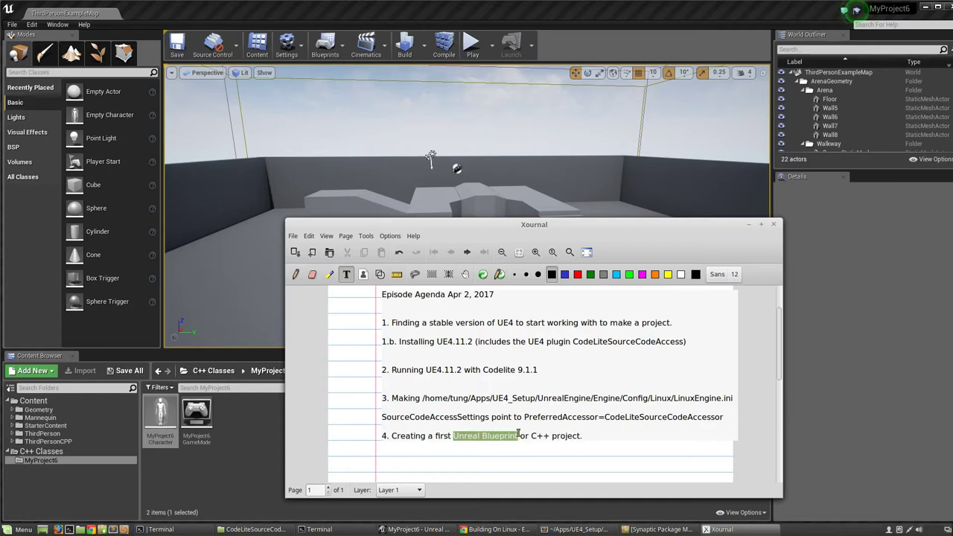
Move the notes window mostly off-screen and turn the Unreal viewport camera across the level.
{"action": "left_click_drag", "start_coordinate": [552, 225], "coordinate": [312, 477]}
{"action": "left_click", "coordinate": [439, 199]}
{"action": "right_click_drag", "start_coordinate": [440, 200], "coordinate": [350, 200]}
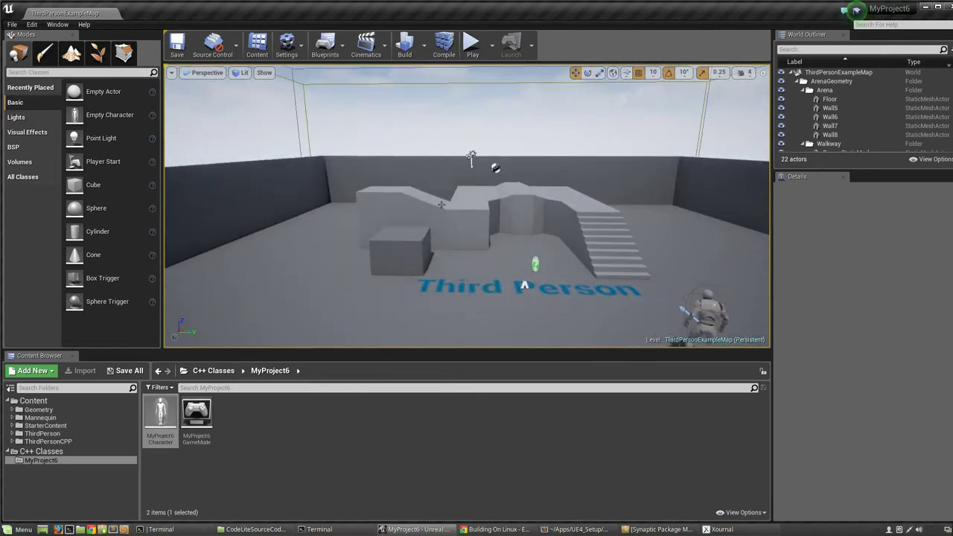
Start play mode and run the character up the stairs onto the upper platform and around.
{"action": "left_click", "coordinate": [471, 46]}
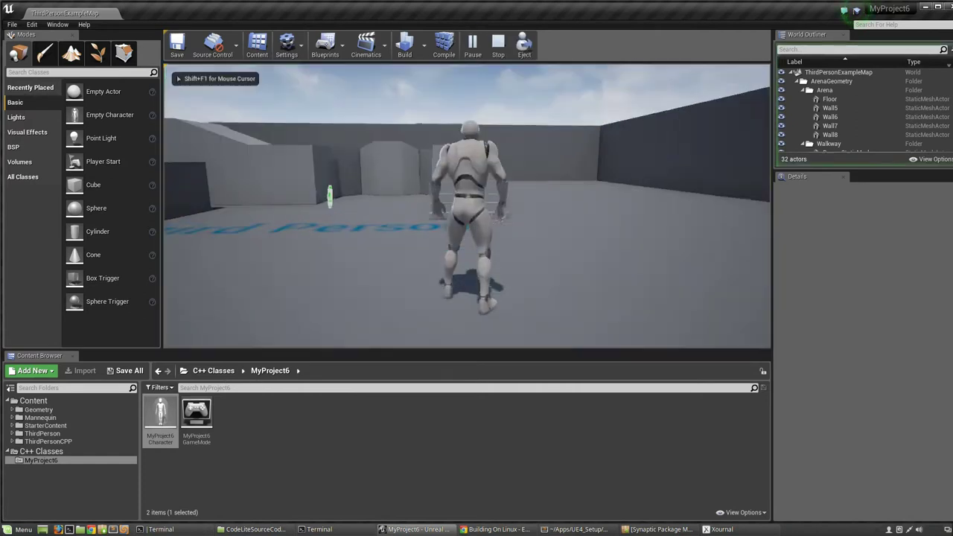
{"action": "key", "text": "w"}
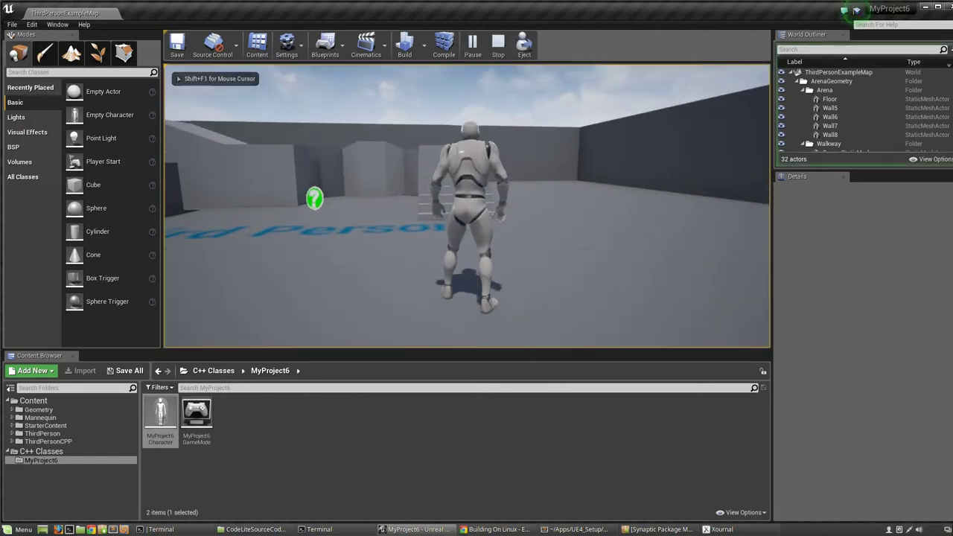
{"action": "key", "text": "w"}
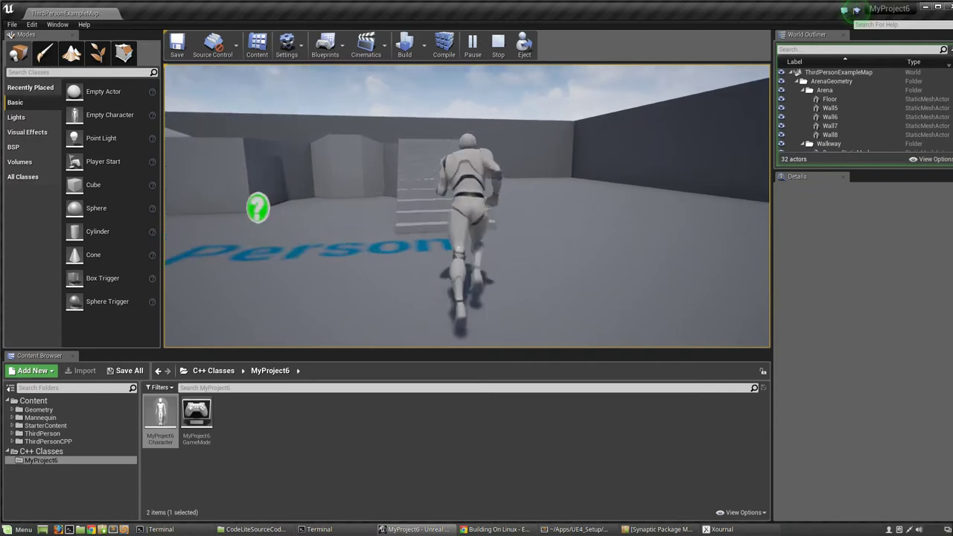
{"action": "key", "text": "w"}
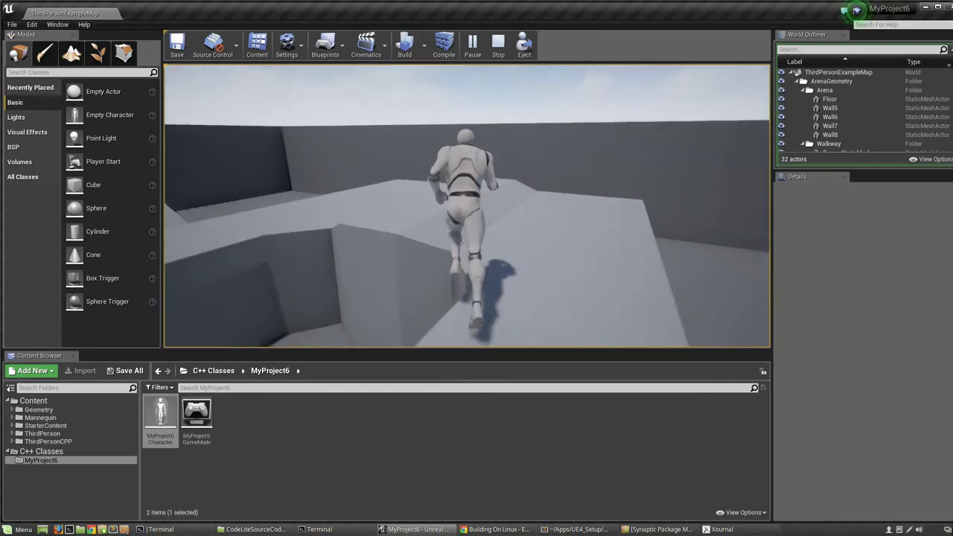
{"action": "key", "text": "w"}
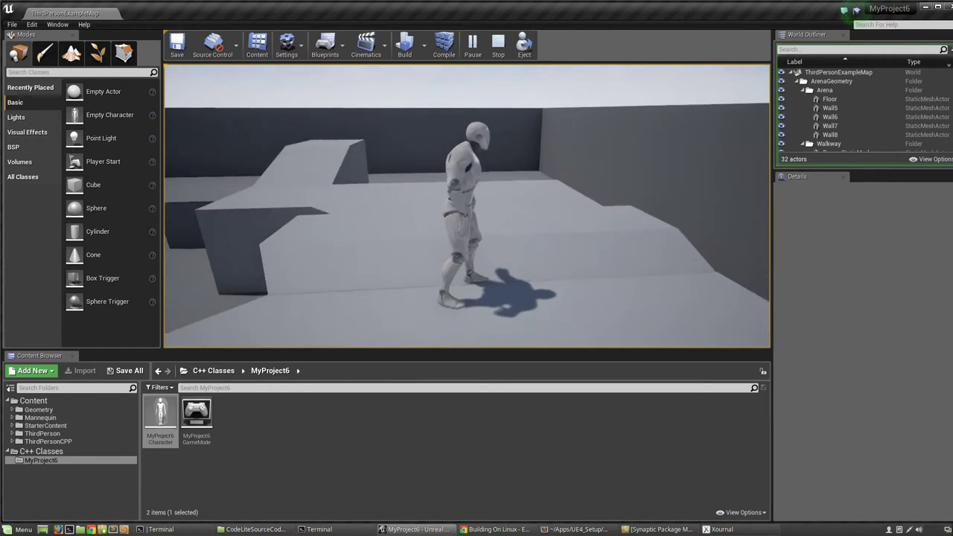
{"action": "key", "text": "w"}
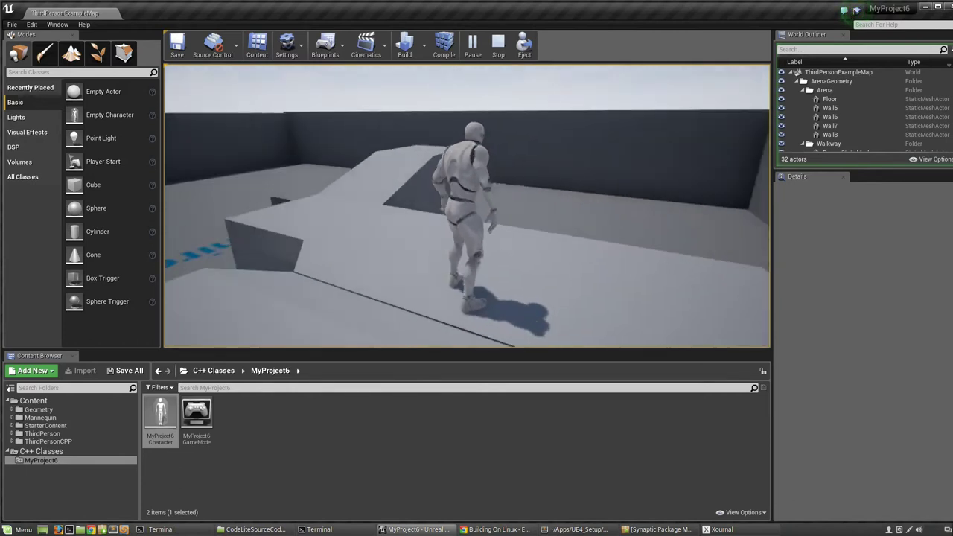
{"action": "key", "text": "s"}
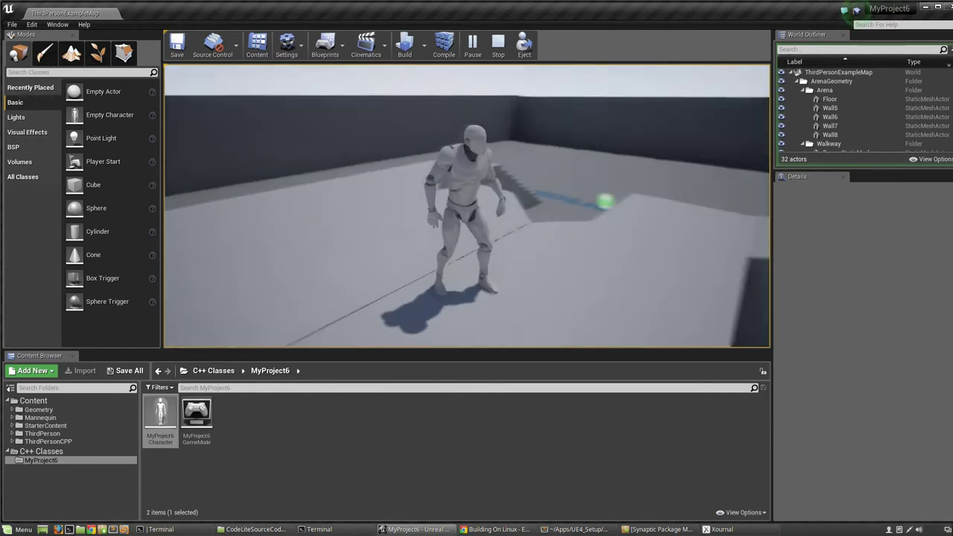
{"action": "key", "text": "w"}
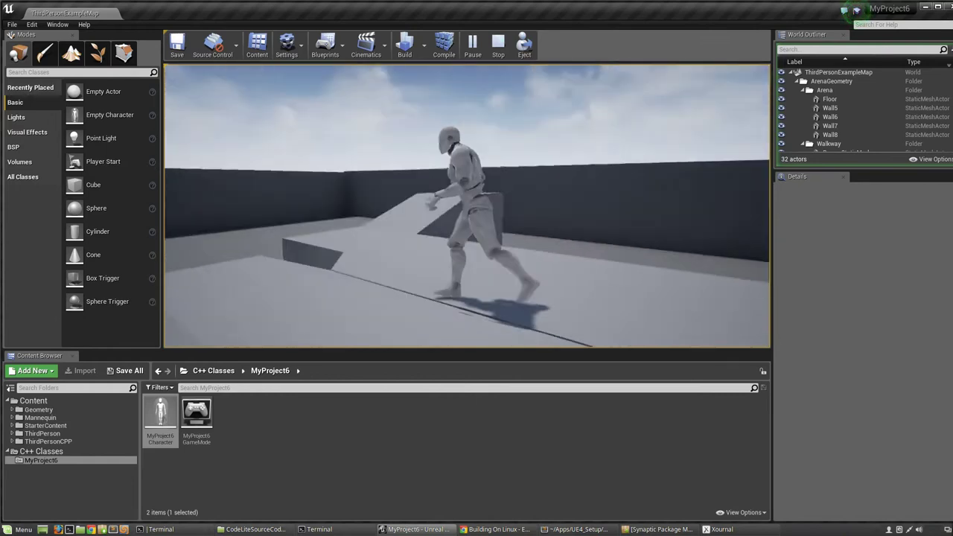
{"action": "key", "text": "s"}
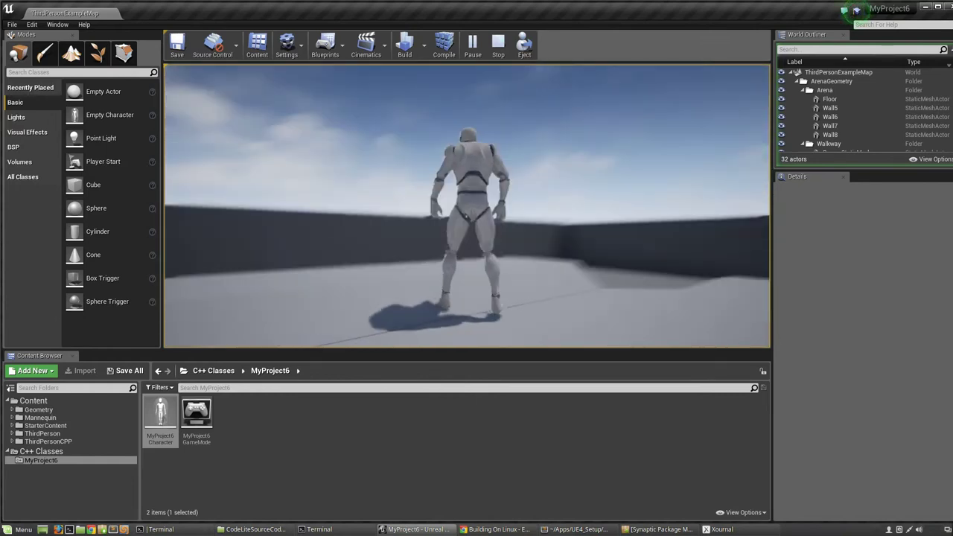
Run the character across the arena to the far wall and back to the stairs, then end play.
{"action": "key", "text": "w"}
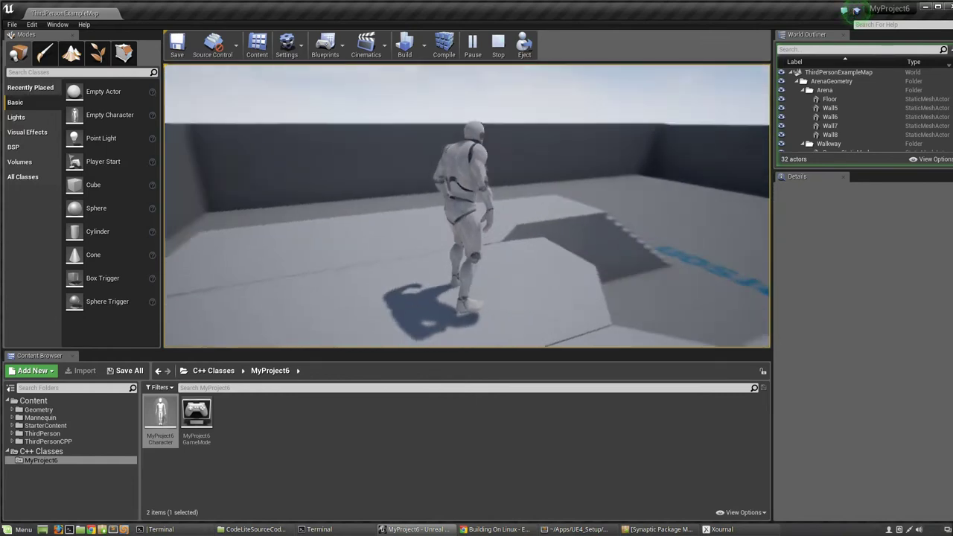
{"action": "key", "text": "w"}
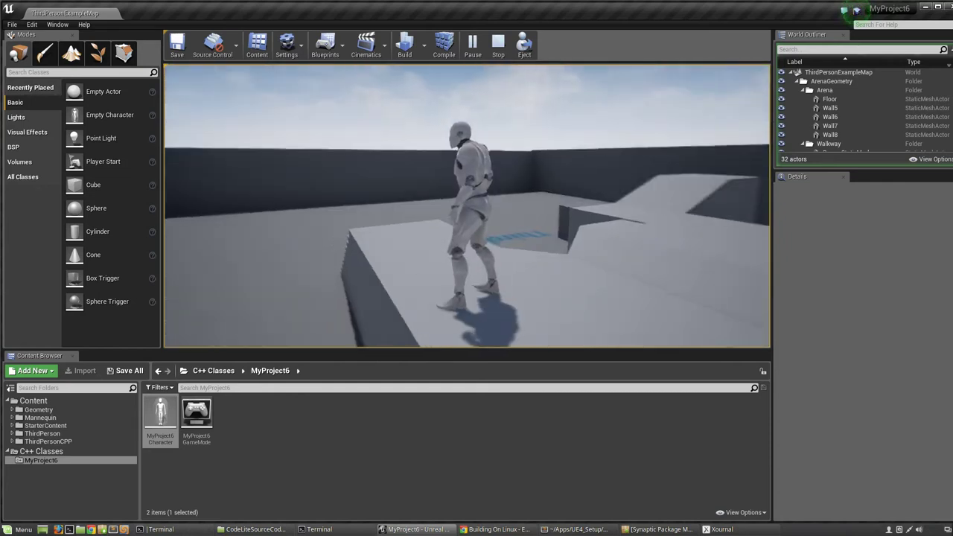
{"action": "key", "text": "w"}
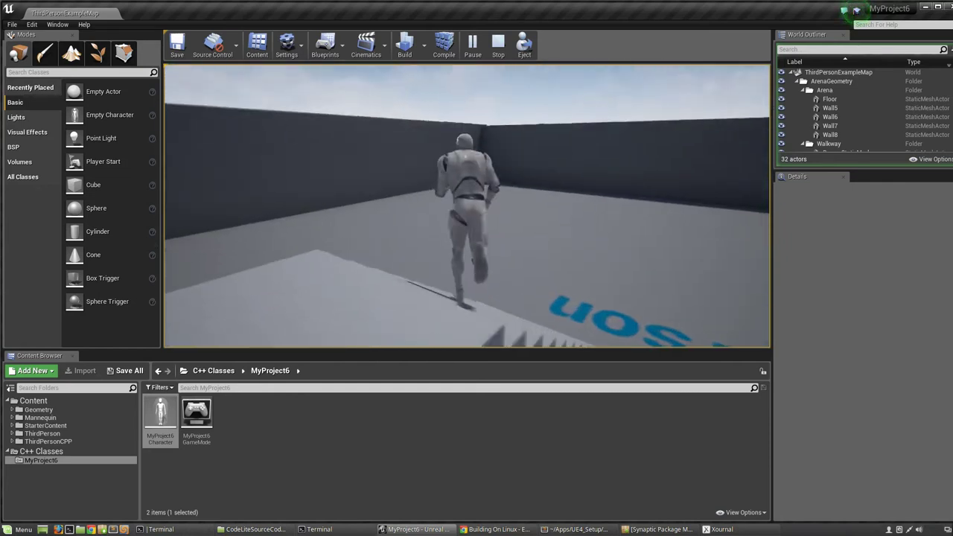
{"action": "key", "text": "w"}
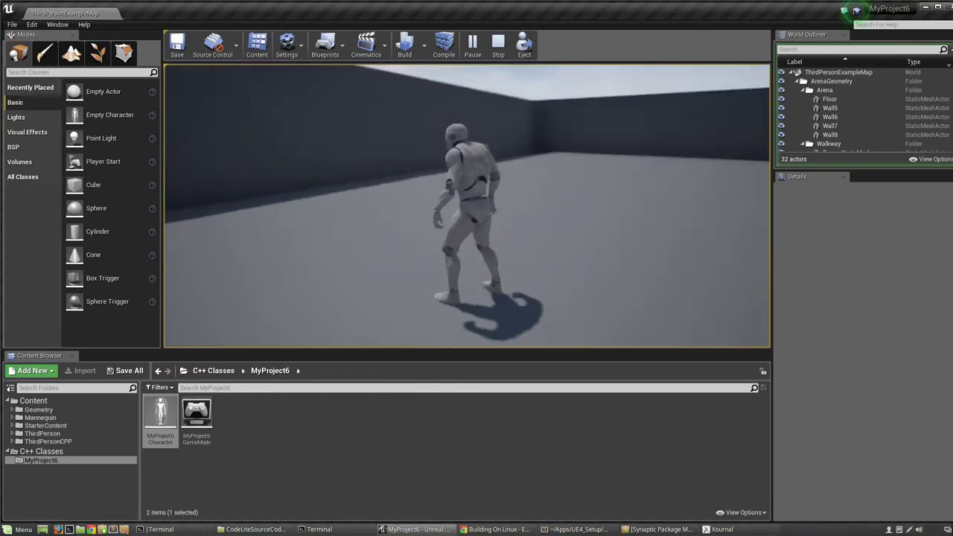
{"action": "key", "text": "w"}
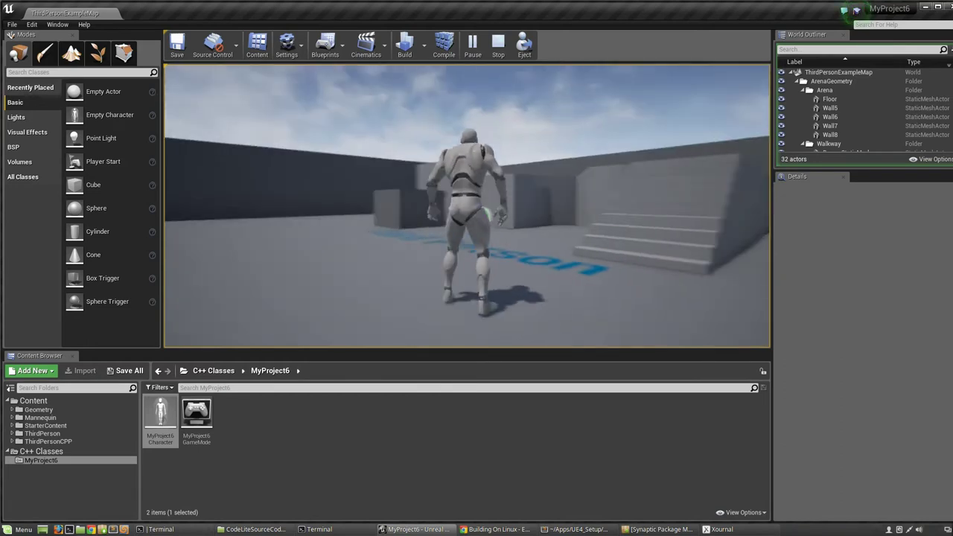
{"action": "key", "text": "w"}
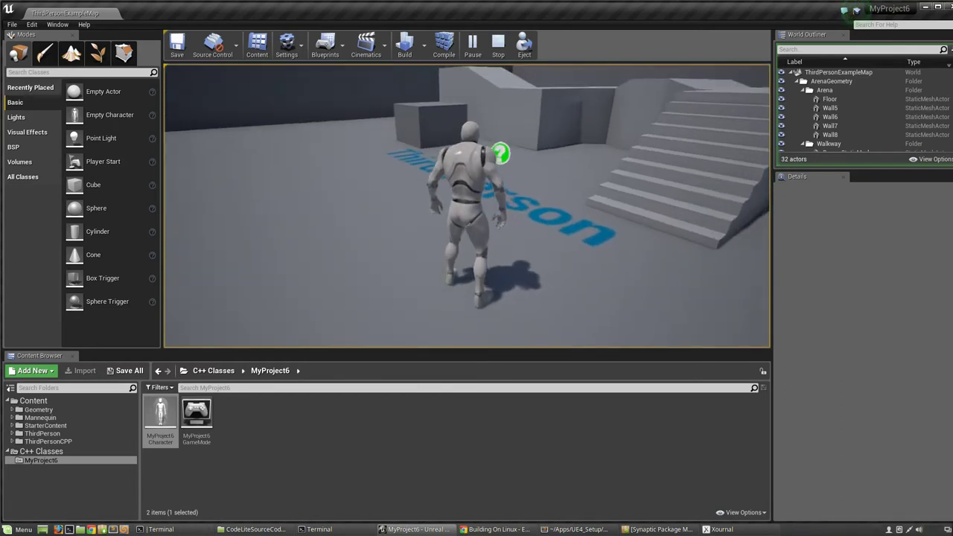
{"action": "key", "text": "w"}
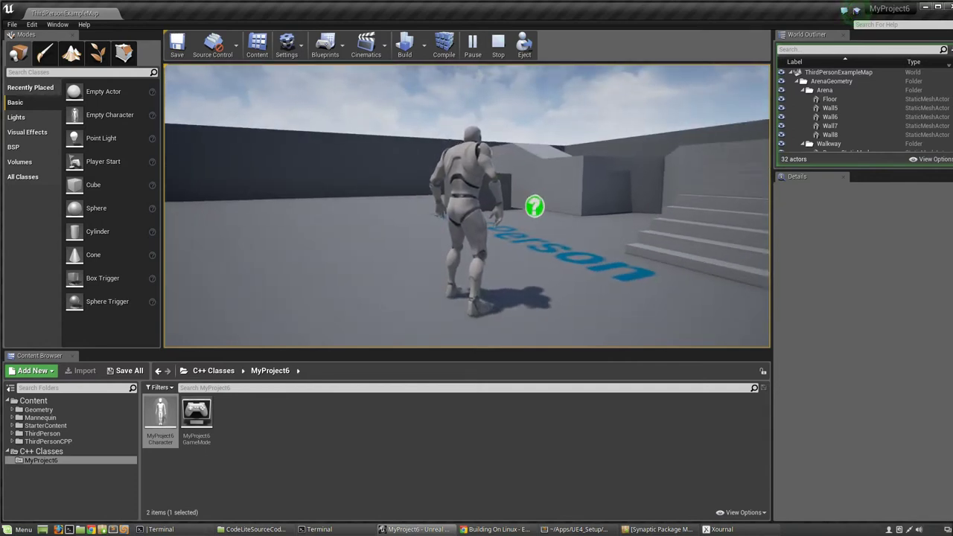
{"action": "key", "text": "Escape"}
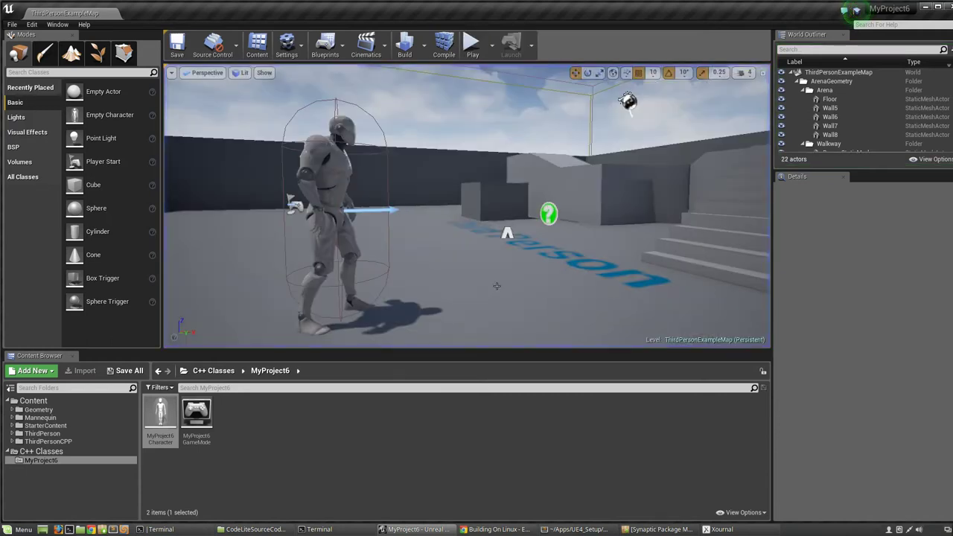
Restore Xournal, swap the 'Unreal Blueprint' highlight for 'C++ project', then minimize the notes.
{"action": "left_click", "coordinate": [701, 528]}
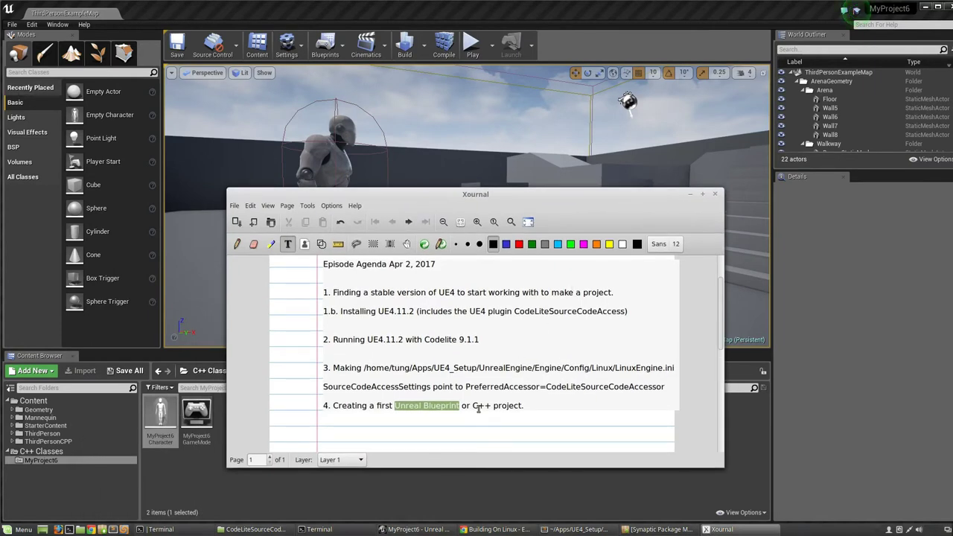
{"action": "left_click", "coordinate": [460, 405]}
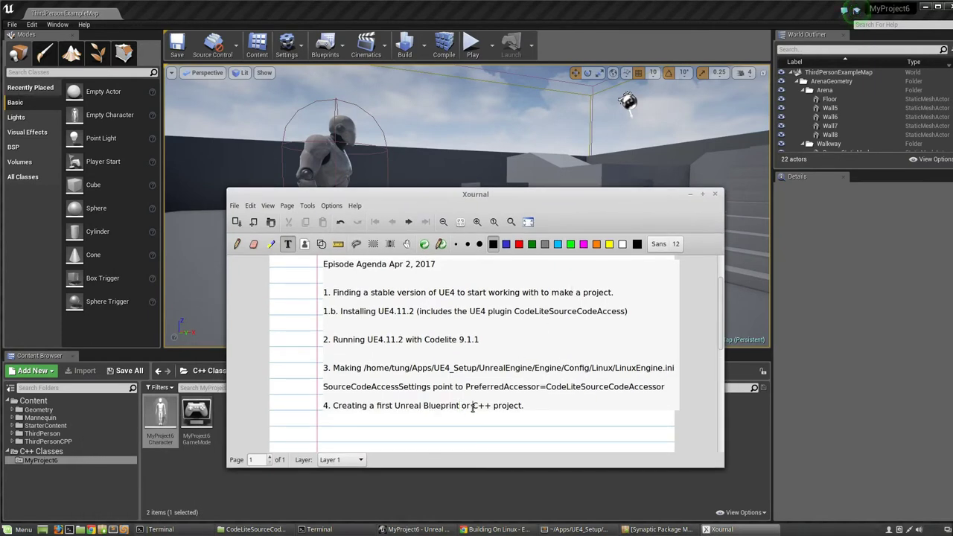
{"action": "left_click_drag", "start_coordinate": [472, 407], "coordinate": [527, 405]}
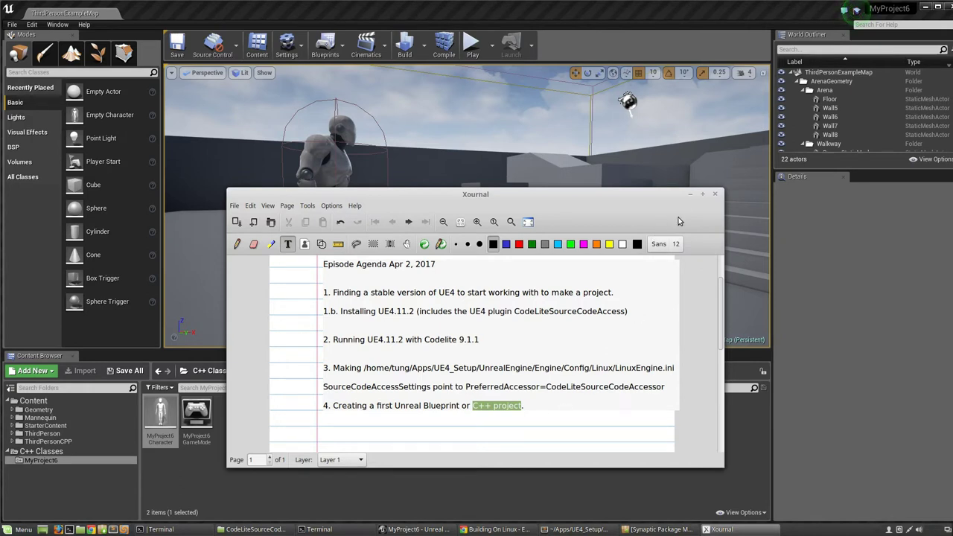
{"action": "left_click", "coordinate": [689, 194]}
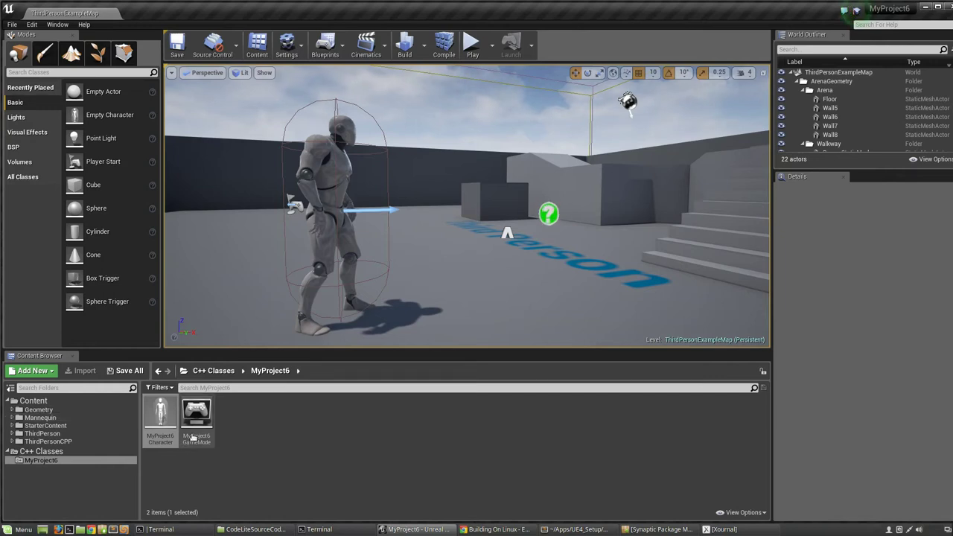
Restore Xournal from the taskbar and scroll down to show agenda item 4.
{"action": "mouse_move", "coordinate": [495, 530]}
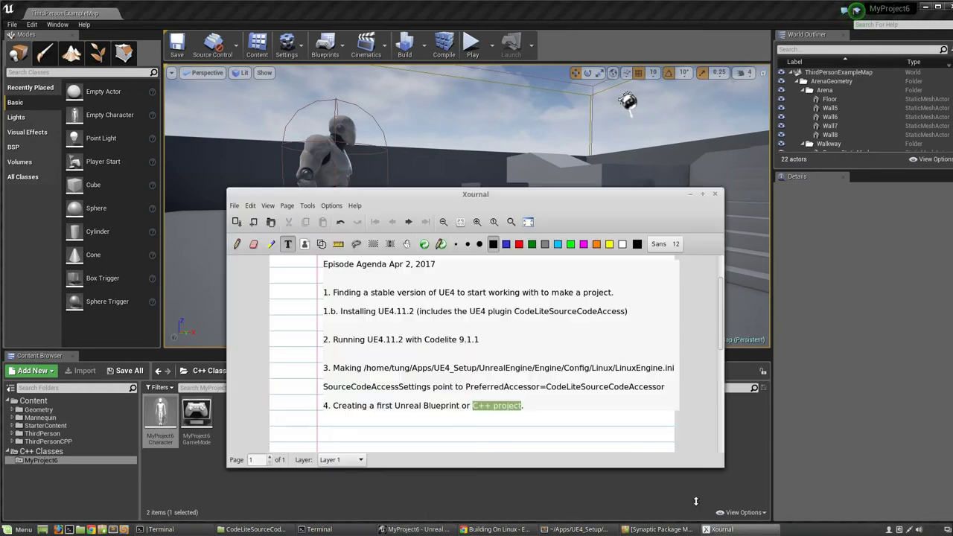
{"action": "left_click", "coordinate": [721, 529]}
{"action": "scroll", "coordinate": [651, 416], "scroll_direction": "down", "scroll_amount": 1}
{"action": "scroll", "coordinate": [651, 415], "scroll_direction": "down", "scroll_amount": 1}
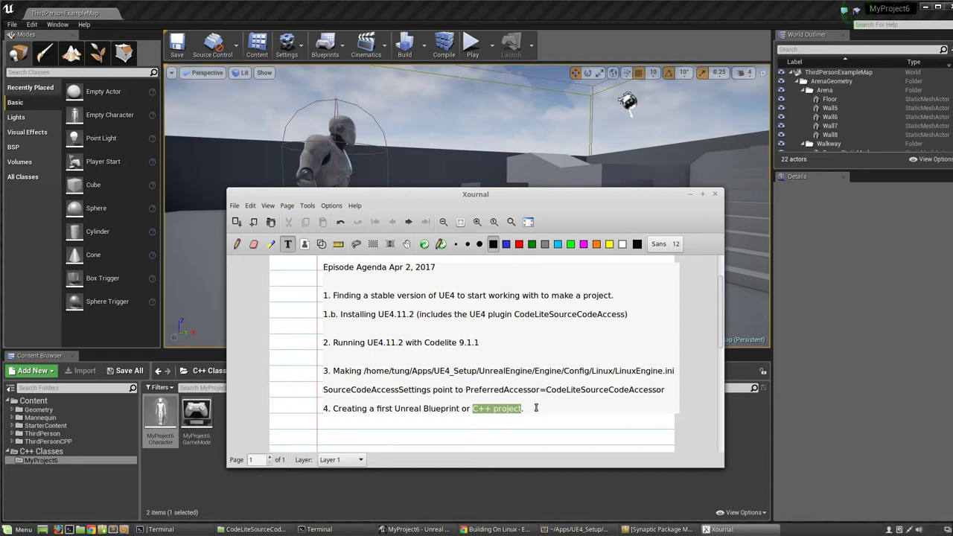
Select all the agenda text in Xournal, then clear the selection.
{"action": "left_click_drag", "start_coordinate": [535, 407], "coordinate": [313, 267]}
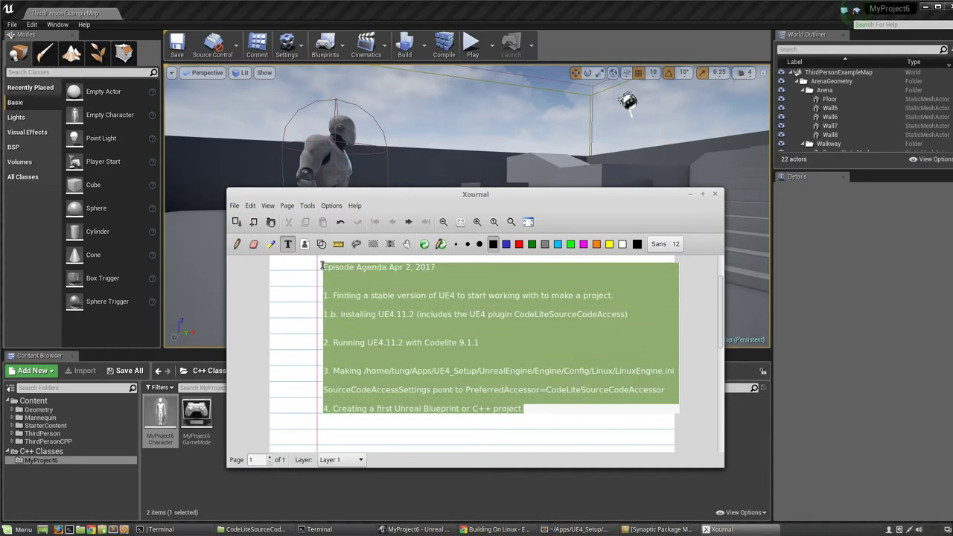
{"action": "left_click", "coordinate": [329, 267]}
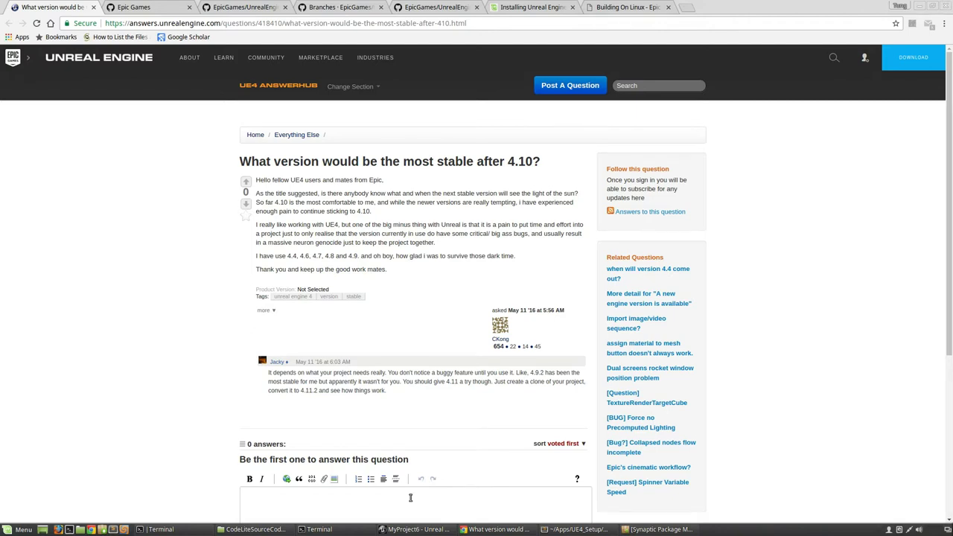
Switch to the MyProject6 Unreal editor and deselect the MyProject6Character class.
{"action": "left_click", "coordinate": [414, 529]}
{"action": "left_click", "coordinate": [258, 493]}
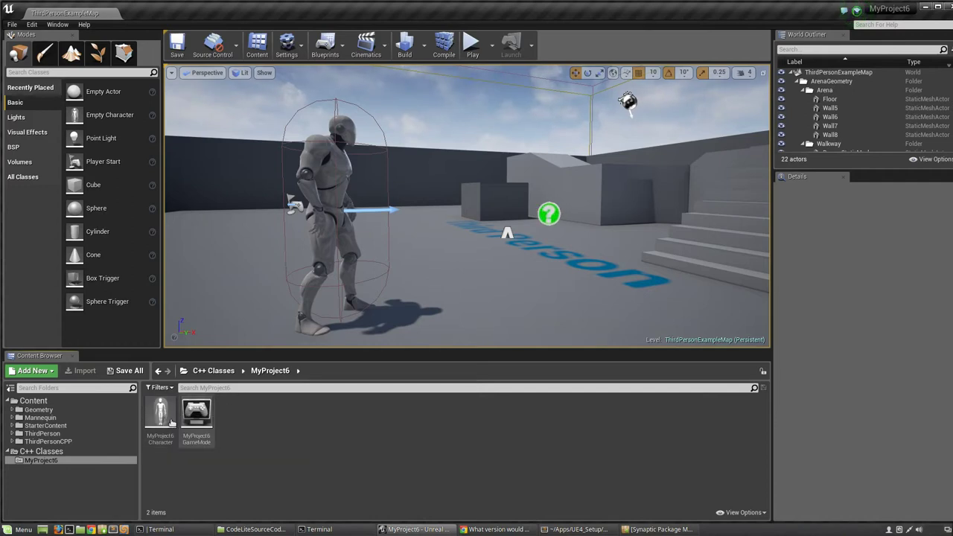
With MyProject6Character selected, launch CodeLite via the app menu, then quit it saving the layout.
{"action": "left_click", "coordinate": [160, 414]}
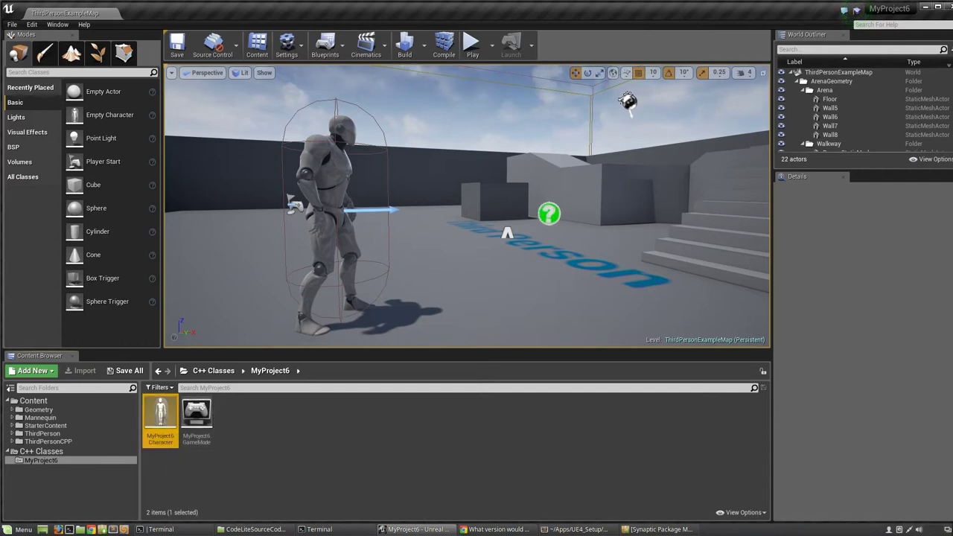
{"action": "key", "text": "super"}
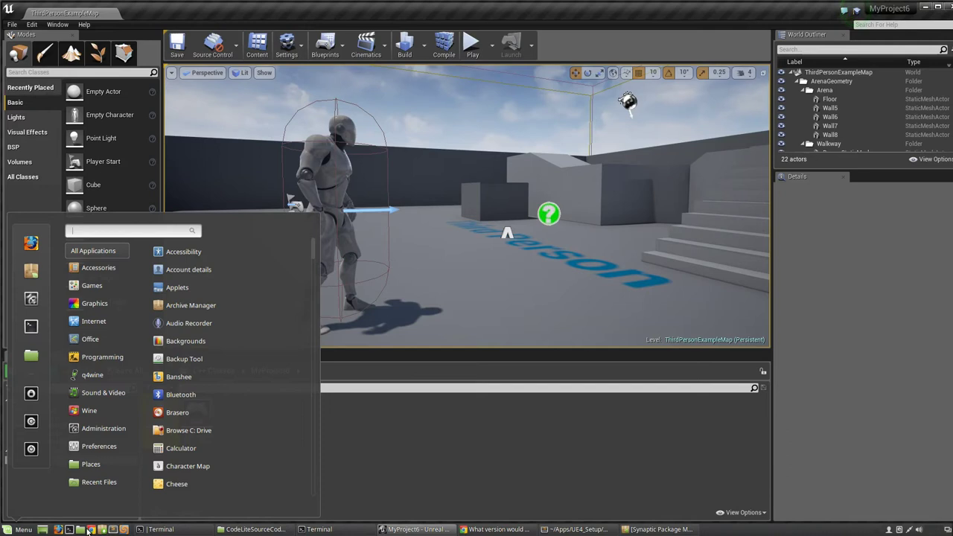
{"action": "type", "text": "codelite"}
{"action": "key", "text": "Return"}
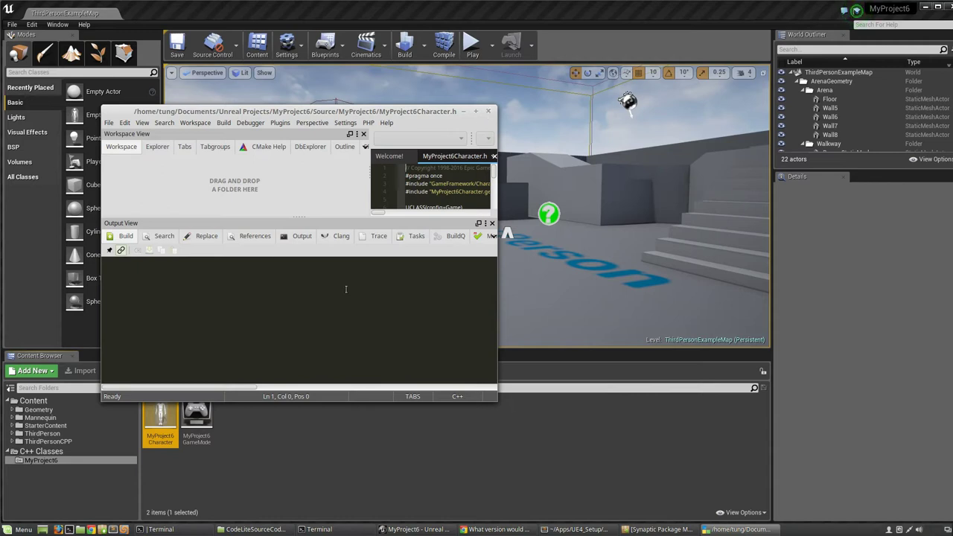
{"action": "left_click", "coordinate": [489, 111]}
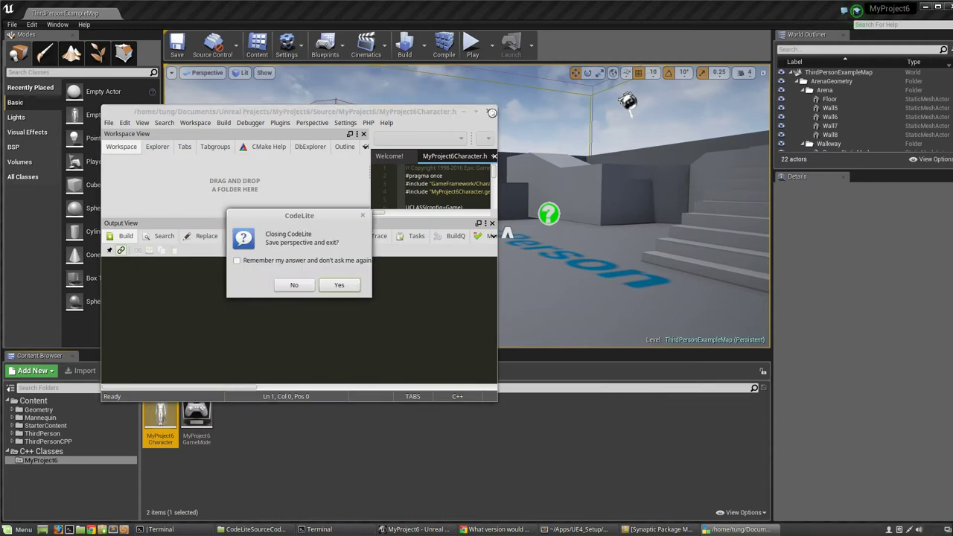
{"action": "left_click", "coordinate": [336, 285]}
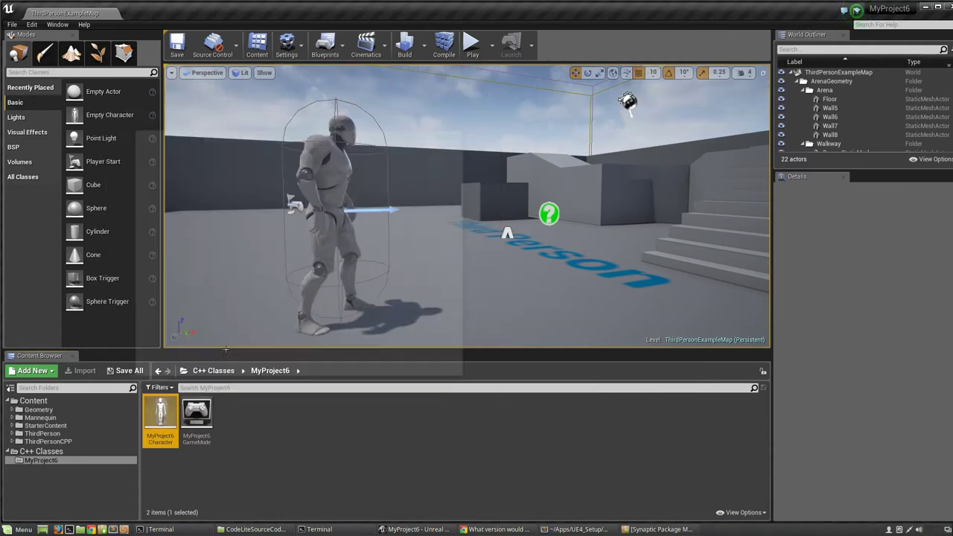
Open MyProject6Character in CodeLite, dismiss the new-version notice, and enlarge the window and editor pane.
{"action": "double_click", "coordinate": [167, 425]}
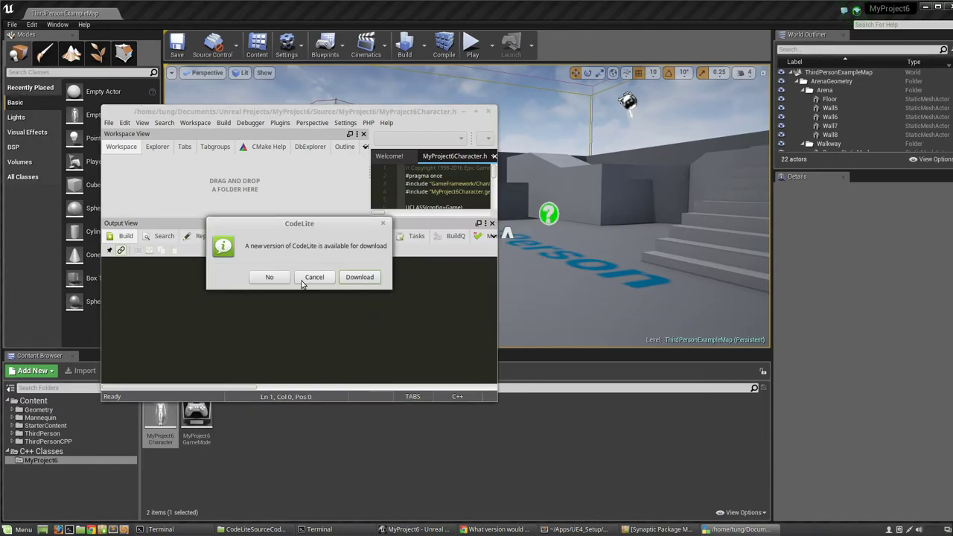
{"action": "left_click", "coordinate": [279, 278]}
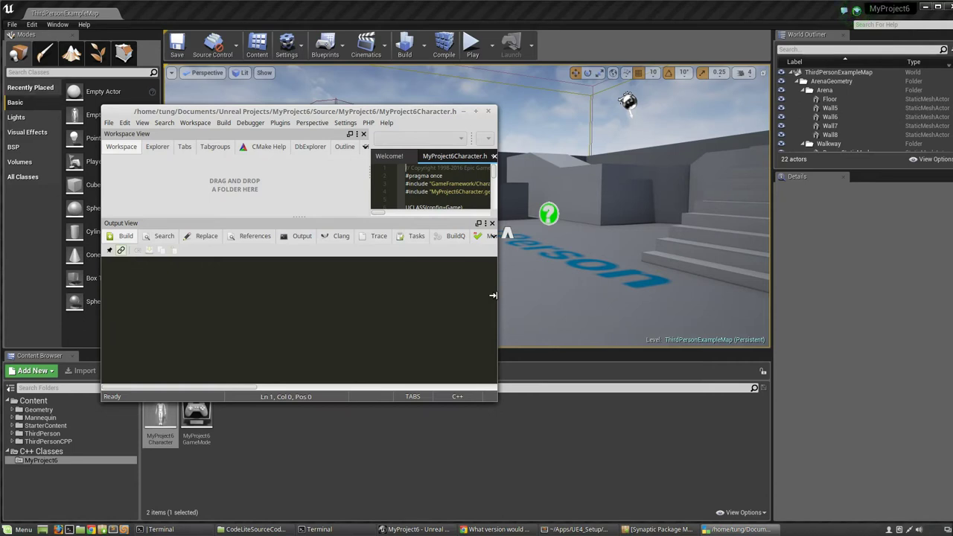
{"action": "left_click_drag", "start_coordinate": [498, 296], "coordinate": [706, 296]}
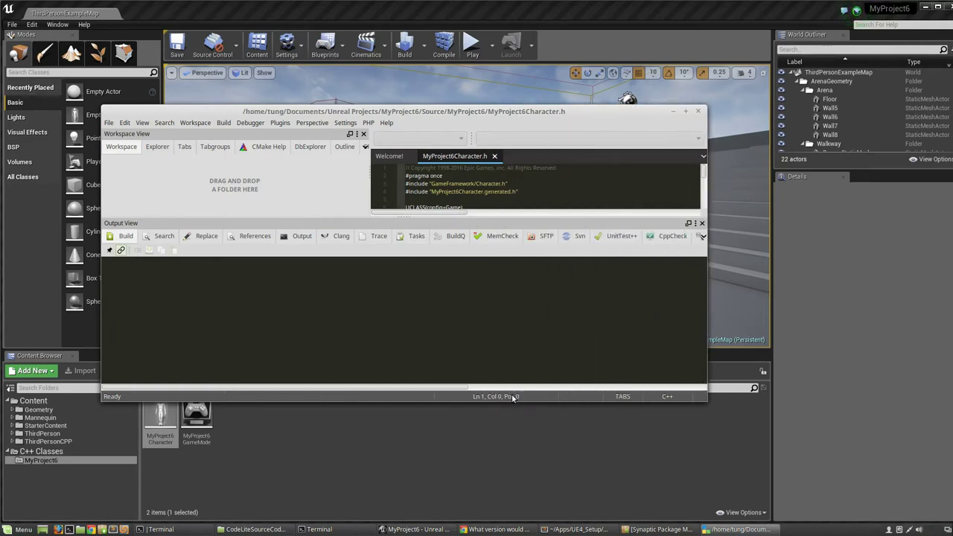
{"action": "left_click_drag", "start_coordinate": [511, 399], "coordinate": [509, 499]}
{"action": "left_click_drag", "start_coordinate": [487, 315], "coordinate": [483, 383]}
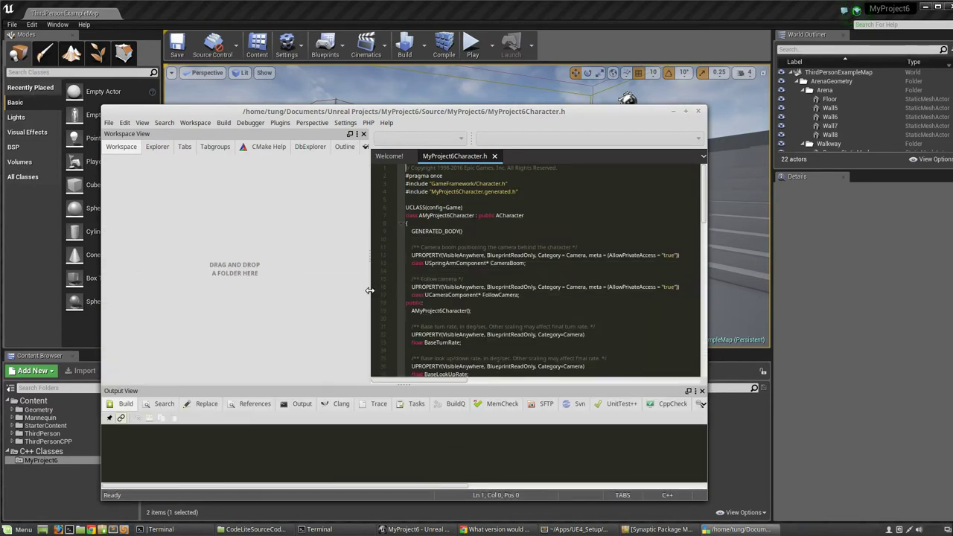
{"action": "left_click_drag", "start_coordinate": [369, 292], "coordinate": [238, 306]}
Look through the MyProject6Character.h header, move CodeLite right, and switch to the AnswerHub page.
{"action": "left_click", "coordinate": [319, 310]}
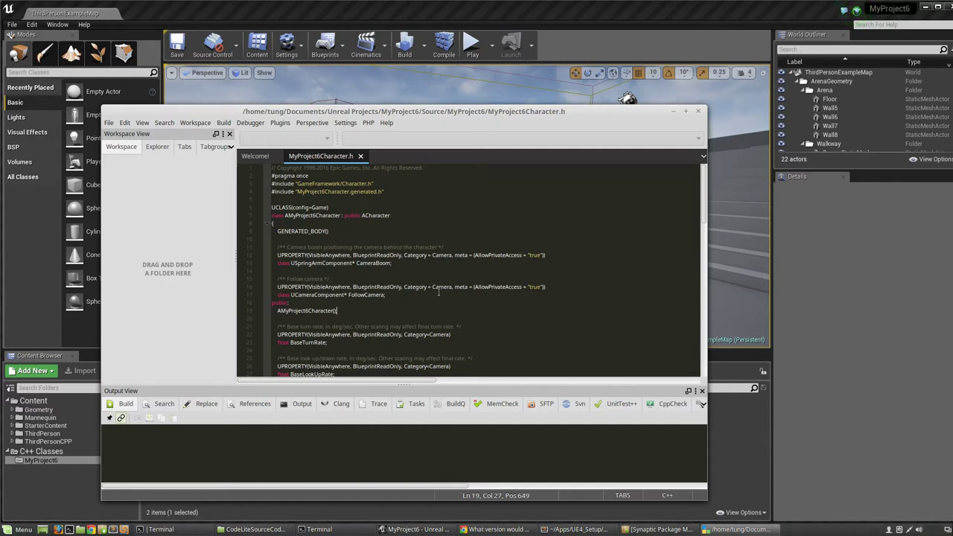
{"action": "scroll", "coordinate": [440, 292], "scroll_direction": "down", "scroll_amount": 15}
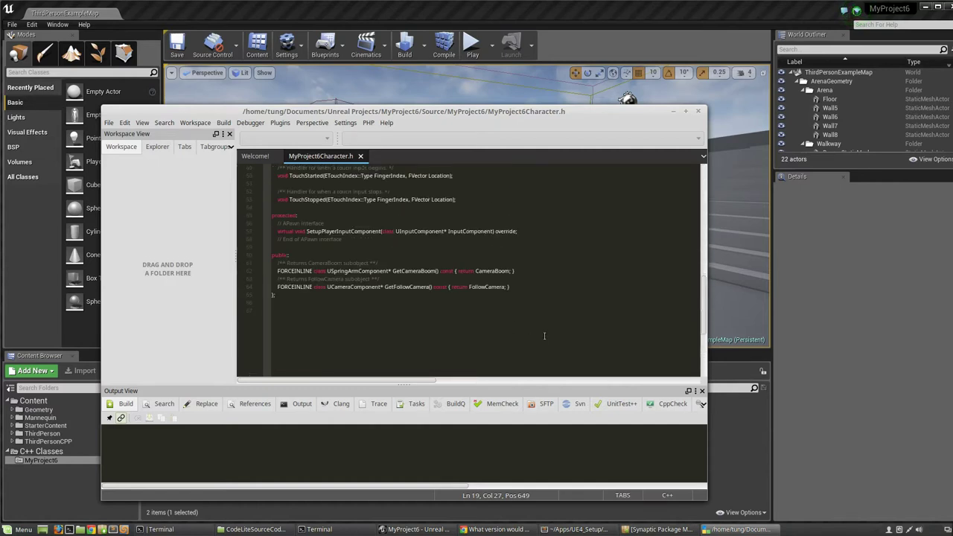
{"action": "left_click", "coordinate": [521, 364]}
{"action": "key", "text": "Up"}
{"action": "key", "text": "Up"}
{"action": "key", "text": "Up"}
{"action": "key", "text": "Up"}
{"action": "key", "text": "Up"}
{"action": "key", "text": "Up"}
{"action": "key", "text": "Up"}
{"action": "key", "text": "Up"}
{"action": "key", "text": "Up"}
{"action": "key", "text": "Up"}
{"action": "key", "text": "Up"}
{"action": "key", "text": "Up"}
{"action": "key", "text": "Up"}
{"action": "key", "text": "Up"}
{"action": "key", "text": "Up"}
{"action": "key", "text": "Up"}
{"action": "key", "text": "Up"}
{"action": "key", "text": "Up"}
{"action": "key", "text": "Up"}
{"action": "key", "text": "Up"}
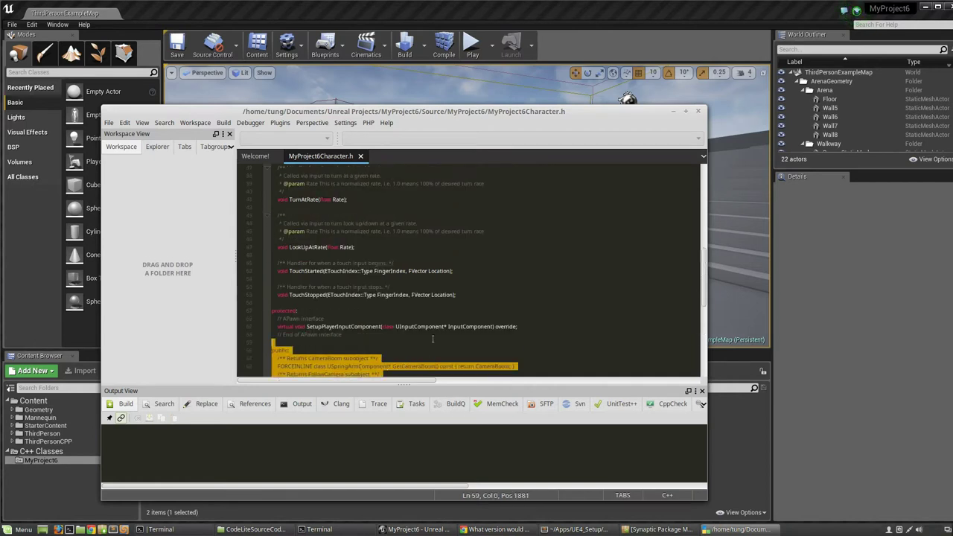
{"action": "key", "text": "shift+Up"}
{"action": "key", "text": "shift+Up"}
{"action": "key", "text": "shift+Up"}
{"action": "key", "text": "shift+Up"}
{"action": "key", "text": "shift+Up"}
{"action": "key", "text": "shift+Up"}
{"action": "key", "text": "shift+Up"}
{"action": "key", "text": "shift+Up"}
{"action": "key", "text": "shift+Up"}
{"action": "key", "text": "shift+Up"}
{"action": "key", "text": "shift+Up"}
{"action": "key", "text": "shift+Up"}
{"action": "key", "text": "shift+Up"}
{"action": "key", "text": "shift+Up"}
{"action": "key", "text": "shift+Up"}
{"action": "key", "text": "shift+Up"}
{"action": "key", "text": "shift+Up"}
{"action": "key", "text": "shift+Up"}
{"action": "key", "text": "shift+Up"}
{"action": "key", "text": "shift+Up"}
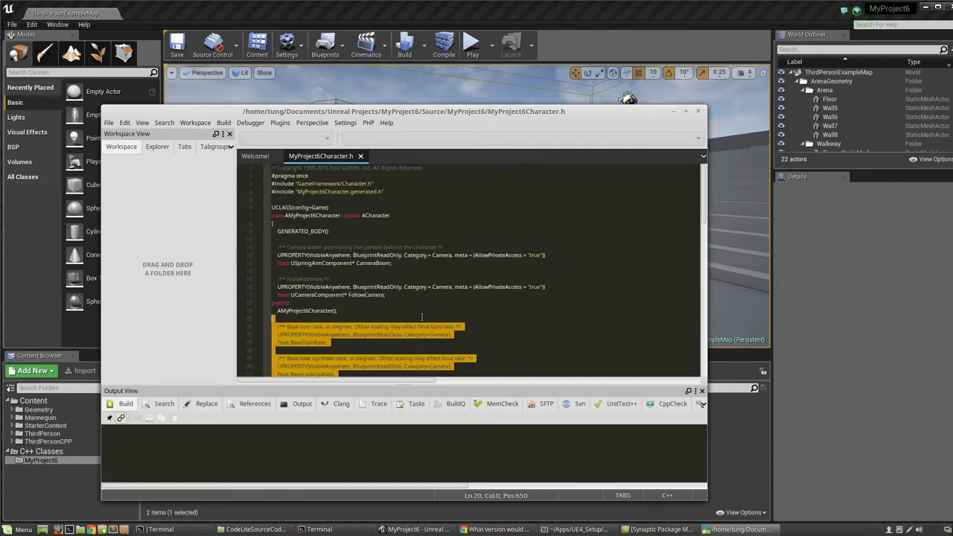
{"action": "left_click", "coordinate": [295, 184]}
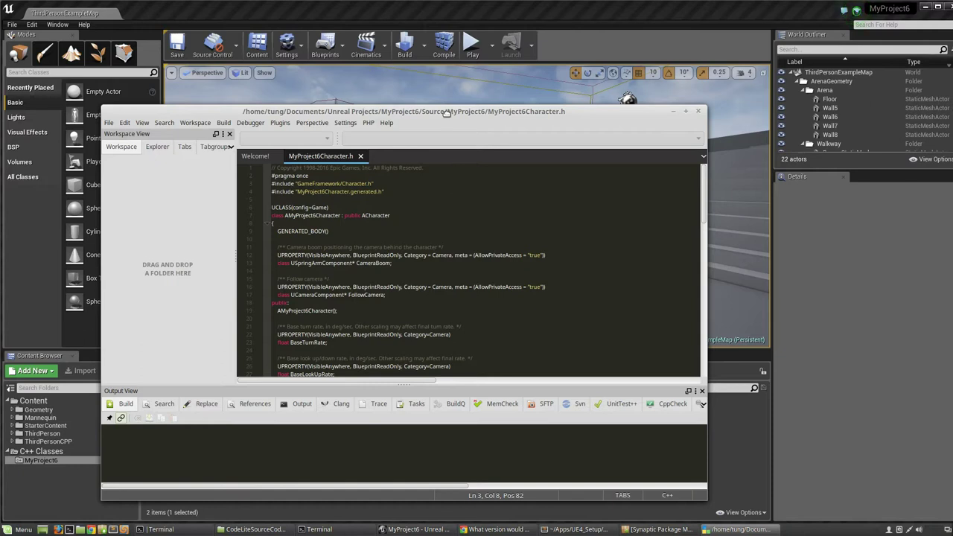
{"action": "left_click_drag", "start_coordinate": [447, 112], "coordinate": [569, 100]}
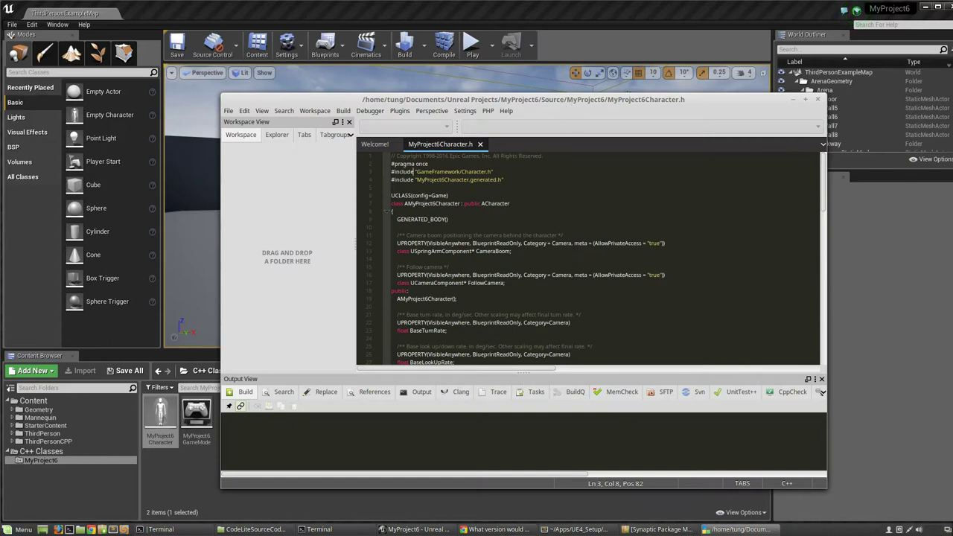
{"action": "key", "text": "alt+Tab"}
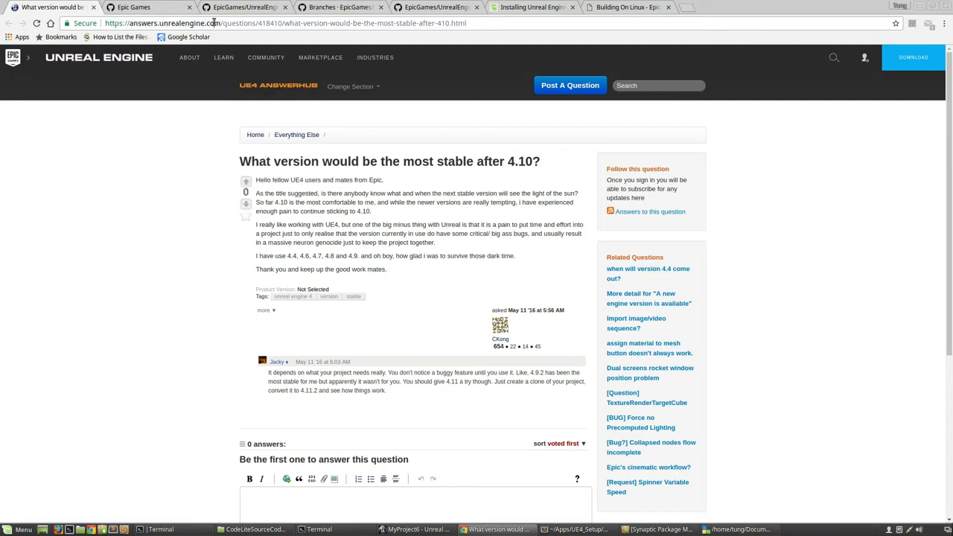
Highlight the question title and the advice to give 4.11 a try on AnswerHub.
{"action": "key", "text": "shift+Home"}
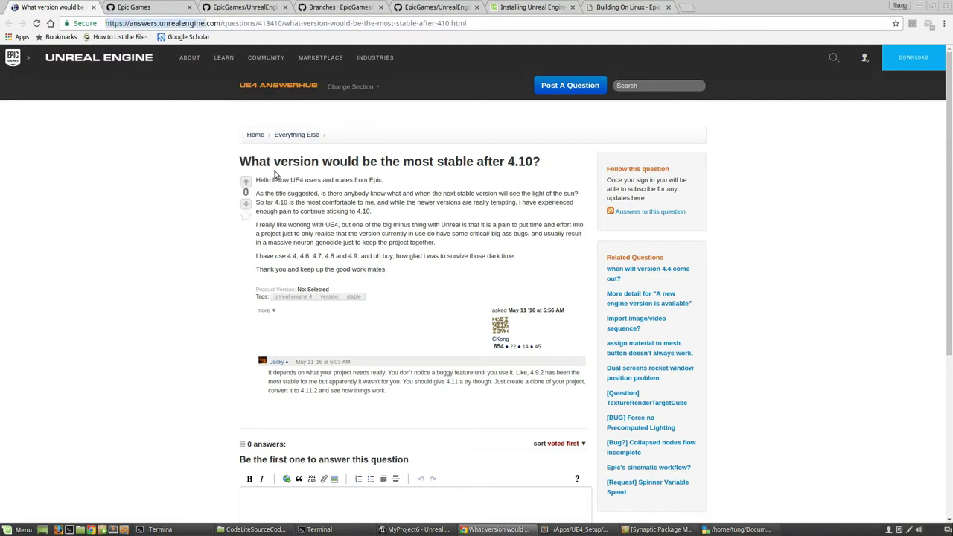
{"action": "left_click_drag", "start_coordinate": [240, 161], "coordinate": [537, 161]}
{"action": "left_click", "coordinate": [539, 162]}
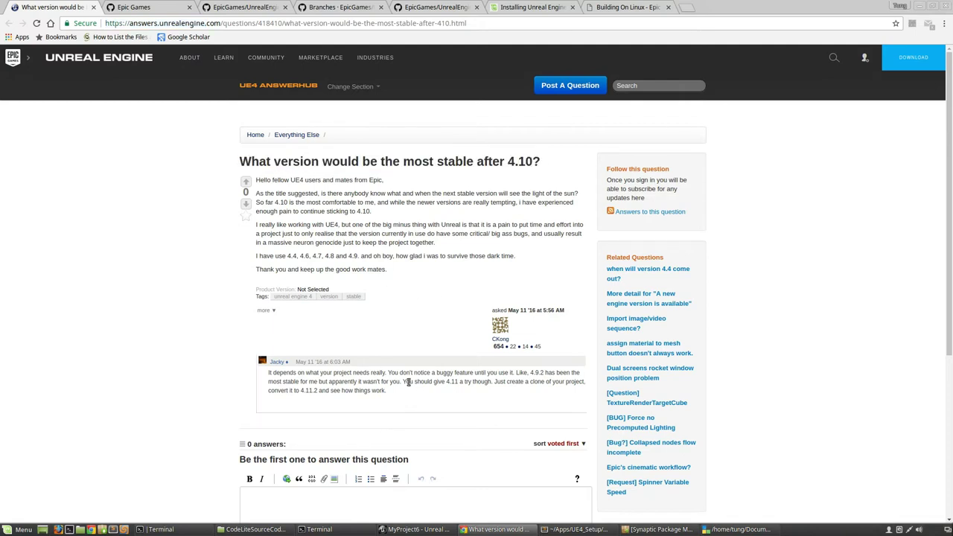
{"action": "left_click_drag", "start_coordinate": [403, 382], "coordinate": [470, 381]}
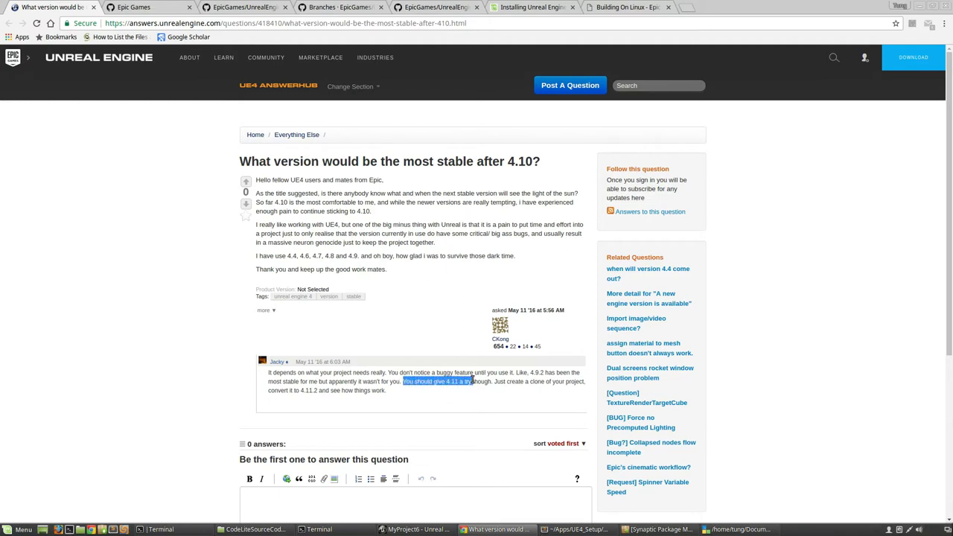
{"action": "left_click", "coordinate": [468, 383]}
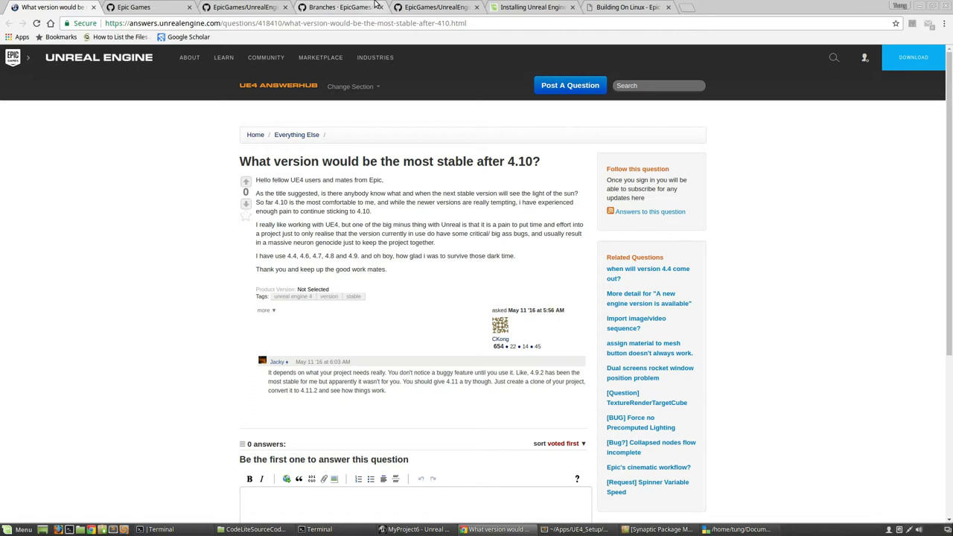
Go back through the browser tabs to the Epic Games GitHub page with the UnrealEngine repository.
{"action": "left_click", "coordinate": [376, 6]}
{"action": "scroll", "coordinate": [415, 252], "scroll_direction": "up", "scroll_amount": 1}
{"action": "key", "text": "ctrl+Page_Up"}
{"action": "key", "text": "ctrl+Page_Up"}
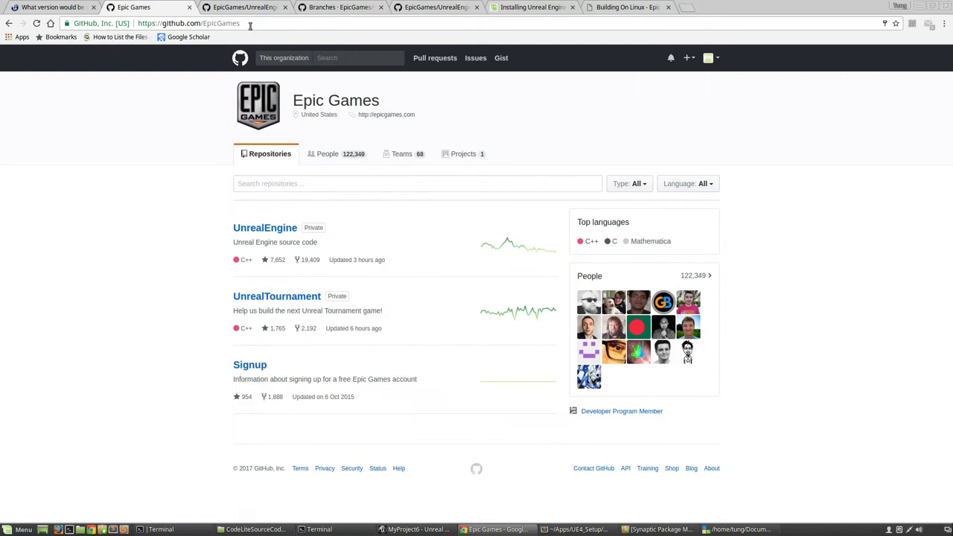
Open the EpicGames UnrealEngine repository page in its own tab.
{"action": "left_click", "coordinate": [250, 23]}
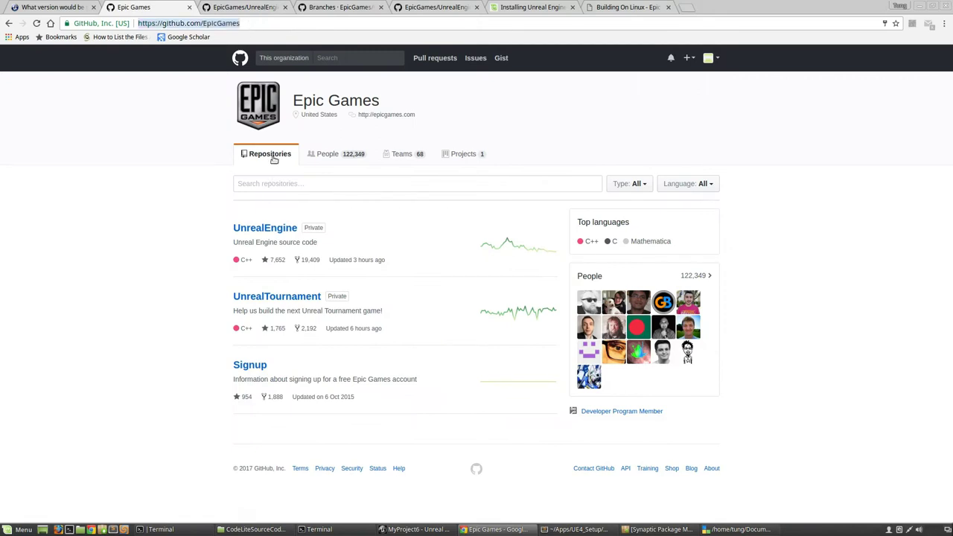
{"action": "right_click", "coordinate": [287, 232]}
{"action": "left_click", "coordinate": [309, 237]}
{"action": "left_click", "coordinate": [337, 5]}
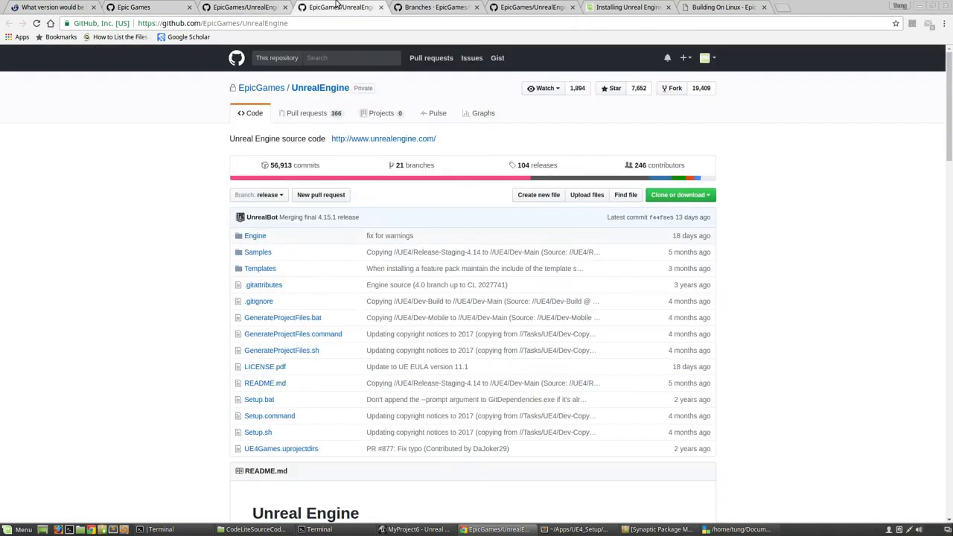
{"action": "left_click", "coordinate": [381, 8]}
{"action": "left_click", "coordinate": [272, 6]}
{"action": "key", "text": "ctrl+Page_Up"}
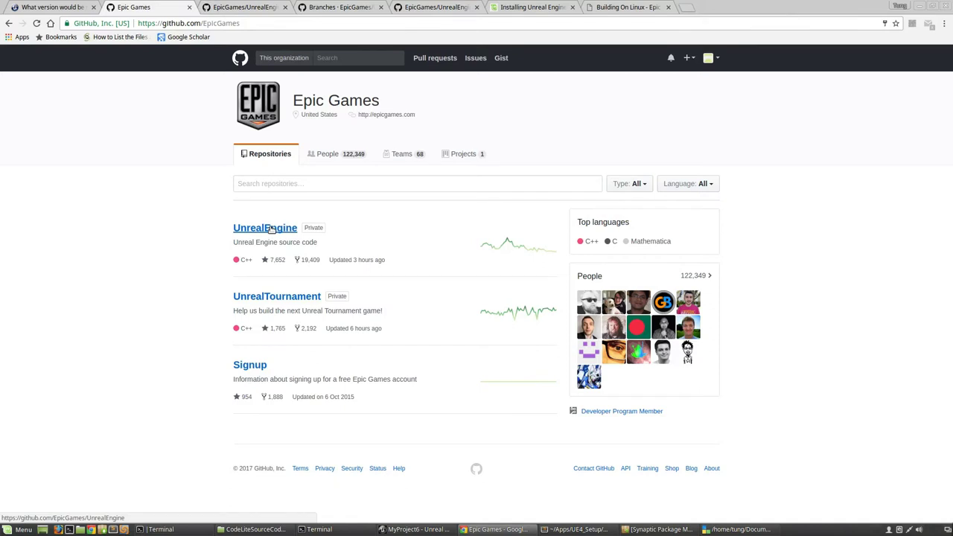
{"action": "key", "text": "ctrl+Tab"}
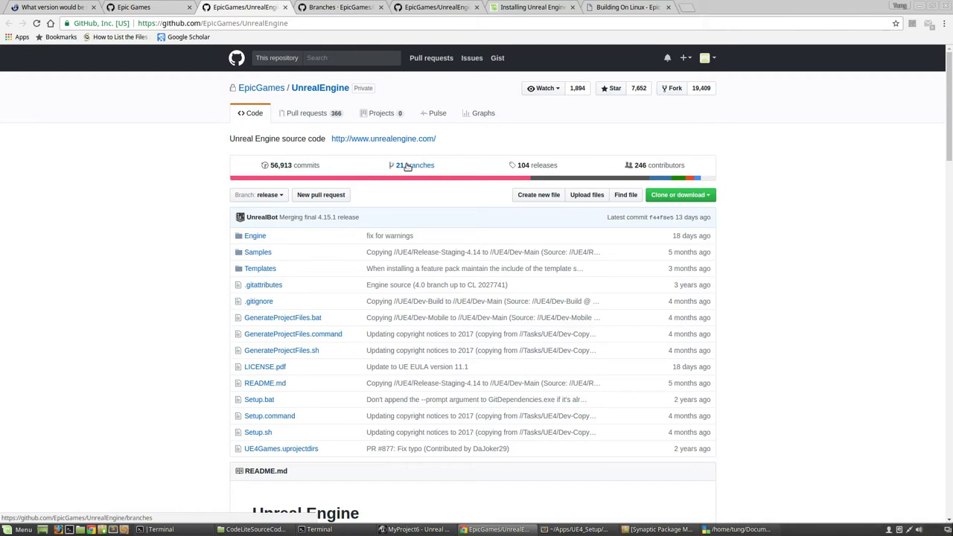
Open the 4.11 branch from the repository's full stale branches list, closing the branches page.
{"action": "left_click", "coordinate": [407, 167]}
{"action": "scroll", "coordinate": [401, 323], "scroll_direction": "down", "scroll_amount": 1}
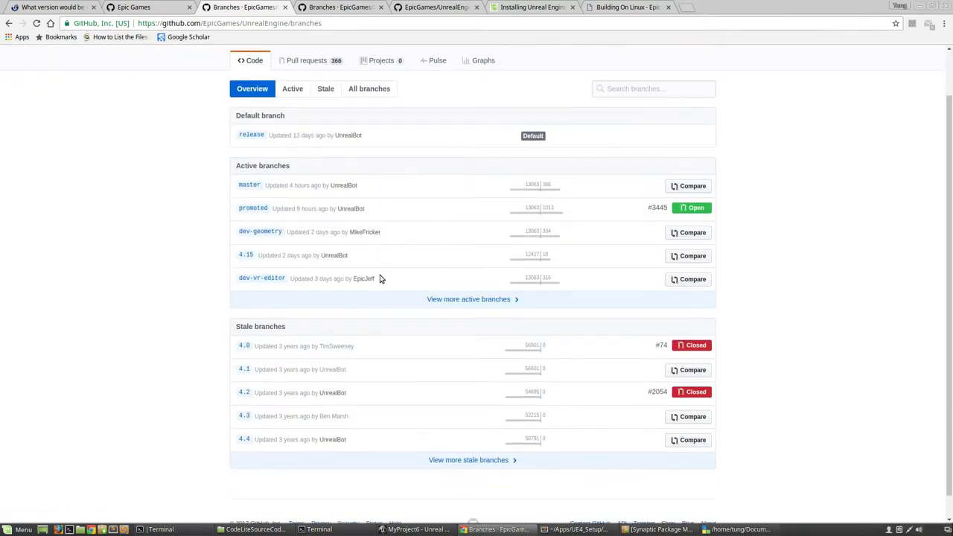
{"action": "left_click_drag", "start_coordinate": [287, 328], "coordinate": [239, 327]}
{"action": "left_click", "coordinate": [393, 372]}
{"action": "left_click", "coordinate": [451, 462]}
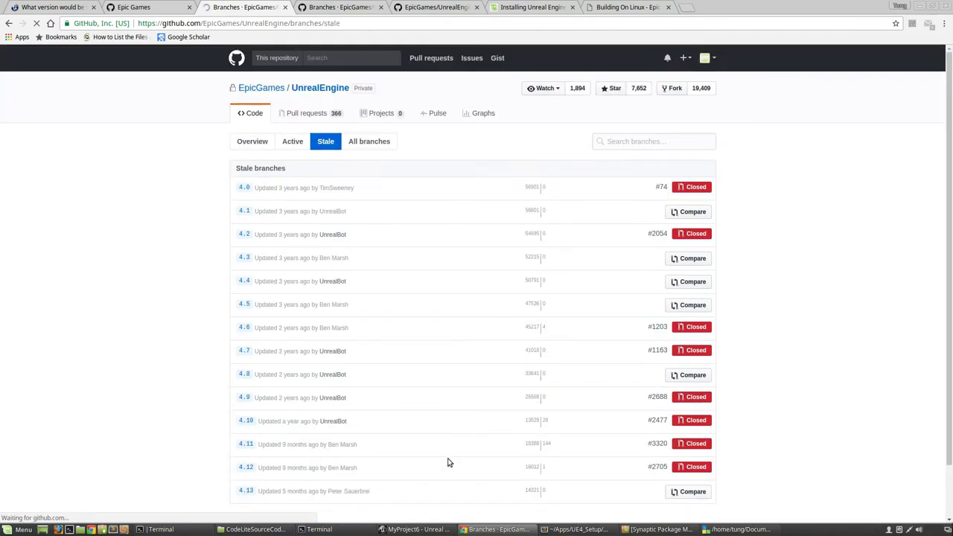
{"action": "right_click", "coordinate": [250, 444]}
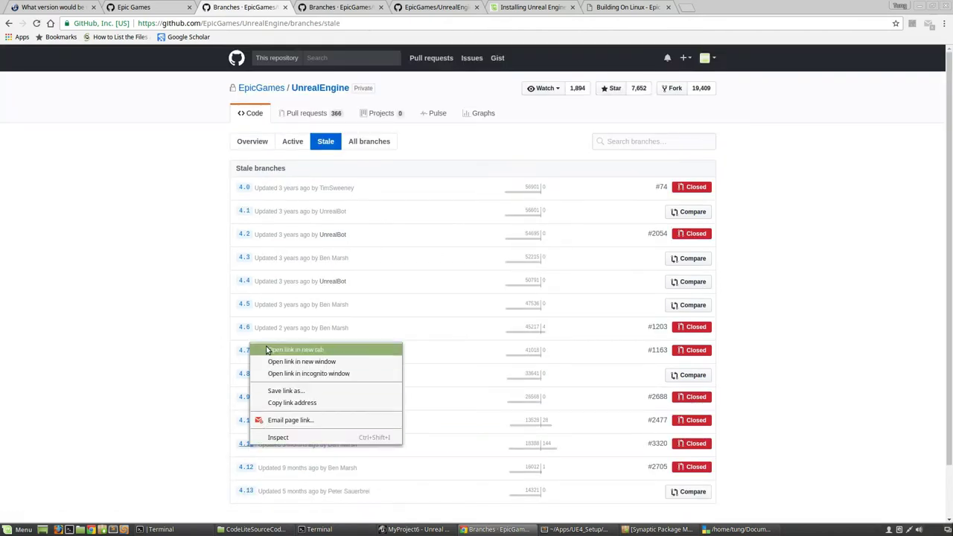
{"action": "left_click", "coordinate": [267, 350]}
{"action": "left_click", "coordinate": [285, 7]}
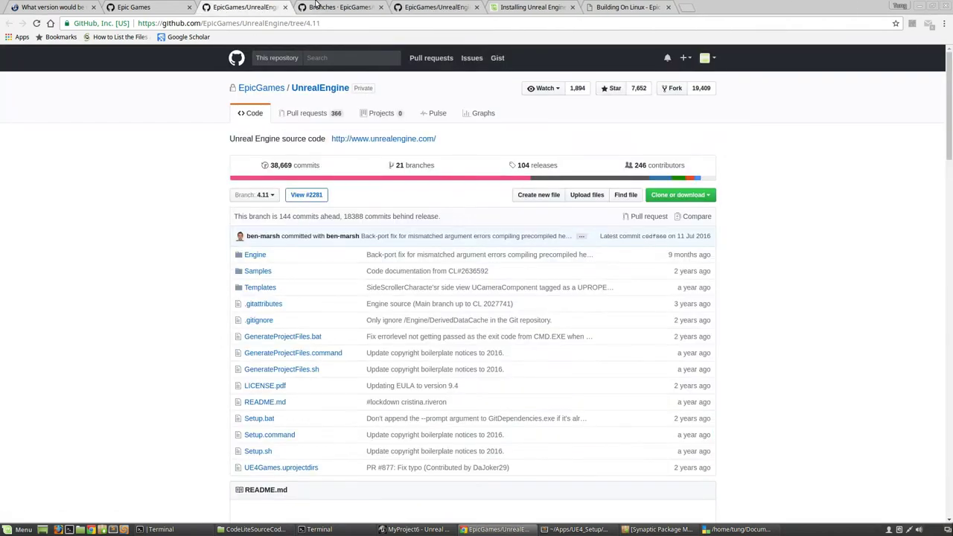
{"action": "left_click", "coordinate": [322, 6]}
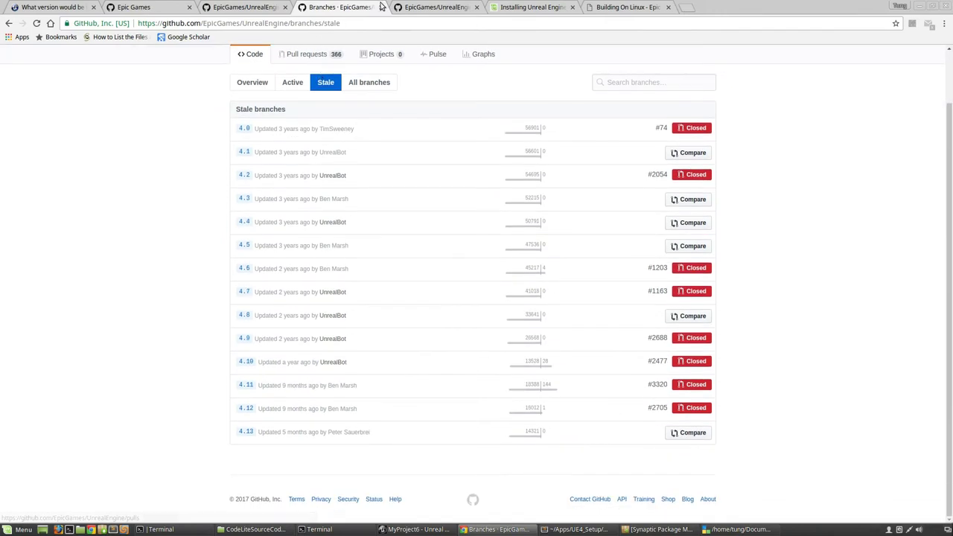
{"action": "left_click", "coordinate": [380, 7]}
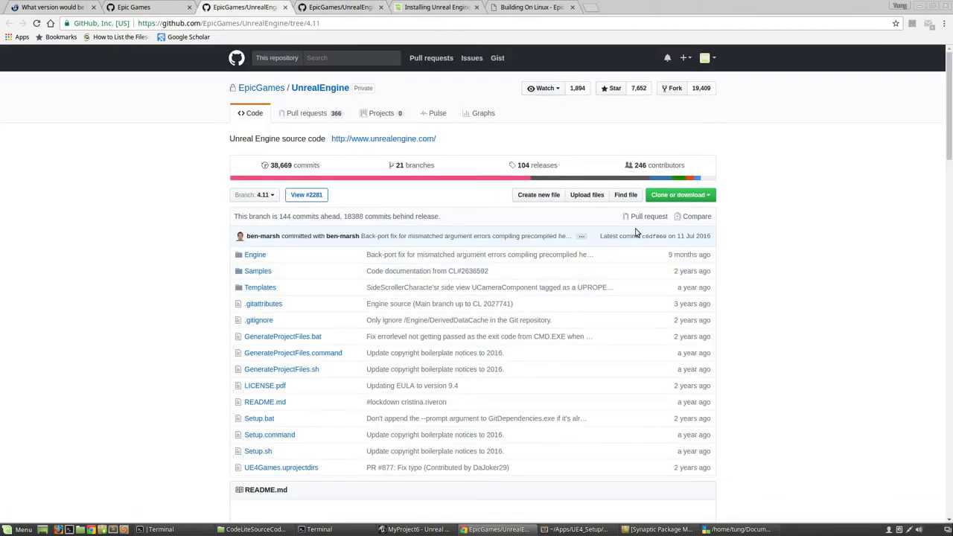
Expand the 4.11 branch's Clone or download panel to review its options, then dismiss it.
{"action": "left_click", "coordinate": [706, 195]}
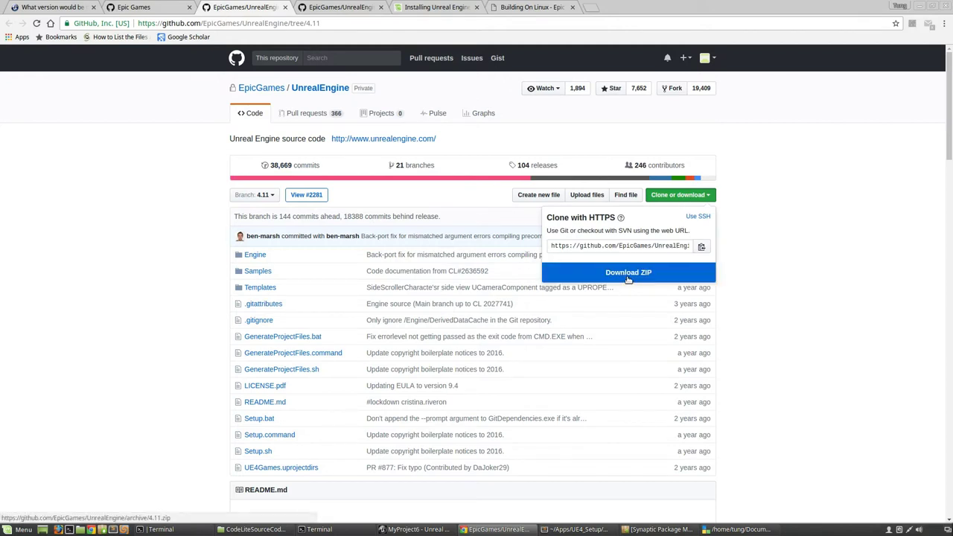
{"action": "left_click", "coordinate": [733, 259]}
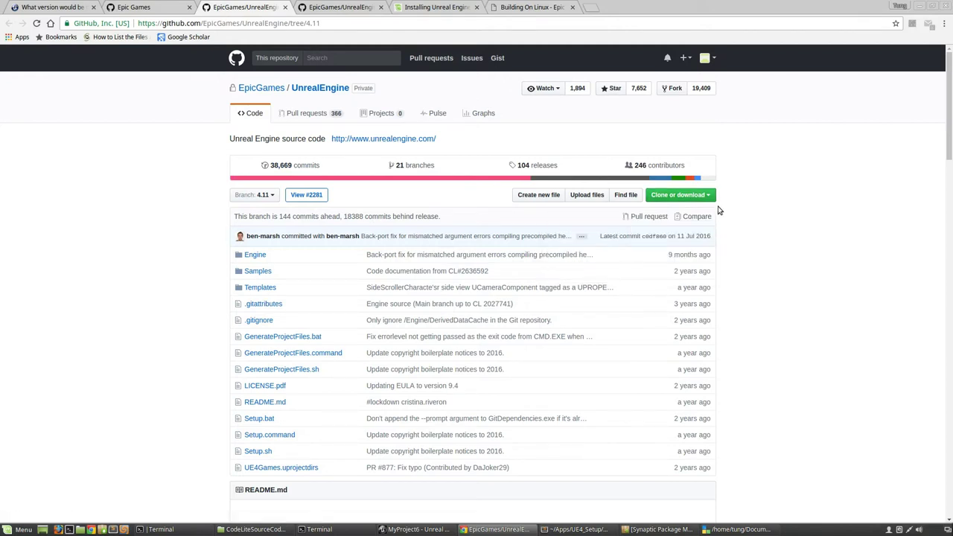
{"action": "left_click", "coordinate": [712, 199]}
{"action": "left_click", "coordinate": [719, 202]}
{"action": "left_click", "coordinate": [715, 198]}
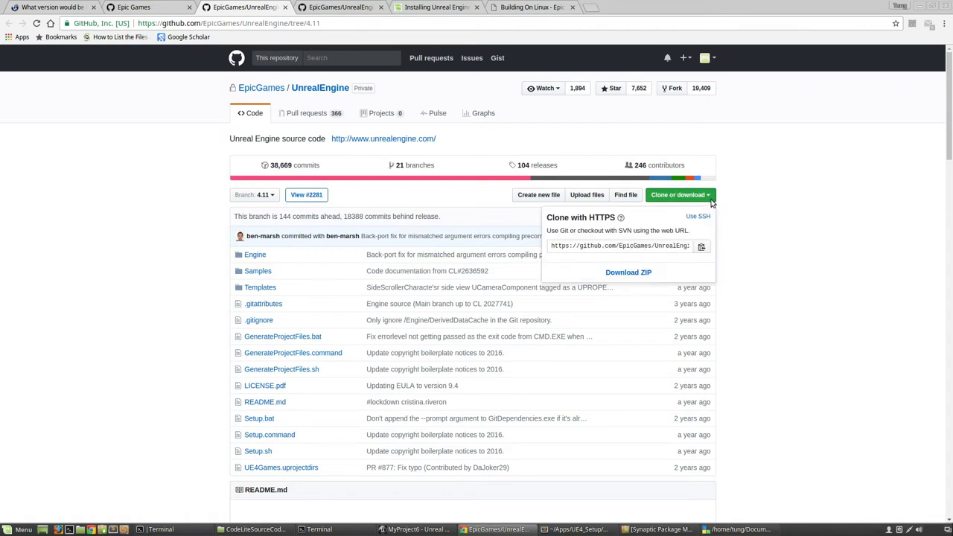
{"action": "left_click", "coordinate": [740, 260]}
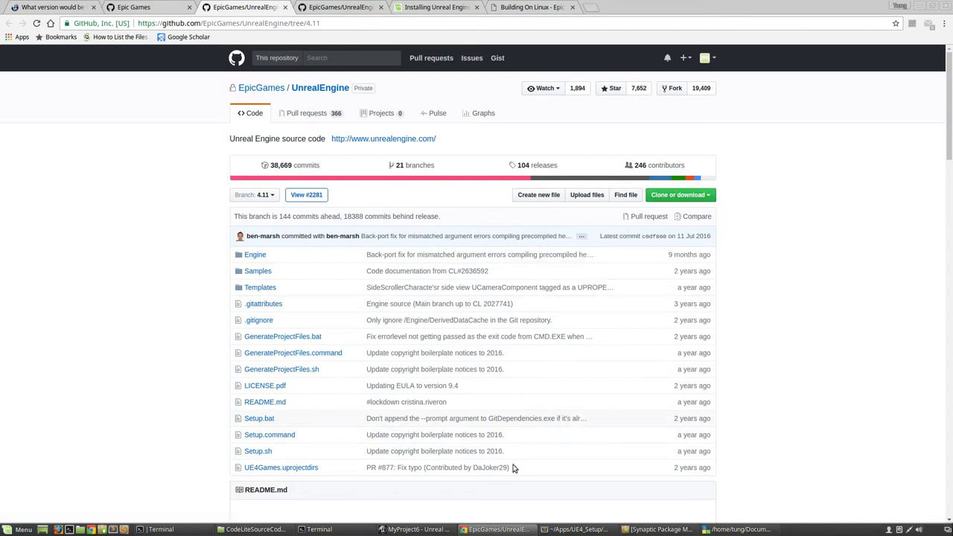
Go up to UE4_Setup and check the UnrealEngine-4.11.zip actions without extracting.
{"action": "left_click", "coordinate": [268, 530]}
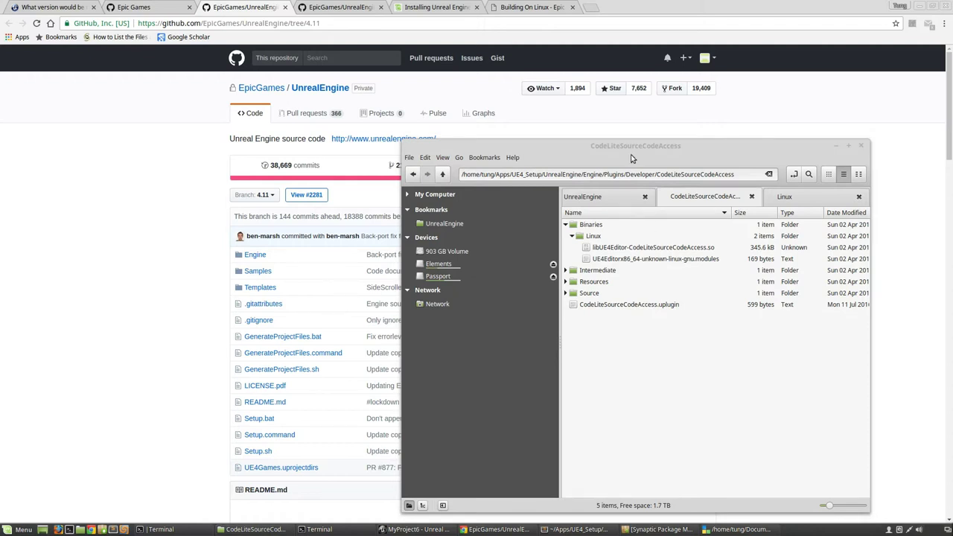
{"action": "left_click_drag", "start_coordinate": [629, 151], "coordinate": [379, 141]}
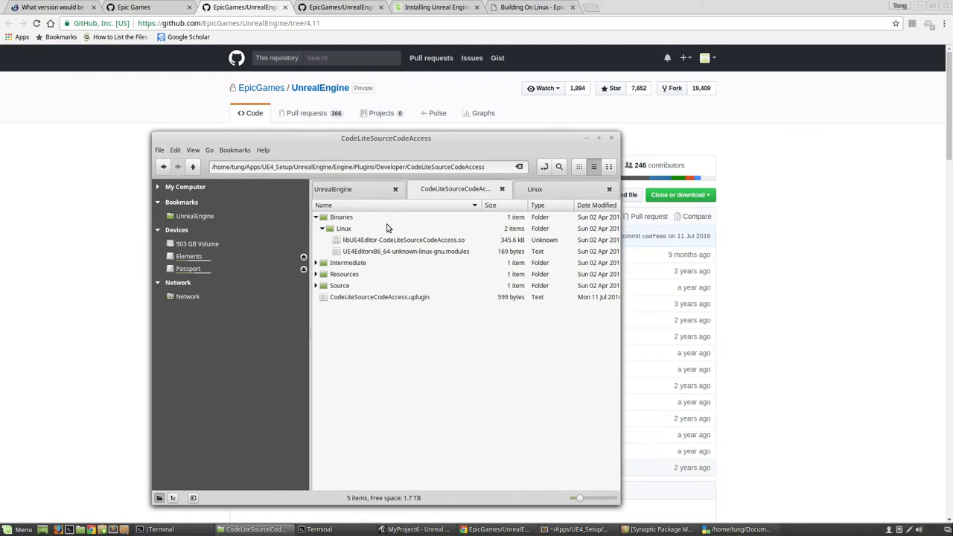
{"action": "left_click", "coordinate": [344, 191]}
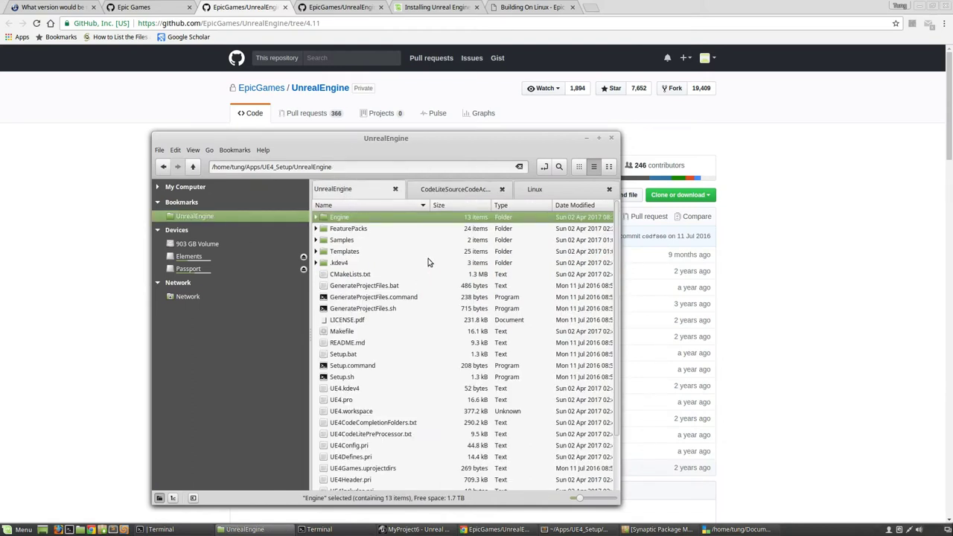
{"action": "left_click", "coordinate": [193, 168]}
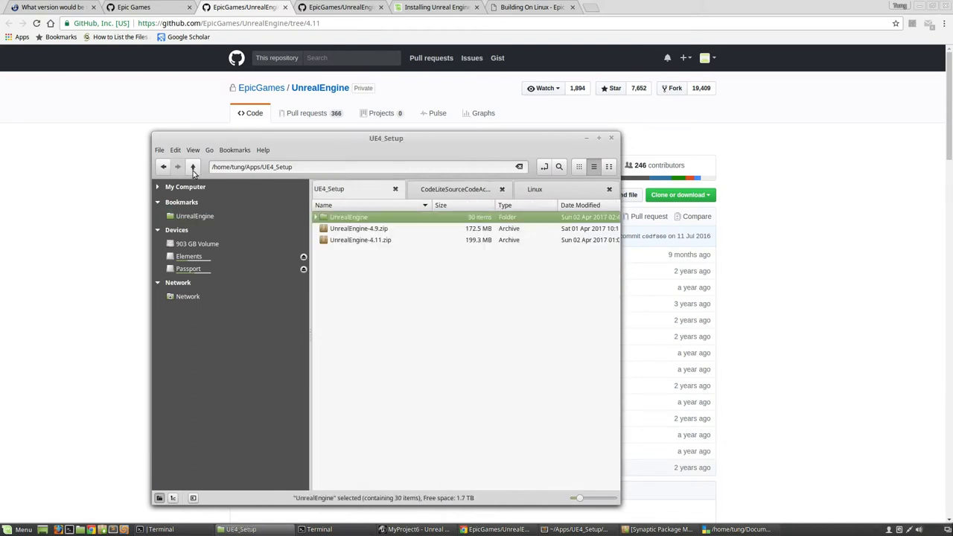
{"action": "left_click", "coordinate": [387, 246]}
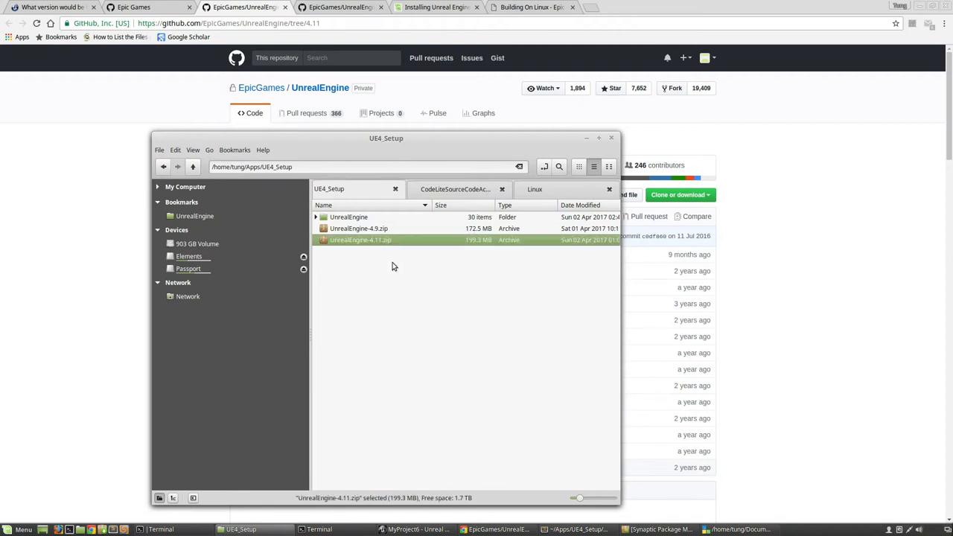
{"action": "right_click", "coordinate": [367, 246]}
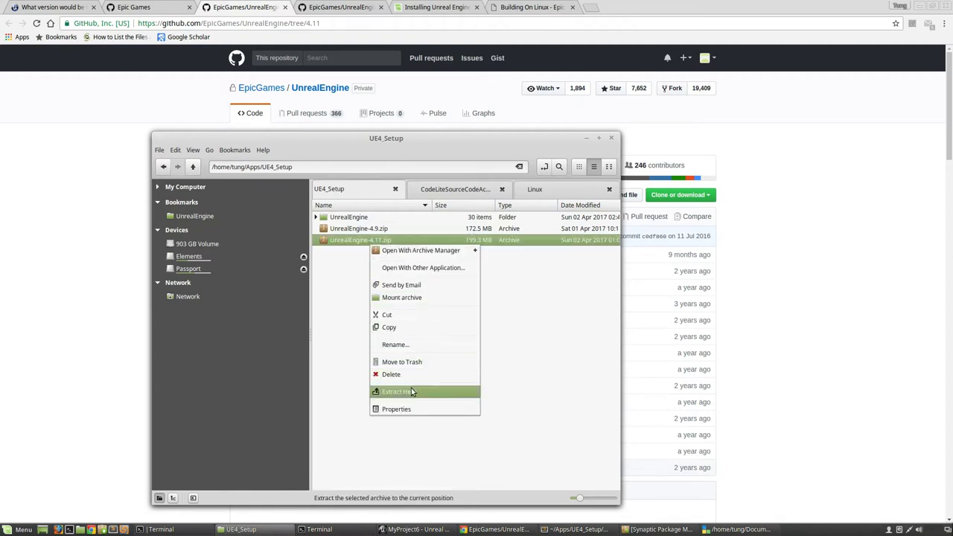
{"action": "left_click", "coordinate": [349, 368]}
Open the UnrealEngine folder in a new tab and select its Engine folder.
{"action": "left_click", "coordinate": [331, 218]}
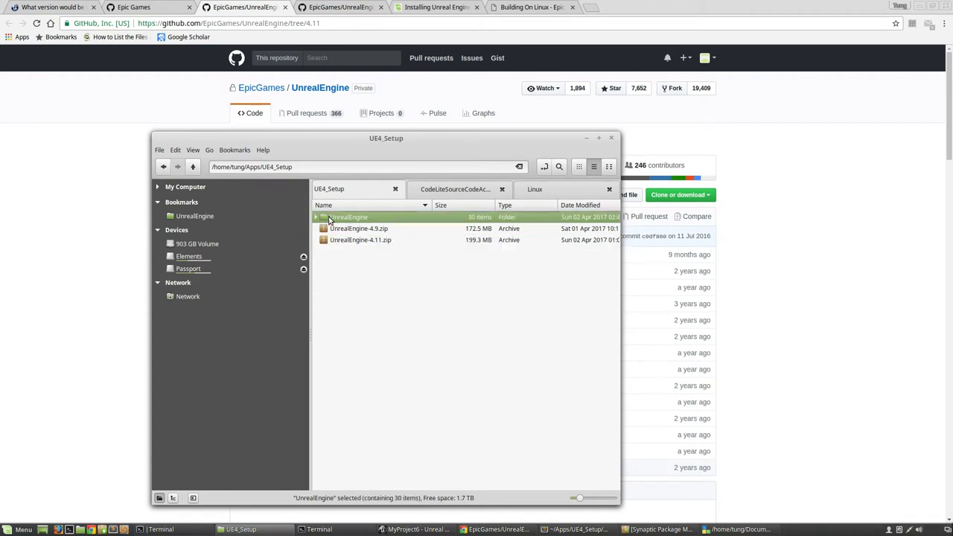
{"action": "middle_click", "coordinate": [330, 219]}
{"action": "left_click", "coordinate": [443, 191]}
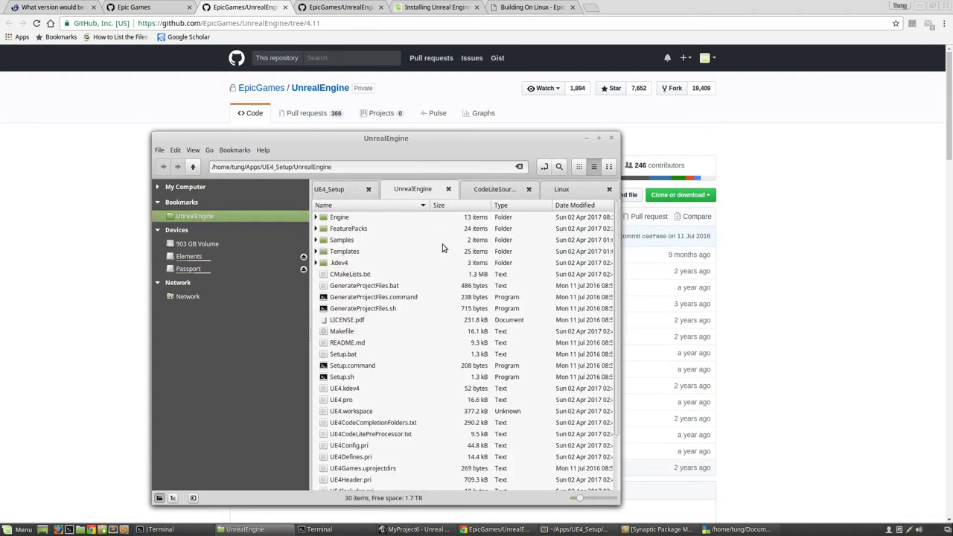
{"action": "left_click", "coordinate": [347, 219]}
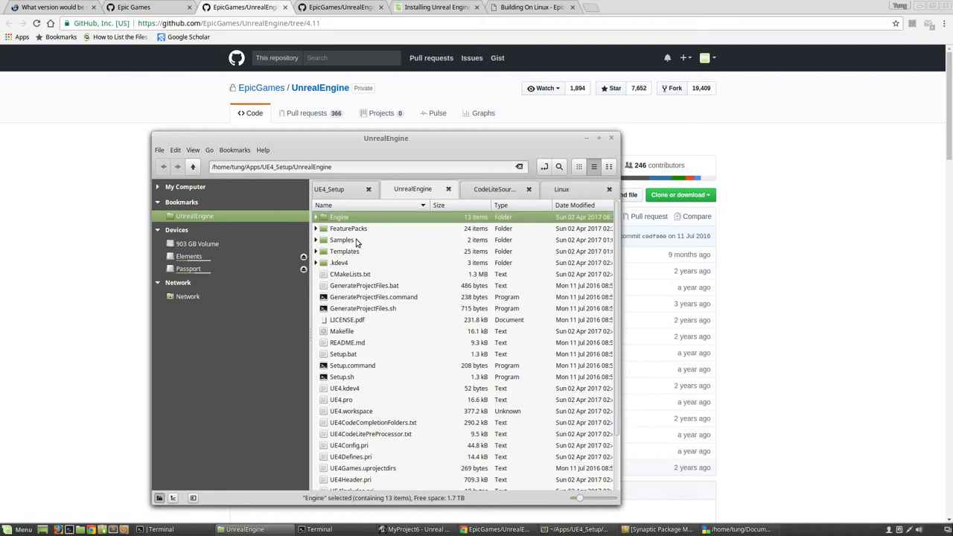
{"action": "left_click_drag", "start_coordinate": [421, 145], "coordinate": [952, 149]}
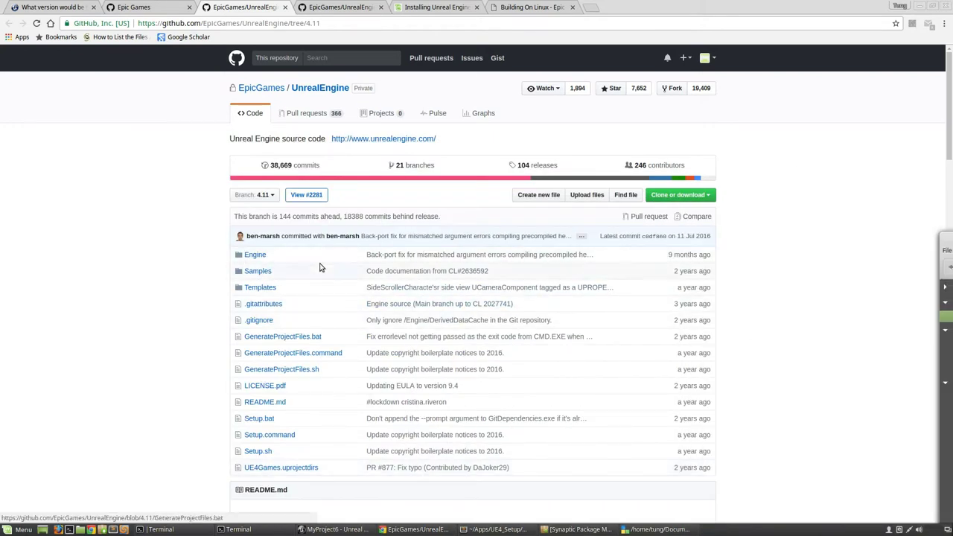
{"action": "left_click_drag", "start_coordinate": [945, 238], "coordinate": [534, 149]}
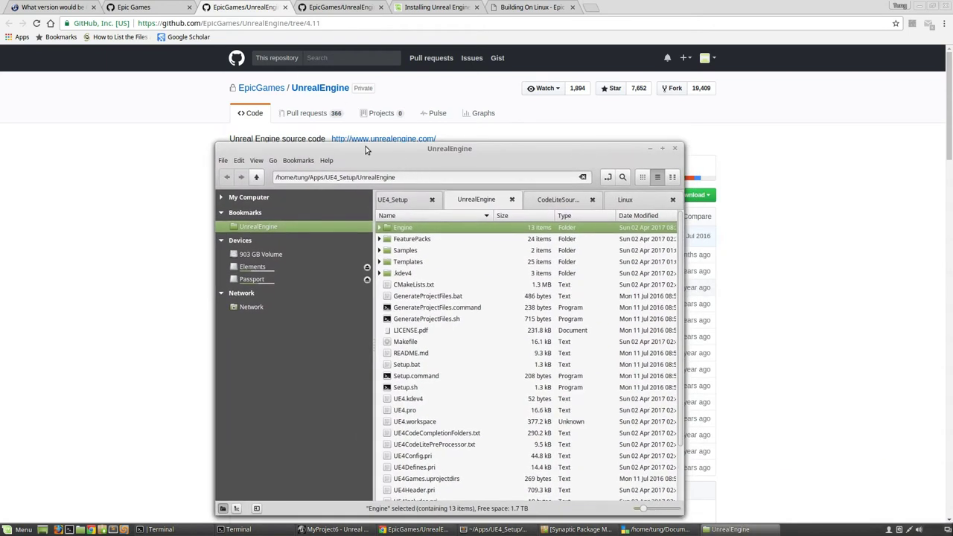
Bring up the Building On Linux wiki page and scroll down to its Building section.
{"action": "left_click", "coordinate": [342, 7]}
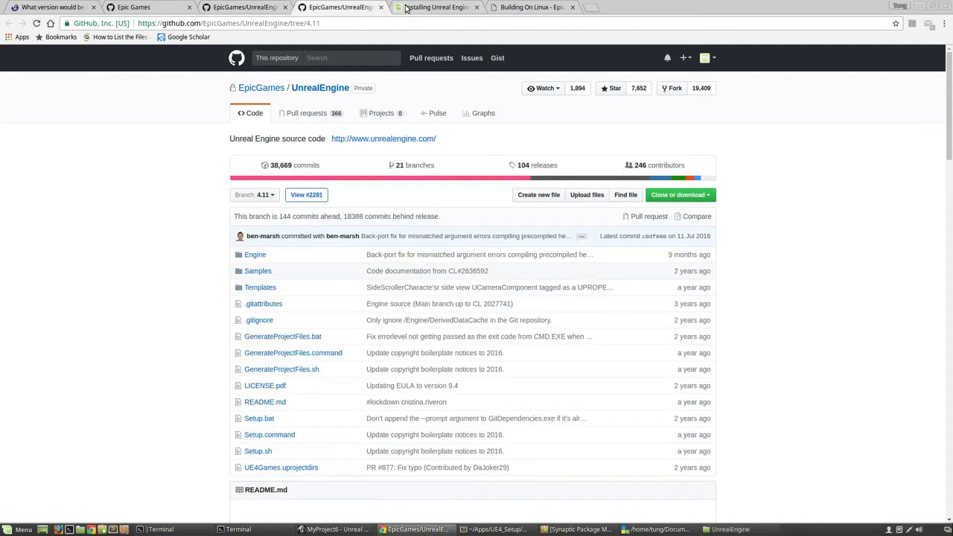
{"action": "left_click", "coordinate": [436, 8]}
{"action": "left_click", "coordinate": [530, 7]}
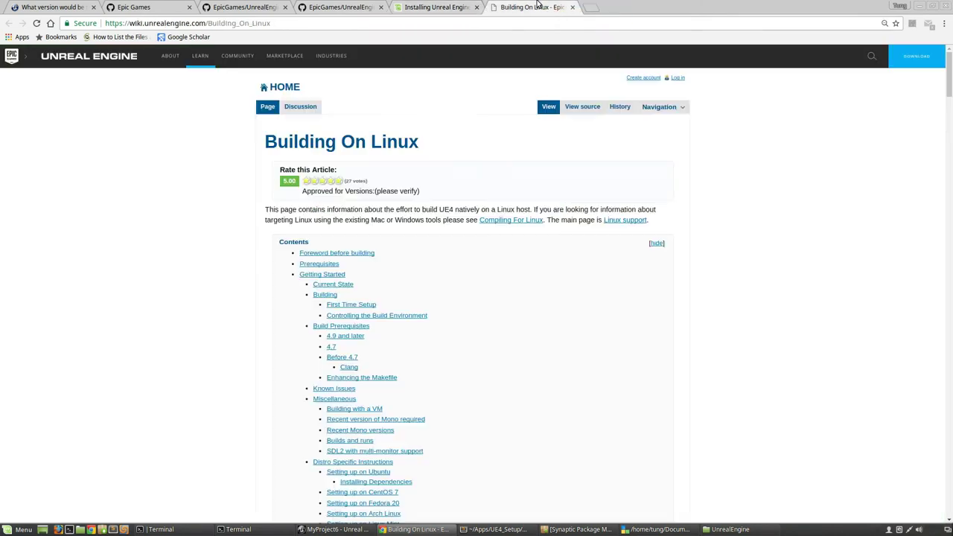
{"action": "left_click", "coordinate": [463, 7]}
{"action": "left_click", "coordinate": [496, 6]}
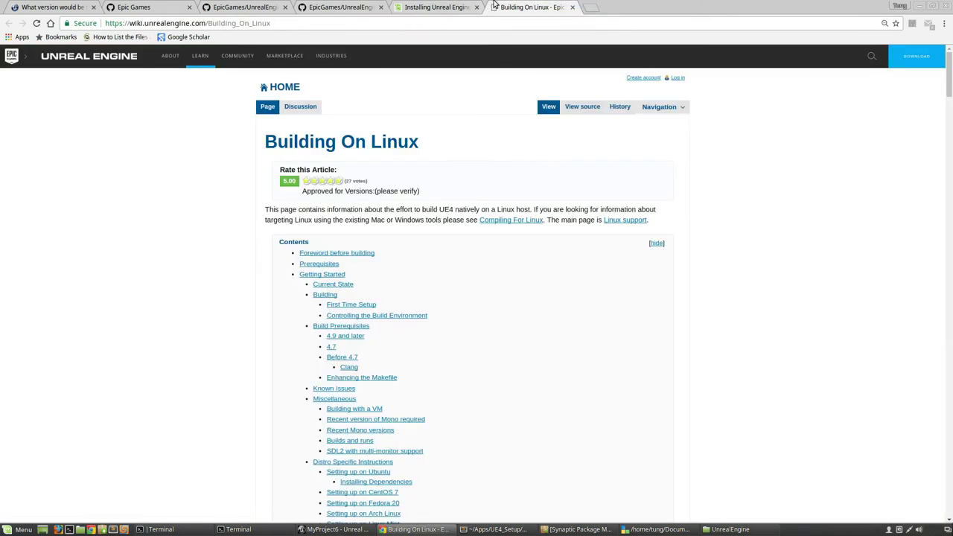
{"action": "left_click", "coordinate": [456, 6]}
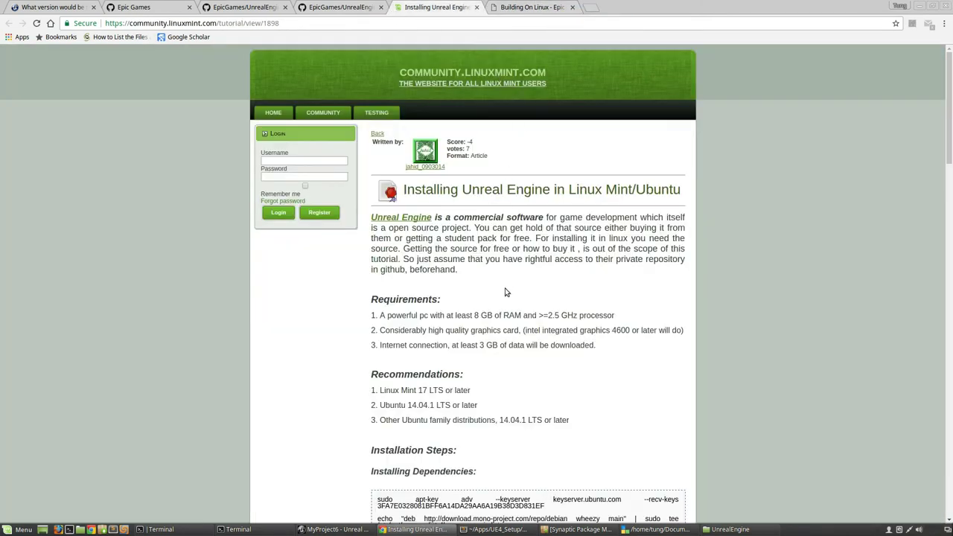
{"action": "left_click", "coordinate": [518, 6]}
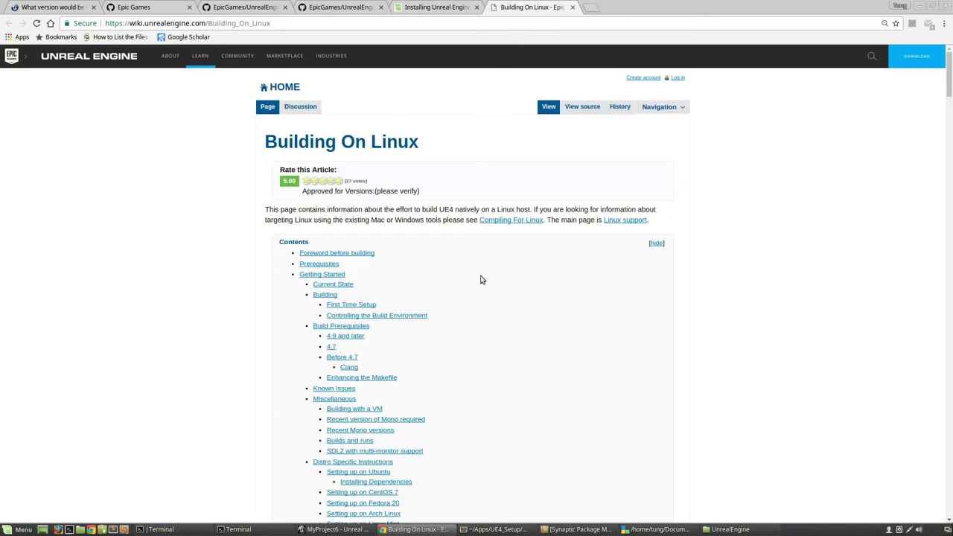
{"action": "scroll", "coordinate": [489, 306], "scroll_direction": "down", "scroll_amount": 5}
{"action": "scroll", "coordinate": [490, 305], "scroll_direction": "down", "scroll_amount": 15}
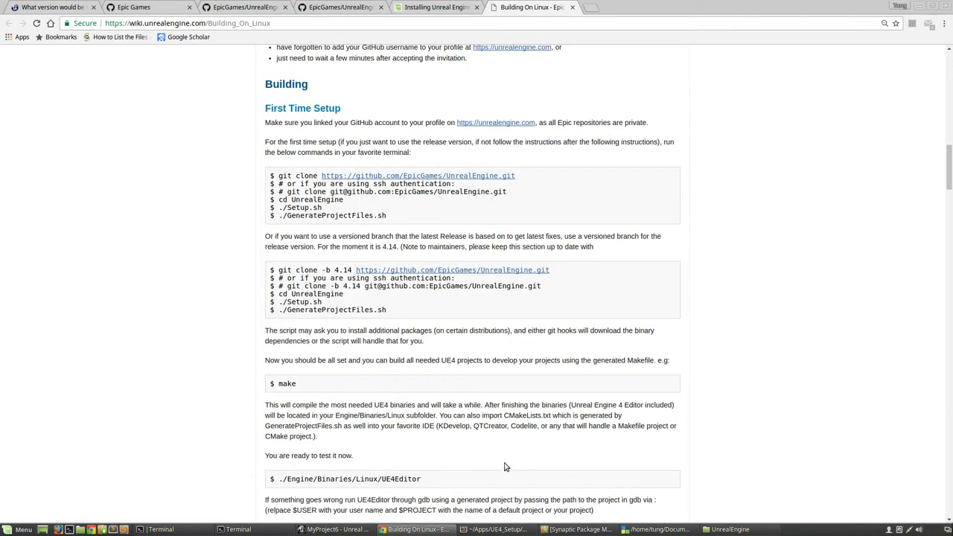
{"action": "left_click", "coordinate": [428, 8]}
{"action": "left_click", "coordinate": [541, 8]}
Highlight the Building section's commands from git clone down to make.
{"action": "left_click_drag", "start_coordinate": [498, 485], "coordinate": [261, 88]}
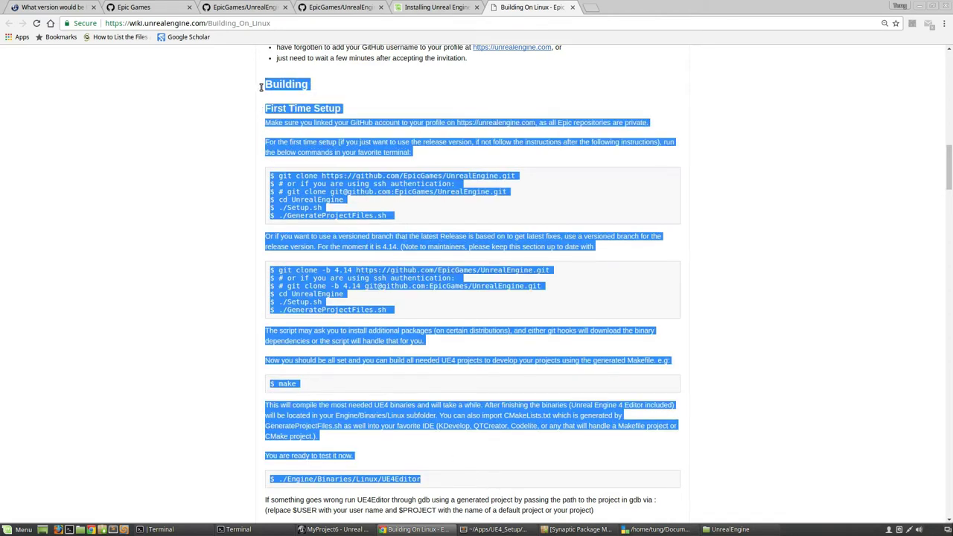
{"action": "left_click", "coordinate": [455, 167]}
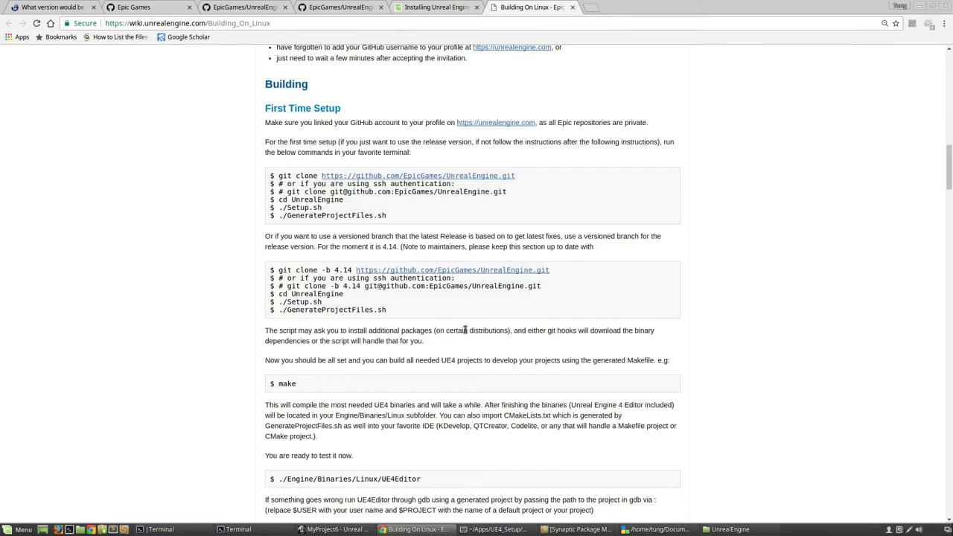
{"action": "scroll", "coordinate": [465, 330], "scroll_direction": "down", "scroll_amount": 2}
{"action": "scroll", "coordinate": [466, 336], "scroll_direction": "up", "scroll_amount": 1}
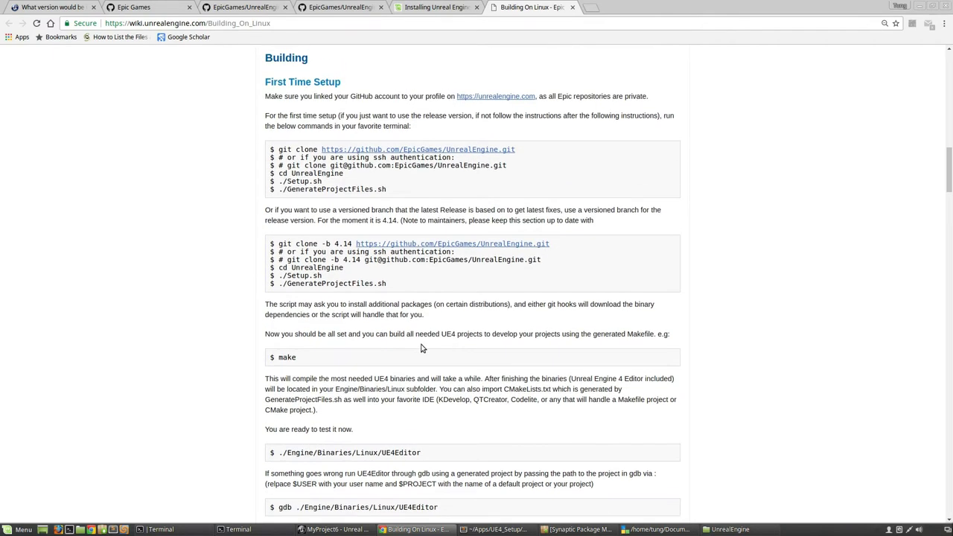
{"action": "mouse_move", "coordinate": [391, 367]}
{"action": "left_mouse_down"}
{"action": "mouse_move", "coordinate": [387, 350]}
{"action": "mouse_move", "coordinate": [267, 206]}
{"action": "mouse_move", "coordinate": [272, 151]}
{"action": "left_mouse_up"}
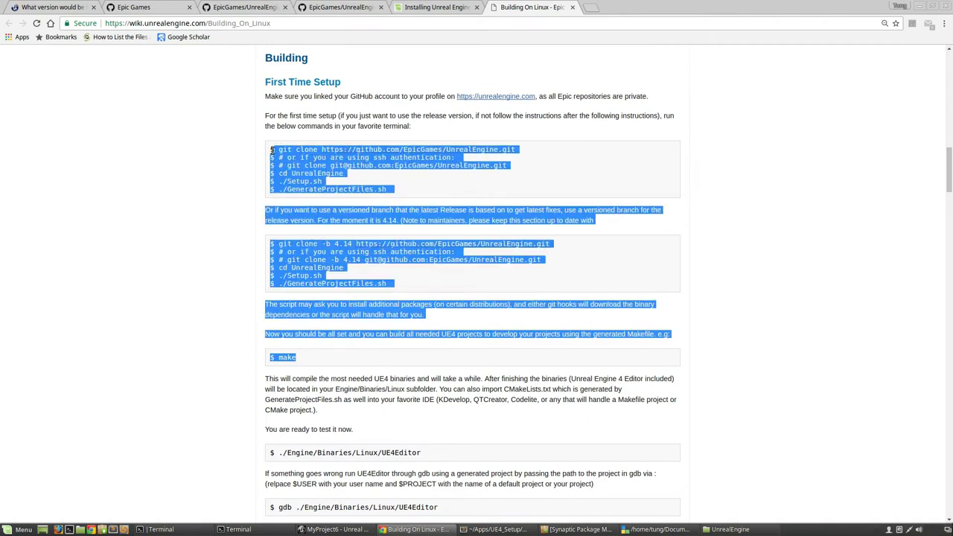
Scroll through the Linux Mint install tutorial, then highlight ./Setup.sh in the wiki steps.
{"action": "left_click", "coordinate": [451, 5]}
{"action": "scroll", "coordinate": [591, 326], "scroll_direction": "down", "scroll_amount": 7}
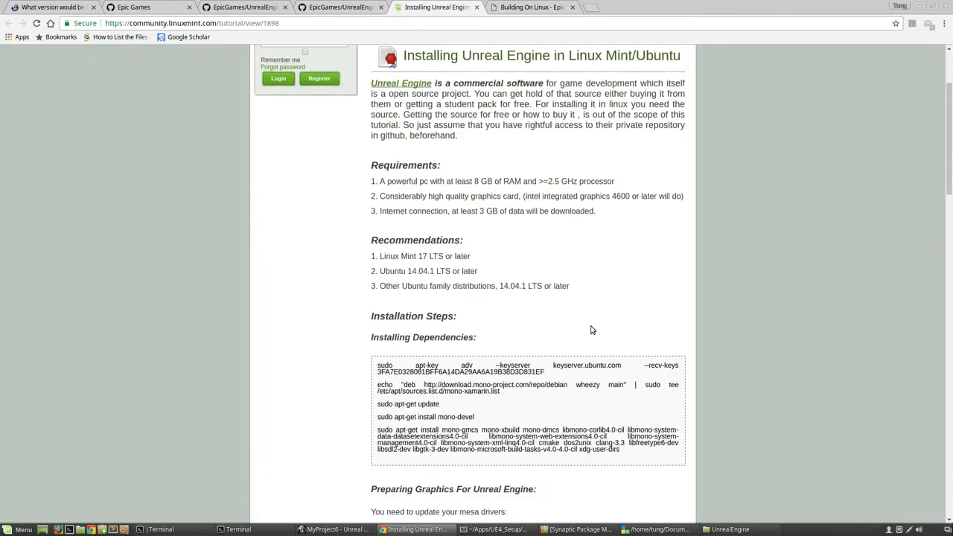
{"action": "scroll", "coordinate": [590, 326], "scroll_direction": "down", "scroll_amount": 8}
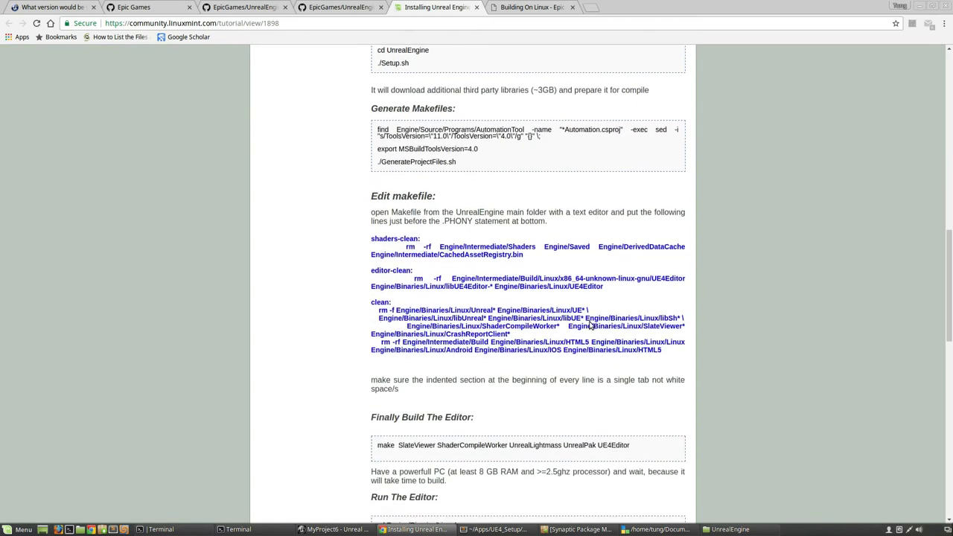
{"action": "scroll", "coordinate": [590, 325], "scroll_direction": "down", "scroll_amount": 2}
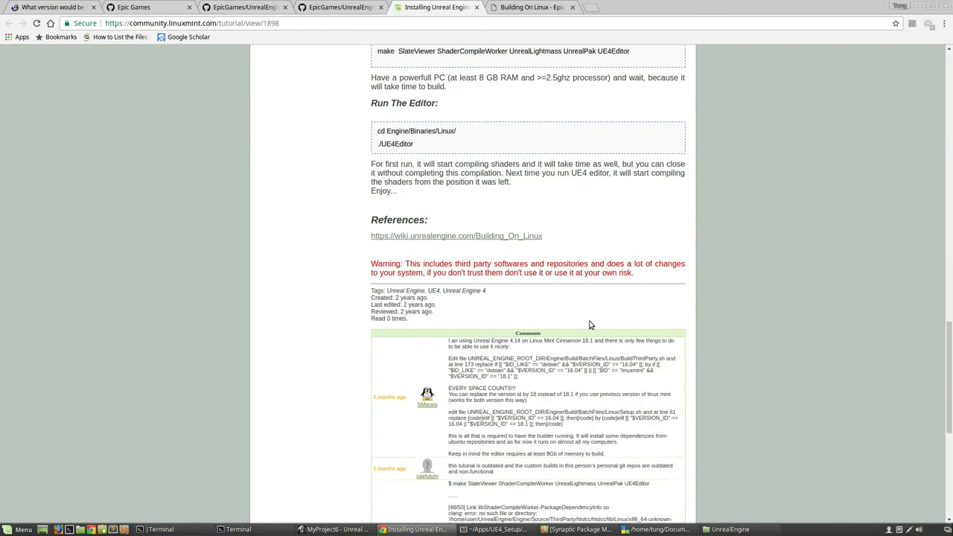
{"action": "scroll", "coordinate": [590, 325], "scroll_direction": "down", "scroll_amount": 4}
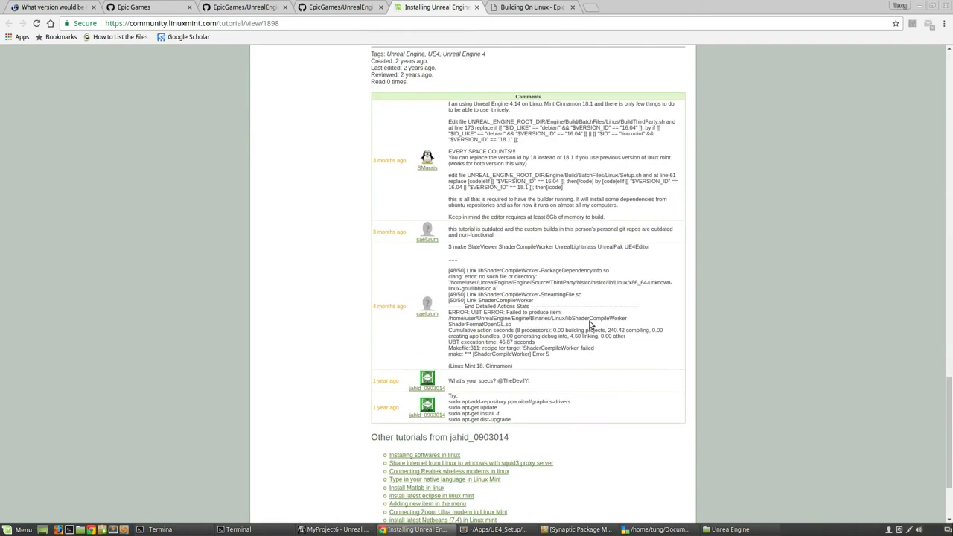
{"action": "scroll", "coordinate": [540, 283], "scroll_direction": "up", "scroll_amount": 3}
{"action": "left_click", "coordinate": [531, 8]}
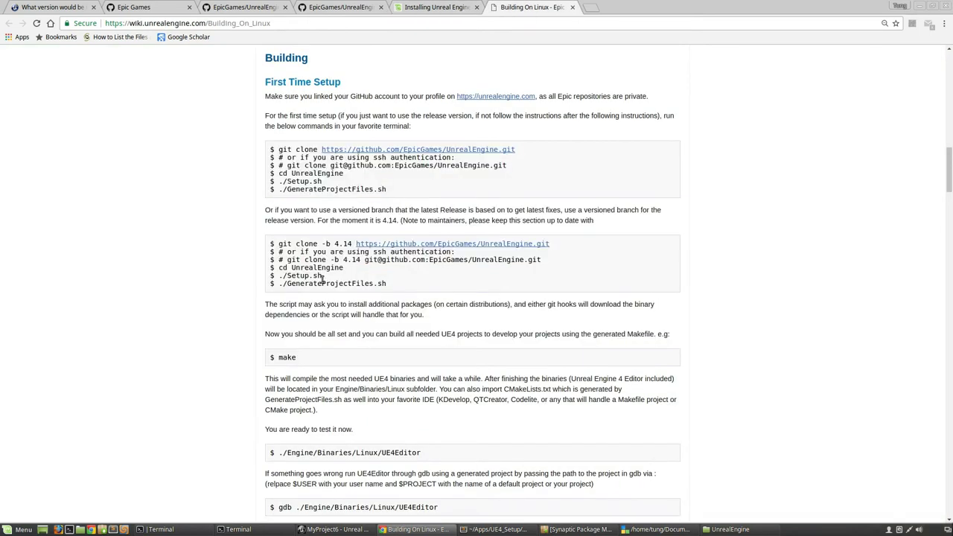
{"action": "left_click_drag", "start_coordinate": [322, 277], "coordinate": [292, 277]}
{"action": "left_click_drag", "start_coordinate": [324, 278], "coordinate": [293, 266]}
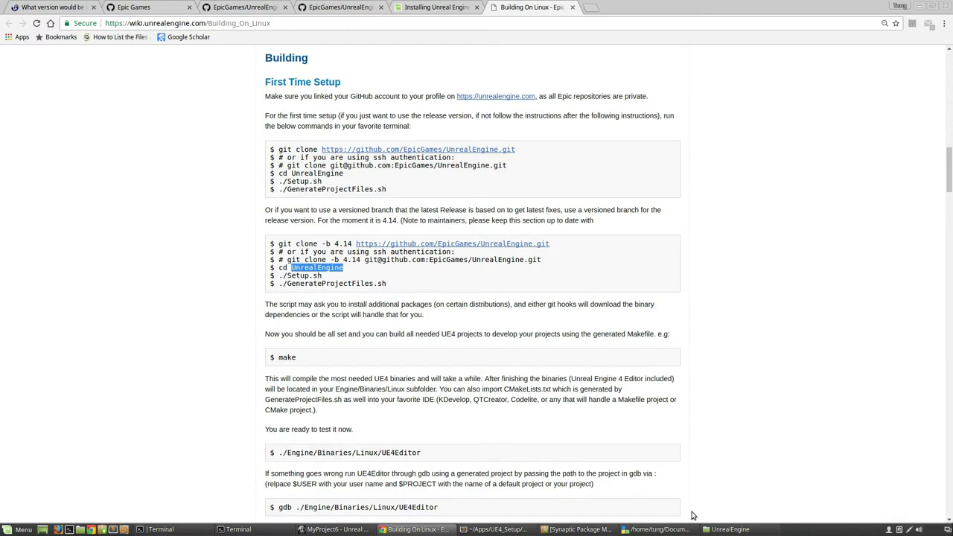
Bring up the context menu for Setup.sh in the UnrealEngine folder.
{"action": "left_click", "coordinate": [729, 529]}
{"action": "scroll", "coordinate": [504, 345], "scroll_direction": "down", "scroll_amount": 2}
{"action": "scroll", "coordinate": [472, 347], "scroll_direction": "up", "scroll_amount": 1}
{"action": "left_click", "coordinate": [442, 350]}
{"action": "right_click", "coordinate": [443, 358]}
Open Setup.sh with Sublime Text and read through its git hooks lines.
{"action": "mouse_move", "coordinate": [491, 209]}
{"action": "left_click", "coordinate": [546, 244]}
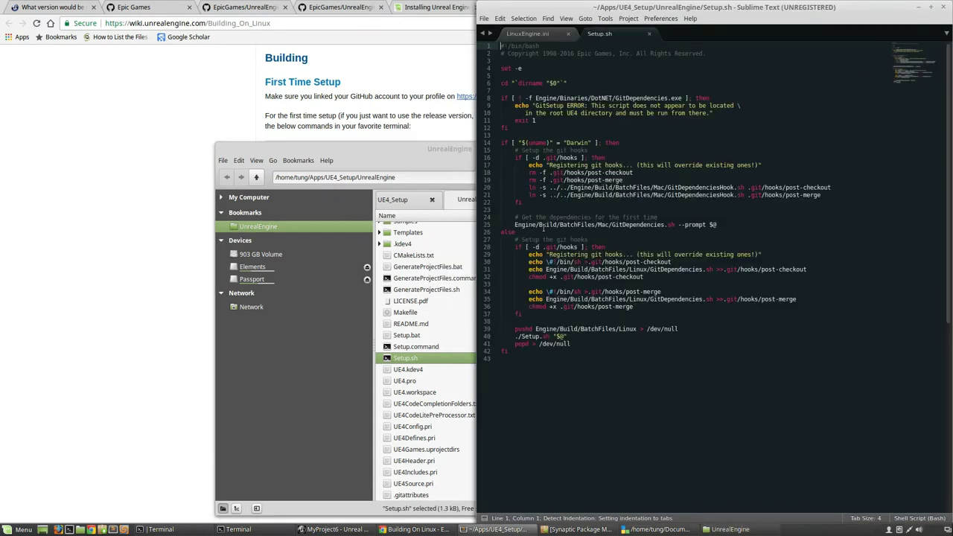
{"action": "left_click", "coordinate": [604, 180]}
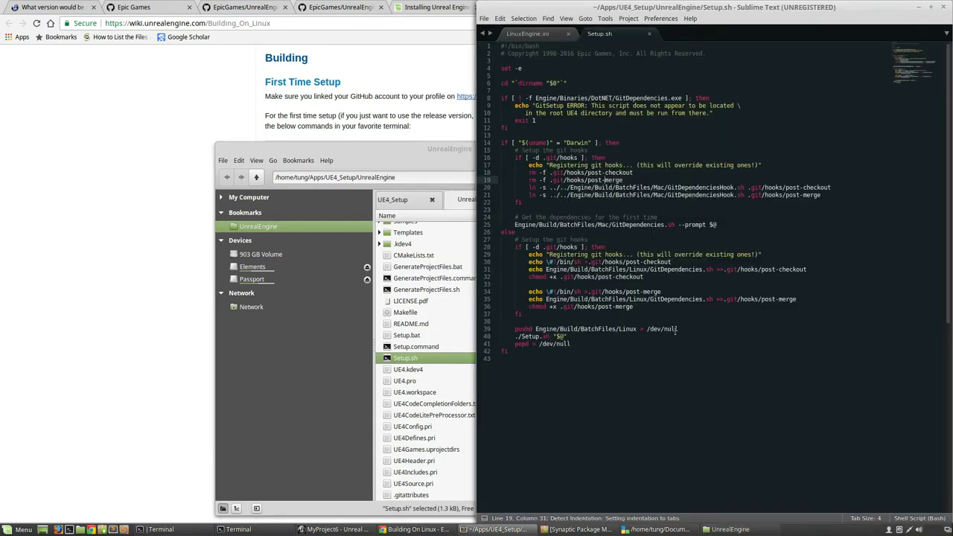
{"action": "left_click_drag", "start_coordinate": [682, 358], "coordinate": [521, 45]}
{"action": "left_click", "coordinate": [544, 113]}
Select the whole Setup.sh script, then return to the EpicGames/UnrealEngine GitHub tab.
{"action": "left_click", "coordinate": [626, 366]}
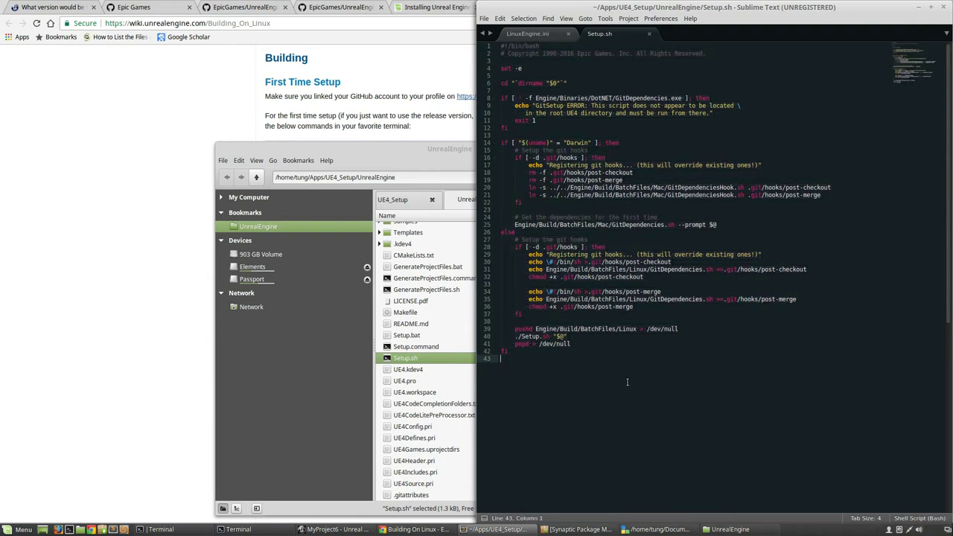
{"action": "left_click_drag", "start_coordinate": [627, 382], "coordinate": [485, 47]}
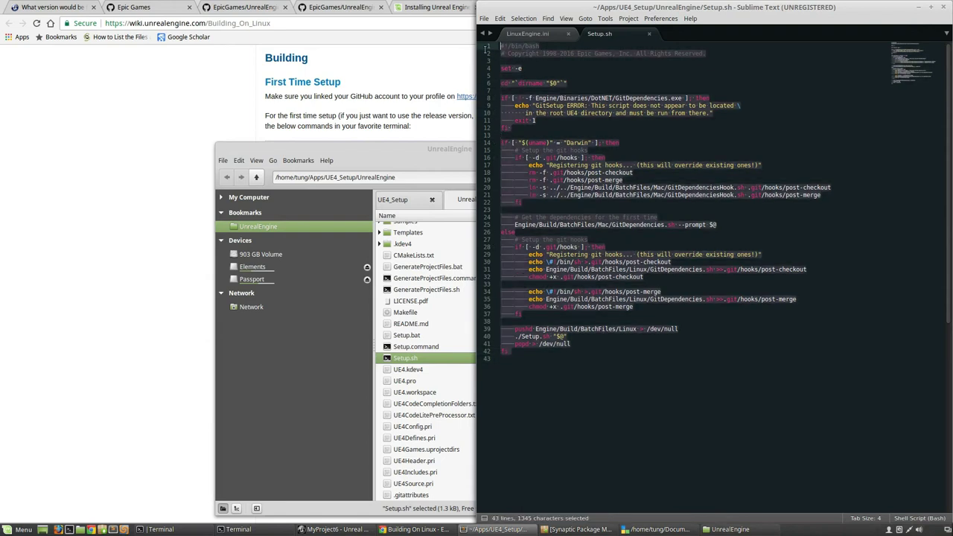
{"action": "left_click", "coordinate": [195, 139]}
{"action": "left_click", "coordinate": [350, 7]}
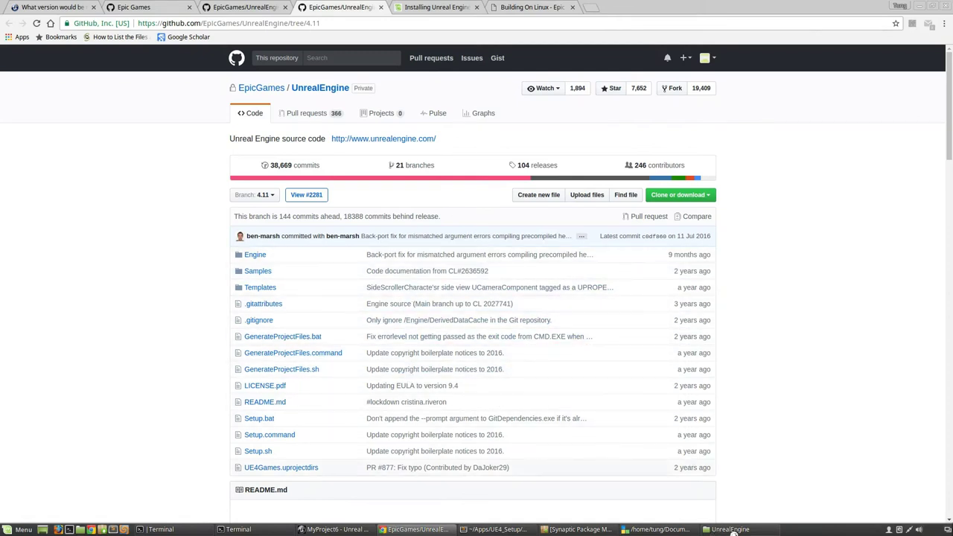
Move the UnrealEngine folder window aside and highlight the wiki's Build Prerequisites section.
{"action": "left_click", "coordinate": [726, 529]}
{"action": "left_click_drag", "start_coordinate": [510, 154], "coordinate": [547, 125]}
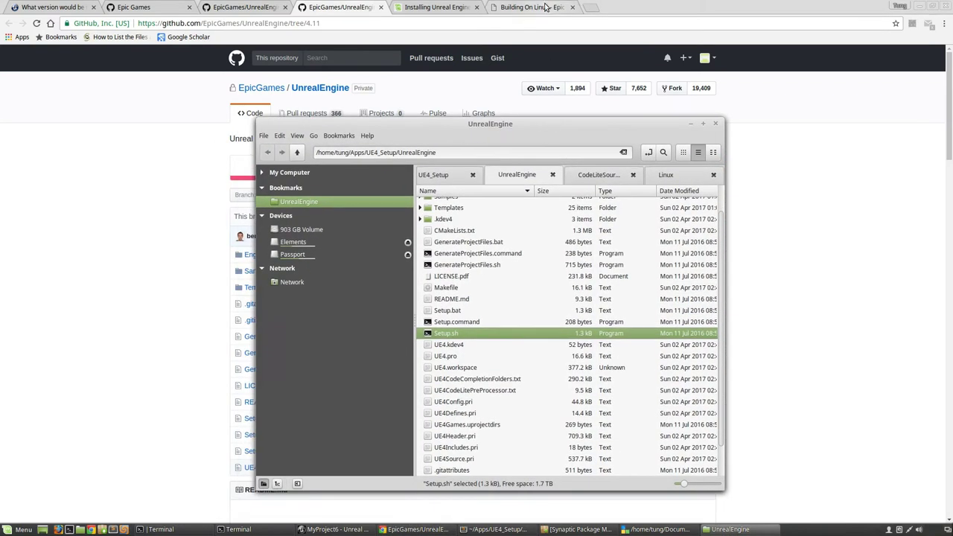
{"action": "left_click", "coordinate": [545, 9]}
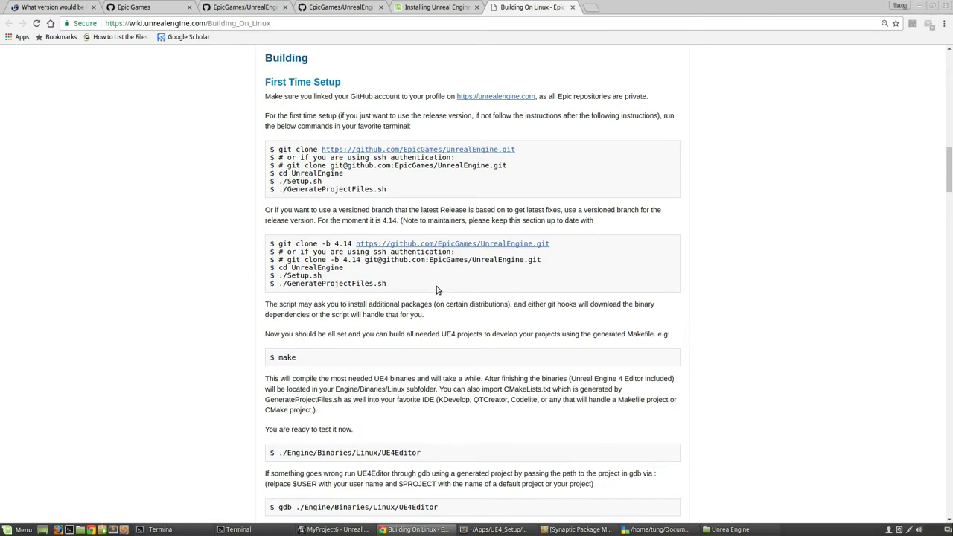
{"action": "scroll", "coordinate": [437, 291], "scroll_direction": "down", "scroll_amount": 10}
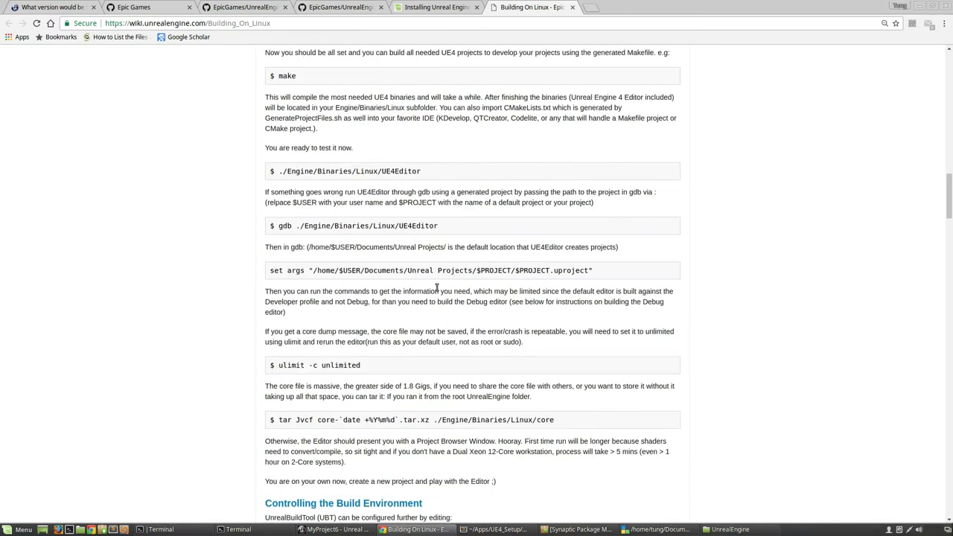
{"action": "scroll", "coordinate": [437, 290], "scroll_direction": "down", "scroll_amount": 4}
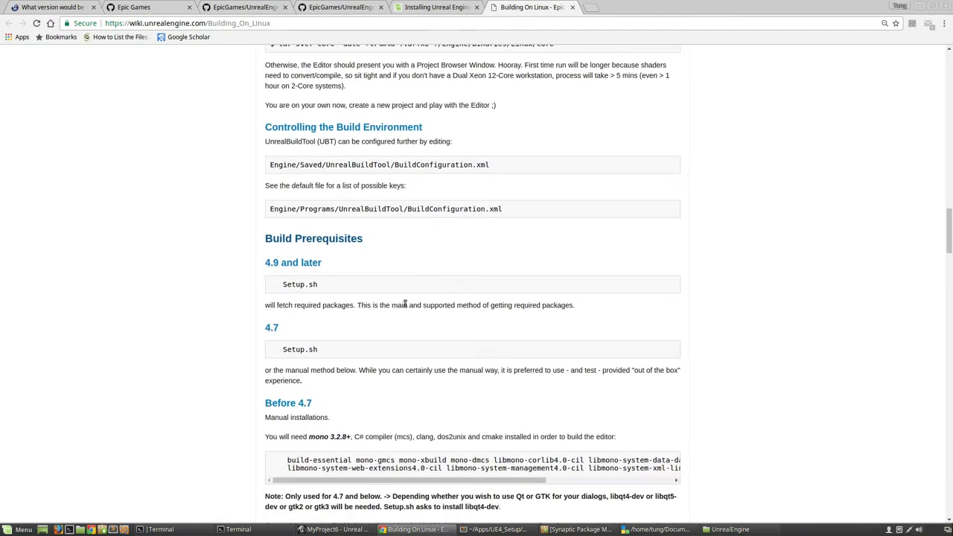
{"action": "left_click_drag", "start_coordinate": [559, 315], "coordinate": [265, 239]}
{"action": "left_click", "coordinate": [257, 246]}
Highlight the 4.9 and later heading and its package list text.
{"action": "left_click_drag", "start_coordinate": [266, 262], "coordinate": [323, 263]}
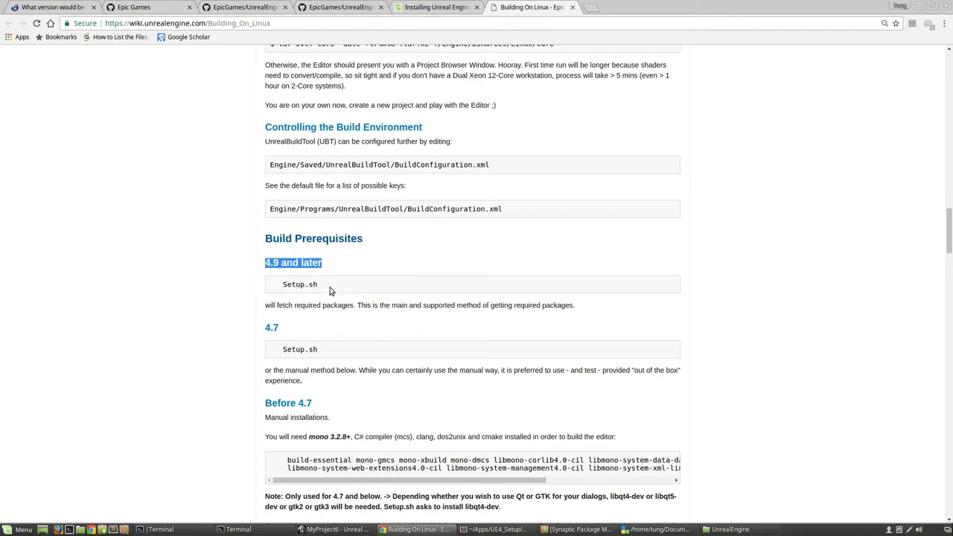
{"action": "scroll", "coordinate": [358, 415], "scroll_direction": "down", "scroll_amount": 3}
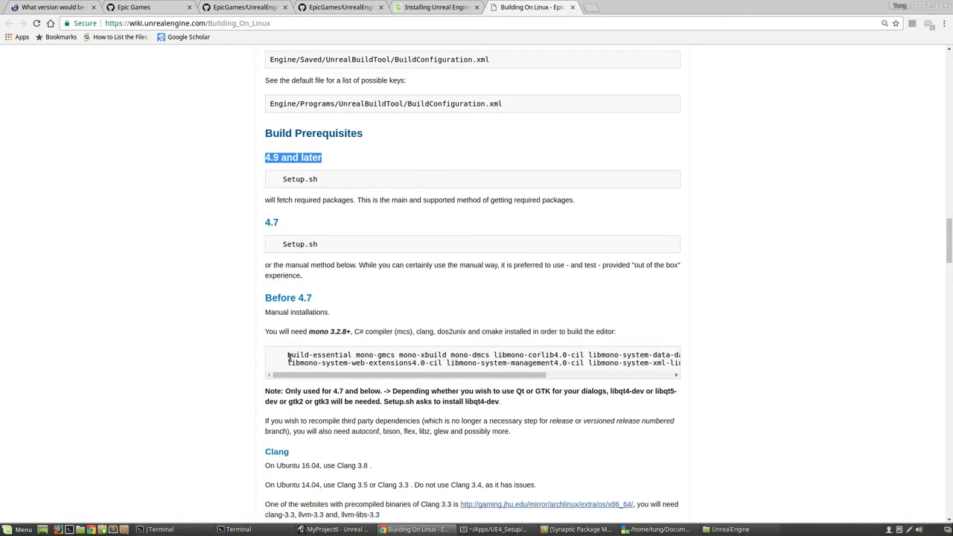
{"action": "left_click_drag", "start_coordinate": [288, 355], "coordinate": [668, 375]}
{"action": "left_click", "coordinate": [636, 382]}
{"action": "left_click_drag", "start_coordinate": [570, 376], "coordinate": [443, 376]}
Highlight the Installing Dependencies commands in the Linux Mint tutorial.
{"action": "left_click", "coordinate": [423, 9]}
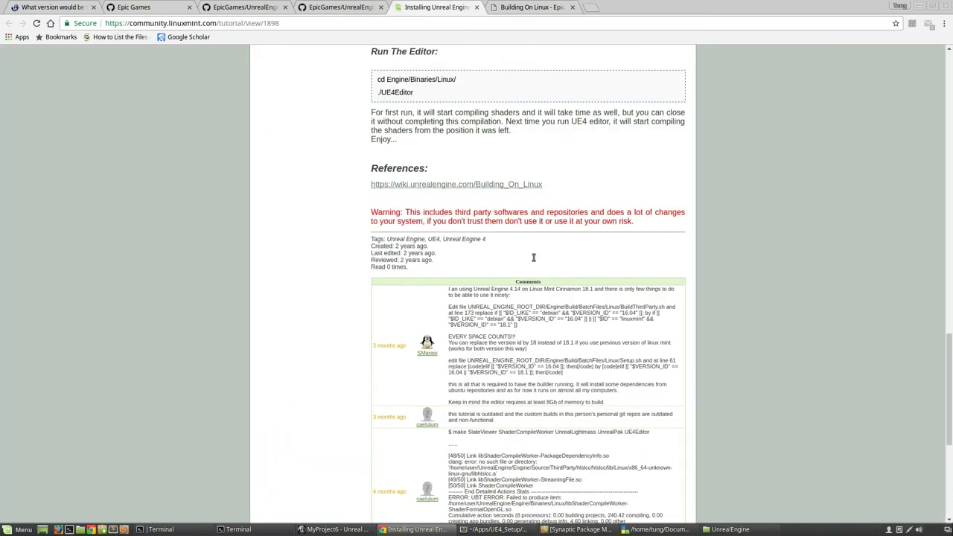
{"action": "scroll", "coordinate": [536, 268], "scroll_direction": "up", "scroll_amount": 20}
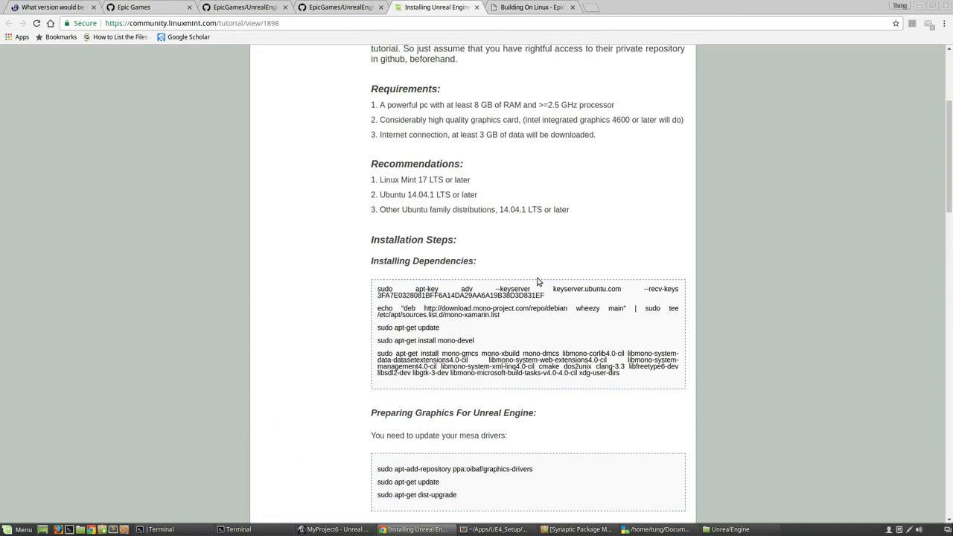
{"action": "scroll", "coordinate": [539, 284], "scroll_direction": "up", "scroll_amount": 4}
{"action": "scroll", "coordinate": [538, 298], "scroll_direction": "down", "scroll_amount": 3}
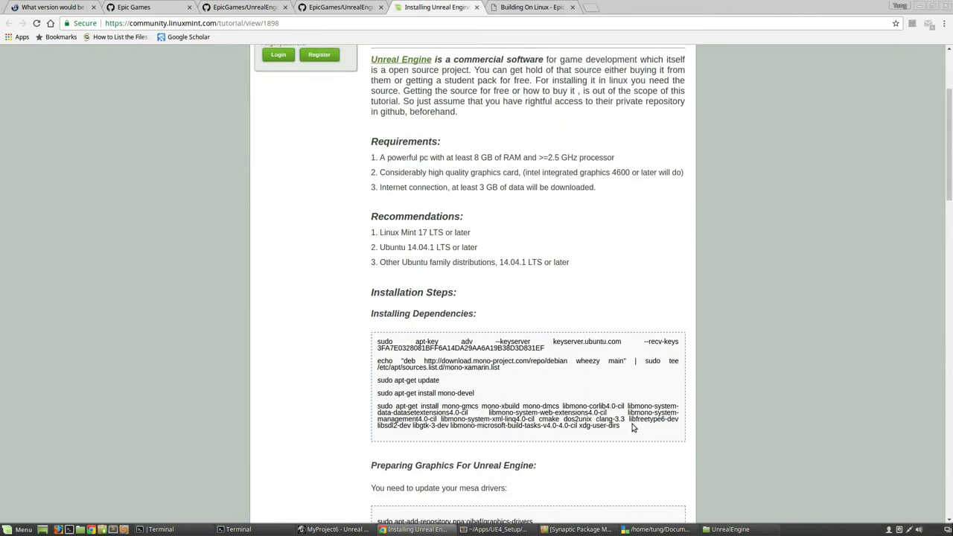
{"action": "left_click_drag", "start_coordinate": [632, 428], "coordinate": [377, 306]}
{"action": "scroll", "coordinate": [433, 370], "scroll_direction": "down", "scroll_amount": 2}
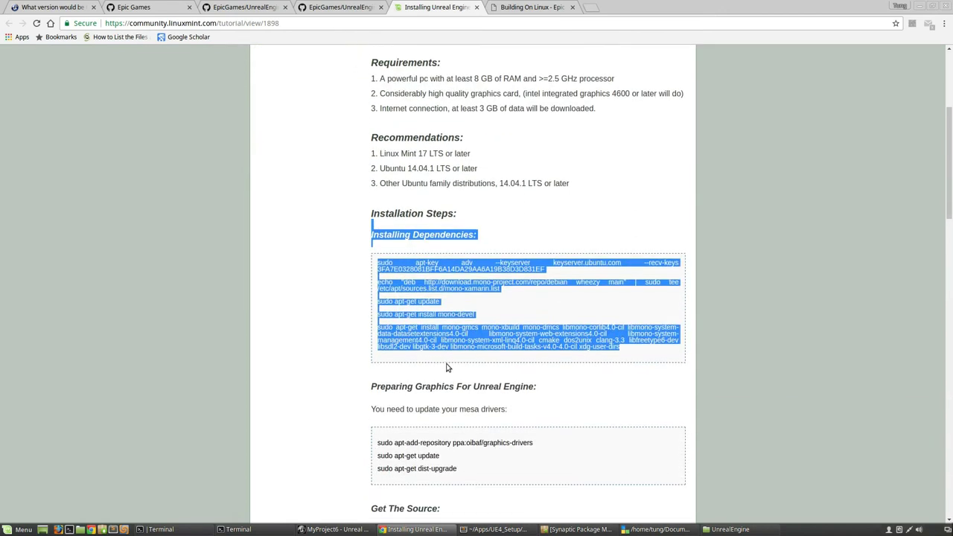
{"action": "left_click", "coordinate": [409, 237]}
{"action": "left_click_drag", "start_coordinate": [480, 238], "coordinate": [431, 236]}
Highlight the tutorial's Preparing Graphics For Unreal Engine heading and git clone command.
{"action": "scroll", "coordinate": [443, 320], "scroll_direction": "down", "scroll_amount": 3}
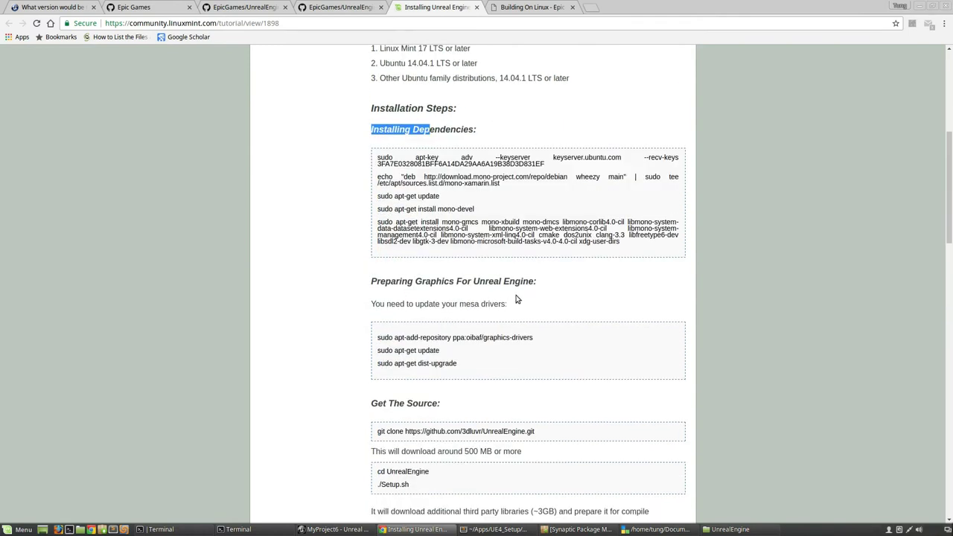
{"action": "left_click_drag", "start_coordinate": [538, 285], "coordinate": [374, 283]}
{"action": "scroll", "coordinate": [426, 297], "scroll_direction": "down", "scroll_amount": 3}
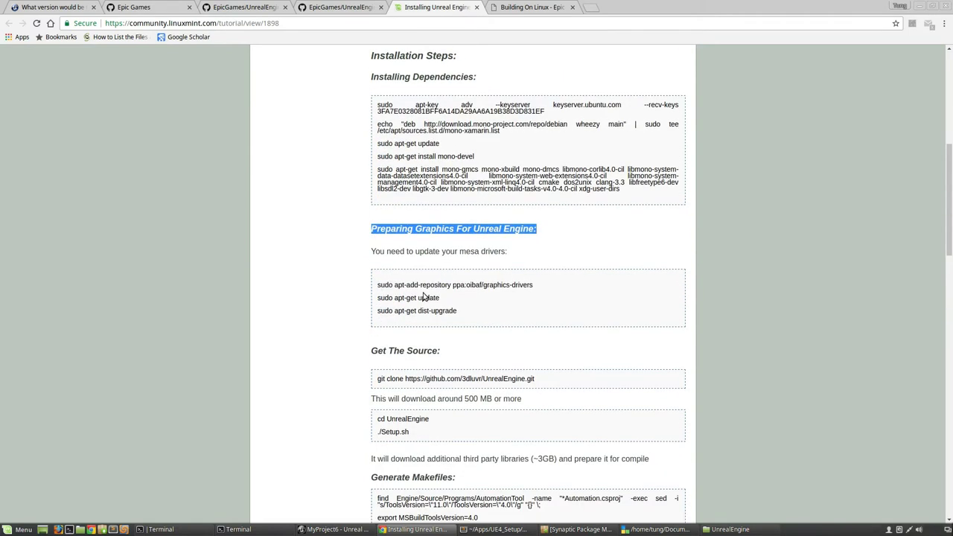
{"action": "left_click", "coordinate": [493, 343]}
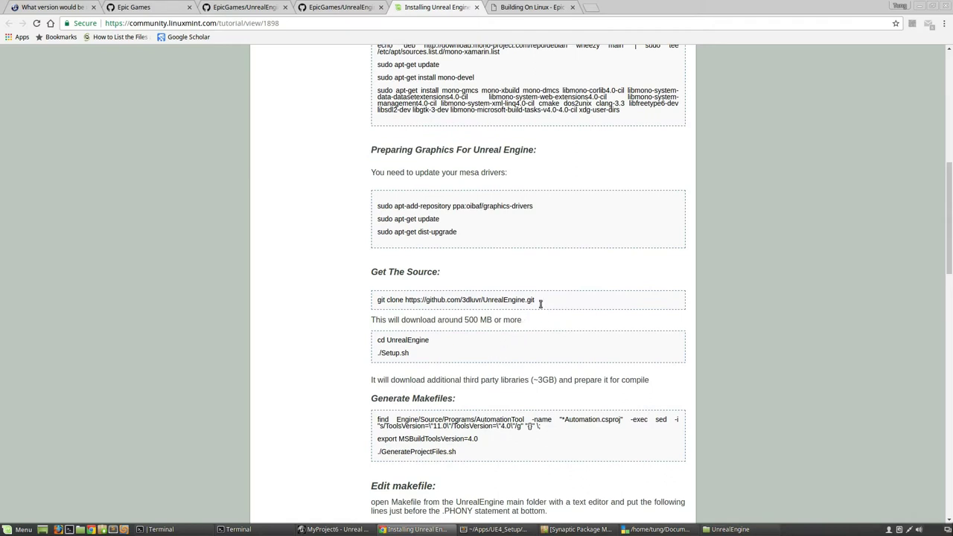
{"action": "mouse_move", "coordinate": [539, 302]}
{"action": "left_mouse_down"}
{"action": "mouse_move", "coordinate": [362, 297]}
{"action": "mouse_move", "coordinate": [374, 304]}
{"action": "left_mouse_up"}
{"action": "left_click", "coordinate": [387, 334]}
{"action": "left_click_drag", "start_coordinate": [414, 353], "coordinate": [375, 347]}
{"action": "scroll", "coordinate": [375, 346], "scroll_direction": "down", "scroll_amount": 3}
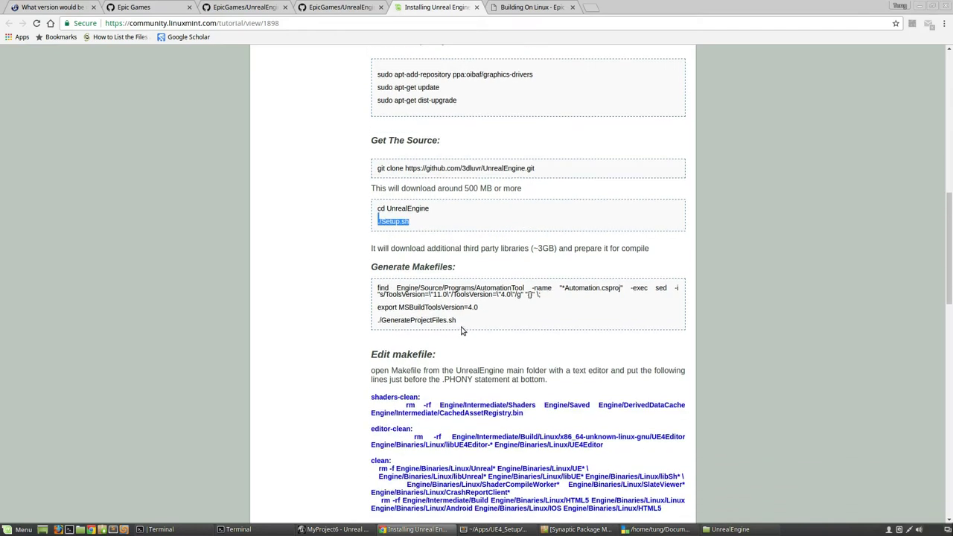
{"action": "left_click_drag", "start_coordinate": [458, 322], "coordinate": [378, 288]}
{"action": "scroll", "coordinate": [383, 297], "scroll_direction": "down", "scroll_amount": 1}
{"action": "scroll", "coordinate": [383, 298], "scroll_direction": "down", "scroll_amount": 3}
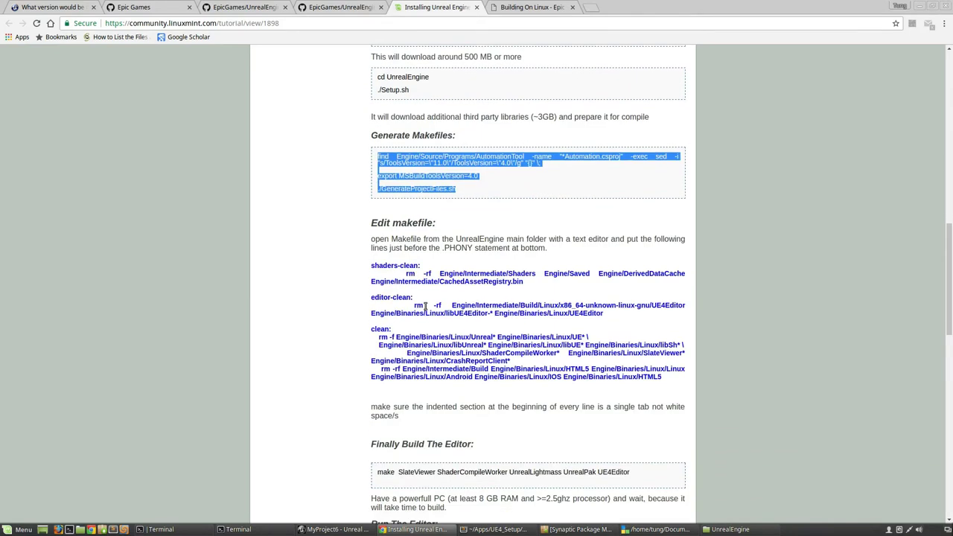
Compare against the Building On Linux wiki, then clear the tutorial's Generate Makefiles selection.
{"action": "left_click", "coordinate": [498, 6]}
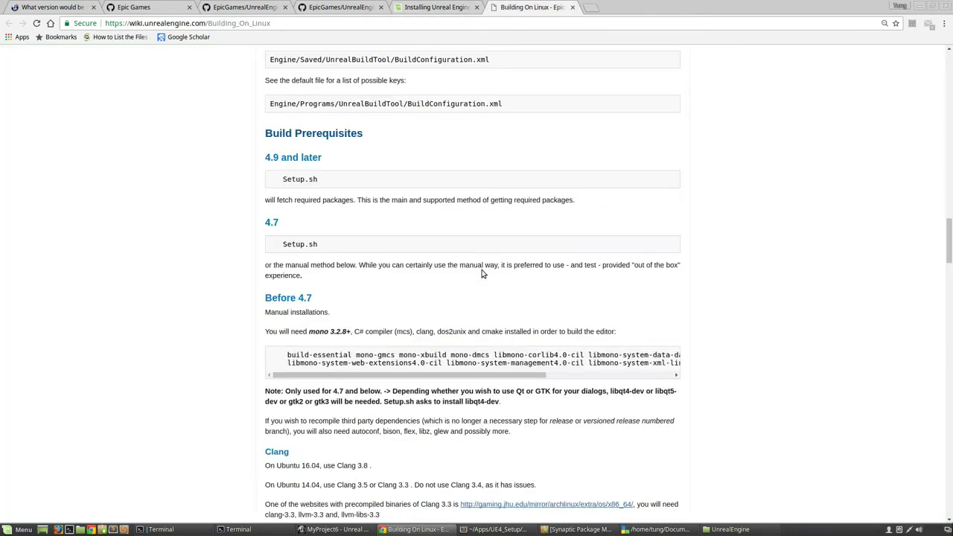
{"action": "scroll", "coordinate": [438, 309], "scroll_direction": "down", "scroll_amount": 1}
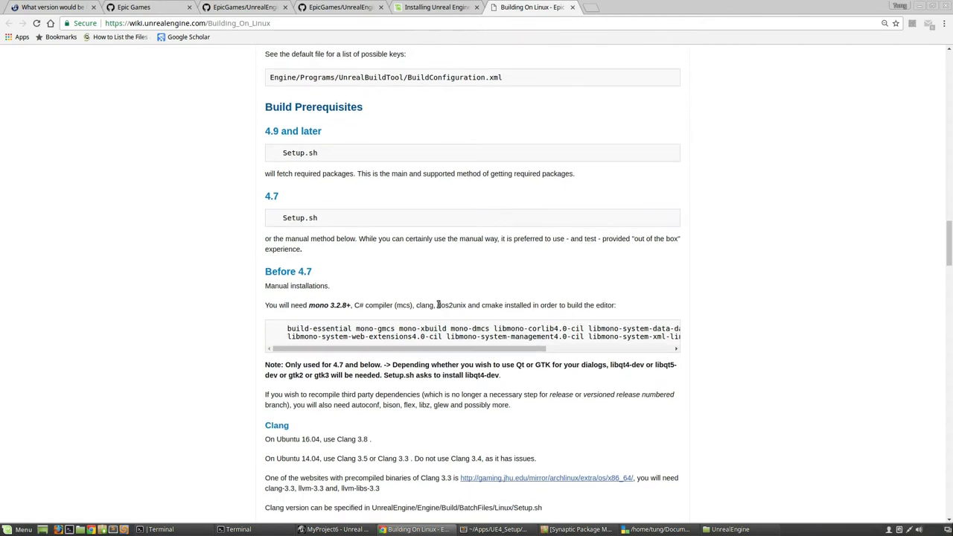
{"action": "scroll", "coordinate": [410, 285], "scroll_direction": "up", "scroll_amount": 1}
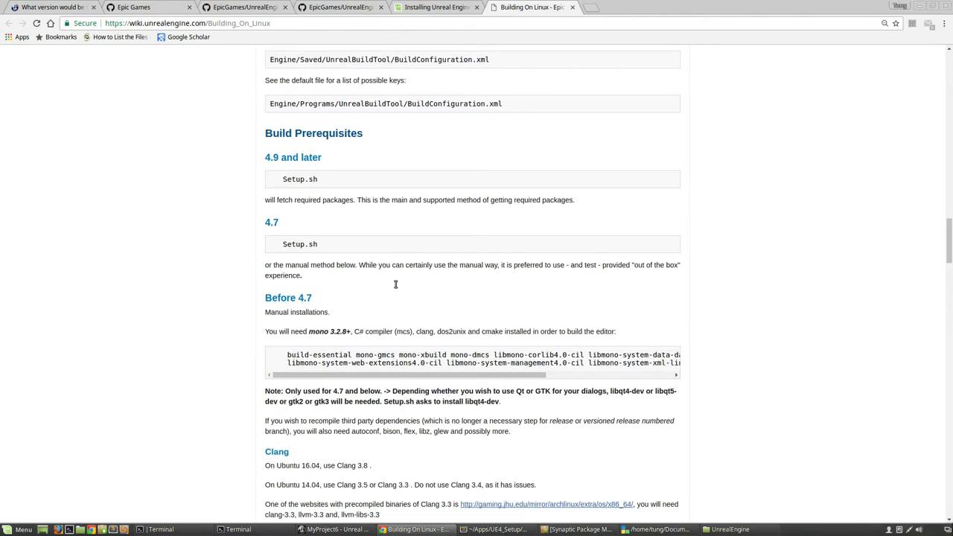
{"action": "left_click", "coordinate": [458, 5]}
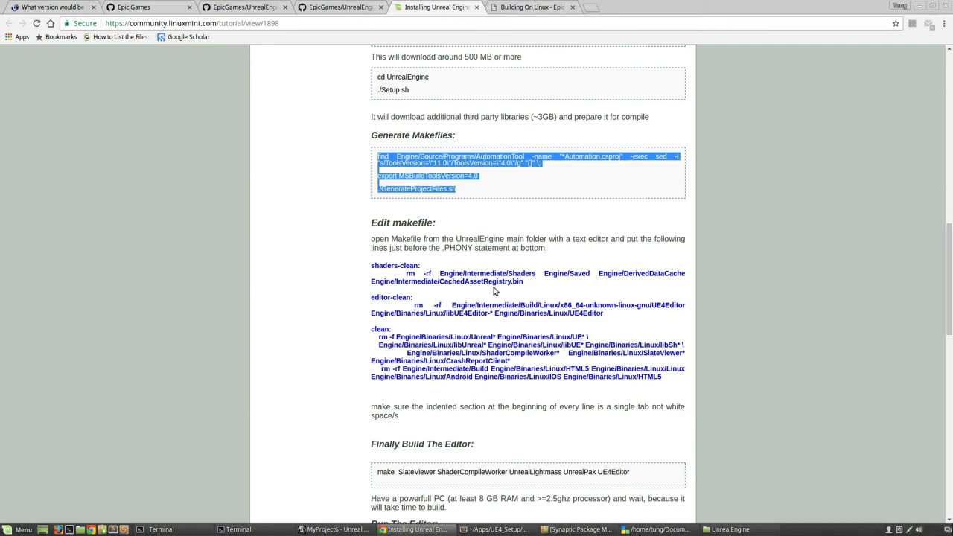
{"action": "left_click", "coordinate": [492, 277]}
Select the tutorial's cd UnrealEngine, ./Setup.sh and third-party libraries note, then revisit the wiki.
{"action": "scroll", "coordinate": [492, 314], "scroll_direction": "up", "scroll_amount": 3}
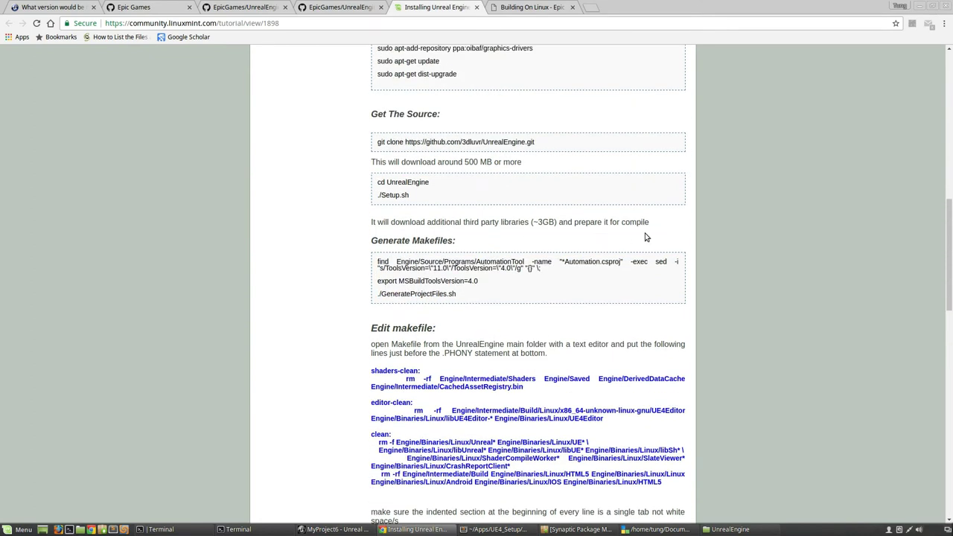
{"action": "left_click_drag", "start_coordinate": [652, 222], "coordinate": [372, 175]}
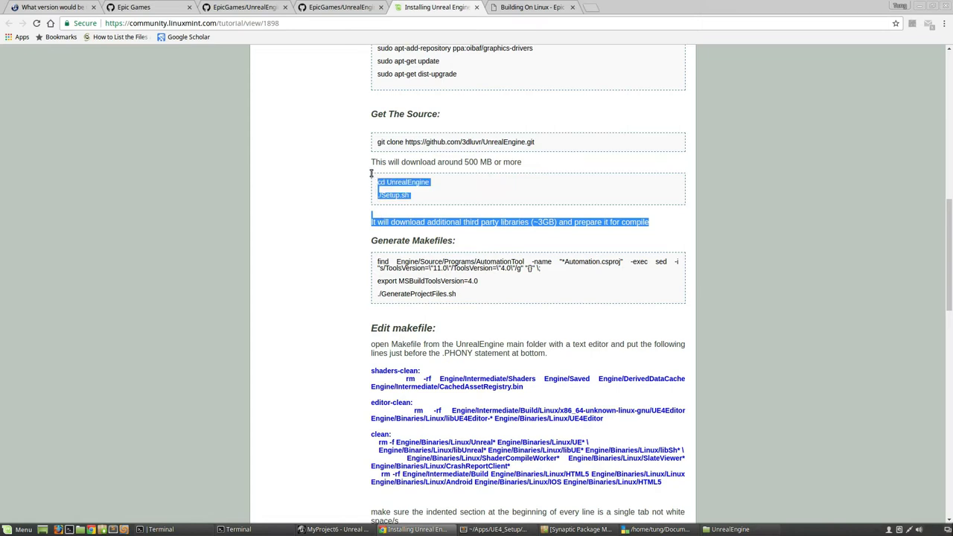
{"action": "left_click", "coordinate": [419, 219]}
{"action": "left_click_drag", "start_coordinate": [419, 198], "coordinate": [370, 185]}
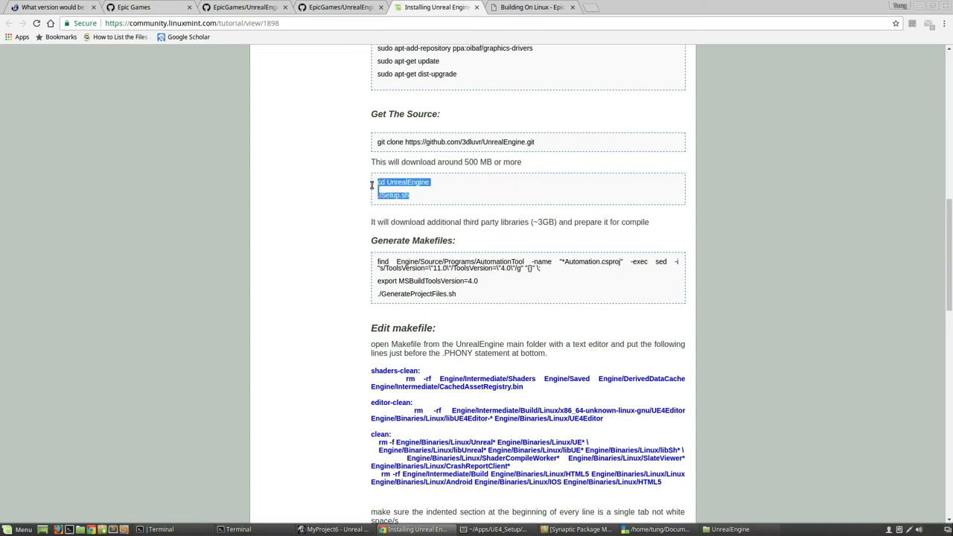
{"action": "left_click", "coordinate": [372, 162]}
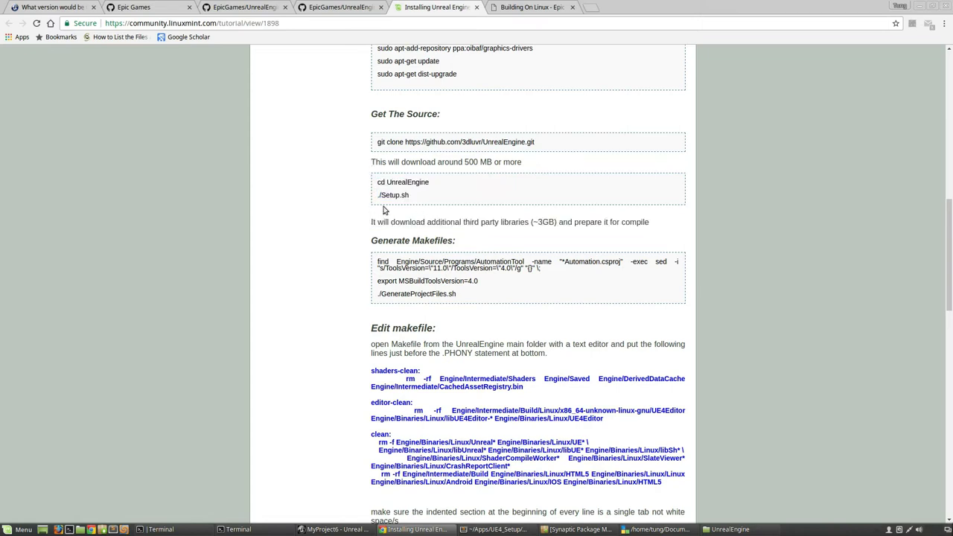
{"action": "left_click_drag", "start_coordinate": [371, 220], "coordinate": [651, 224]}
{"action": "left_click_drag", "start_coordinate": [411, 197], "coordinate": [379, 197]}
{"action": "left_click_drag", "start_coordinate": [650, 220], "coordinate": [373, 220]}
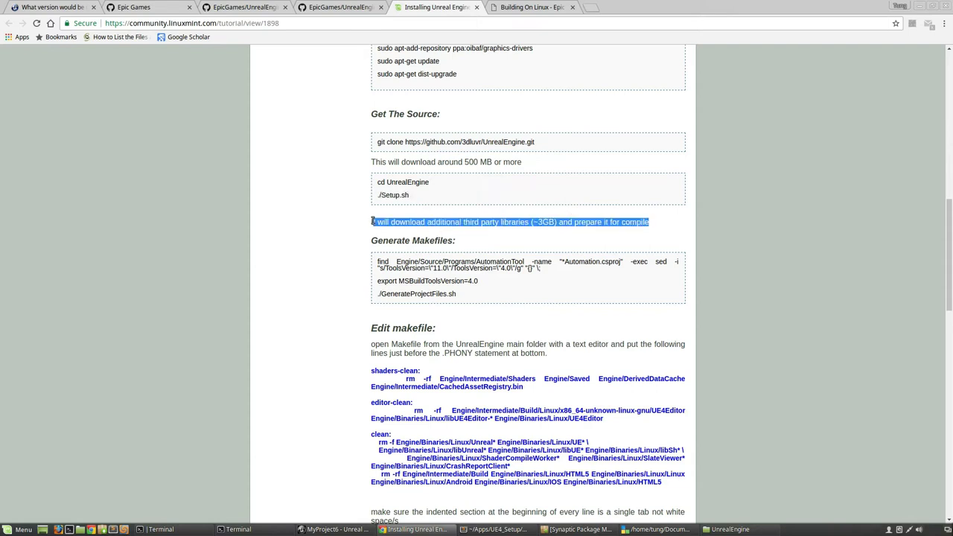
{"action": "left_click", "coordinate": [524, 6]}
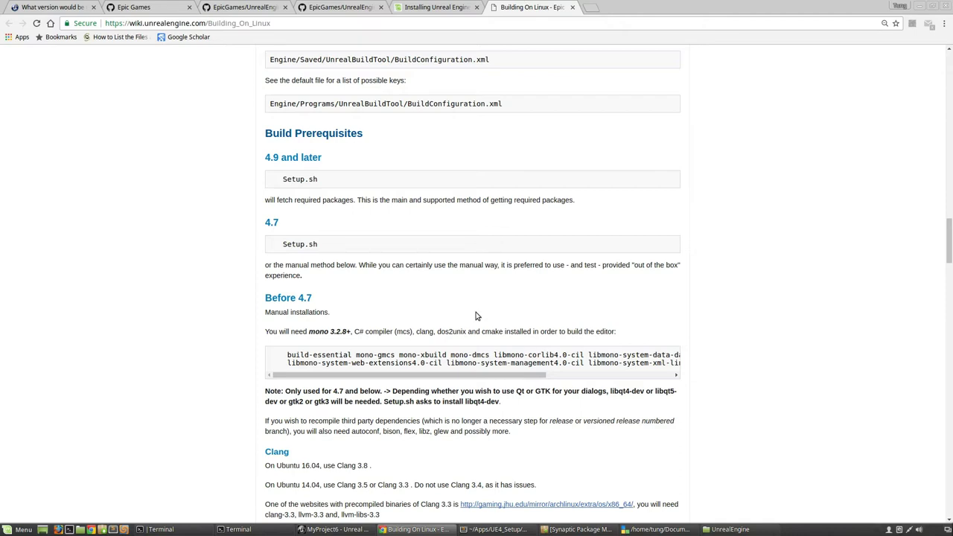
{"action": "scroll", "coordinate": [447, 312], "scroll_direction": "up", "scroll_amount": 1}
Select the wiki's 4.9 and later Setup.sh entry and the ./GenerateProjectFiles.sh command.
{"action": "left_click_drag", "start_coordinate": [577, 255], "coordinate": [266, 209]}
{"action": "left_click", "coordinate": [265, 209]}
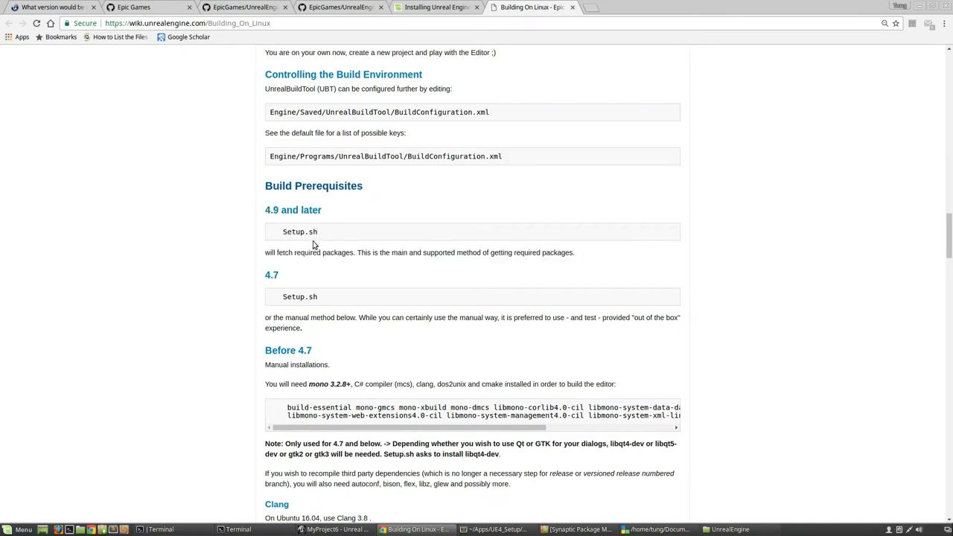
{"action": "left_click_drag", "start_coordinate": [320, 236], "coordinate": [266, 190]}
{"action": "left_click", "coordinate": [322, 297]}
{"action": "left_click_drag", "start_coordinate": [327, 232], "coordinate": [265, 211]}
{"action": "scroll", "coordinate": [297, 247], "scroll_direction": "up", "scroll_amount": 10}
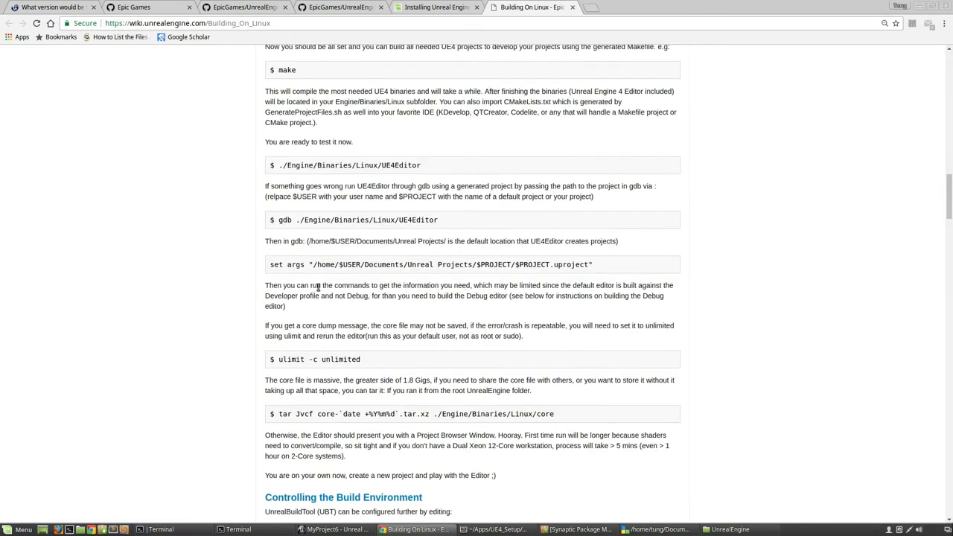
{"action": "scroll", "coordinate": [332, 290], "scroll_direction": "up", "scroll_amount": 1}
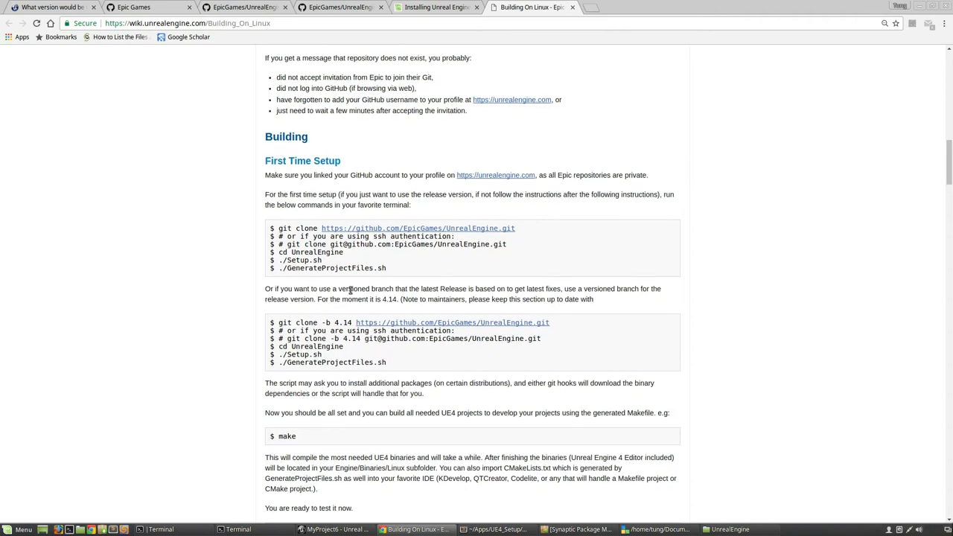
{"action": "mouse_move", "coordinate": [386, 268]}
{"action": "left_mouse_down"}
{"action": "mouse_move", "coordinate": [279, 268]}
{"action": "mouse_move", "coordinate": [401, 269]}
{"action": "left_mouse_up"}
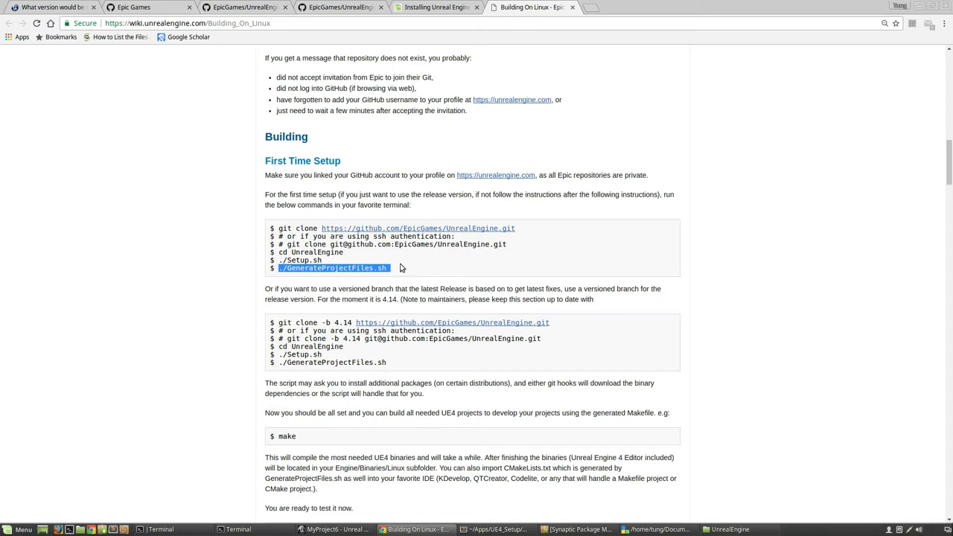
Copy the tutorial's make build command and bring the finished build terminal forward.
{"action": "left_click", "coordinate": [421, 8]}
{"action": "scroll", "coordinate": [422, 249], "scroll_direction": "down", "scroll_amount": 5}
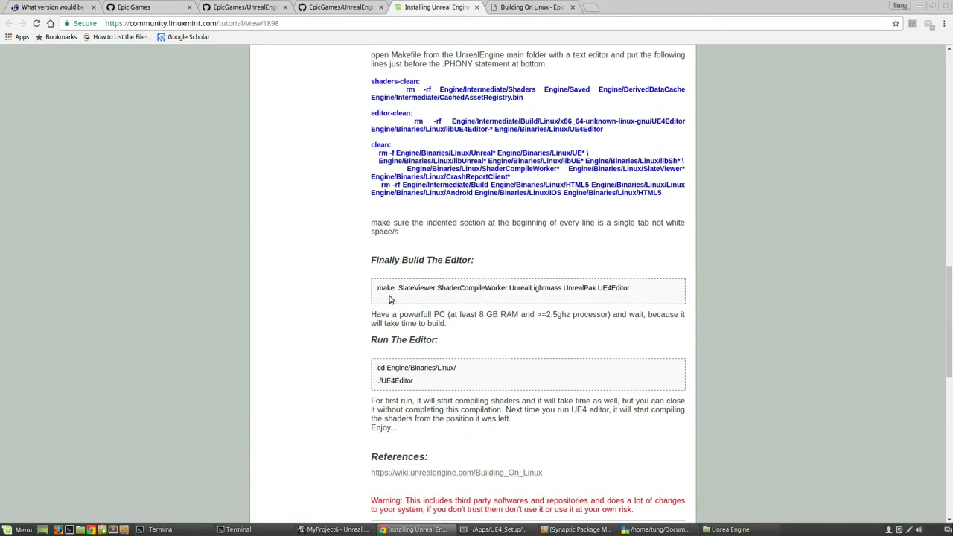
{"action": "left_click_drag", "start_coordinate": [379, 288], "coordinate": [640, 283]}
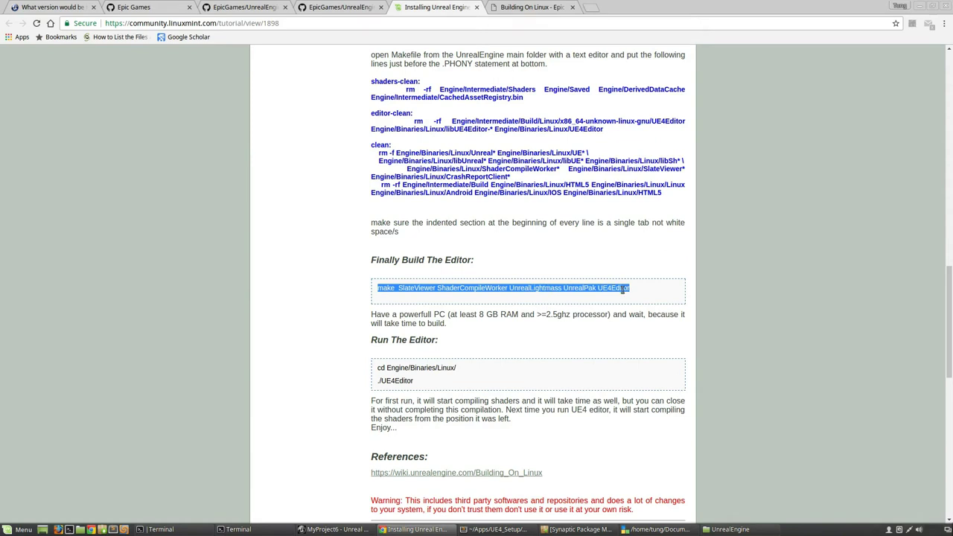
{"action": "right_click", "coordinate": [615, 294]}
{"action": "left_click", "coordinate": [637, 298]}
{"action": "left_click", "coordinate": [194, 533]}
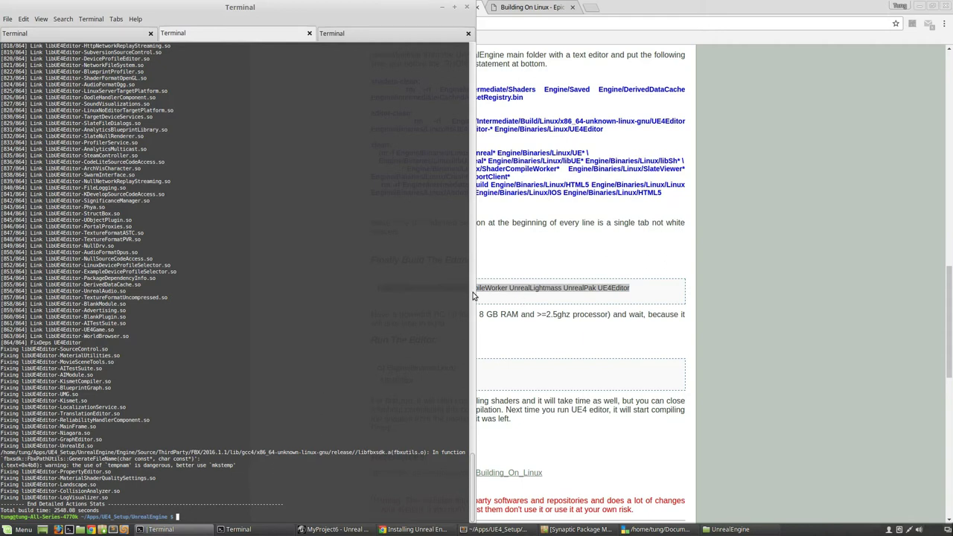
Paste the make SlateViewer ShaderCompileWorker UnrealLightmass UnrealPak UE4Editor command, cycling history back to it.
{"action": "right_click", "coordinate": [362, 393]}
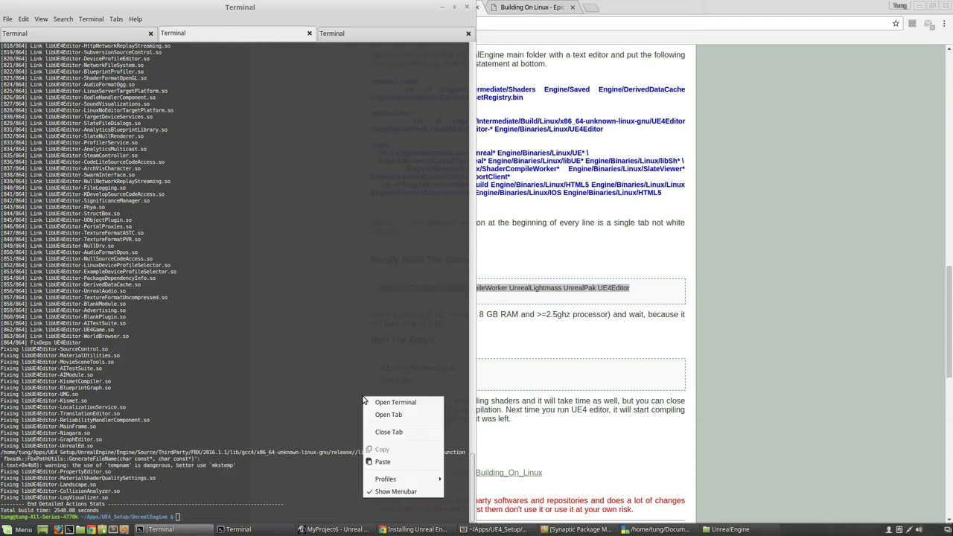
{"action": "left_click", "coordinate": [388, 460]}
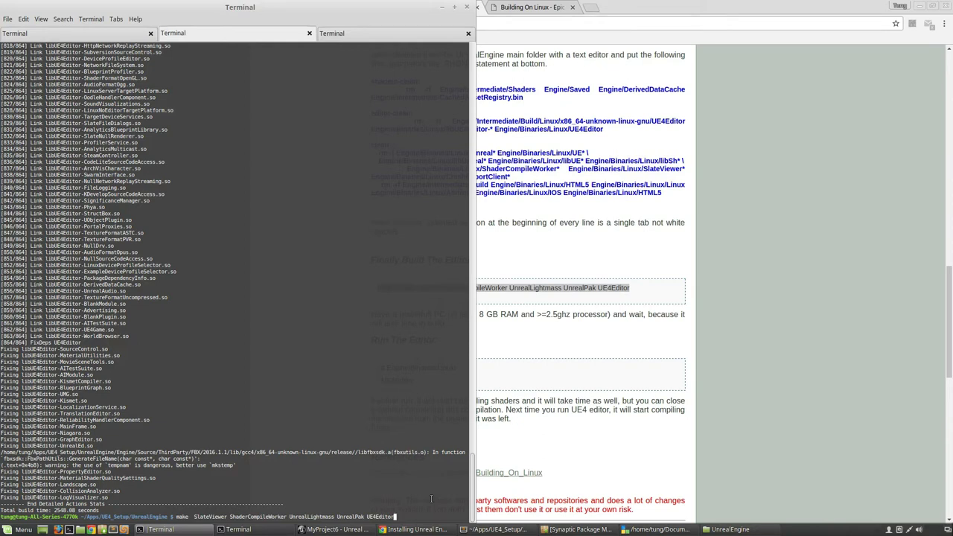
{"action": "key", "text": "Up"}
{"action": "key", "text": "Up"}
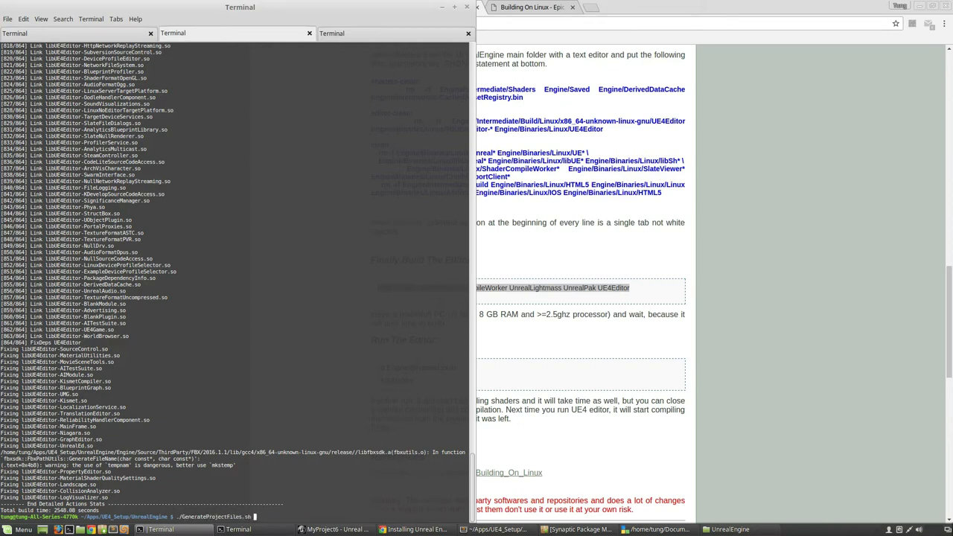
{"action": "key", "text": "Up"}
{"action": "key", "text": "Up"}
{"action": "key", "text": "Down"}
{"action": "key", "text": "Down"}
{"action": "key", "text": "Down"}
{"action": "key", "text": "Down"}
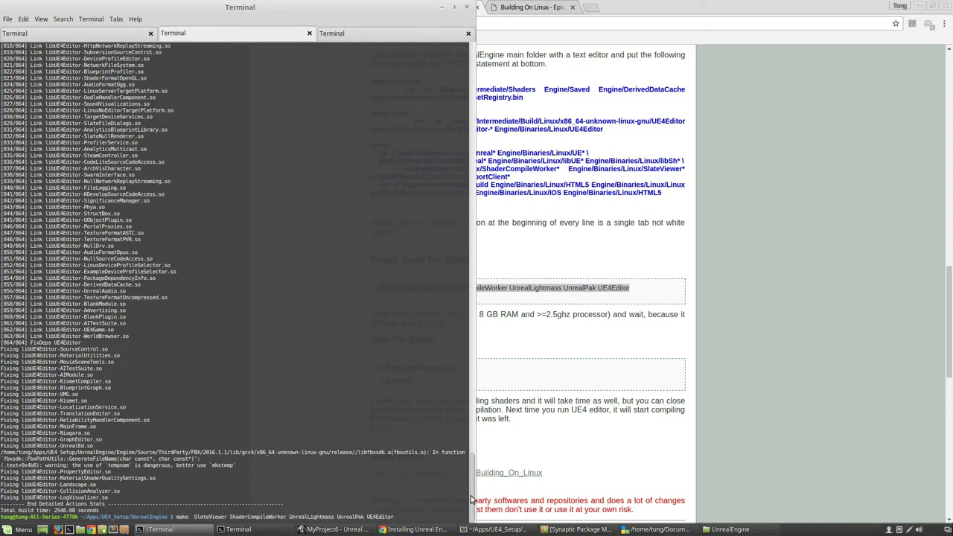
{"action": "key", "text": "Return"}
Bring the Linux Mint tutorial forward and locate its make build command.
{"action": "left_click", "coordinate": [522, 361]}
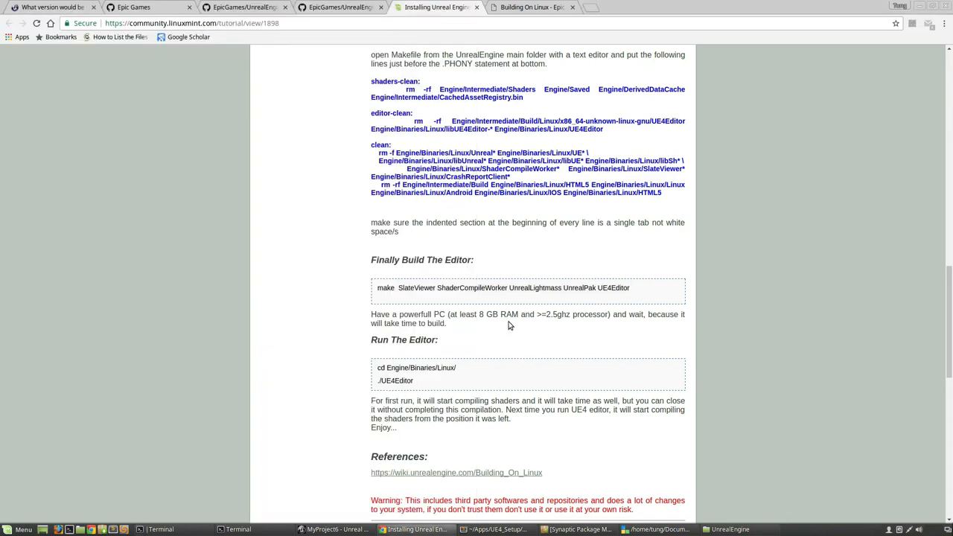
{"action": "left_click_drag", "start_coordinate": [630, 295], "coordinate": [377, 290]}
{"action": "left_click", "coordinate": [389, 296]}
{"action": "scroll", "coordinate": [485, 387], "scroll_direction": "up", "scroll_amount": 7}
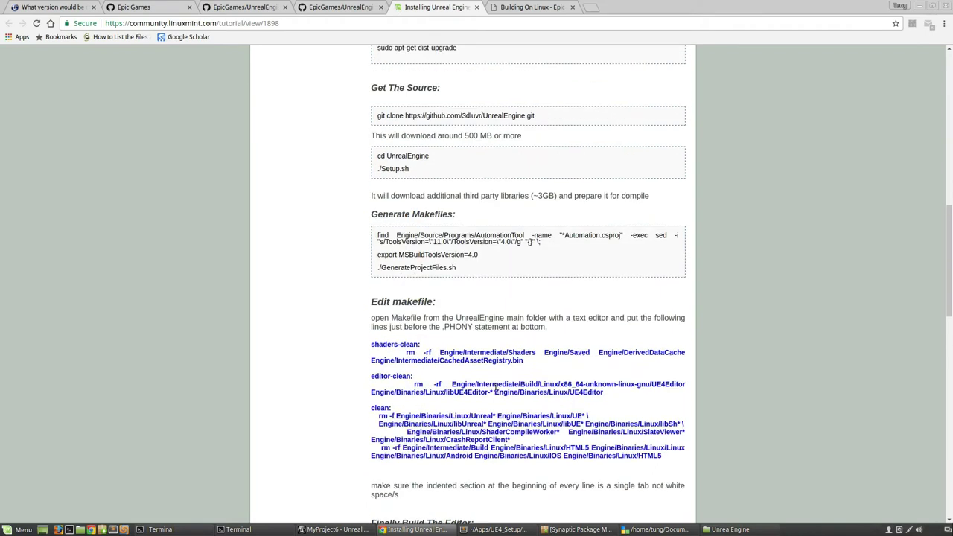
{"action": "scroll", "coordinate": [538, 388], "scroll_direction": "down", "scroll_amount": 4}
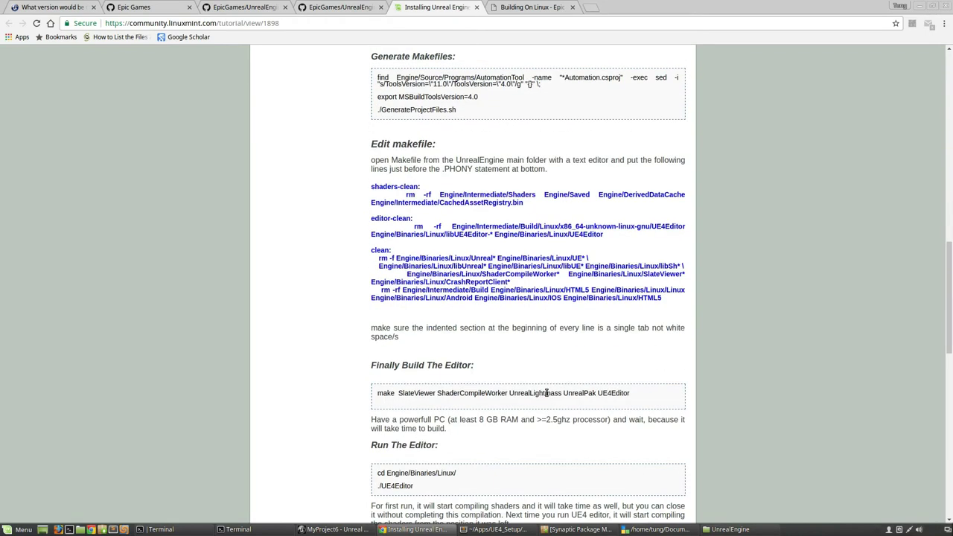
{"action": "scroll", "coordinate": [532, 415], "scroll_direction": "down", "scroll_amount": 2}
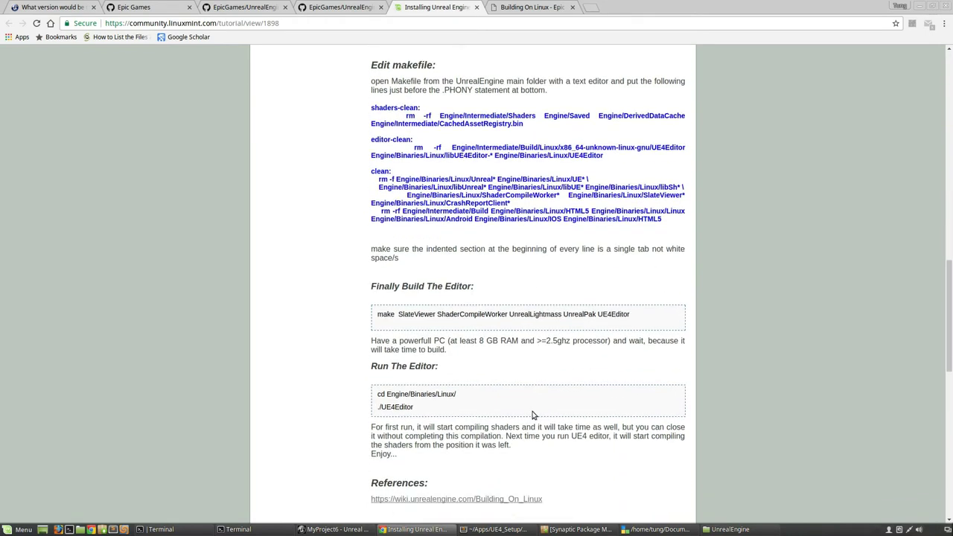
Review the Finally Build The Editor and run-the-editor steps, then close the MyProject6 Unreal Editor.
{"action": "left_click_drag", "start_coordinate": [521, 404], "coordinate": [430, 269]}
{"action": "left_click", "coordinate": [459, 290]}
{"action": "left_click_drag", "start_coordinate": [630, 316], "coordinate": [370, 286]}
{"action": "left_click", "coordinate": [371, 290]}
{"action": "left_click", "coordinate": [368, 531]}
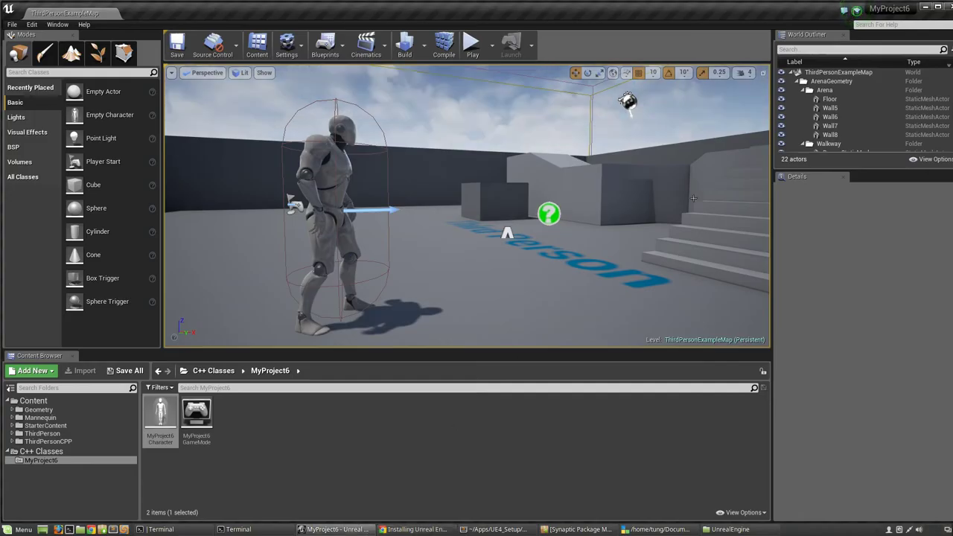
{"action": "left_click", "coordinate": [948, 7]}
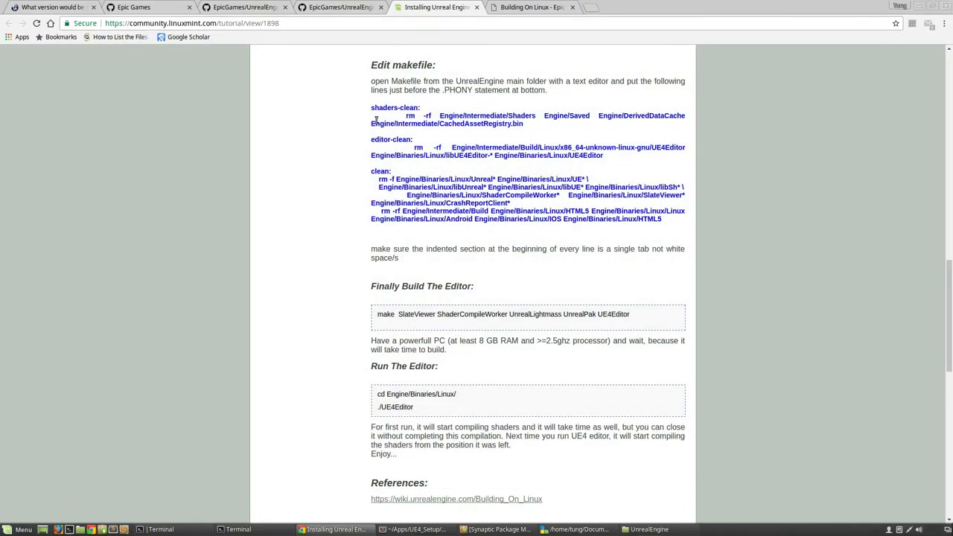
Trim the build targets from the command and stop the running editor session with Ctrl+C.
{"action": "left_click", "coordinate": [280, 530]}
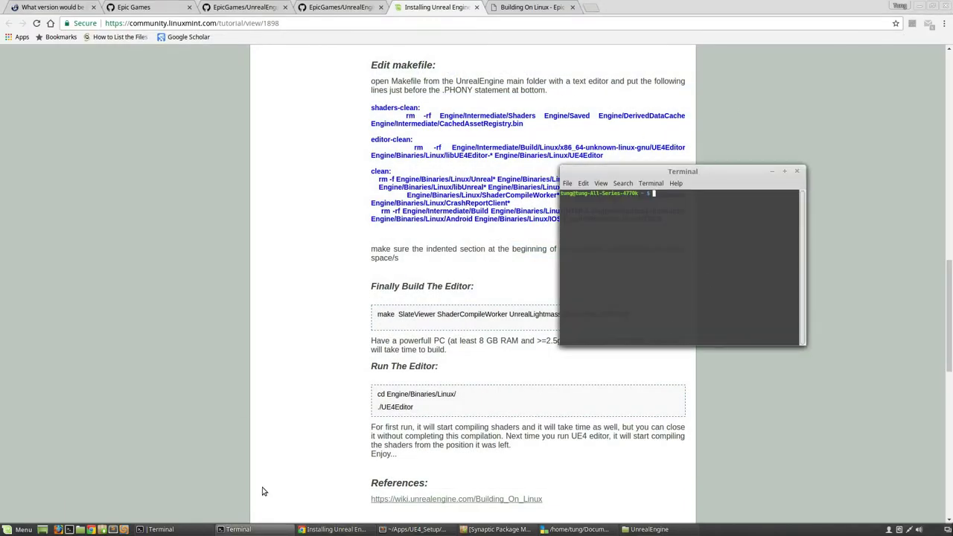
{"action": "left_click", "coordinate": [186, 530]}
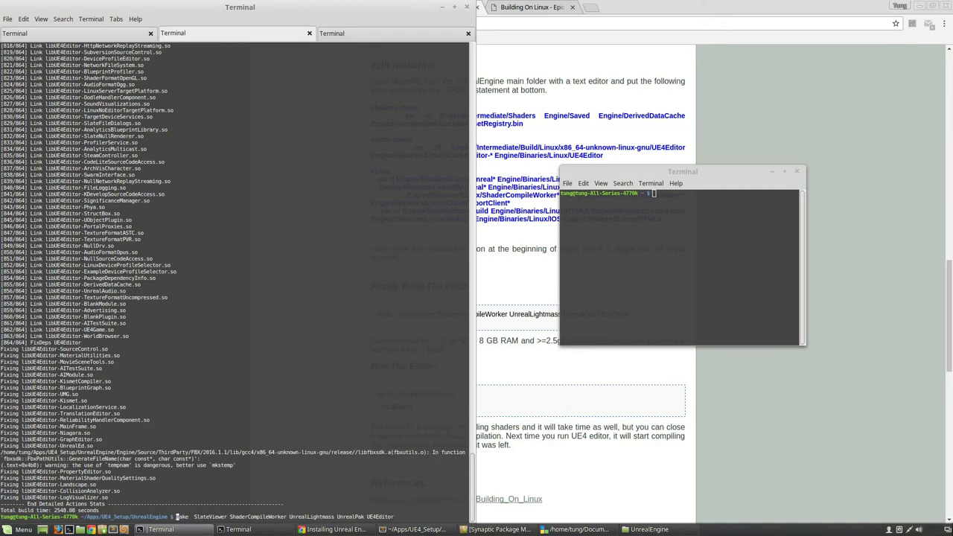
{"action": "key", "text": "Delete"}
{"action": "key", "text": "Delete"}
{"action": "key", "text": "Delete"}
{"action": "key", "text": "Delete"}
{"action": "key", "text": "Delete"}
{"action": "key", "text": "Delete"}
{"action": "key", "text": "Delete"}
{"action": "key", "text": "Delete"}
{"action": "key", "text": "Delete"}
{"action": "key", "text": "Delete"}
{"action": "key", "text": "Delete"}
{"action": "key", "text": "Delete"}
{"action": "key", "text": "Delete"}
{"action": "key", "text": "Delete"}
{"action": "key", "text": "Delete"}
{"action": "key", "text": "Delete"}
{"action": "key", "text": "Delete"}
{"action": "key", "text": "Delete"}
{"action": "key", "text": "Delete"}
{"action": "key", "text": "Delete"}
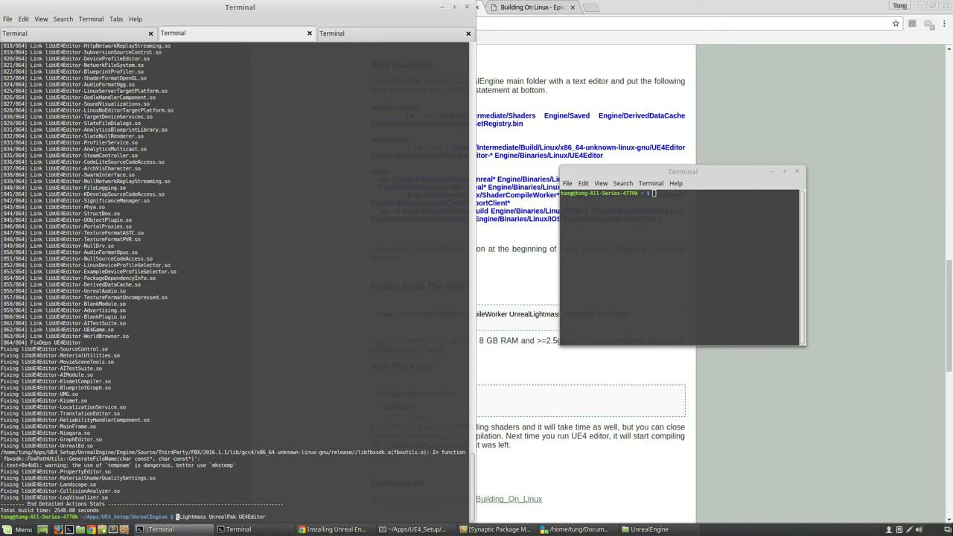
{"action": "key", "text": "Delete"}
{"action": "key", "text": "Delete"}
{"action": "key", "text": "Delete"}
{"action": "key", "text": "Delete"}
{"action": "key", "text": "Delete"}
{"action": "key", "text": "Delete"}
{"action": "key", "text": "Delete"}
{"action": "key", "text": "Delete"}
{"action": "key", "text": "Delete"}
{"action": "key", "text": "Delete"}
{"action": "key", "text": "Delete"}
{"action": "key", "text": "Delete"}
{"action": "key", "text": "Delete"}
{"action": "key", "text": "Delete"}
{"action": "key", "text": "Delete"}
{"action": "key", "text": "Delete"}
{"action": "key", "text": "Delete"}
{"action": "key", "text": "Delete"}
{"action": "left_click", "coordinate": [385, 36]}
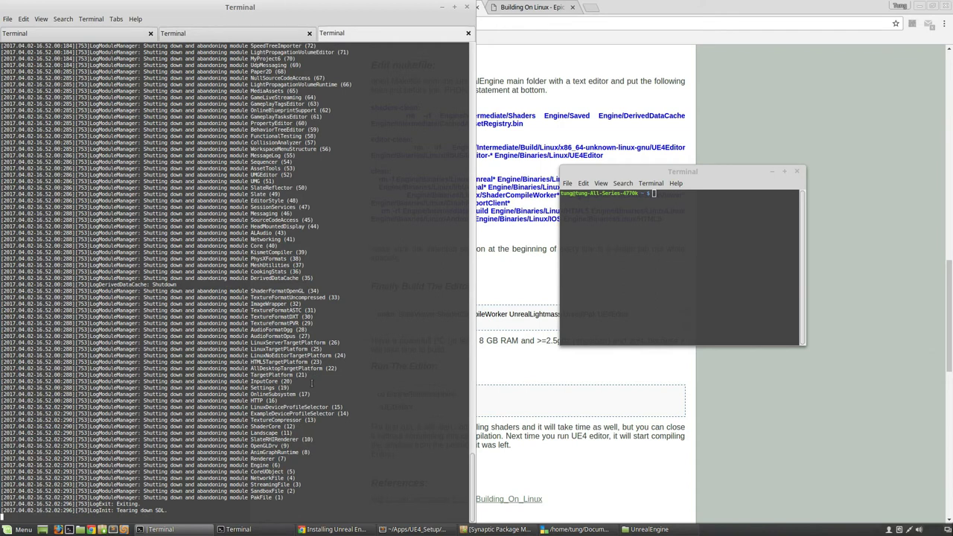
{"action": "key", "text": "ctrl+c"}
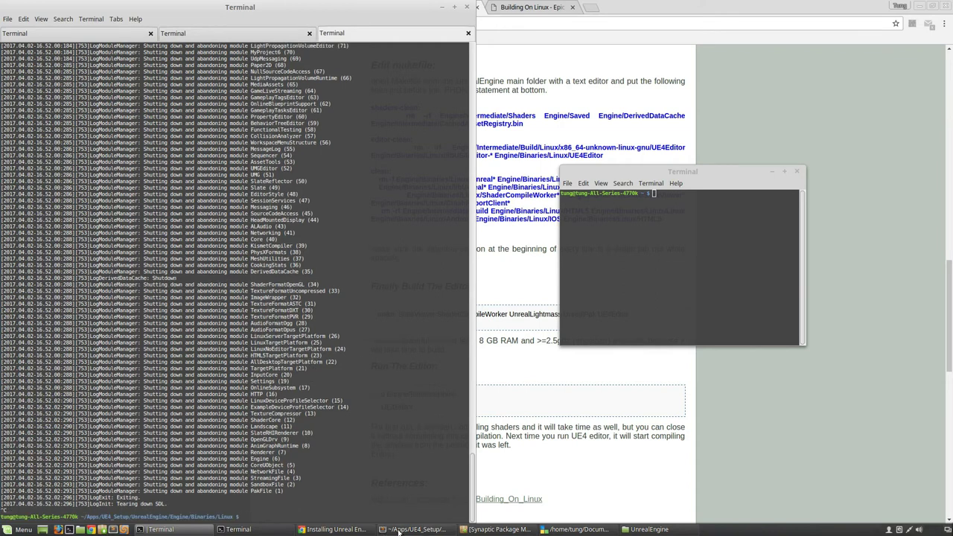
Browse to UnrealEngine/Engine/Binaries/Linux in the file manager and copy its path.
{"action": "left_click", "coordinate": [631, 530]}
{"action": "scroll", "coordinate": [503, 295], "scroll_direction": "up", "scroll_amount": 2}
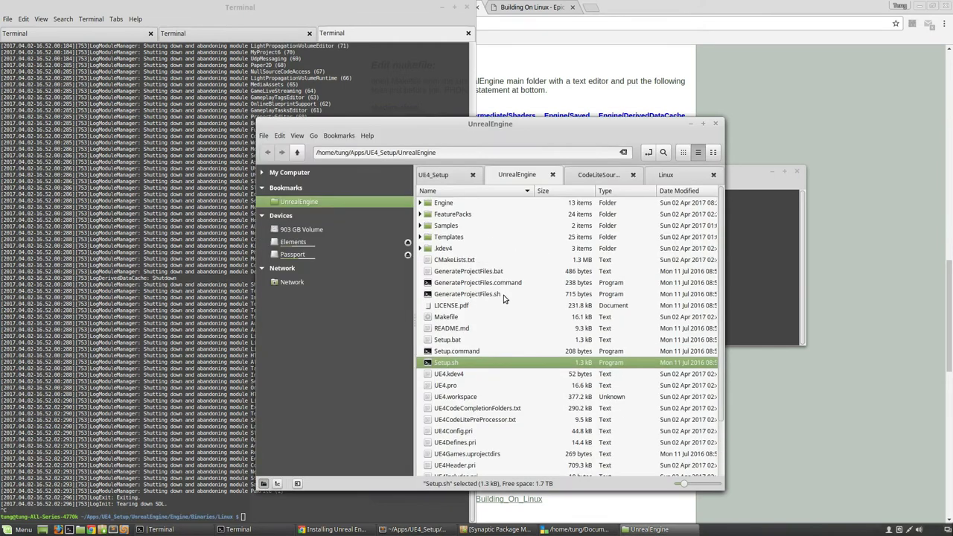
{"action": "double_click", "coordinate": [432, 204]}
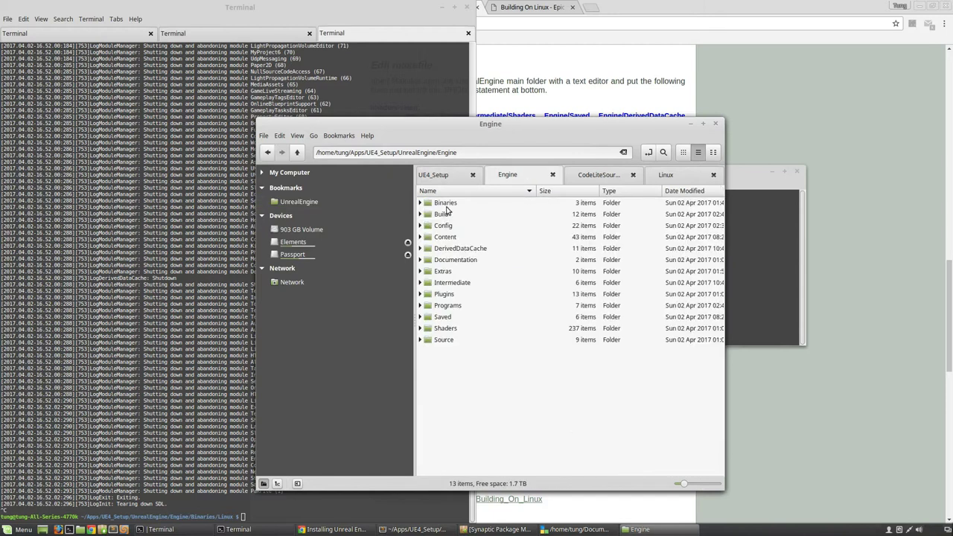
{"action": "double_click", "coordinate": [447, 207]}
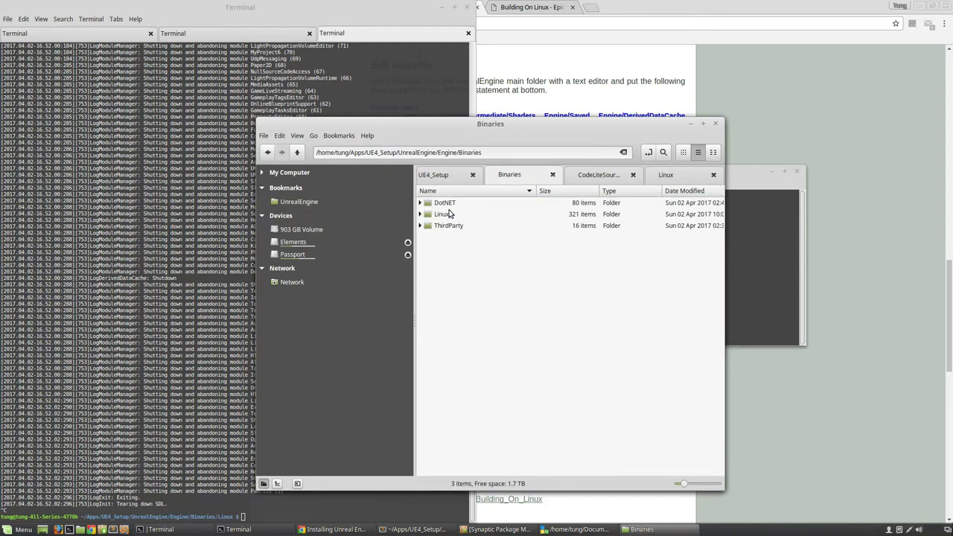
{"action": "double_click", "coordinate": [447, 214]}
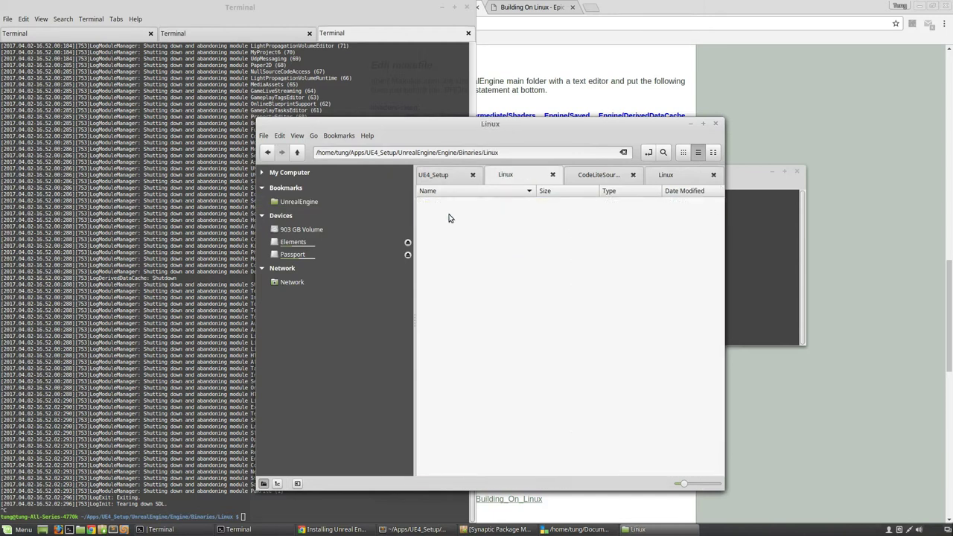
{"action": "triple_click", "coordinate": [506, 152]}
{"action": "right_click", "coordinate": [381, 154]}
{"action": "left_click", "coordinate": [398, 171]}
In Terminal, cd into the copied Binaries/Linux path and run ./UE4Editor.
{"action": "left_click", "coordinate": [105, 461]}
{"action": "type", "text": "cd"}
{"action": "right_click", "coordinate": [257, 469]}
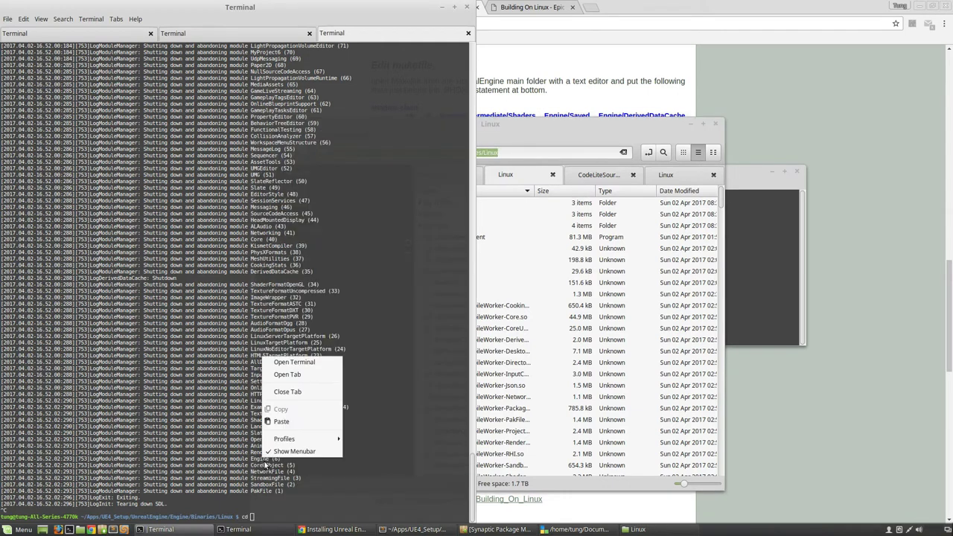
{"action": "left_click", "coordinate": [283, 420]}
{"action": "key", "text": "Return"}
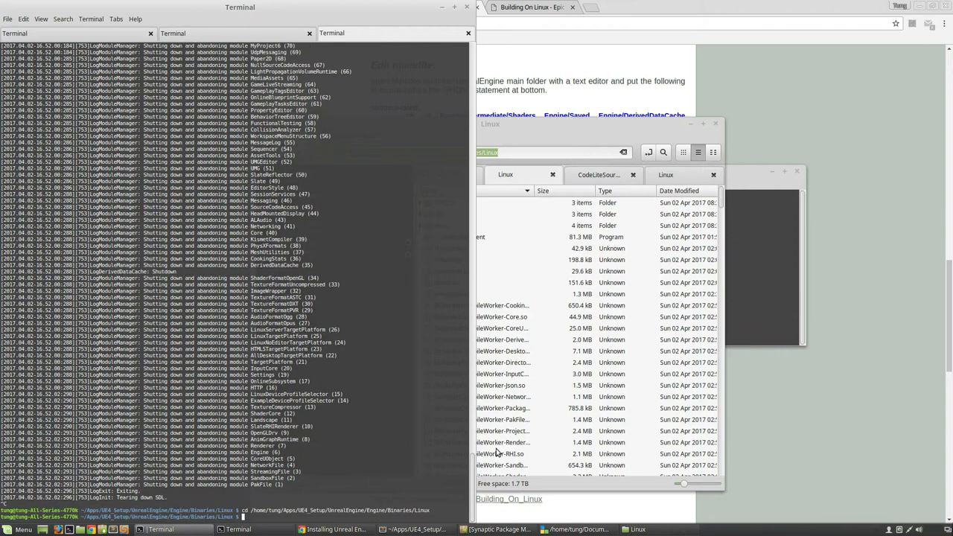
{"action": "type", "text": "./UE4Editor"}
{"action": "key", "text": "Return"}
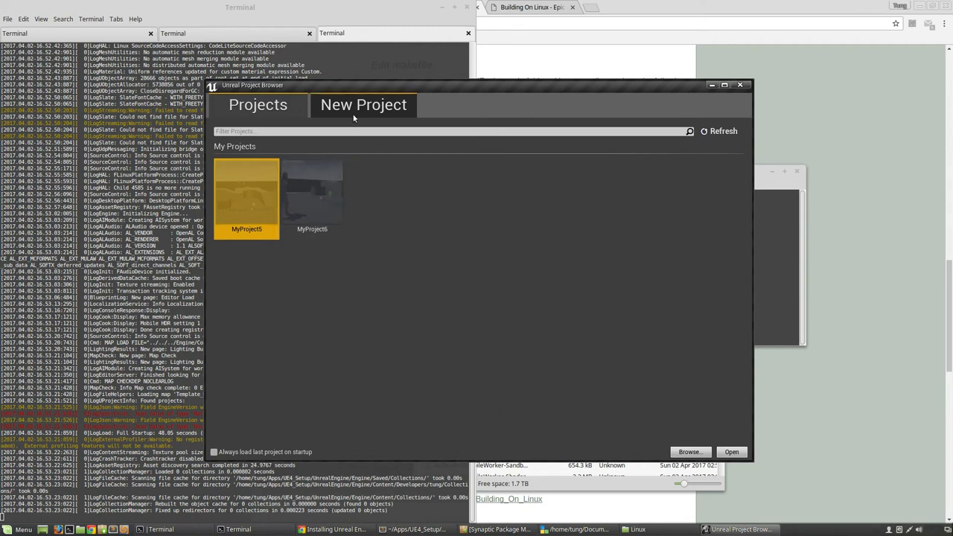
Select the MyProject6 and MyProject5 tiles, then peek at the New Project templates.
{"action": "left_click", "coordinate": [301, 197]}
{"action": "left_click", "coordinate": [256, 195]}
{"action": "left_click", "coordinate": [320, 198]}
{"action": "left_click", "coordinate": [381, 109]}
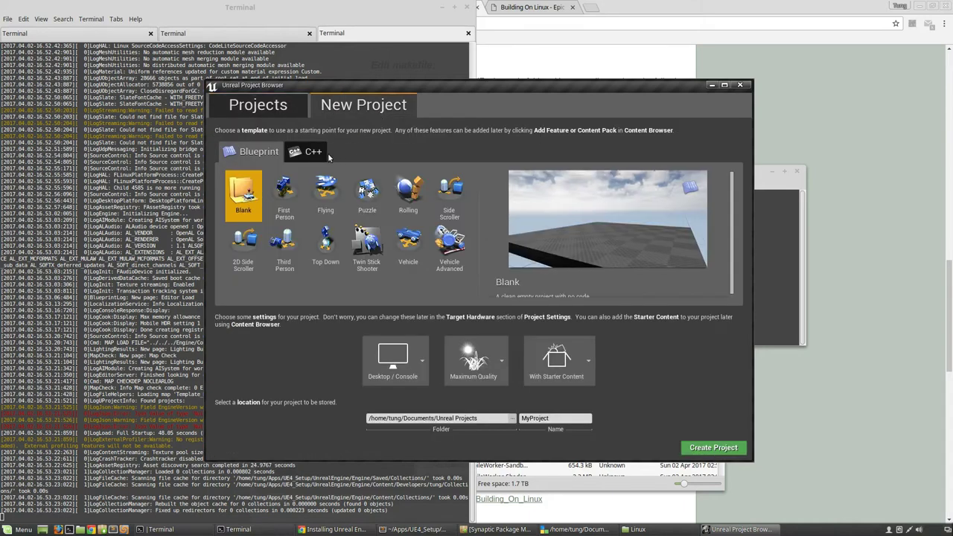
Return to the Projects list and open the Browse file dialog, moving it aside.
{"action": "left_click", "coordinate": [81, 529]}
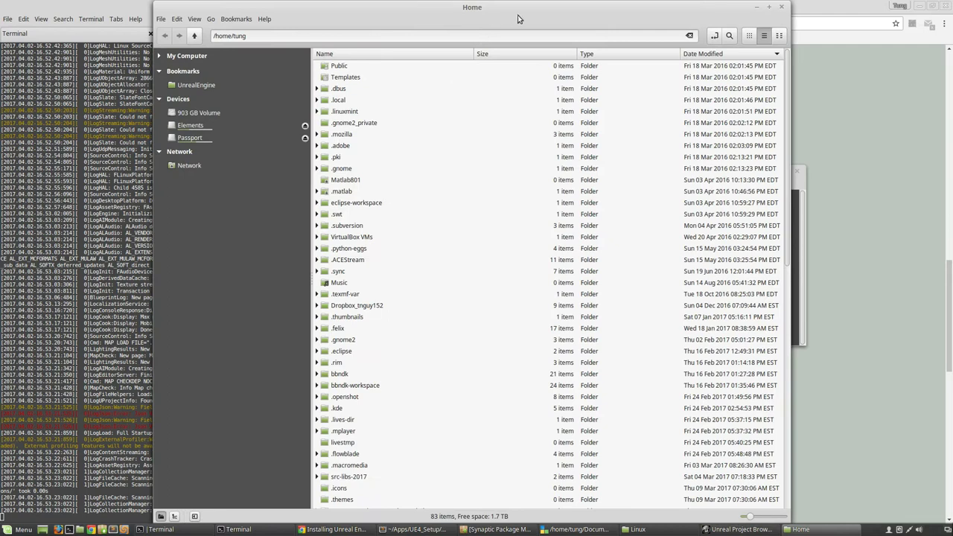
{"action": "left_click", "coordinate": [781, 7]}
{"action": "left_click", "coordinate": [258, 108]}
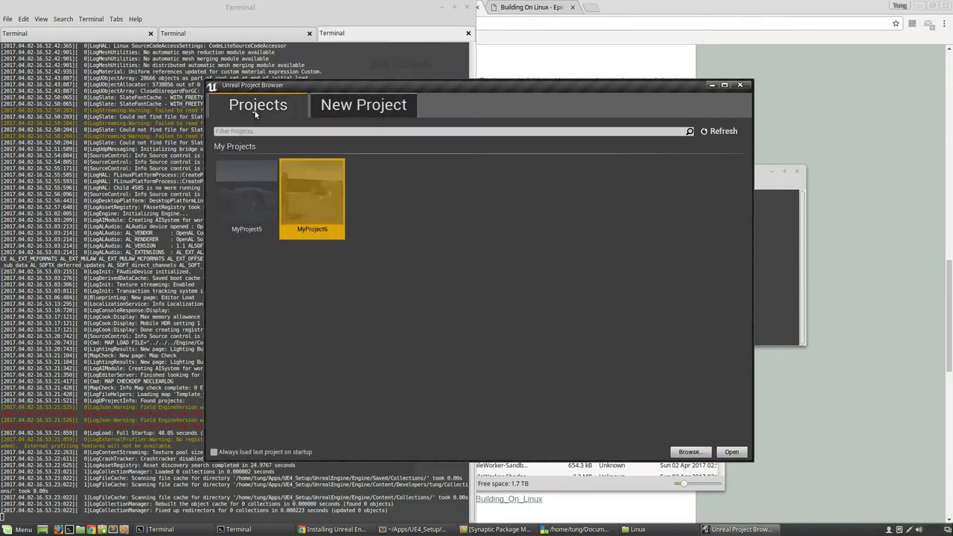
{"action": "left_click", "coordinate": [703, 453]}
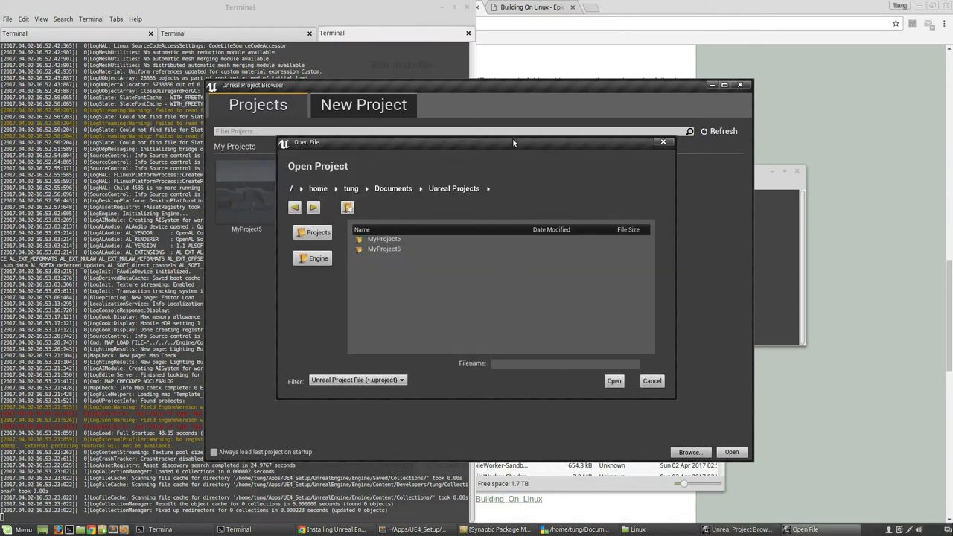
{"action": "left_click_drag", "start_coordinate": [504, 145], "coordinate": [364, 184]}
Go up to Documents/Unreal Projects and switch the view to a detailed list.
{"action": "left_click", "coordinate": [523, 179]}
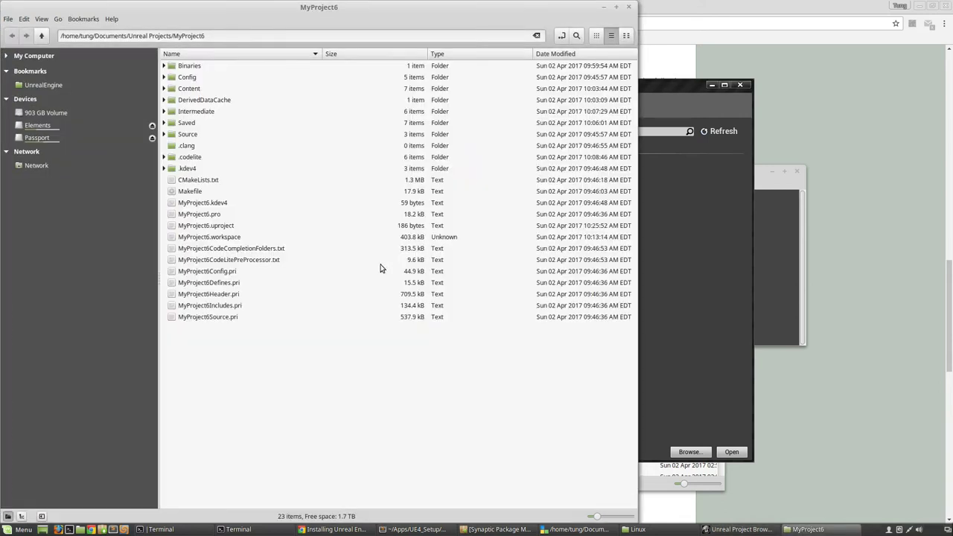
{"action": "left_click", "coordinate": [42, 36]}
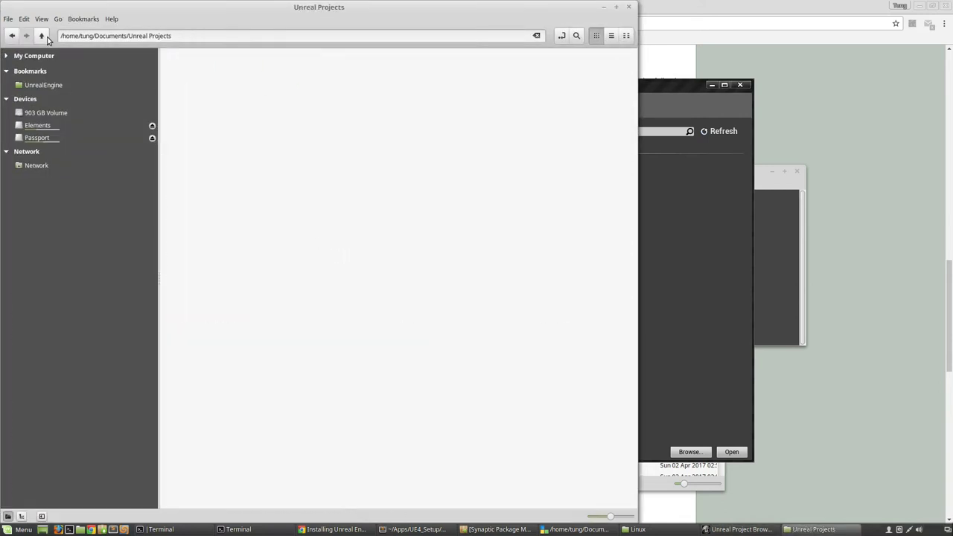
{"action": "left_click", "coordinate": [11, 36]}
{"action": "left_click", "coordinate": [42, 36]}
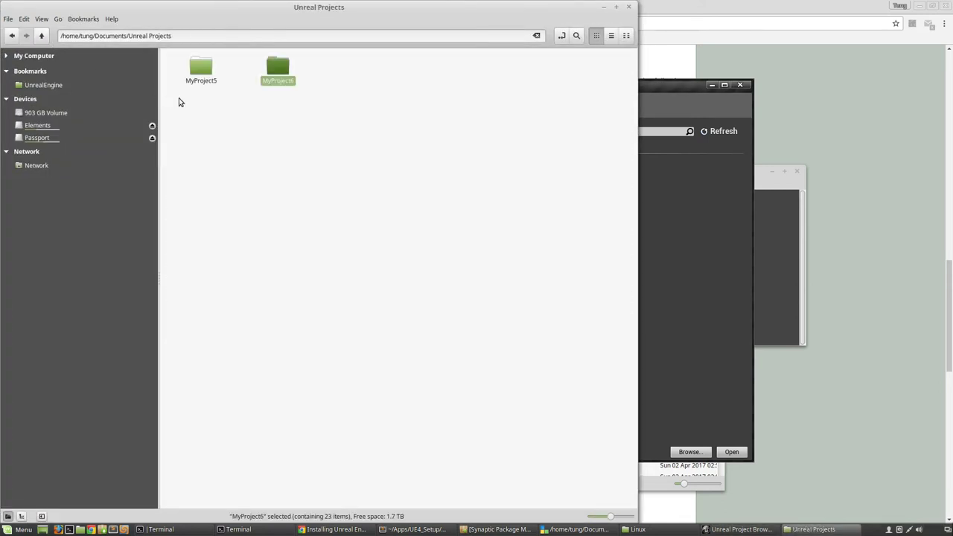
{"action": "left_click", "coordinate": [304, 89]}
{"action": "left_click", "coordinate": [611, 36]}
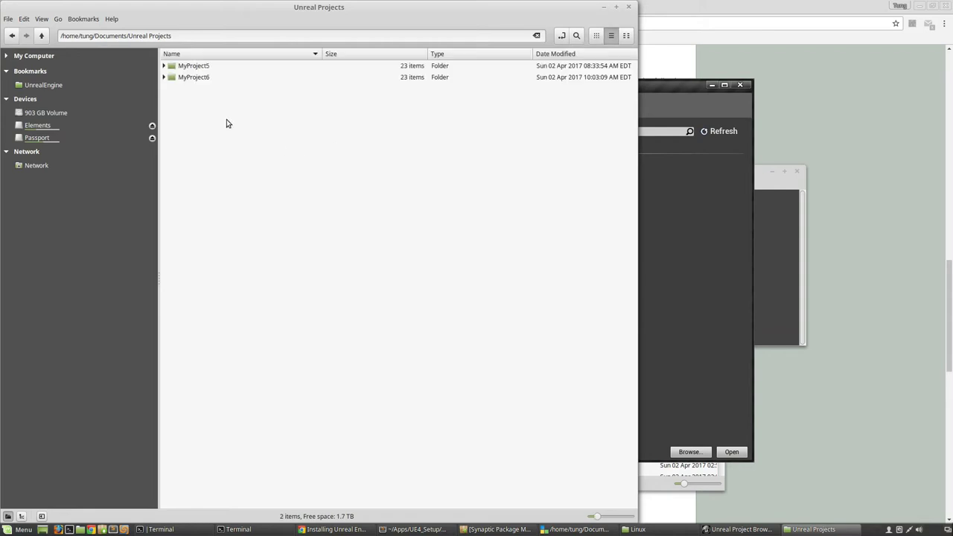
{"action": "left_click_drag", "start_coordinate": [190, 39], "coordinate": [45, 37]}
{"action": "left_click", "coordinate": [95, 37]}
{"action": "left_click_drag", "start_coordinate": [99, 36], "coordinate": [136, 37]}
Expand MyProject5 and MyProject6 to compare their Source folders, then collapse both.
{"action": "left_click", "coordinate": [165, 67]}
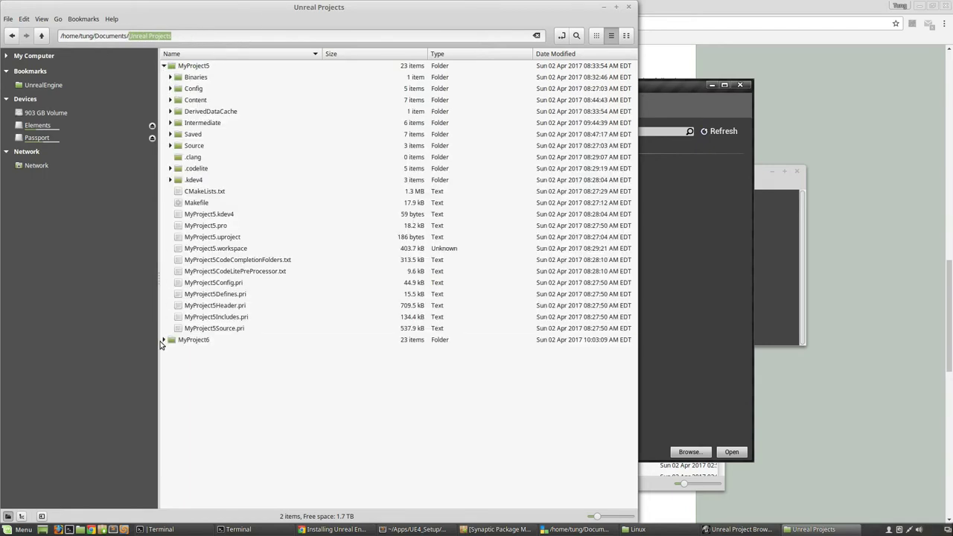
{"action": "left_click", "coordinate": [164, 341]}
{"action": "left_click", "coordinate": [164, 340]}
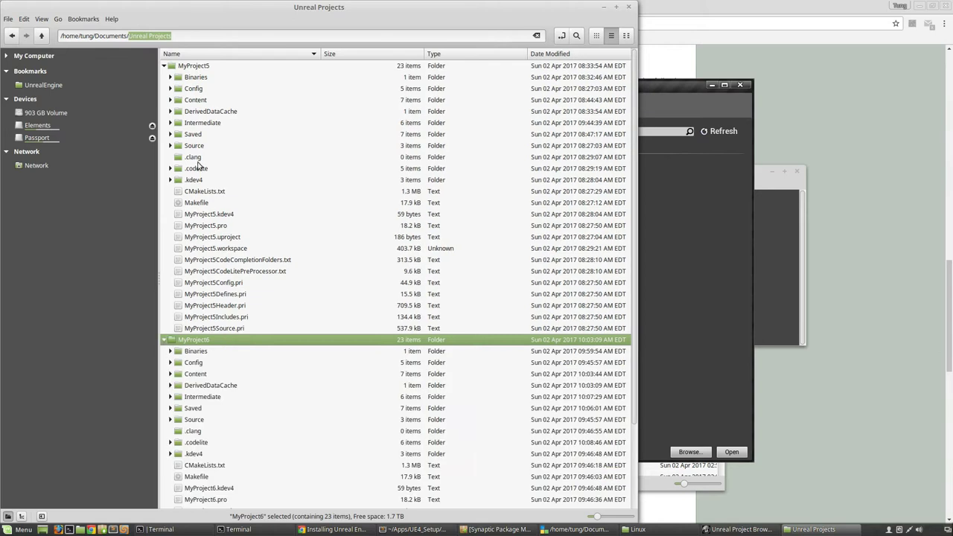
{"action": "left_click", "coordinate": [200, 146]}
{"action": "left_click", "coordinate": [210, 421]}
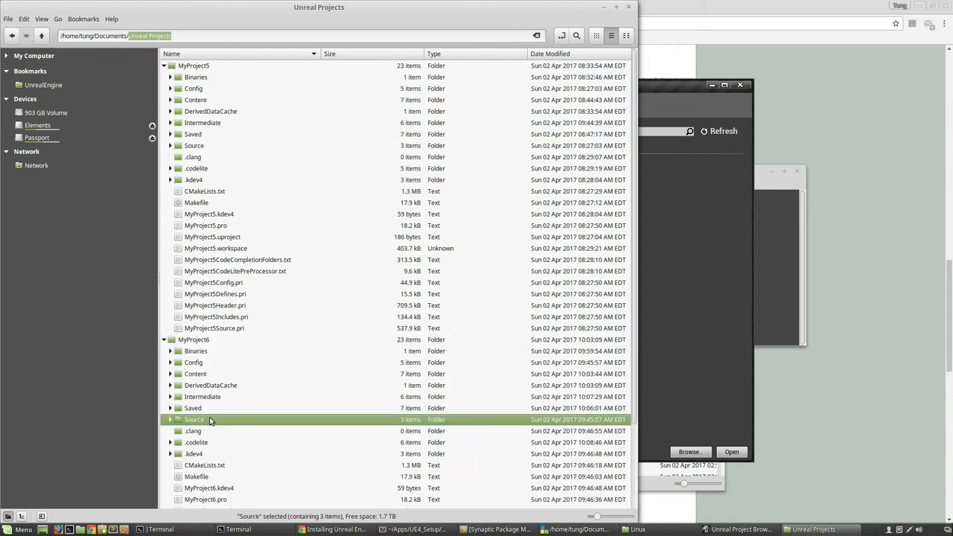
{"action": "left_click", "coordinate": [214, 146], "text": "ctrl"}
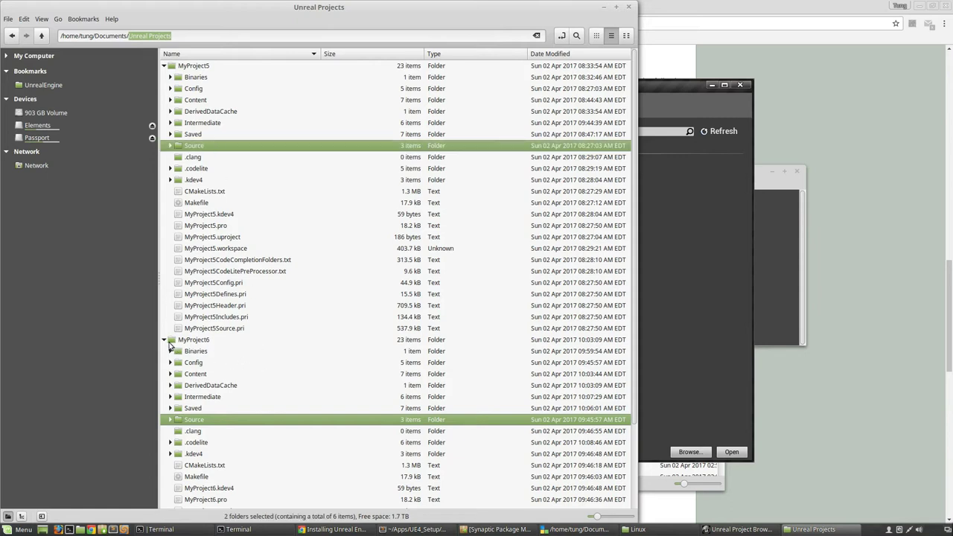
{"action": "left_click", "coordinate": [165, 340]}
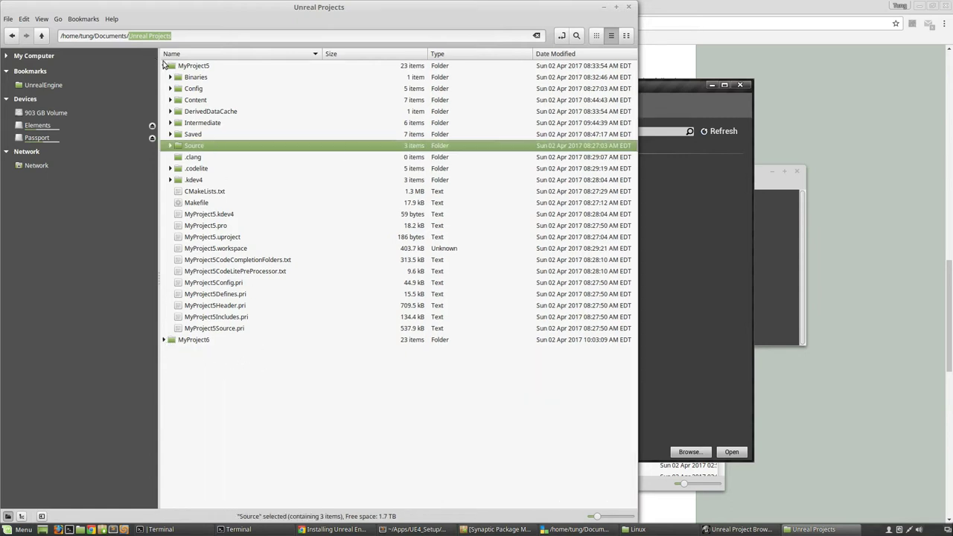
{"action": "left_click", "coordinate": [166, 67]}
{"action": "left_click", "coordinate": [167, 67]}
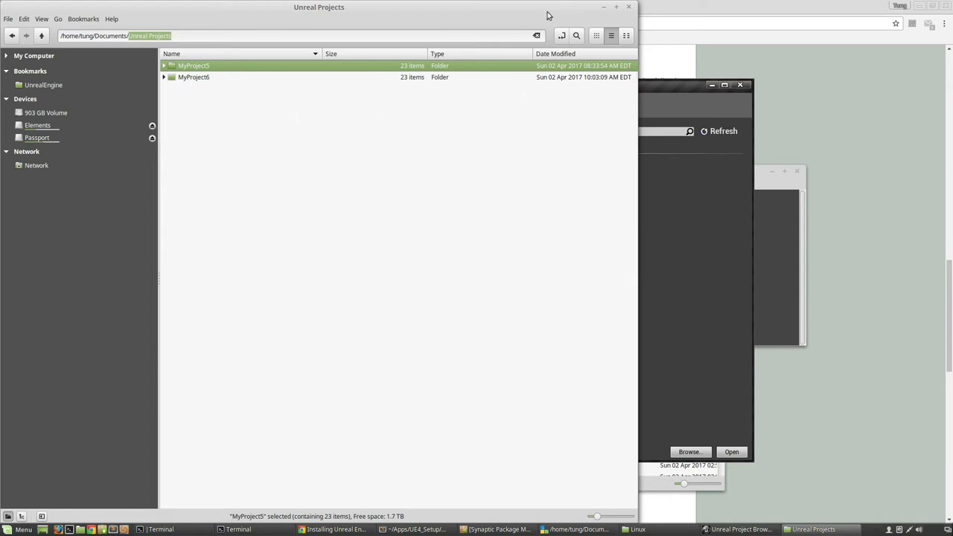
Create a Blueprint First Person project named MyProject7 in the Unreal Projects folder.
{"action": "left_click_drag", "start_coordinate": [633, 6], "coordinate": [535, 228]}
{"action": "left_click", "coordinate": [487, 91]}
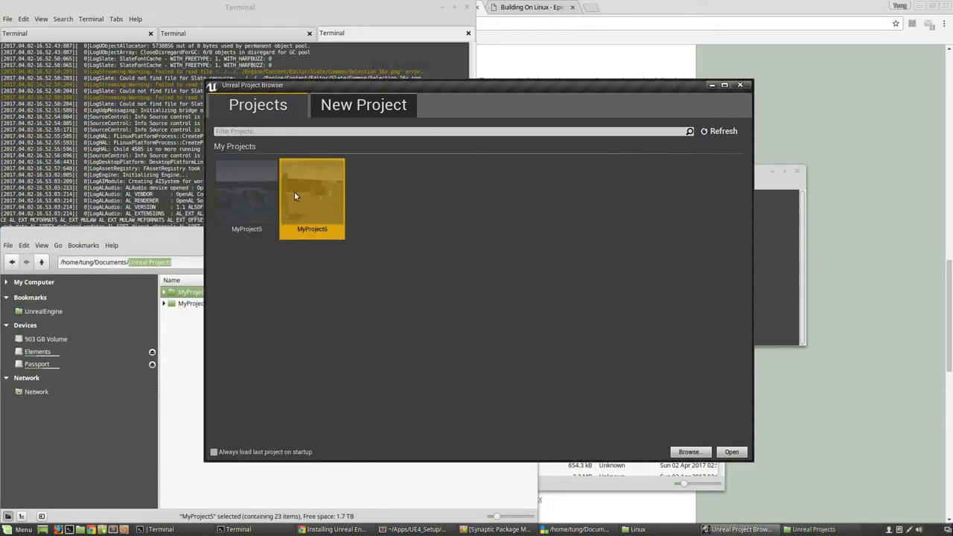
{"action": "left_click", "coordinate": [329, 113]}
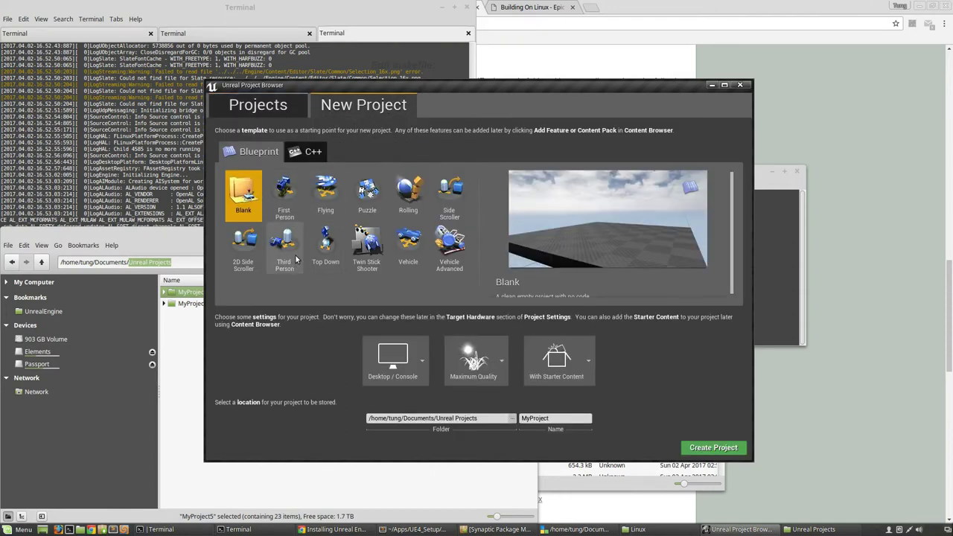
{"action": "left_click", "coordinate": [295, 199]}
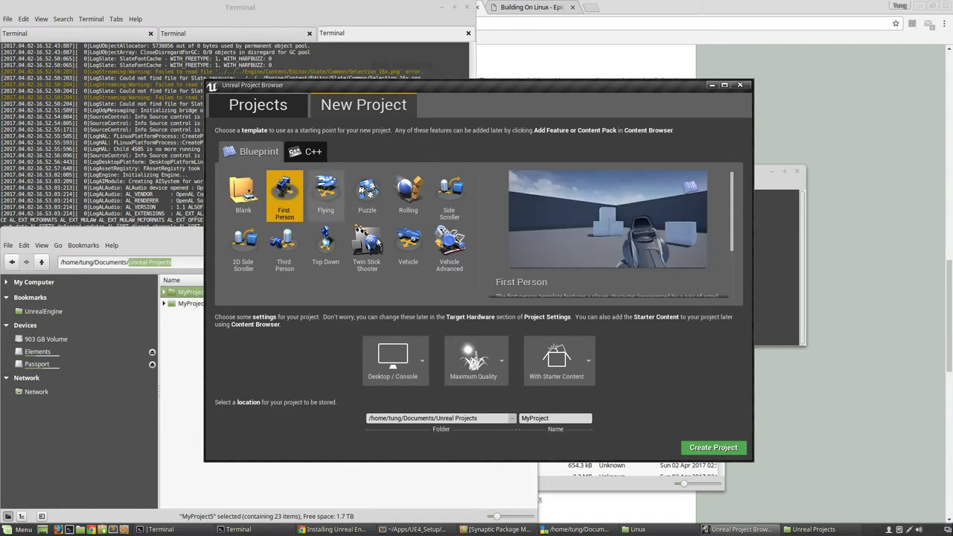
{"action": "left_click", "coordinate": [579, 419]}
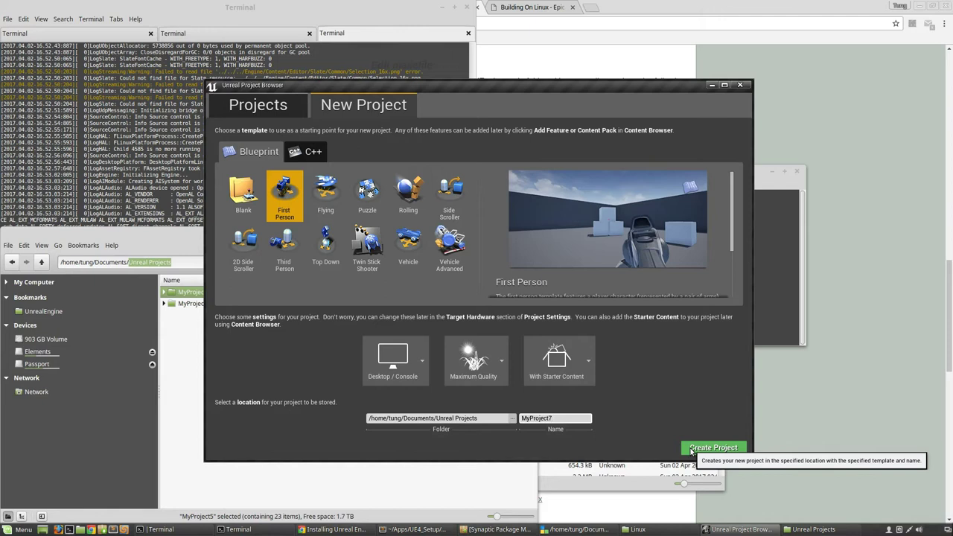
{"action": "left_click", "coordinate": [448, 418]}
{"action": "key", "text": "ctrl+a"}
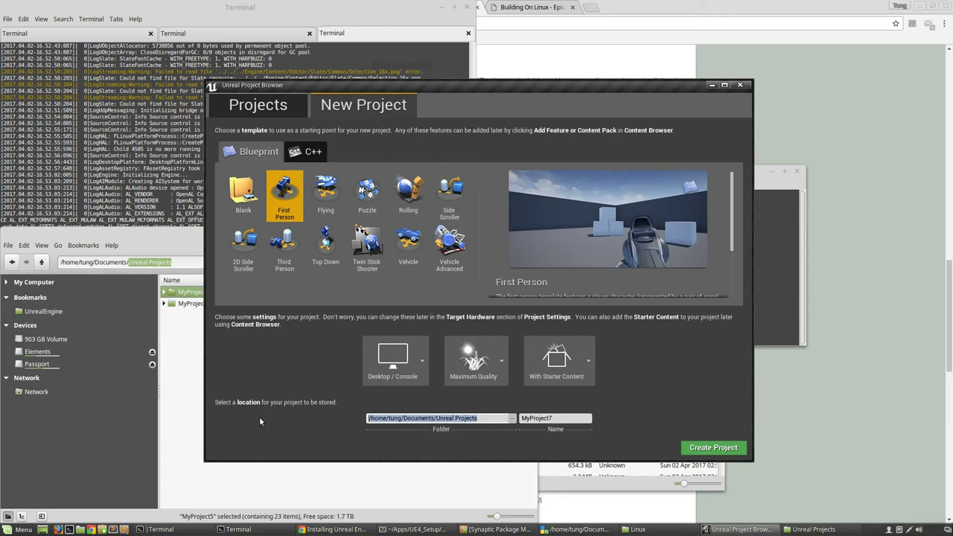
{"action": "left_click", "coordinate": [701, 451]}
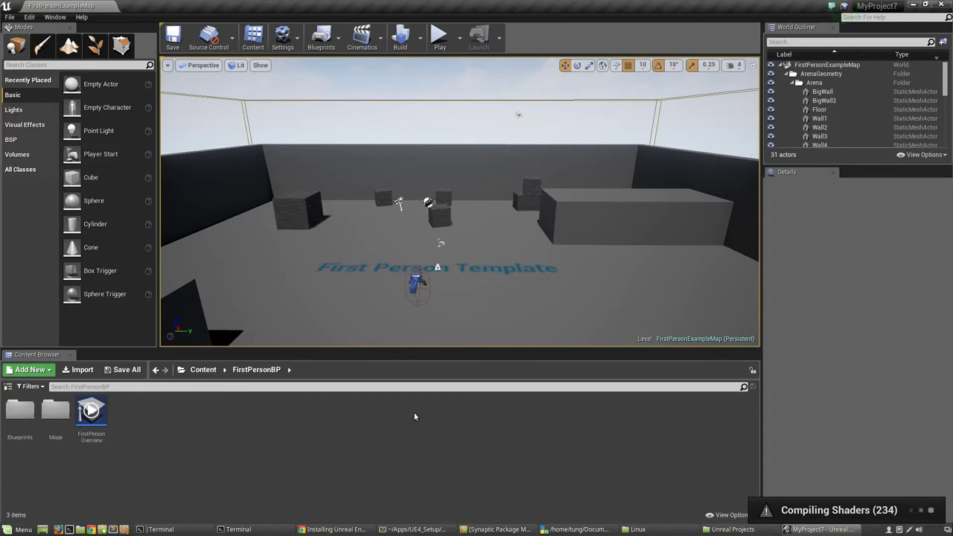
{"action": "right_click_drag", "start_coordinate": [466, 269], "coordinate": [368, 269]}
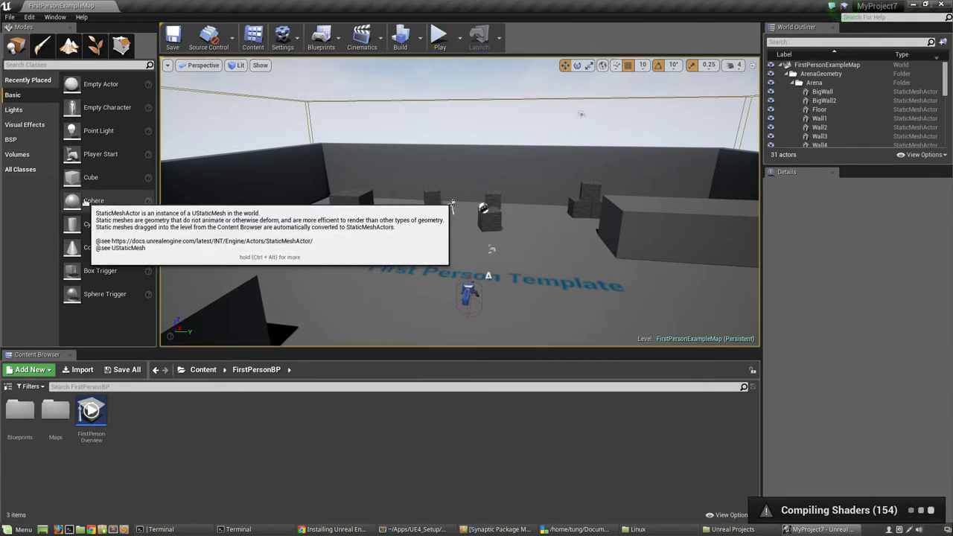
Drag two spheres, a cone and a cube from the Basic shapes into the level.
{"action": "left_click", "coordinate": [86, 206]}
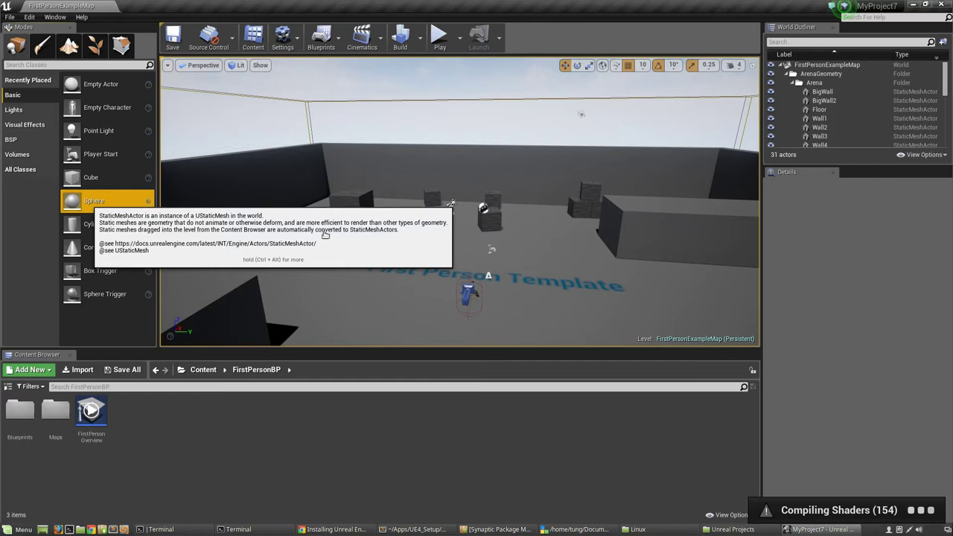
{"action": "left_click_drag", "start_coordinate": [126, 207], "coordinate": [365, 223]}
{"action": "left_click_drag", "start_coordinate": [295, 246], "coordinate": [331, 271]}
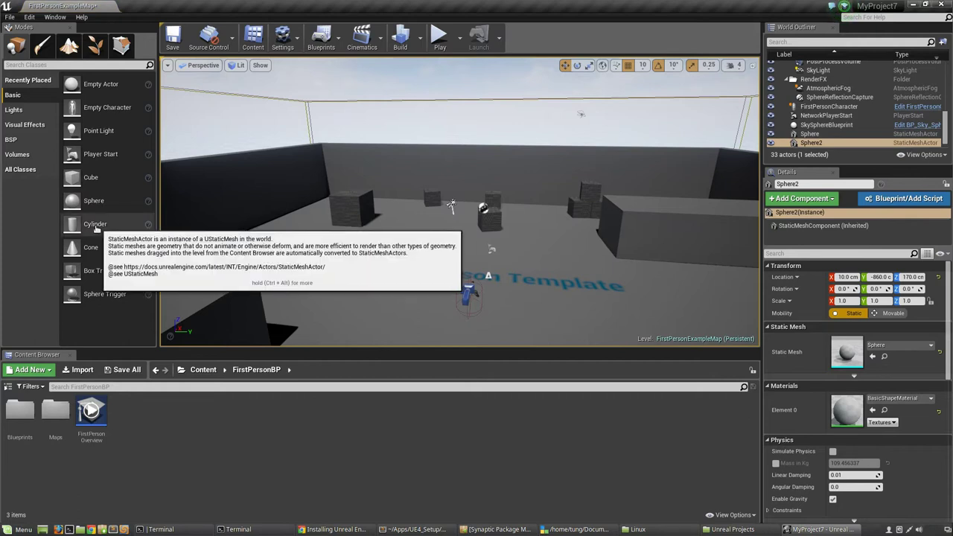
{"action": "left_click_drag", "start_coordinate": [120, 253], "coordinate": [420, 235]}
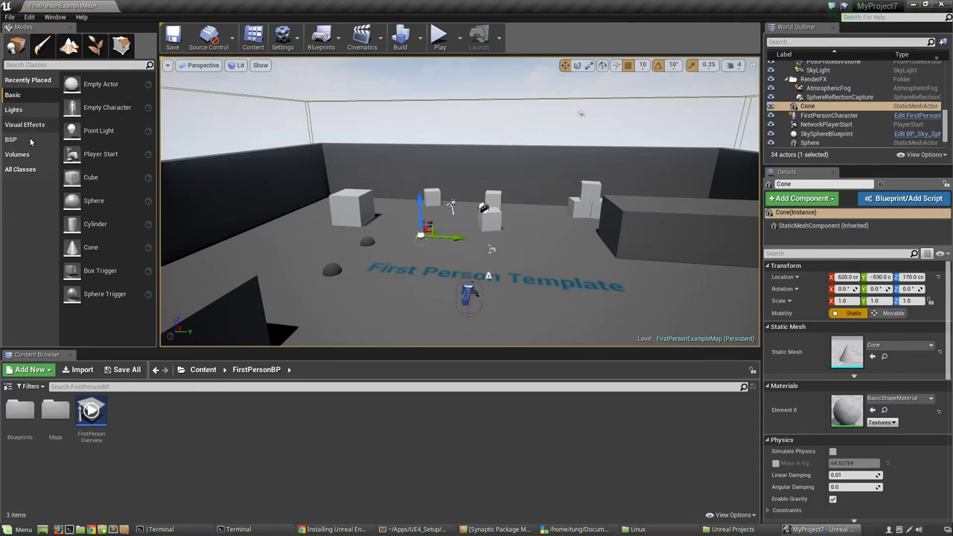
{"action": "left_click", "coordinate": [26, 170]}
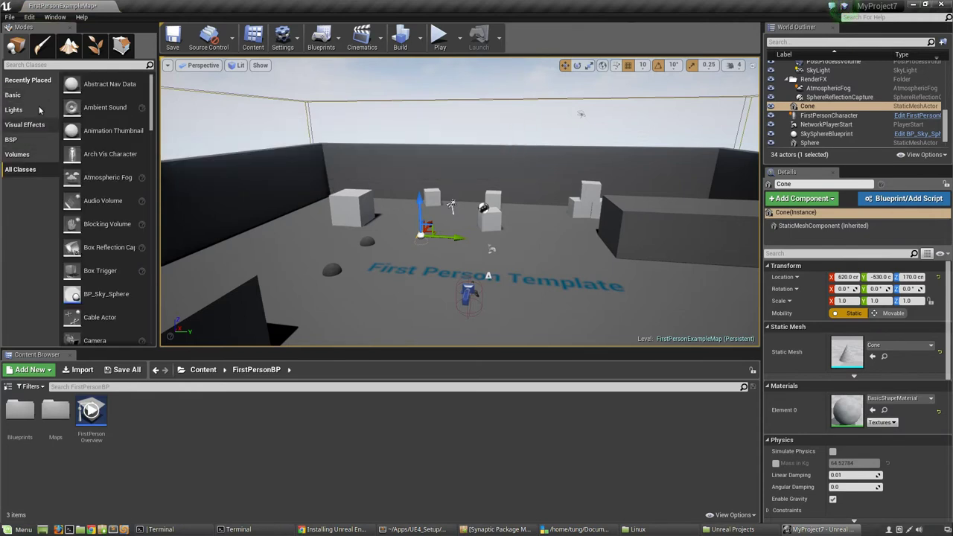
{"action": "left_click", "coordinate": [35, 97]}
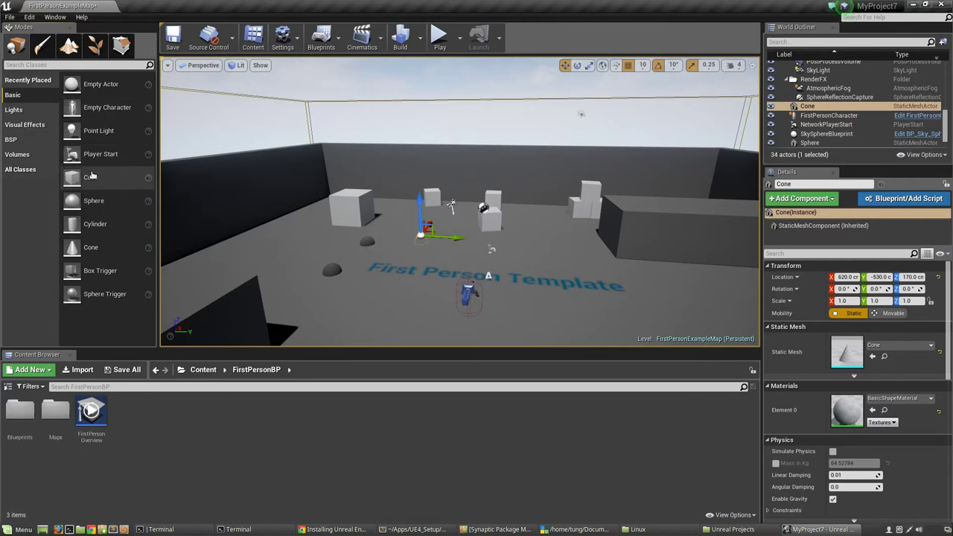
{"action": "left_click_drag", "start_coordinate": [91, 177], "coordinate": [314, 241]}
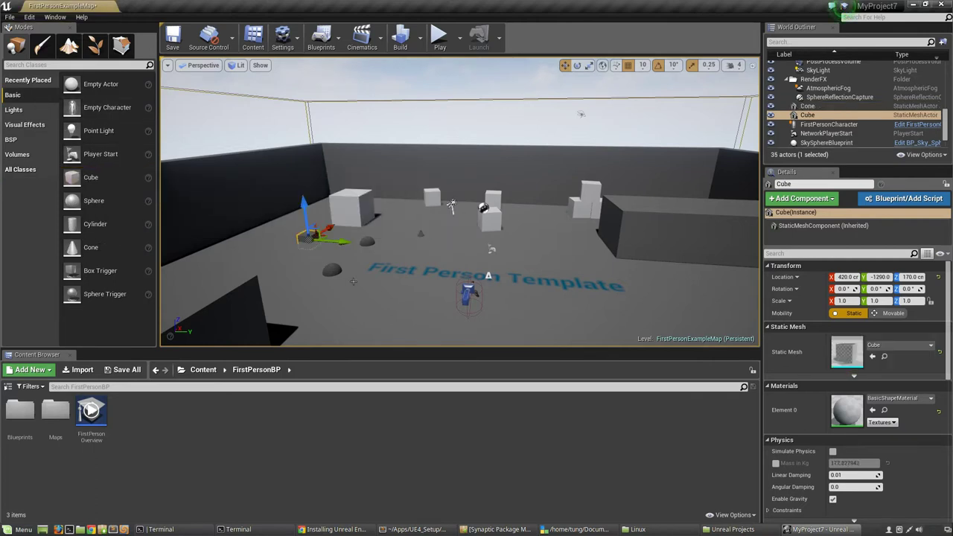
Start a Play-In-Editor test and fire projectiles at the cubes.
{"action": "left_click", "coordinate": [440, 37]}
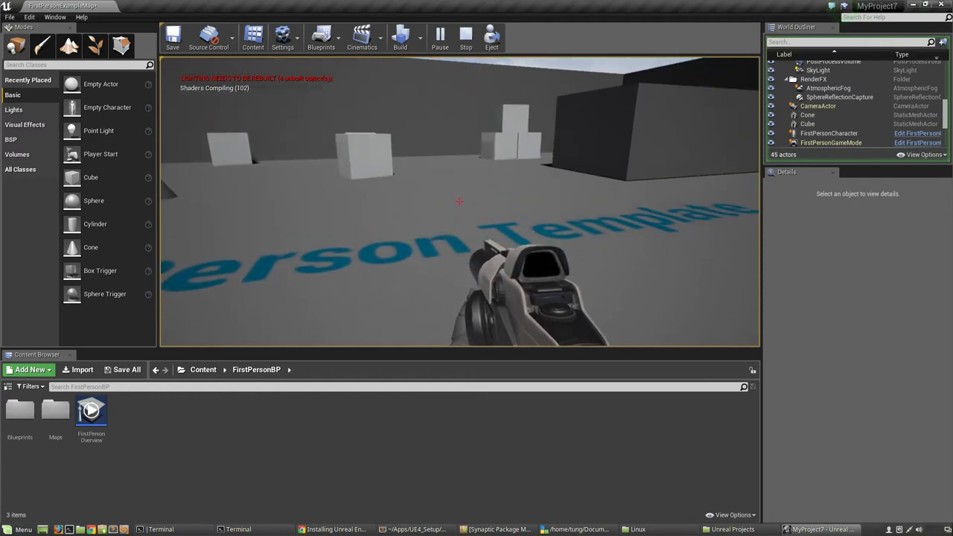
{"action": "left_click", "coordinate": [459, 201]}
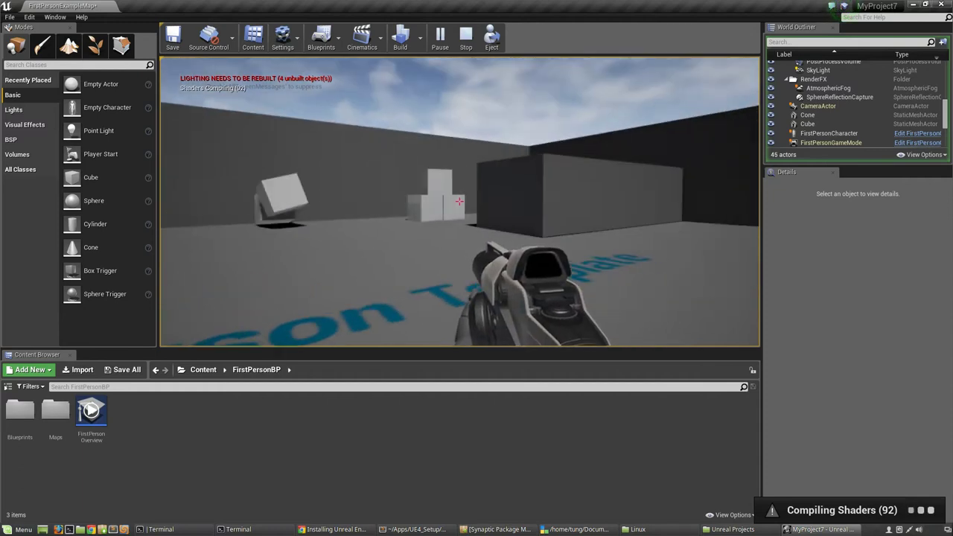
{"action": "left_click", "coordinate": [460, 199]}
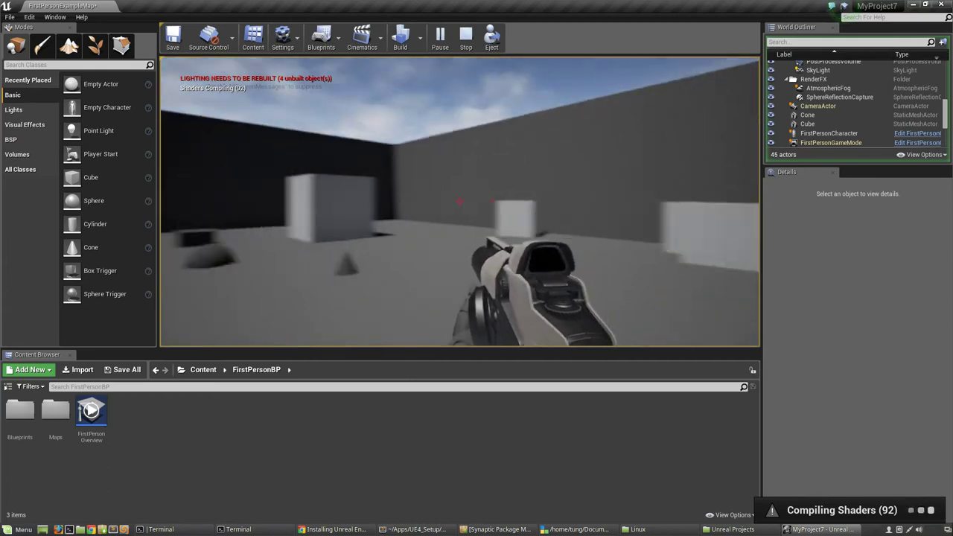
{"action": "left_click", "coordinate": [459, 200]}
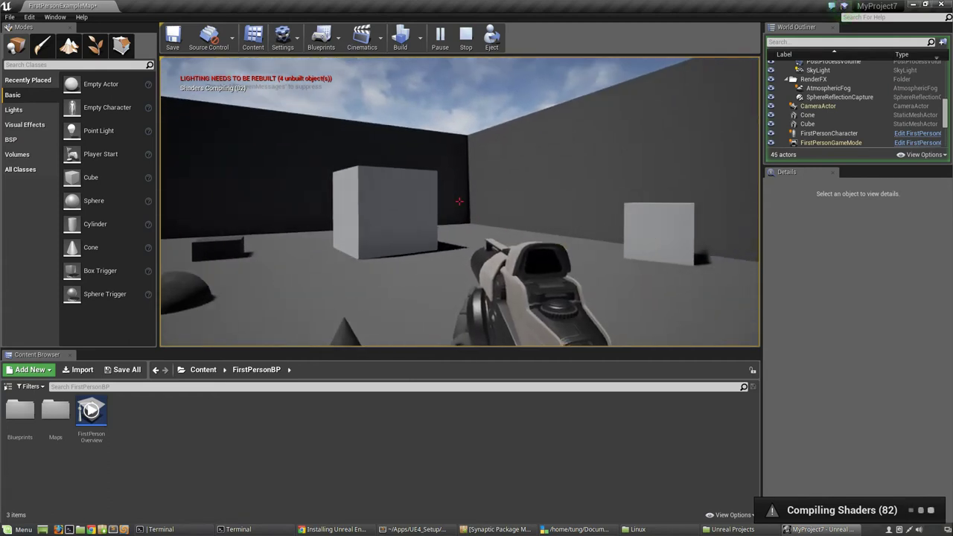
{"action": "left_click", "coordinate": [460, 201]}
{"action": "left_click", "coordinate": [459, 201]}
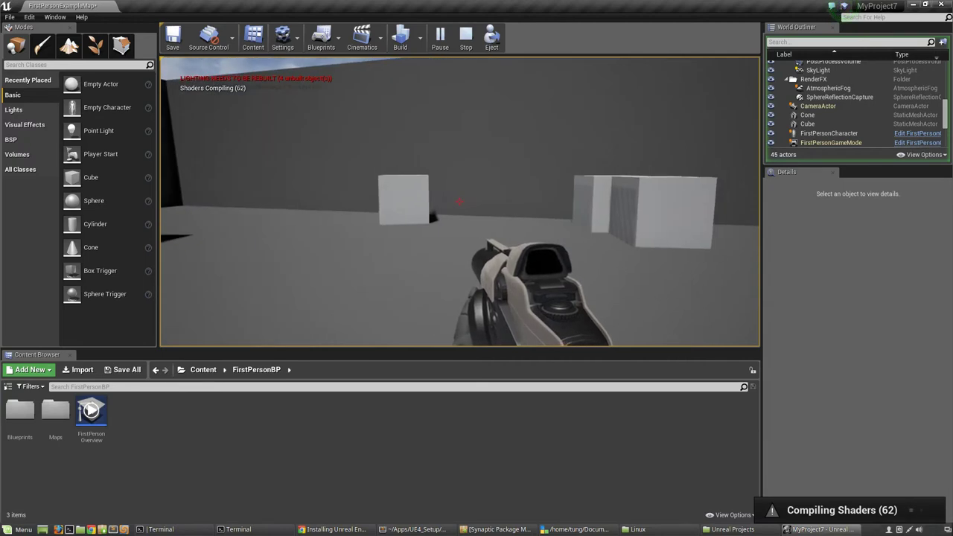
{"action": "left_click", "coordinate": [459, 201]}
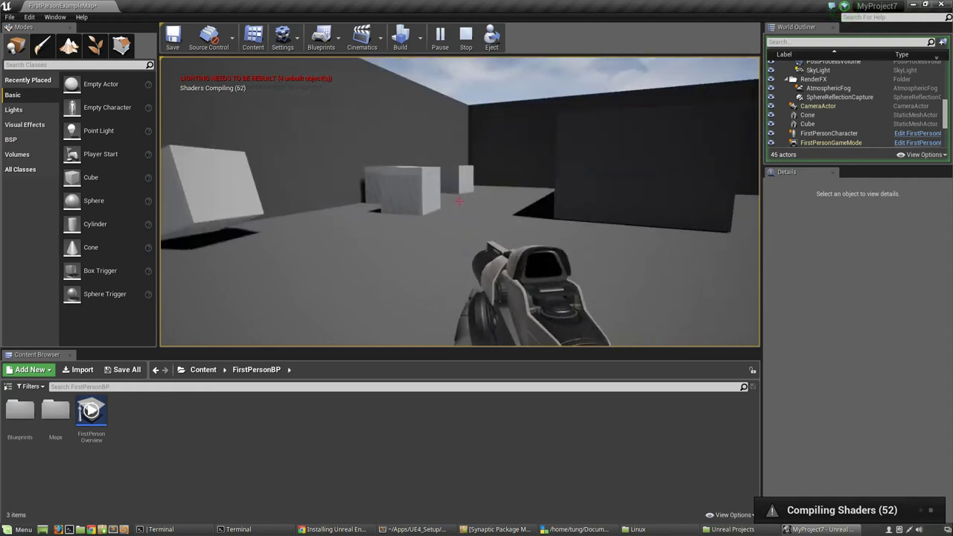
{"action": "left_click", "coordinate": [459, 201]}
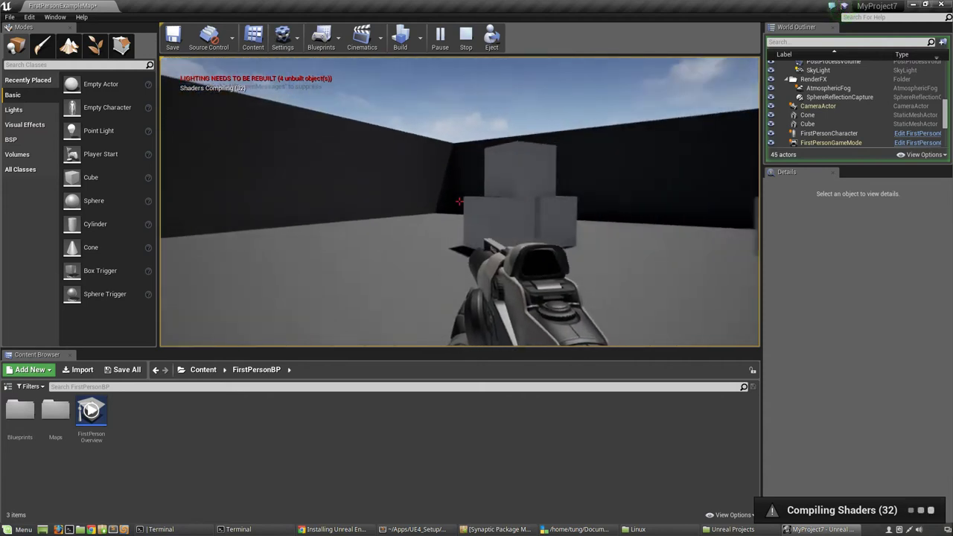
{"action": "left_click", "coordinate": [459, 201]}
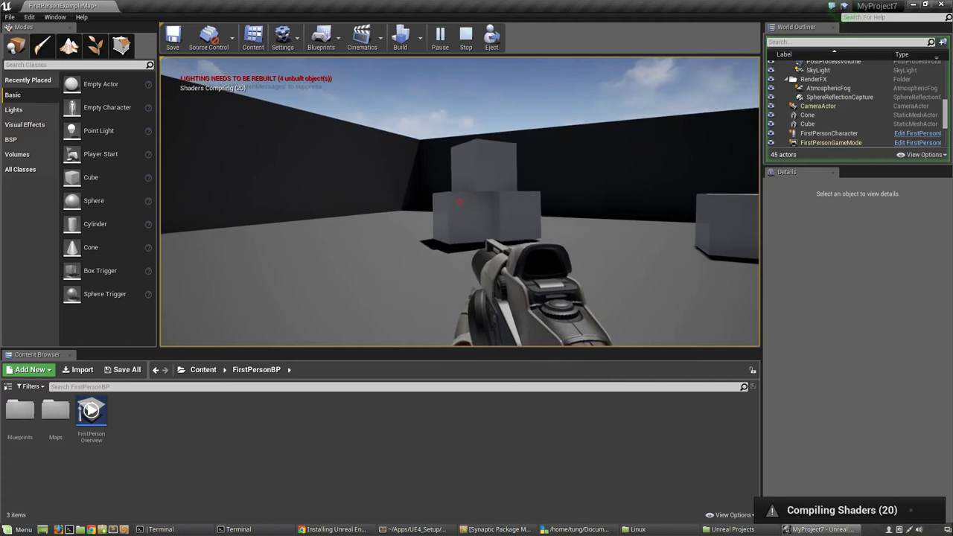
{"action": "left_click", "coordinate": [460, 201]}
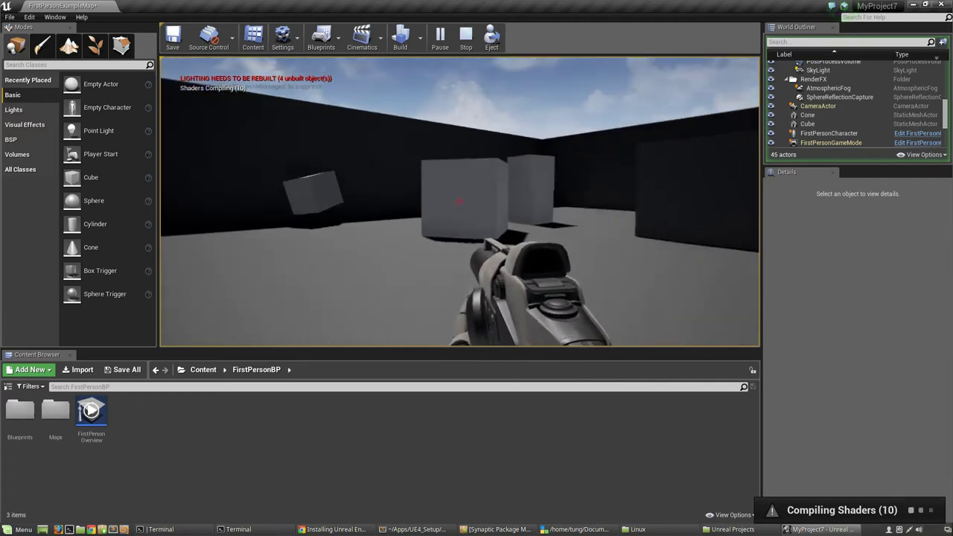
Walk toward the stacked cubes shooting them over, then stop the play-test with Esc.
{"action": "key", "text": "w"}
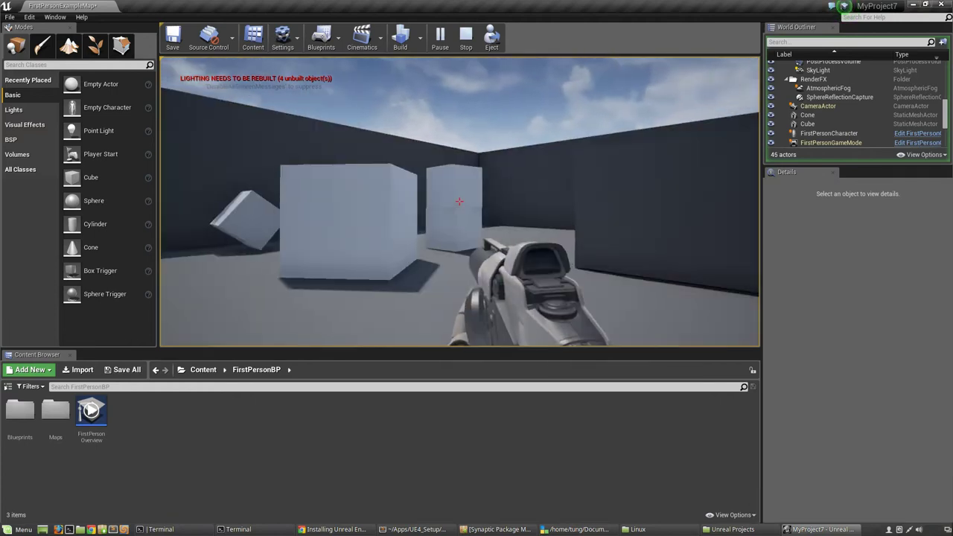
{"action": "left_click", "coordinate": [460, 201]}
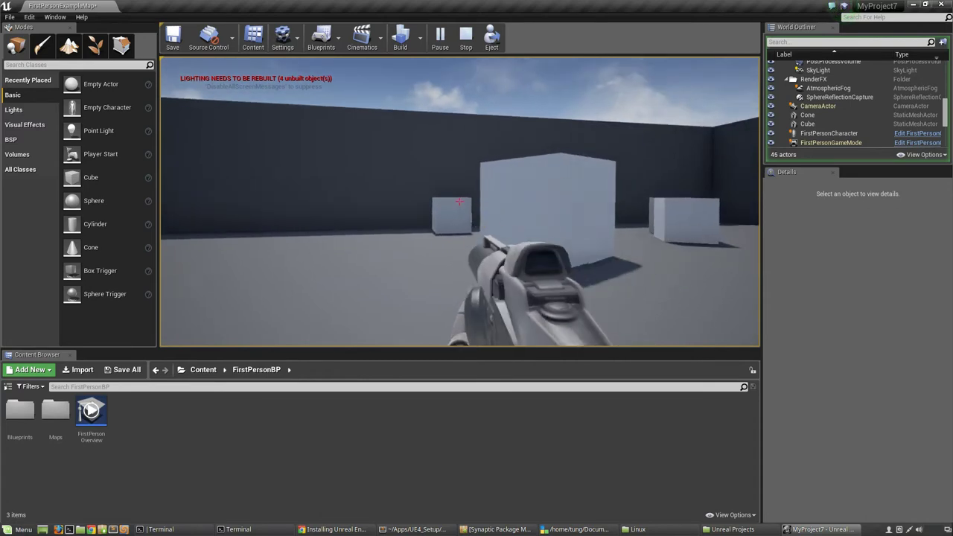
{"action": "key", "text": "d"}
{"action": "key", "text": "a"}
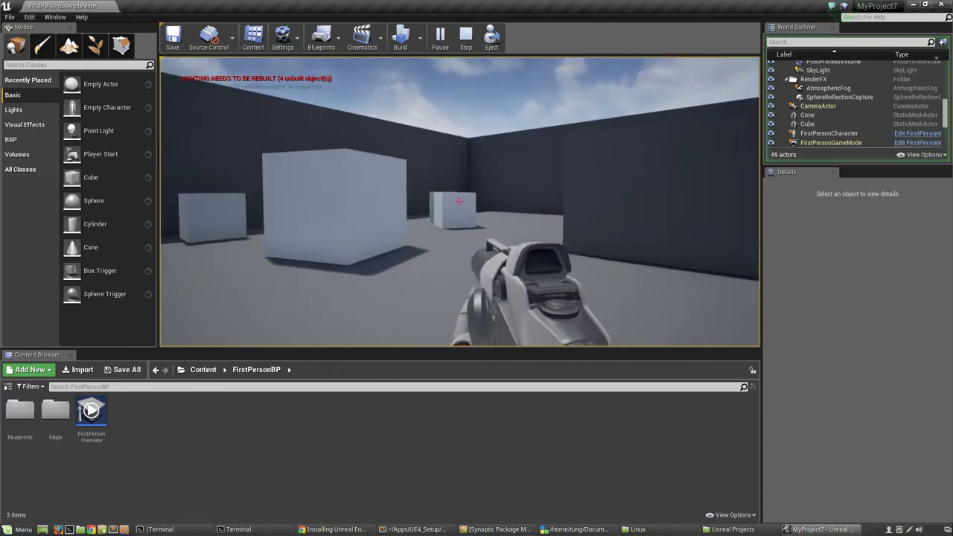
{"action": "key", "text": "w"}
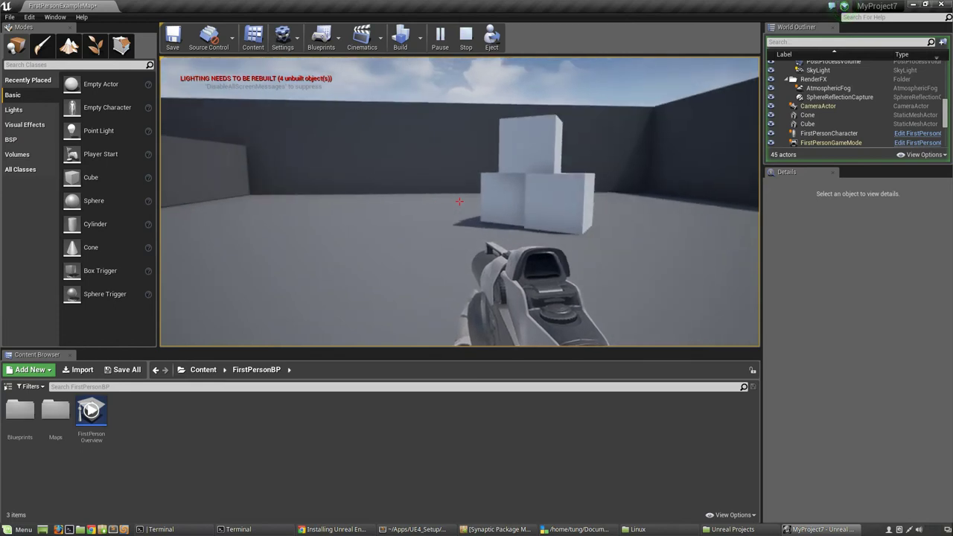
{"action": "left_click", "coordinate": [459, 201]}
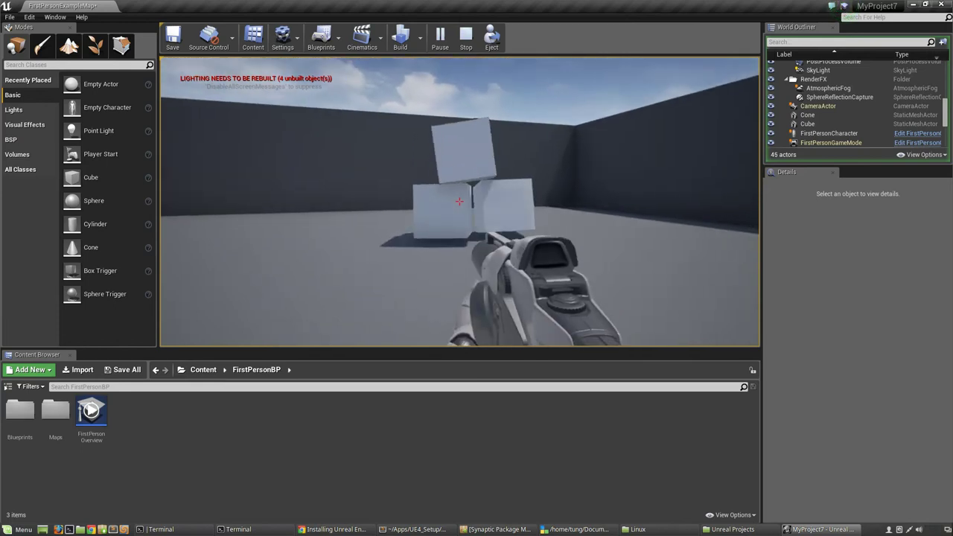
{"action": "left_click", "coordinate": [460, 201]}
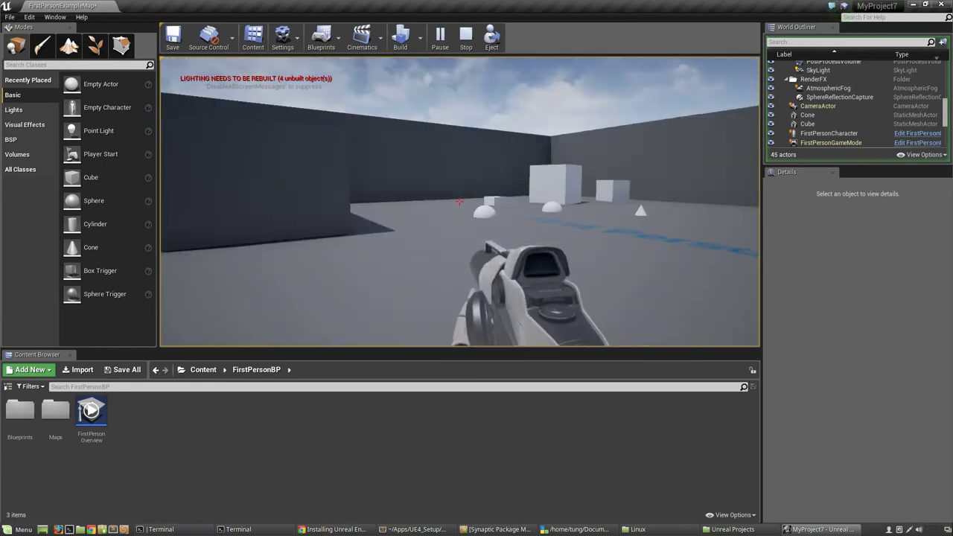
{"action": "key", "text": "w"}
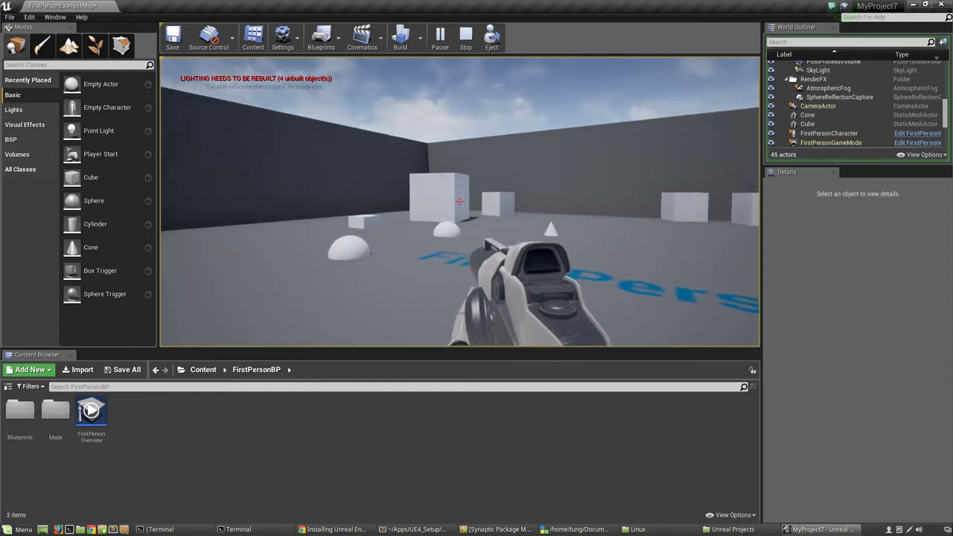
{"action": "left_click", "coordinate": [460, 201]}
{"action": "key", "text": "s"}
{"action": "key", "text": "w"}
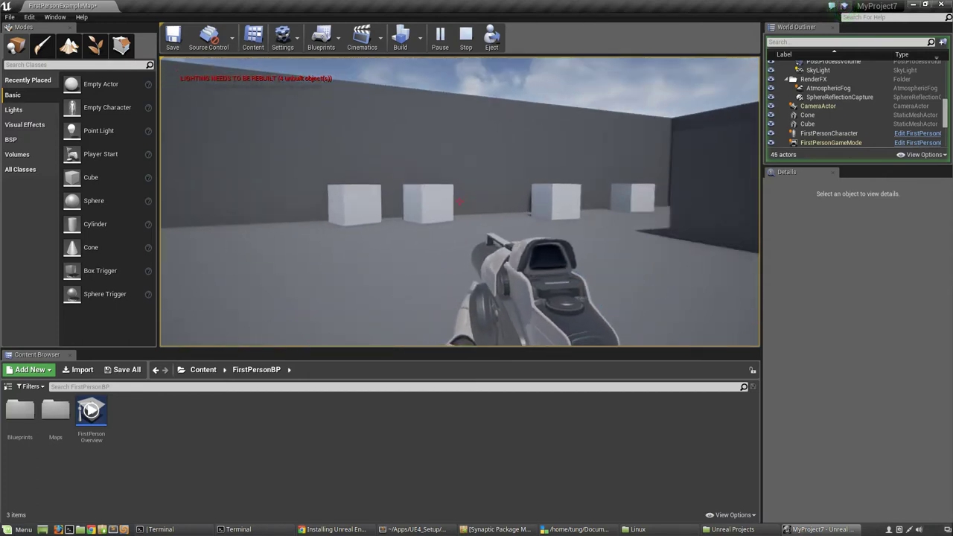
{"action": "left_click", "coordinate": [459, 201]}
{"action": "key", "text": "w"}
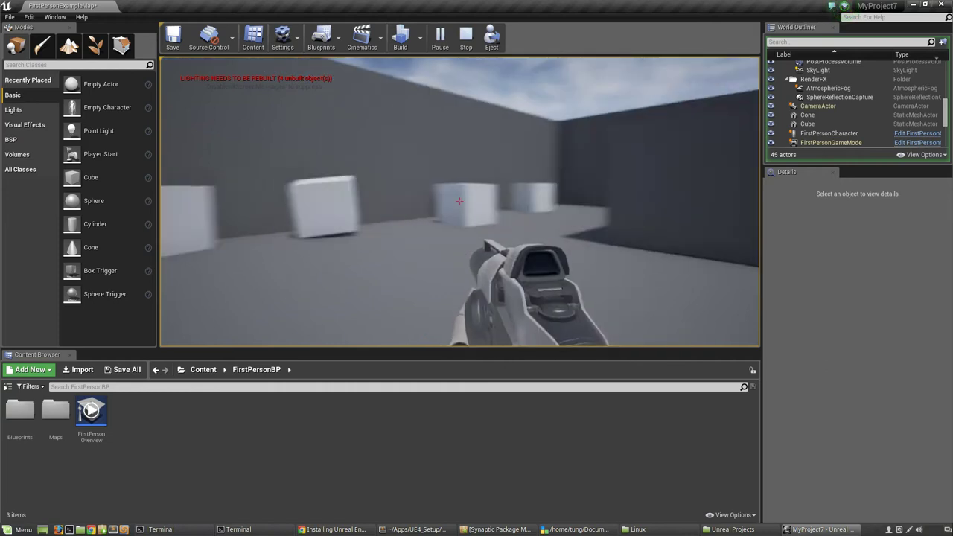
{"action": "left_click", "coordinate": [459, 201]}
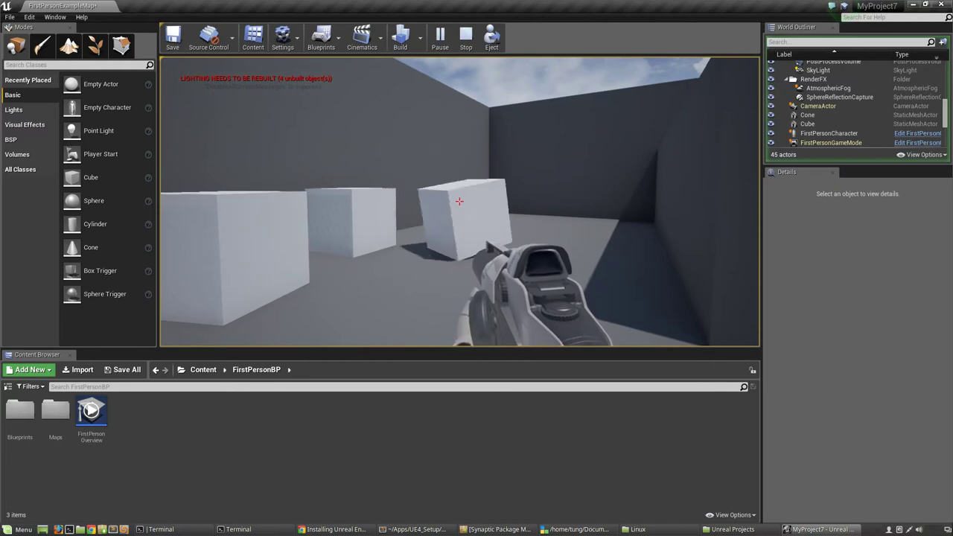
{"action": "key", "text": "s"}
{"action": "left_click", "coordinate": [459, 201]}
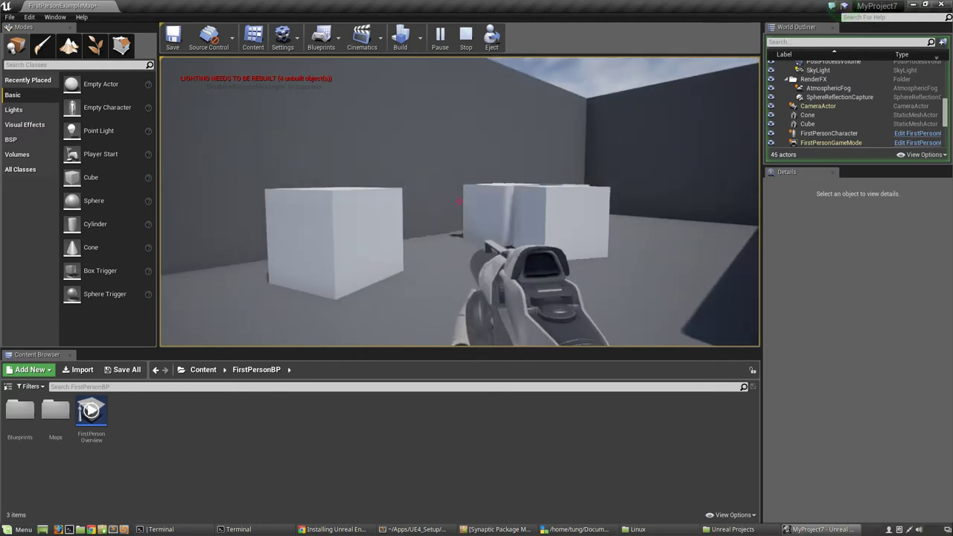
{"action": "key", "text": "w"}
{"action": "key", "text": "s"}
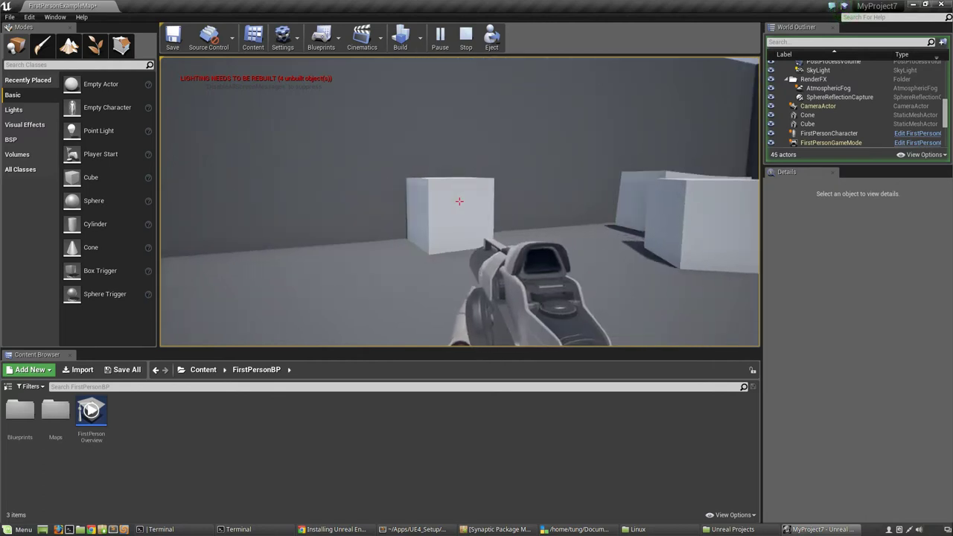
{"action": "key", "text": "Escape"}
{"action": "left_click", "coordinate": [482, 261]}
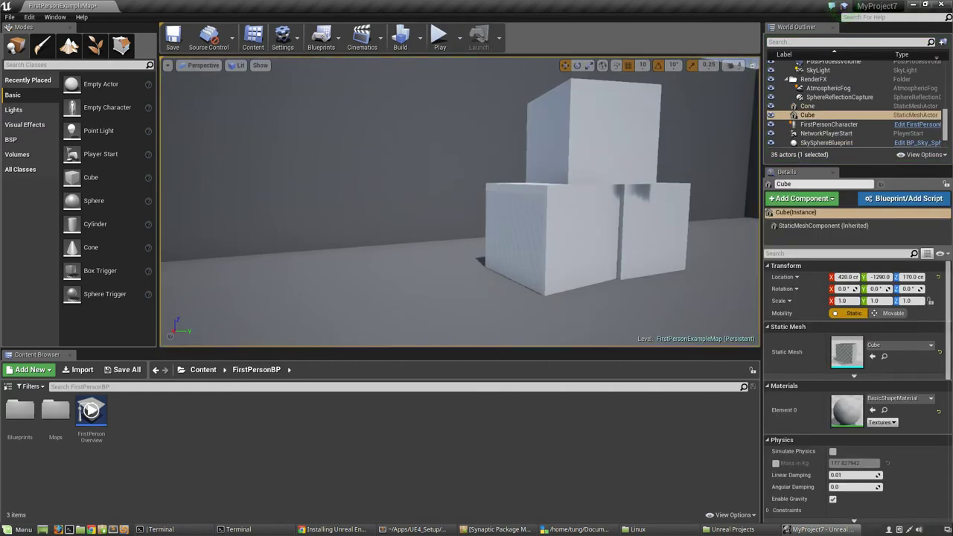
Fly the viewport camera closer and up to inspect the stacked cubes.
{"action": "left_click_drag", "start_coordinate": [455, 259], "coordinate": [432, 238]}
{"action": "scroll", "coordinate": [460, 283], "scroll_direction": "down", "scroll_amount": 10}
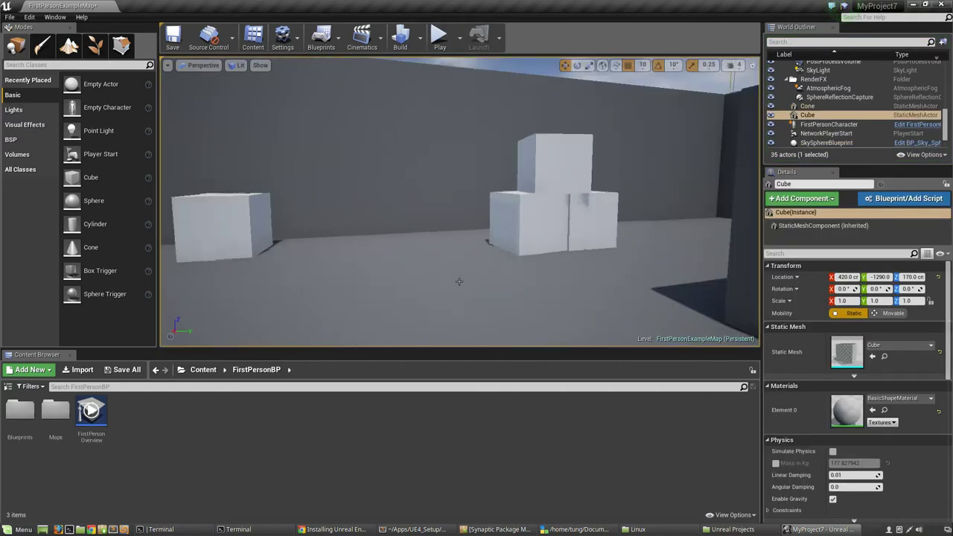
{"action": "scroll", "coordinate": [458, 281], "scroll_direction": "down", "scroll_amount": 8}
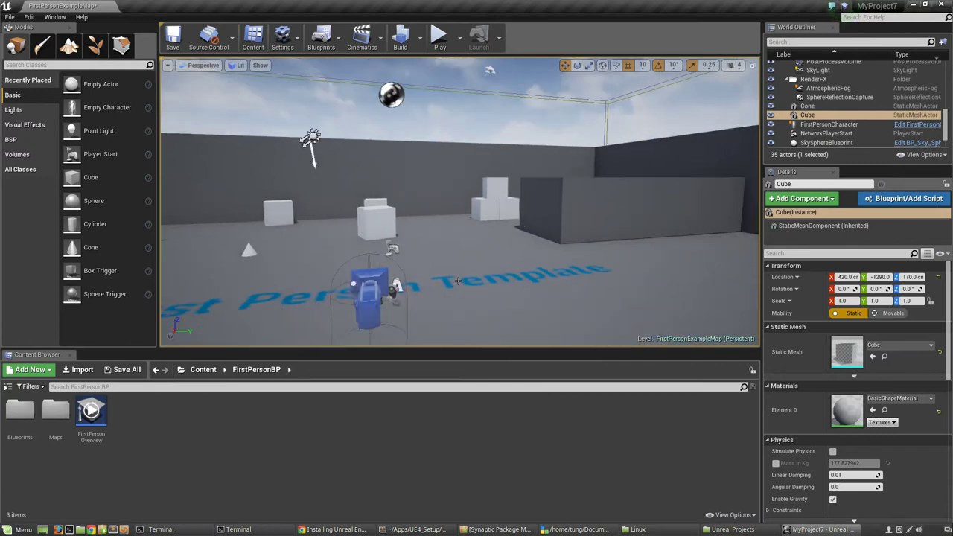
{"action": "mouse_move", "coordinate": [326, 229]}
{"action": "left_mouse_down"}
{"action": "mouse_move", "coordinate": [350, 216]}
{"action": "mouse_move", "coordinate": [347, 183]}
{"action": "mouse_move", "coordinate": [364, 178]}
{"action": "mouse_move", "coordinate": [471, 194]}
{"action": "mouse_move", "coordinate": [466, 226]}
{"action": "mouse_move", "coordinate": [530, 227]}
{"action": "mouse_move", "coordinate": [330, 230]}
{"action": "left_mouse_up"}
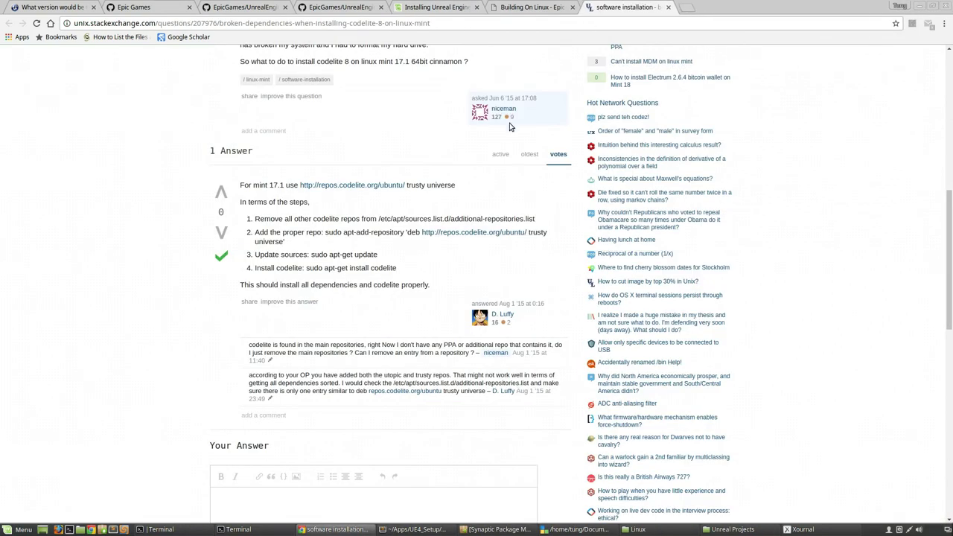
Move the Xournal agenda notes to the right and highlight 'Codelite 9.1.1' in item 2.
{"action": "left_click", "coordinate": [815, 530]}
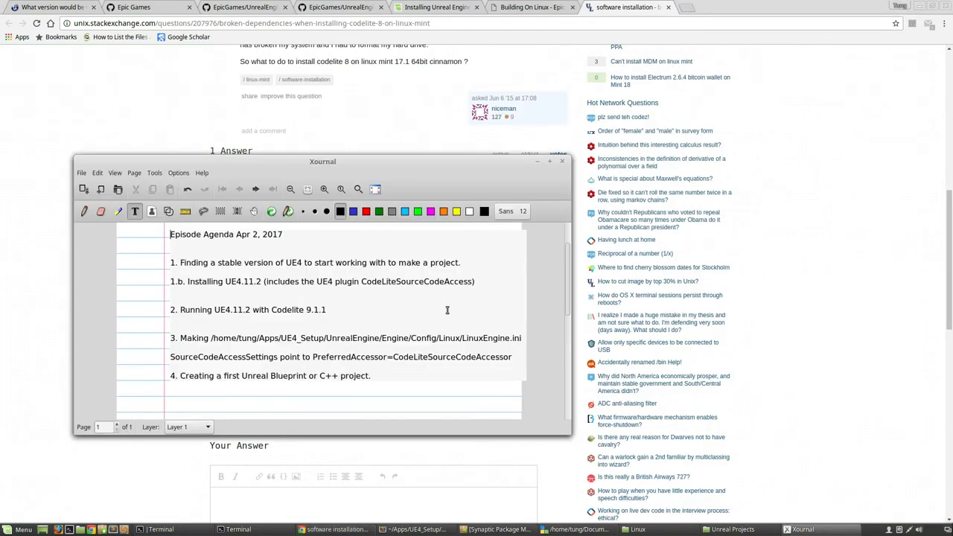
{"action": "left_click_drag", "start_coordinate": [345, 160], "coordinate": [734, 167]}
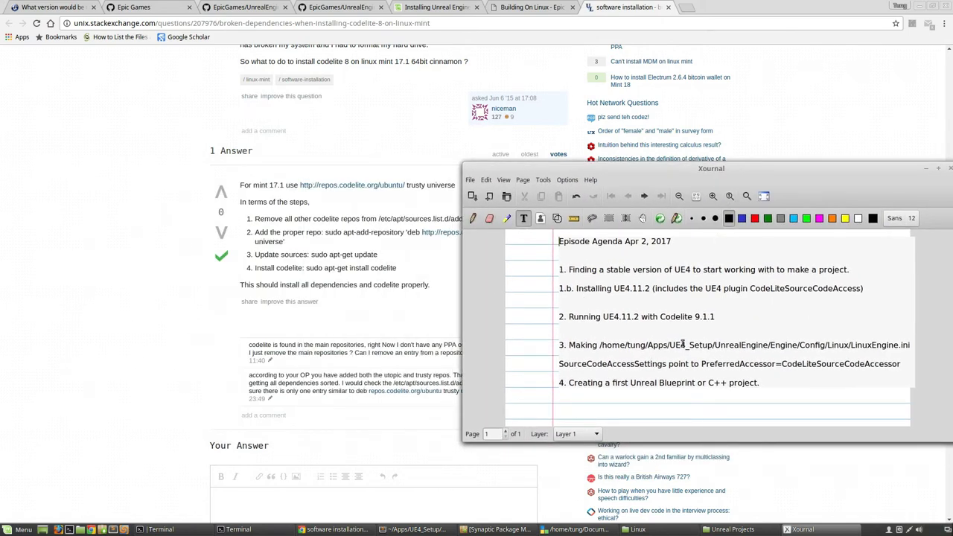
{"action": "left_click_drag", "start_coordinate": [716, 317], "coordinate": [661, 317]}
{"action": "left_click", "coordinate": [495, 529]}
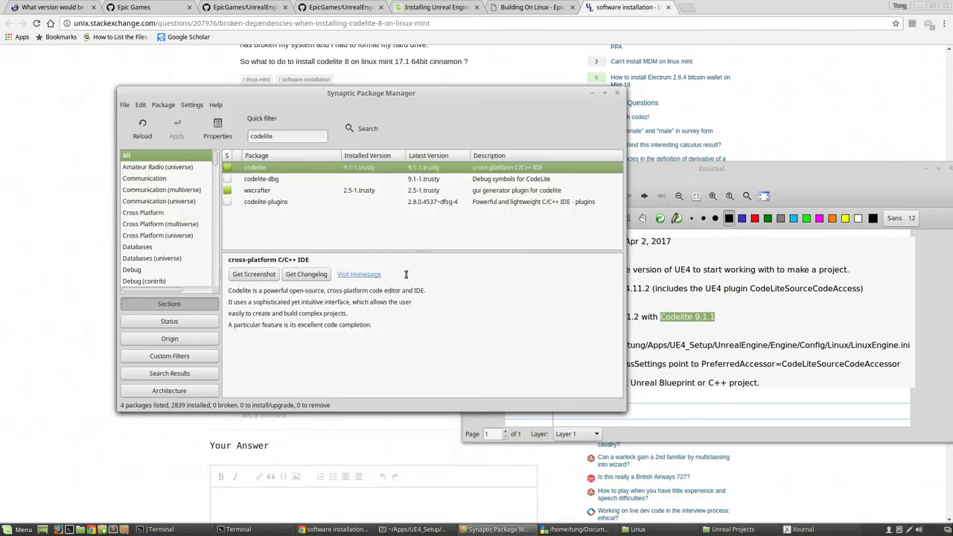
{"action": "left_click_drag", "start_coordinate": [442, 97], "coordinate": [334, 99]}
{"action": "left_click", "coordinate": [151, 186]}
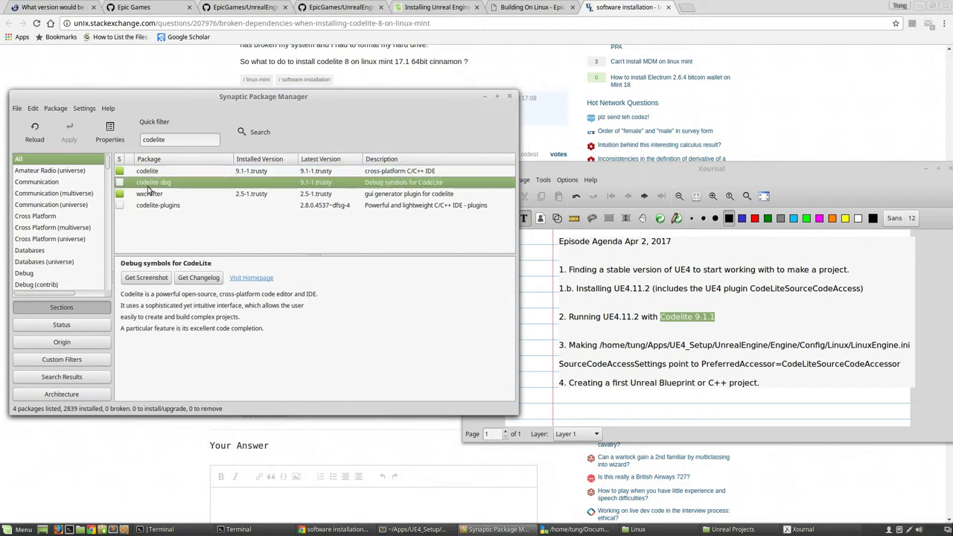
{"action": "left_click", "coordinate": [156, 173]}
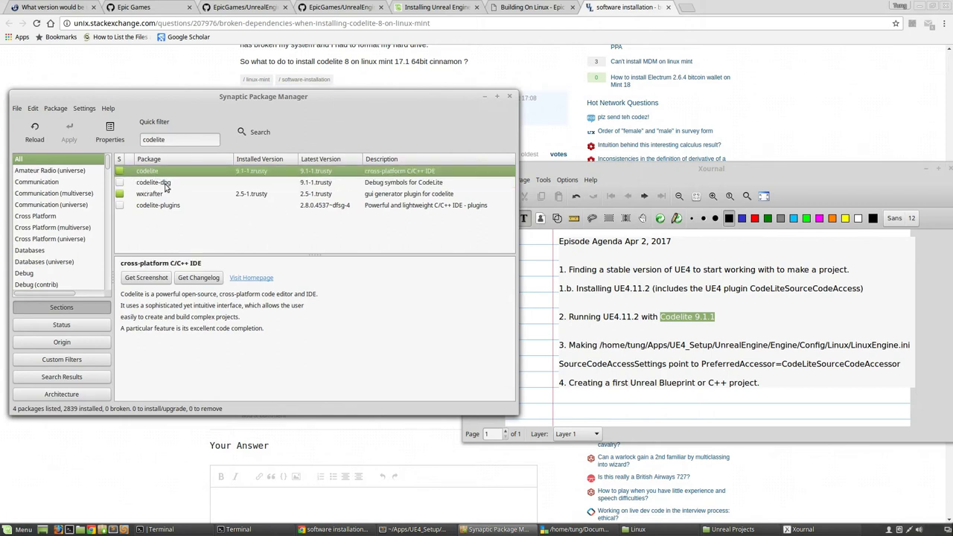
{"action": "left_click", "coordinate": [186, 197]}
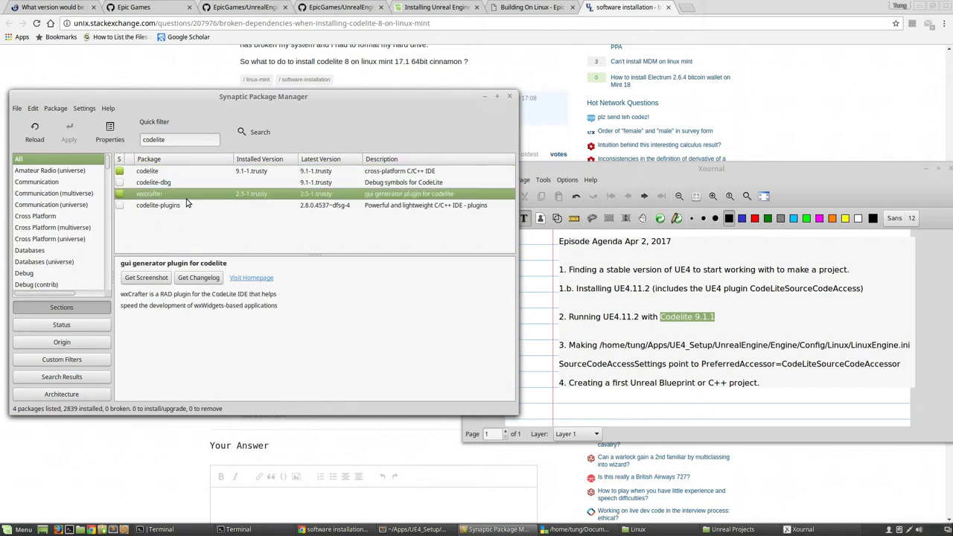
{"action": "left_click", "coordinate": [313, 176]}
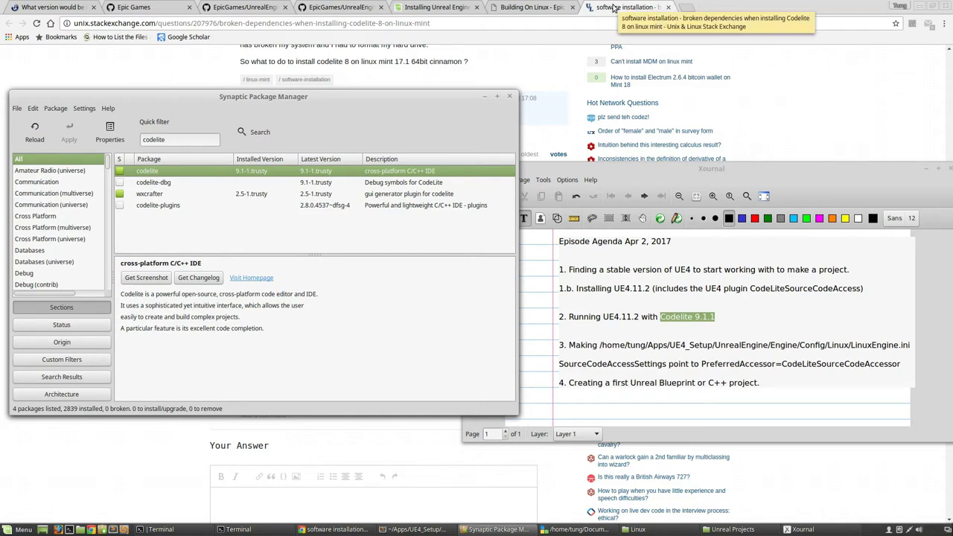
{"action": "left_click_drag", "start_coordinate": [459, 97], "coordinate": [475, 179]}
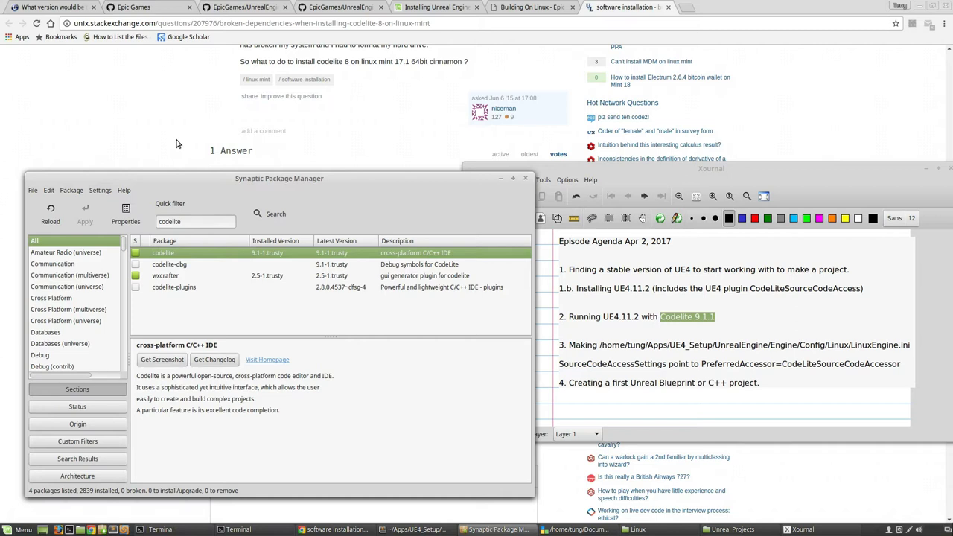
Bring up the Stack Exchange answer on installing CodeLite in Chrome.
{"action": "left_click", "coordinate": [176, 143]}
{"action": "scroll", "coordinate": [320, 292], "scroll_direction": "up", "scroll_amount": 3}
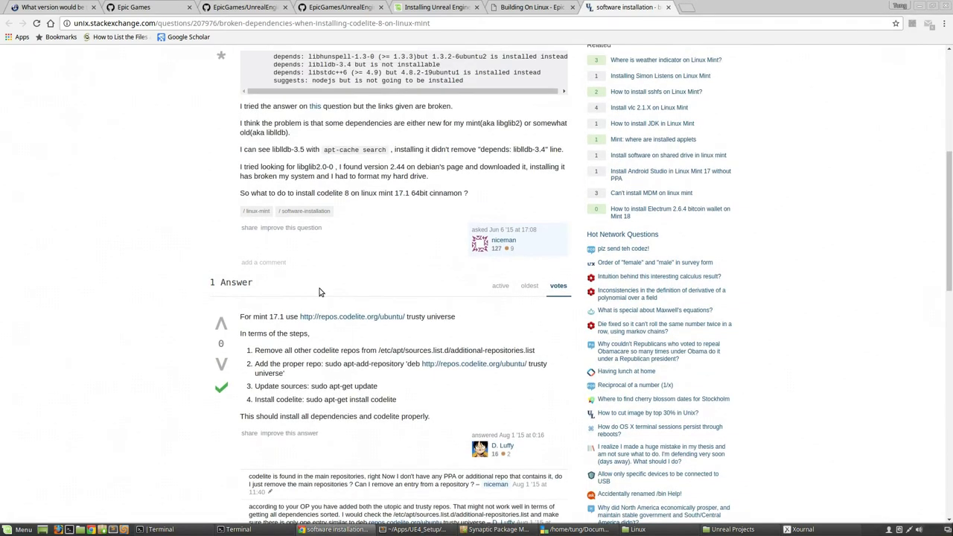
{"action": "left_click_drag", "start_coordinate": [239, 316], "coordinate": [439, 419]}
{"action": "left_click", "coordinate": [440, 423]}
Copy the /etc/apt/sources.list.d/additional-repositories.list path from the answer's first step.
{"action": "scroll", "coordinate": [441, 423], "scroll_direction": "down", "scroll_amount": 1}
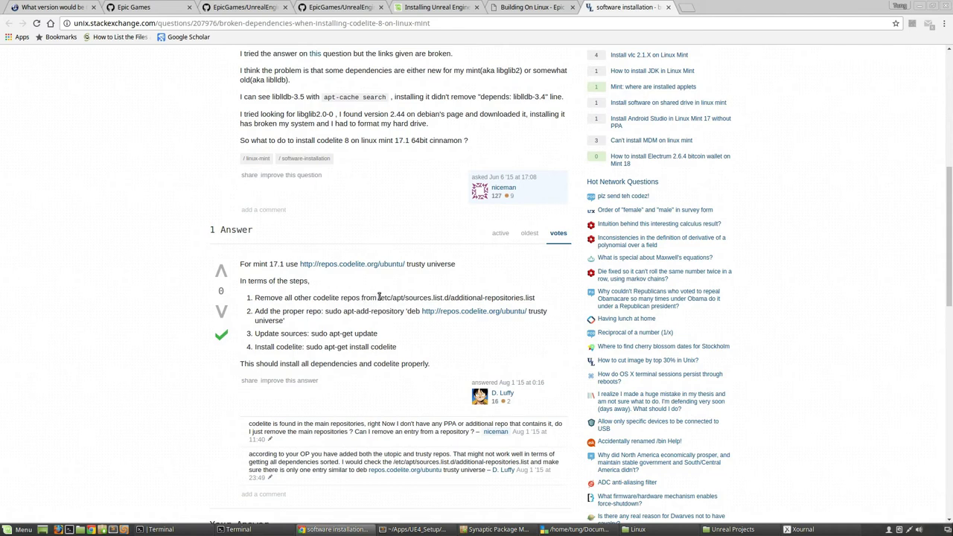
{"action": "left_click_drag", "start_coordinate": [379, 297], "coordinate": [525, 298]}
{"action": "right_click", "coordinate": [525, 298]}
{"action": "left_click", "coordinate": [537, 304]}
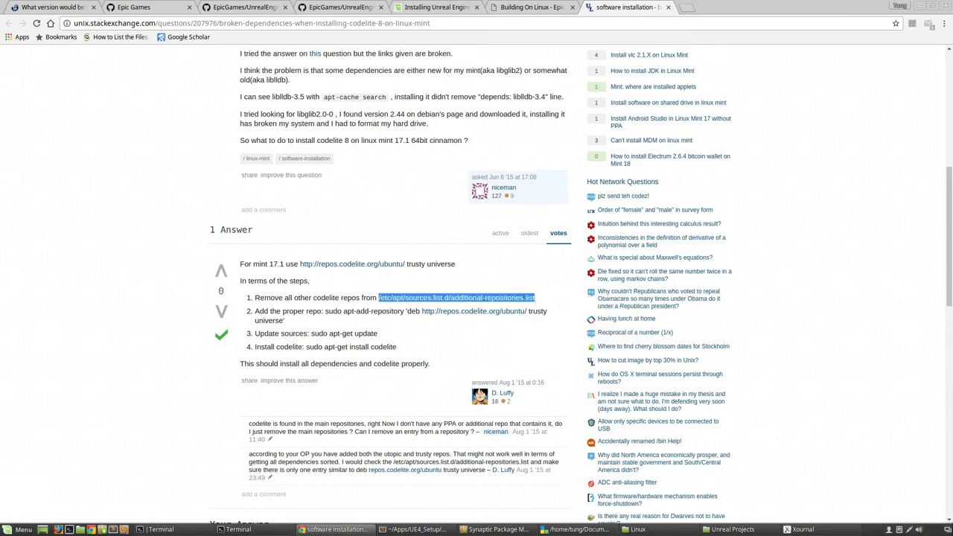
Run 'sudo gedit' on the pasted additional-repositories.list path to edit it as root.
{"action": "left_click", "coordinate": [238, 529]}
{"action": "right_click", "coordinate": [619, 267]}
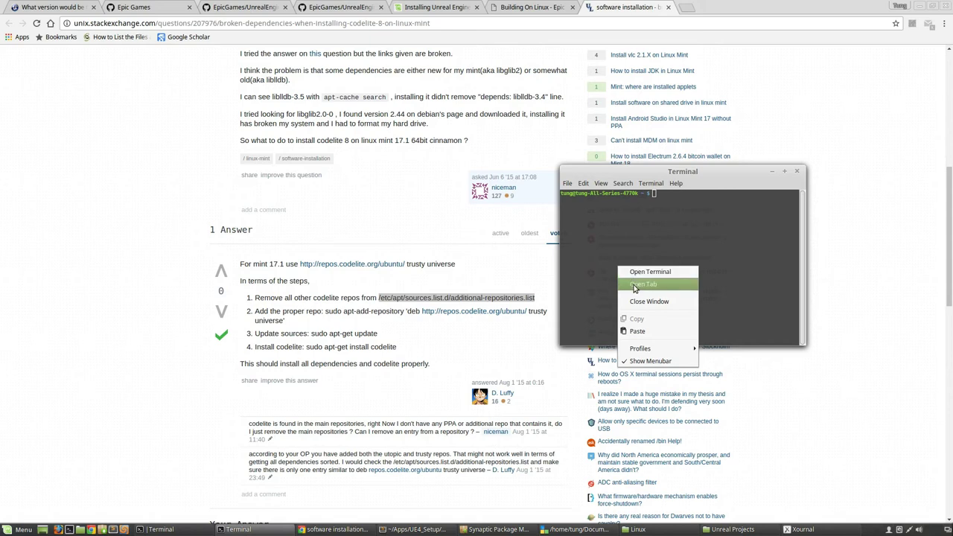
{"action": "left_click", "coordinate": [626, 238]}
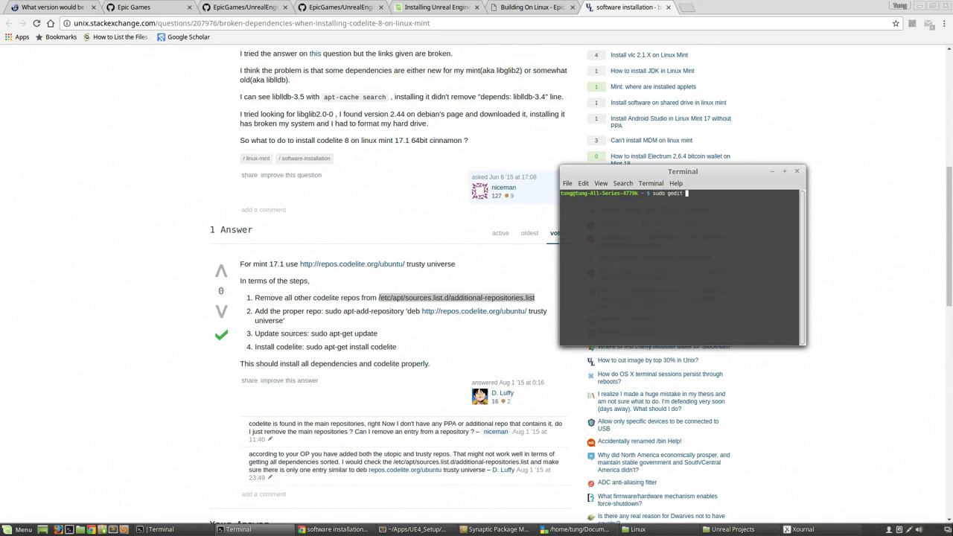
{"action": "type", "text": "sudo gedit"}
{"action": "right_click", "coordinate": [661, 231]}
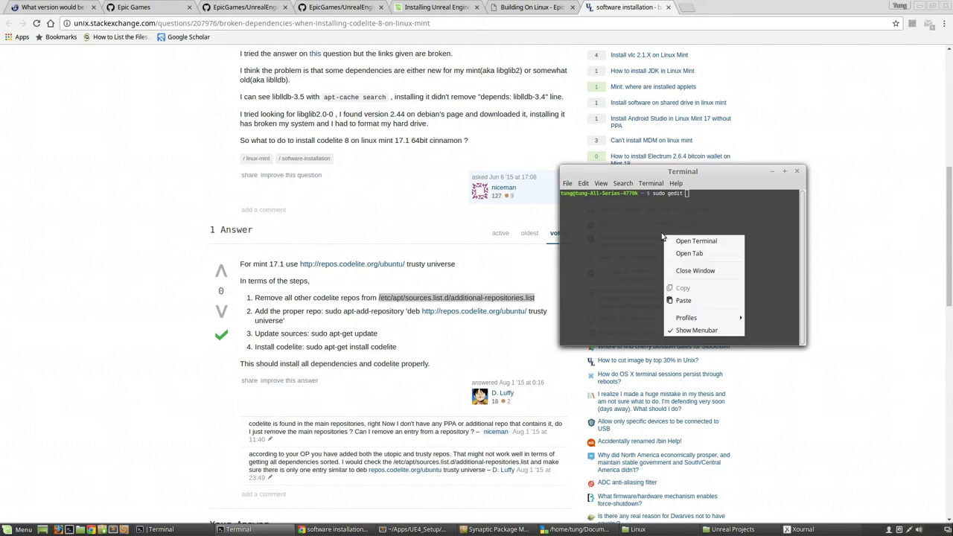
{"action": "left_click", "coordinate": [692, 299]}
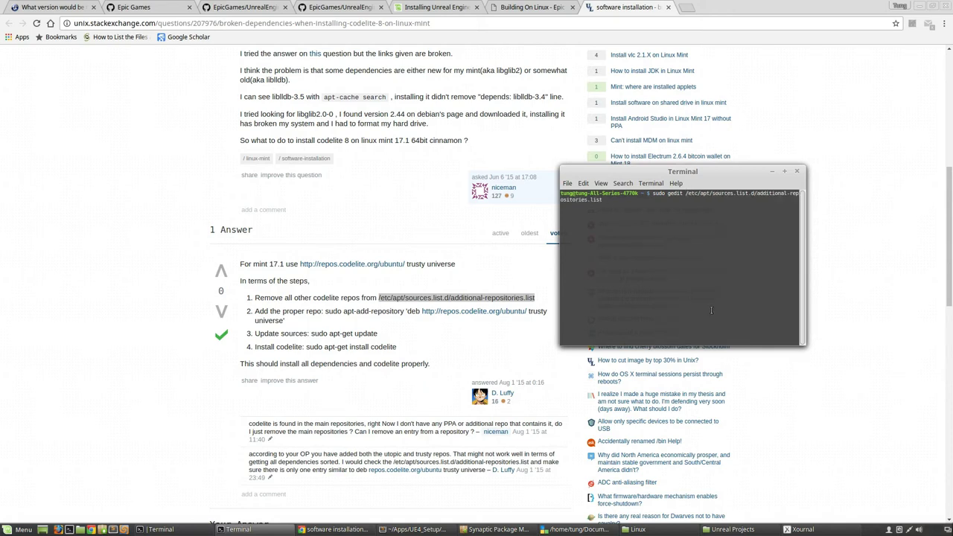
{"action": "key", "text": "Return"}
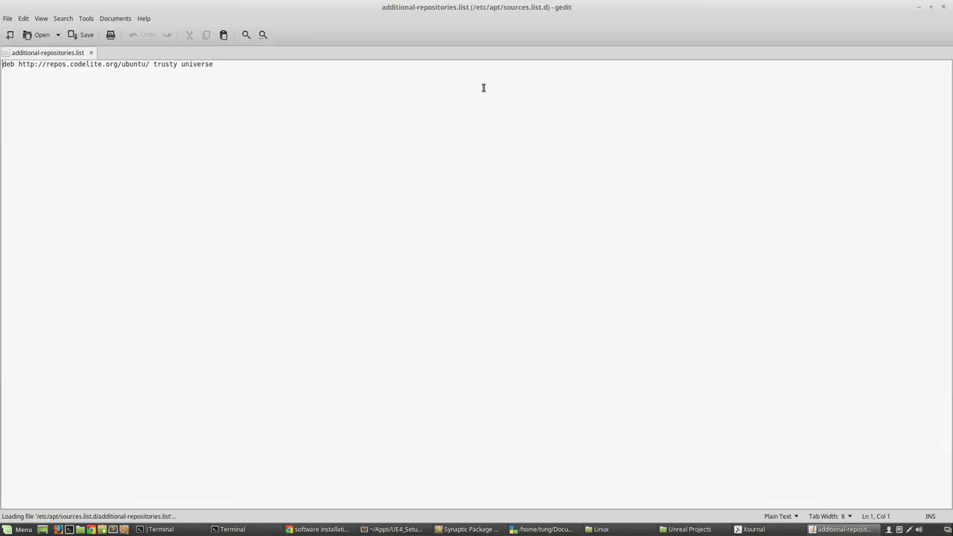
{"action": "left_click_drag", "start_coordinate": [480, 7], "coordinate": [699, 164]}
{"action": "left_click_drag", "start_coordinate": [764, 225], "coordinate": [500, 227]}
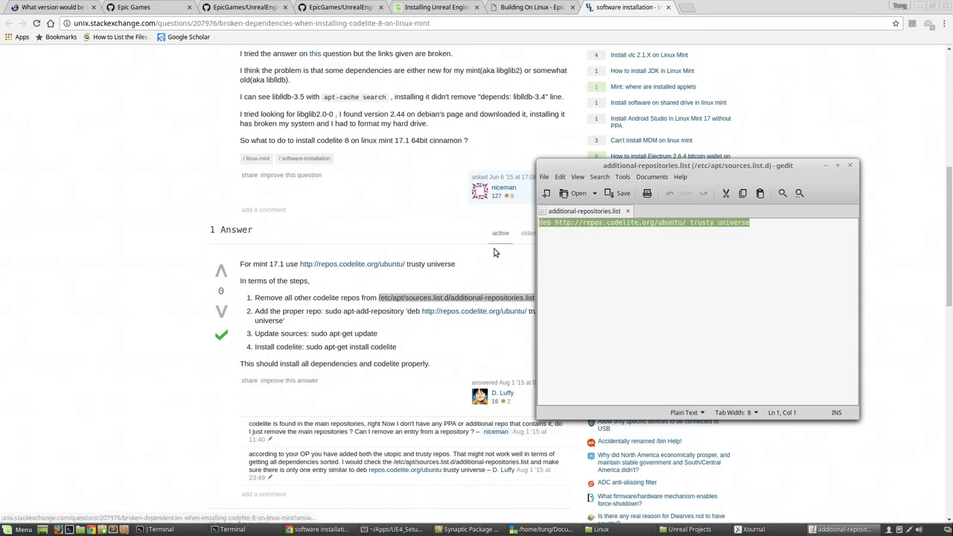
{"action": "left_click_drag", "start_coordinate": [682, 165], "coordinate": [717, 198]}
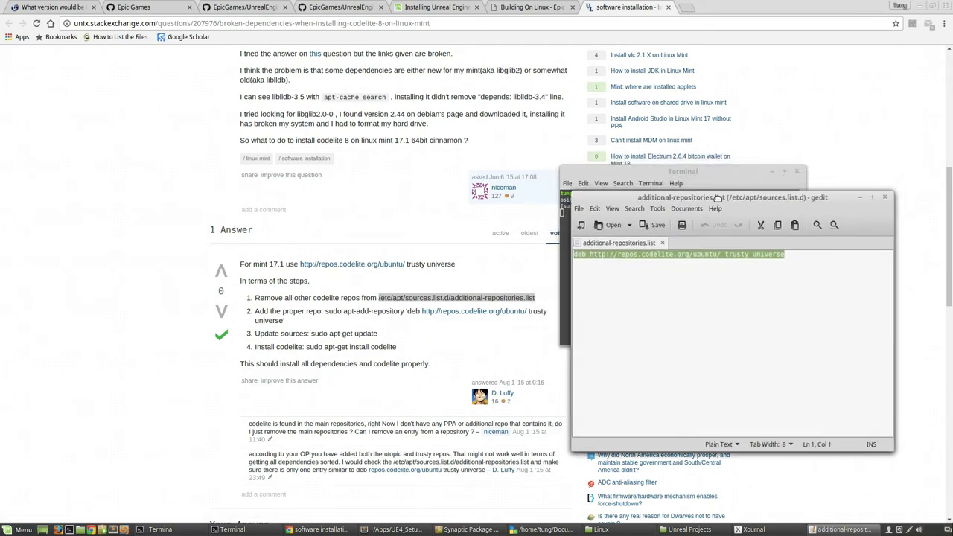
{"action": "double_click", "coordinate": [655, 254]}
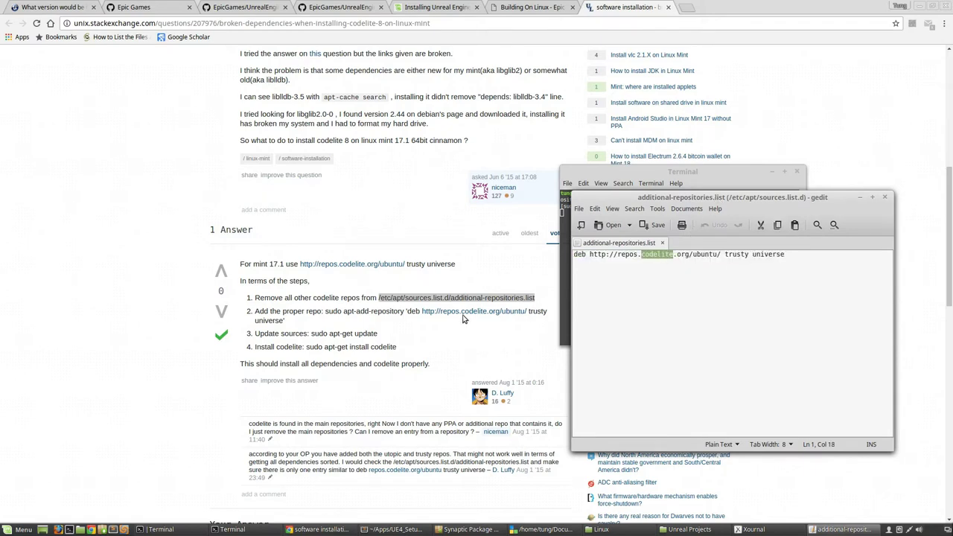
{"action": "left_click", "coordinate": [853, 298]}
{"action": "double_click", "coordinate": [659, 254]}
{"action": "left_click_drag", "start_coordinate": [787, 254], "coordinate": [573, 253]}
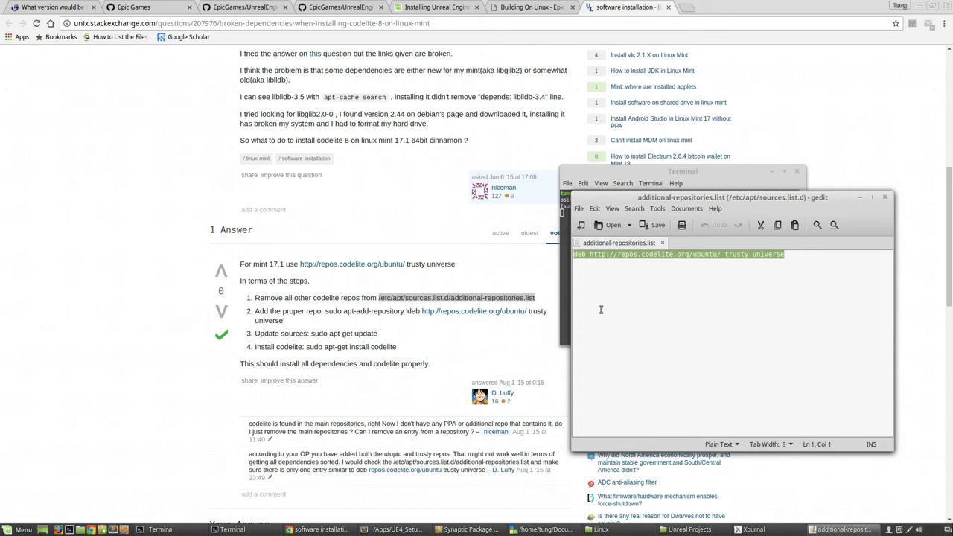
{"action": "left_click", "coordinate": [659, 293]}
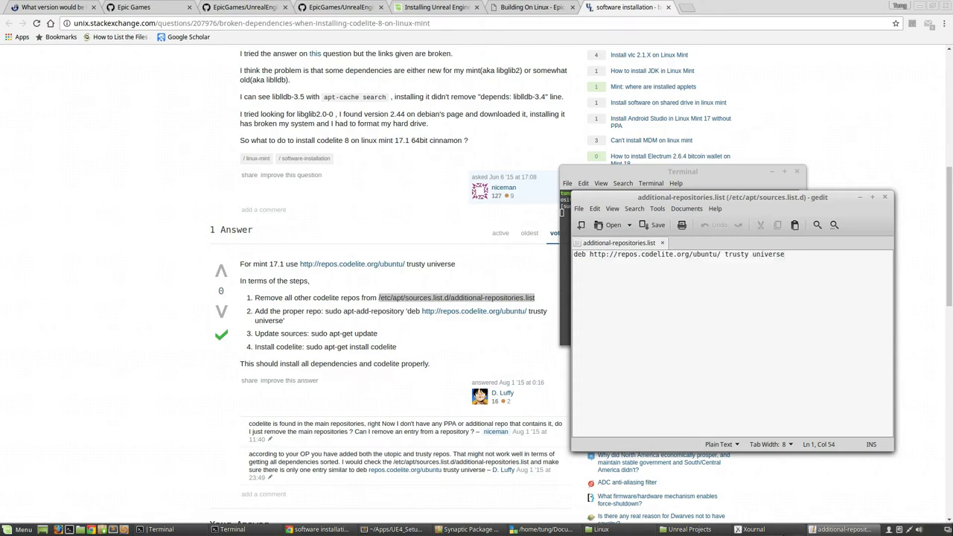
Move Synaptic to the right and recheck the codelite-dbg and codelite package details.
{"action": "left_click", "coordinate": [487, 531]}
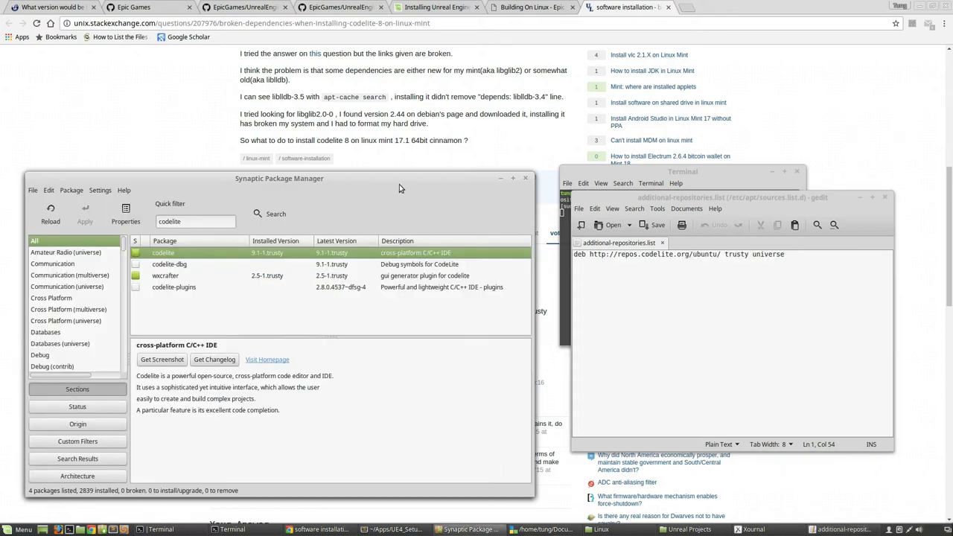
{"action": "left_click_drag", "start_coordinate": [393, 186], "coordinate": [835, 179]}
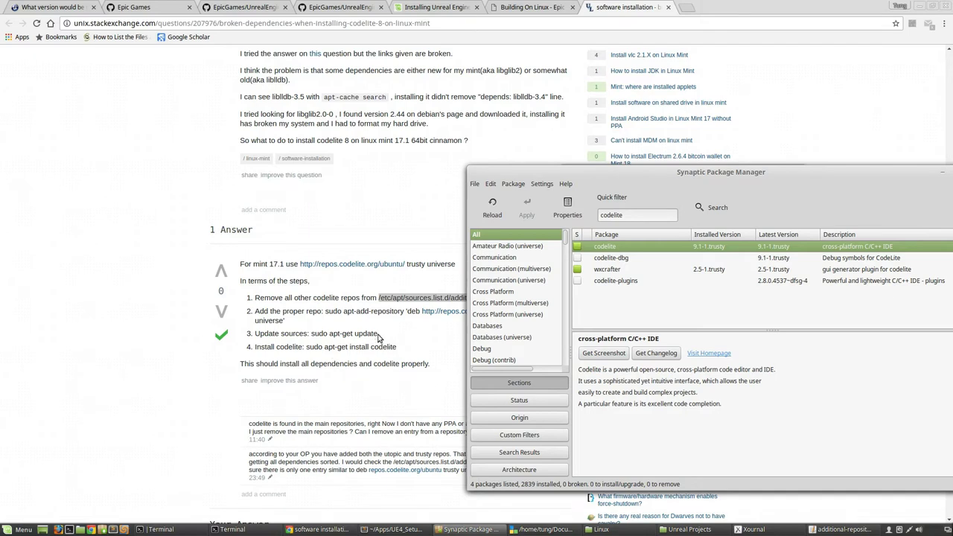
{"action": "left_click", "coordinate": [609, 257]}
{"action": "left_click", "coordinate": [603, 248]}
Move the CodeLite window up-left and bring the Stack Exchange answer to the front.
{"action": "left_click", "coordinate": [571, 529]}
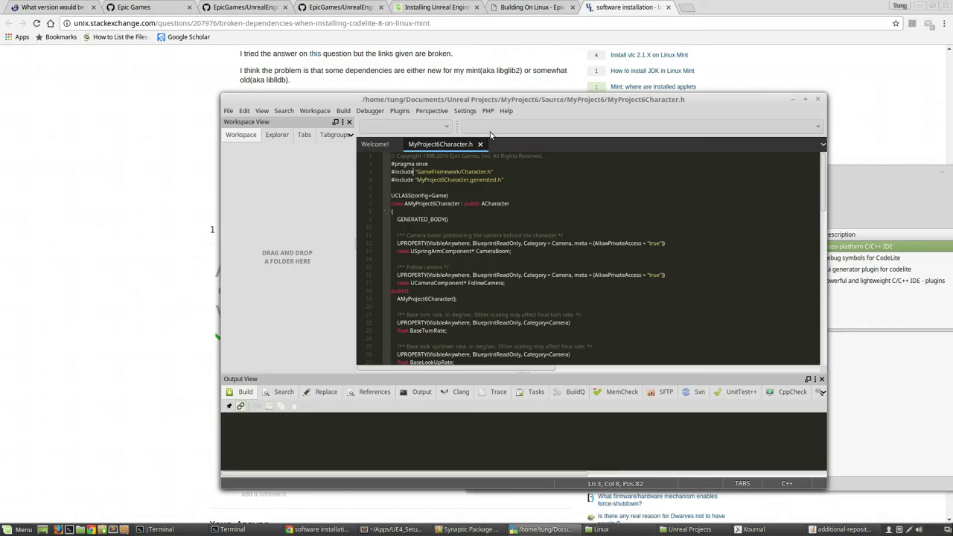
{"action": "left_click_drag", "start_coordinate": [533, 111], "coordinate": [396, 91]}
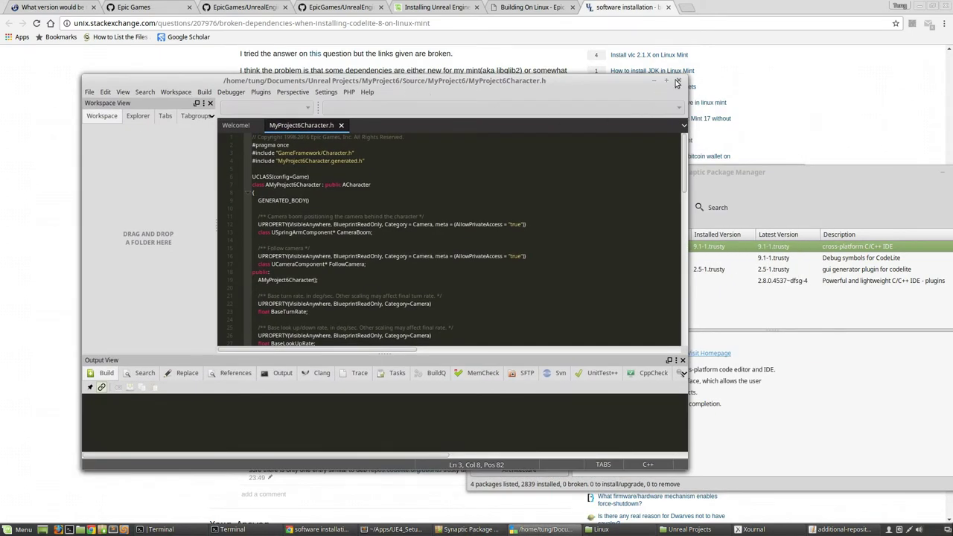
{"action": "left_click", "coordinate": [766, 102]}
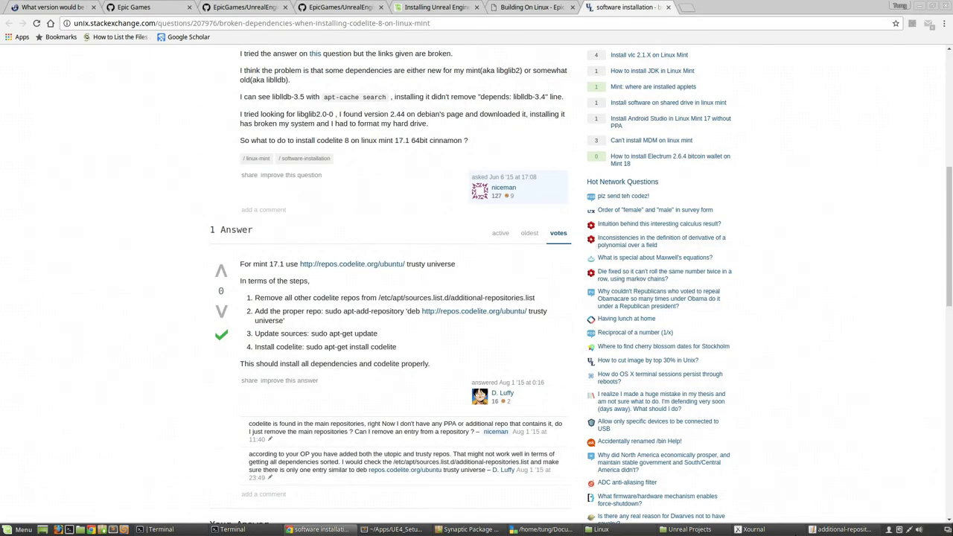
Move the Xournal agenda notes to the upper left and review agenda item 3.
{"action": "key", "text": "alt+Tab"}
{"action": "left_click", "coordinate": [699, 172]}
{"action": "left_click_drag", "start_coordinate": [699, 171], "coordinate": [294, 120]}
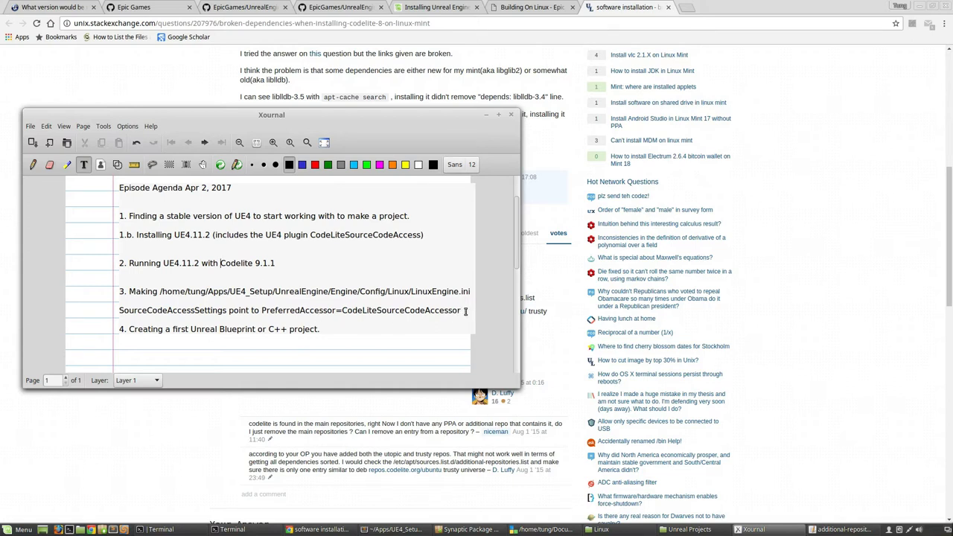
{"action": "left_click_drag", "start_coordinate": [462, 312], "coordinate": [120, 291]}
{"action": "left_click", "coordinate": [332, 294]}
Insert blank lines after the SourceCodeAccessSettings line, before item 4.
{"action": "left_click", "coordinate": [458, 309]}
{"action": "key", "text": "Return"}
{"action": "key", "text": "Return"}
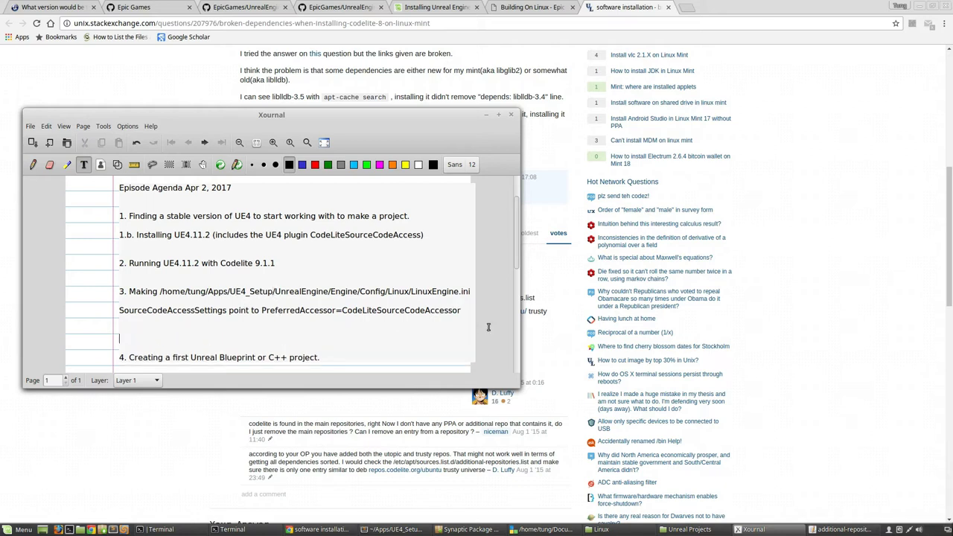
{"action": "key", "text": "Return"}
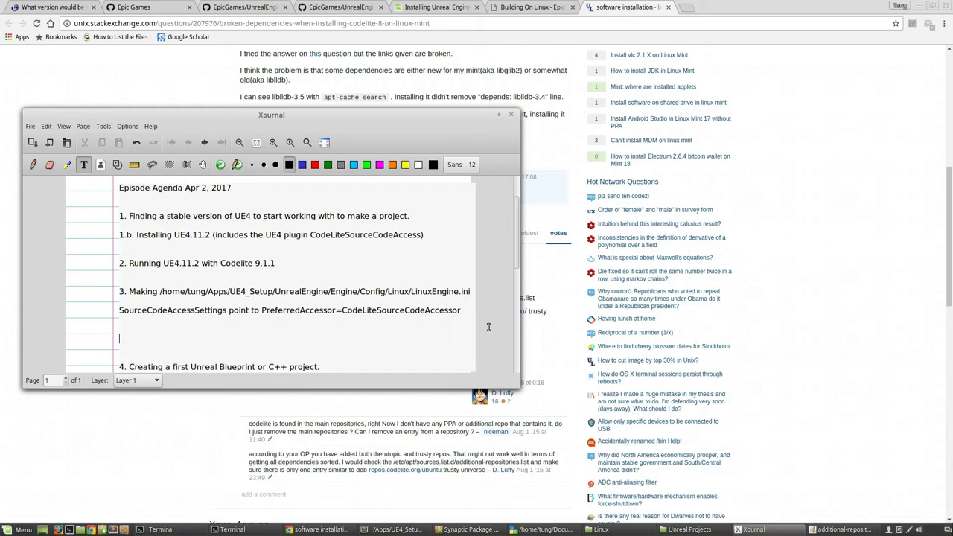
Navigate Nemo to Engine/Plugins/Developer in detailed list view.
{"action": "left_click", "coordinate": [648, 530]}
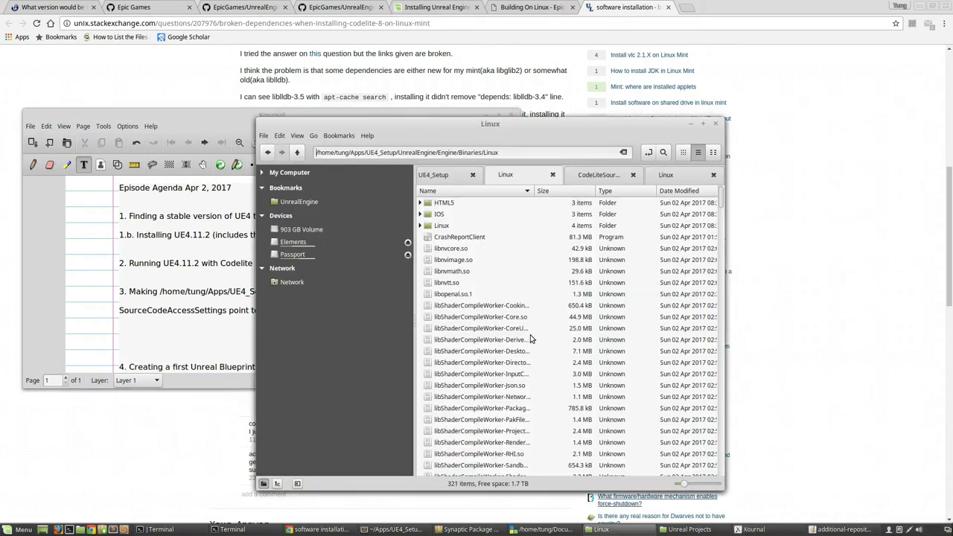
{"action": "left_click", "coordinate": [297, 153]}
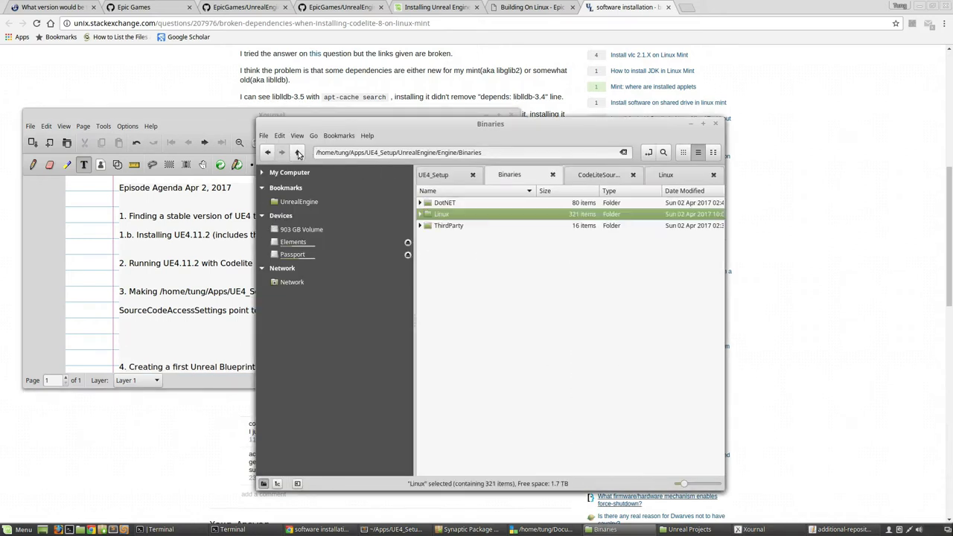
{"action": "left_click", "coordinate": [298, 154]}
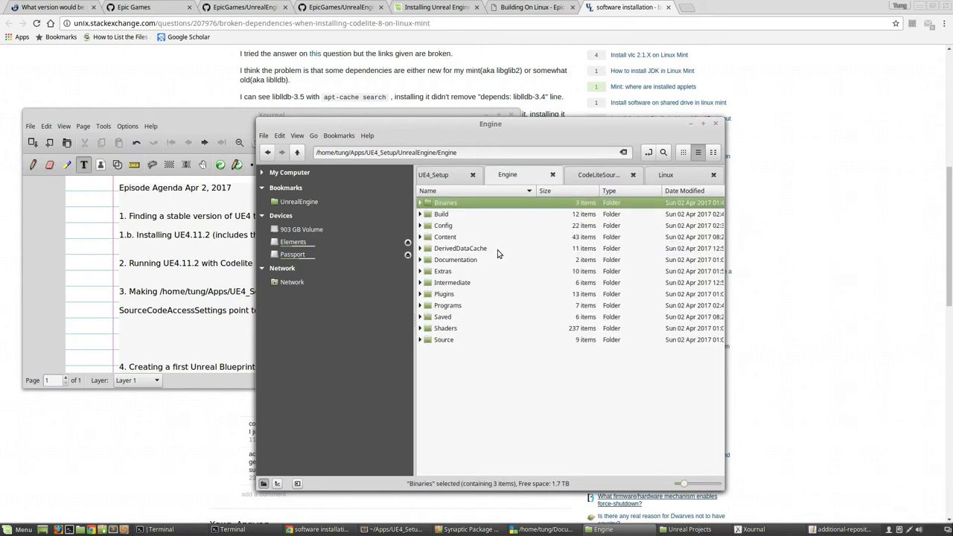
{"action": "double_click", "coordinate": [454, 294]}
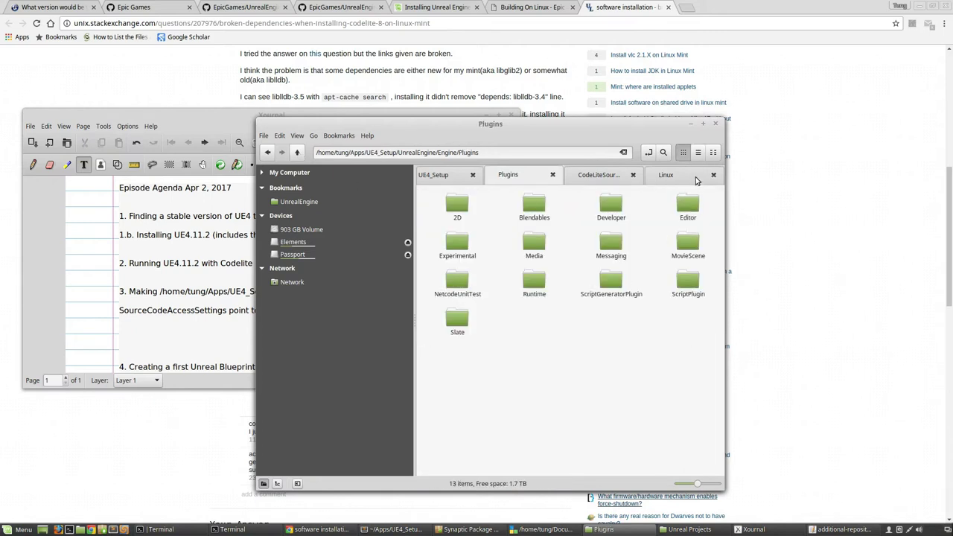
{"action": "left_click", "coordinate": [697, 152]}
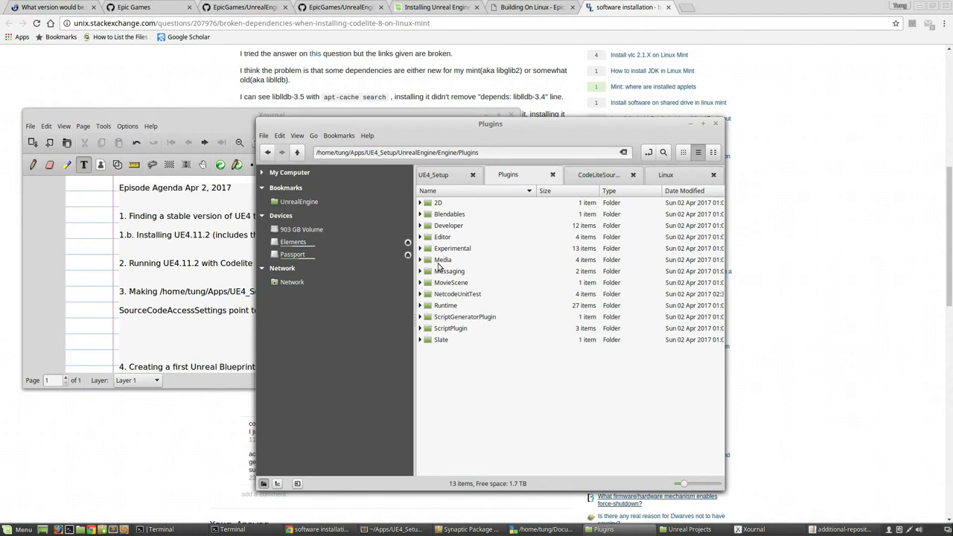
{"action": "double_click", "coordinate": [439, 227]}
Expand CodeLiteSourceCodeAccess and its Binaries and Source folders.
{"action": "left_click", "coordinate": [444, 215]}
{"action": "left_click", "coordinate": [420, 215]}
{"action": "left_click_drag", "start_coordinate": [539, 127], "coordinate": [766, 125]}
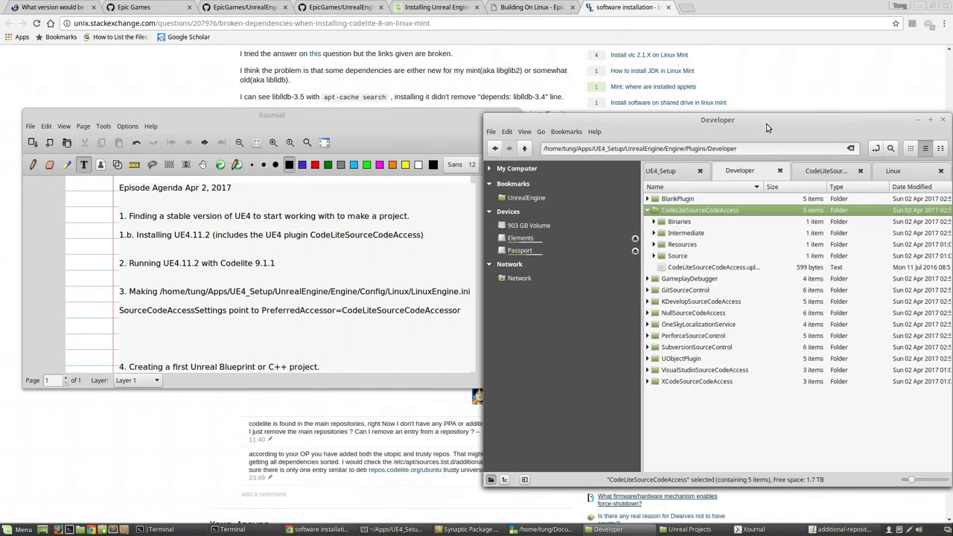
{"action": "left_click", "coordinate": [653, 221]}
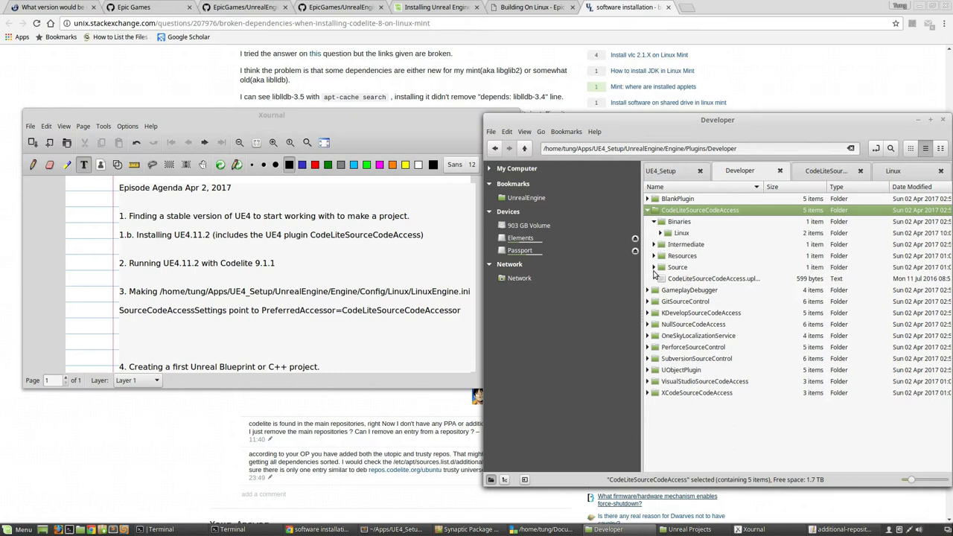
{"action": "left_click", "coordinate": [653, 267]}
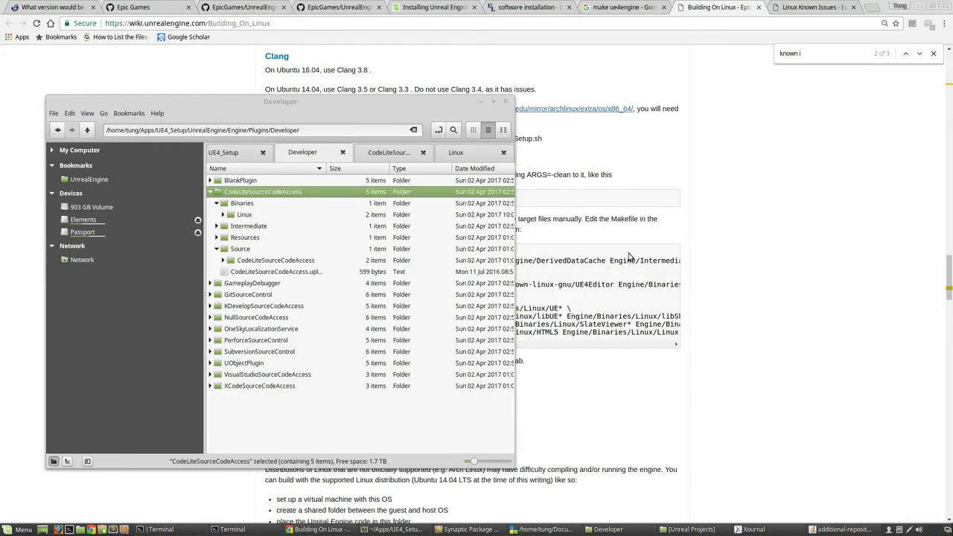
Launch ./UE4Editor from the Engine/Binaries/Linux terminal to reopen MyProject7.
{"action": "left_click", "coordinate": [469, 111]}
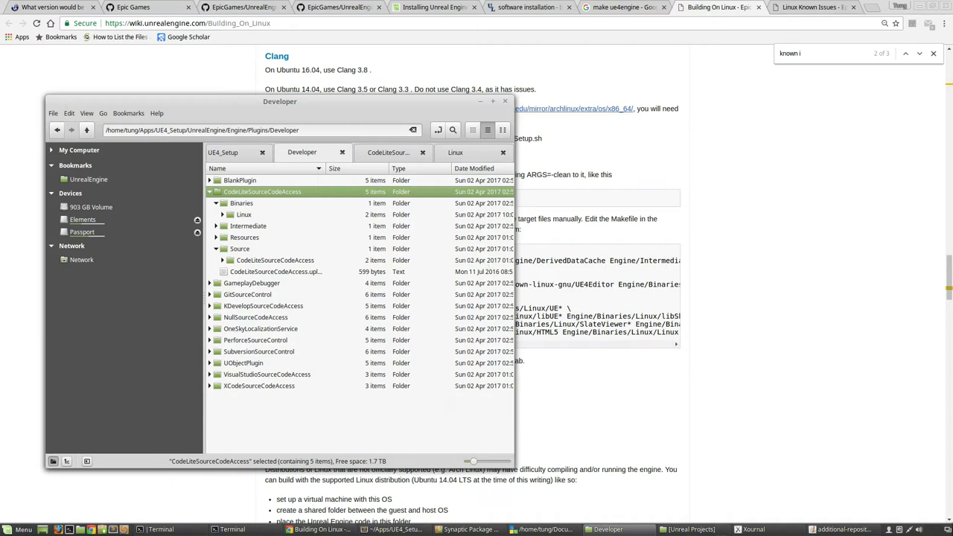
{"action": "mouse_move", "coordinate": [468, 529]}
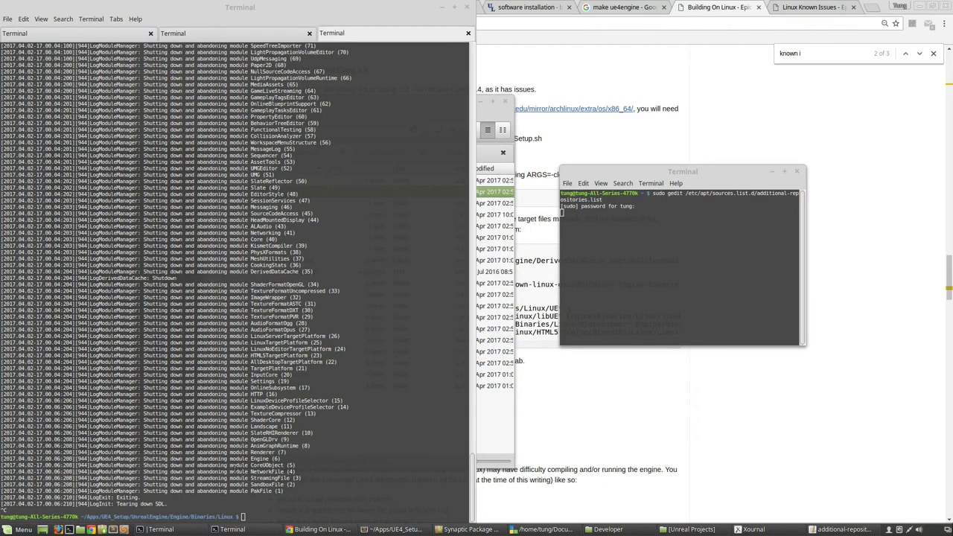
{"action": "left_click", "coordinate": [235, 469]}
{"action": "type", "text": "./UE4Editor"}
{"action": "key", "text": "Return"}
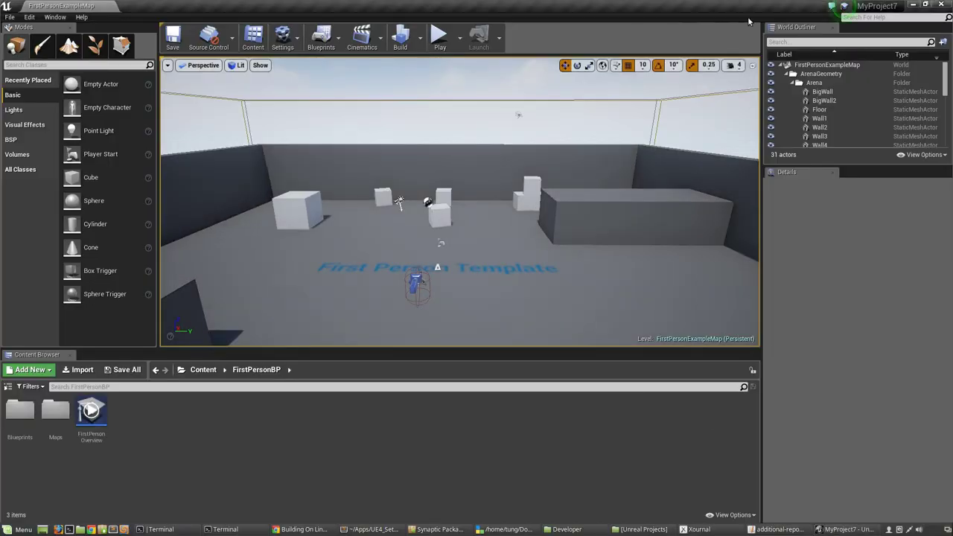
Open Edit > Plugins and list the Programming category.
{"action": "left_click", "coordinate": [11, 17]}
{"action": "mouse_move", "coordinate": [32, 17]}
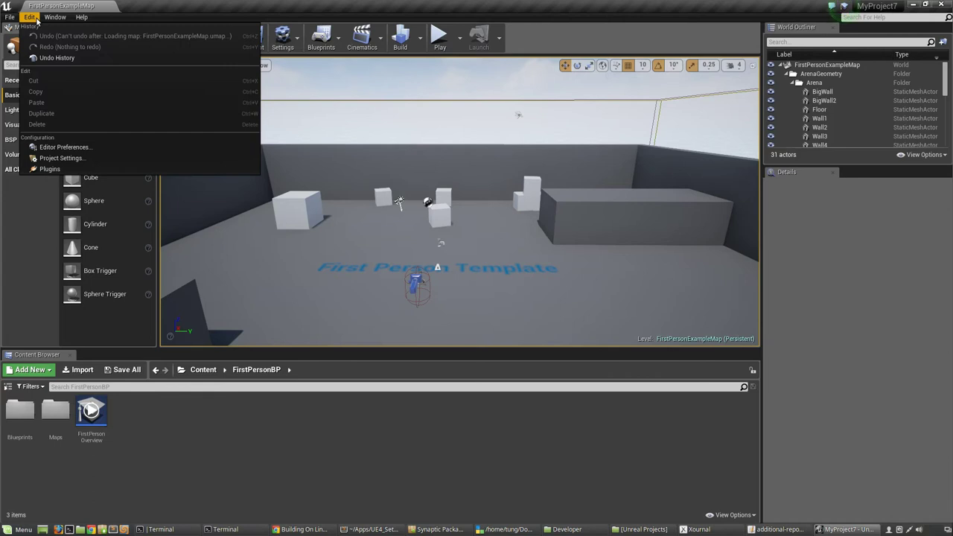
{"action": "left_click", "coordinate": [65, 168]}
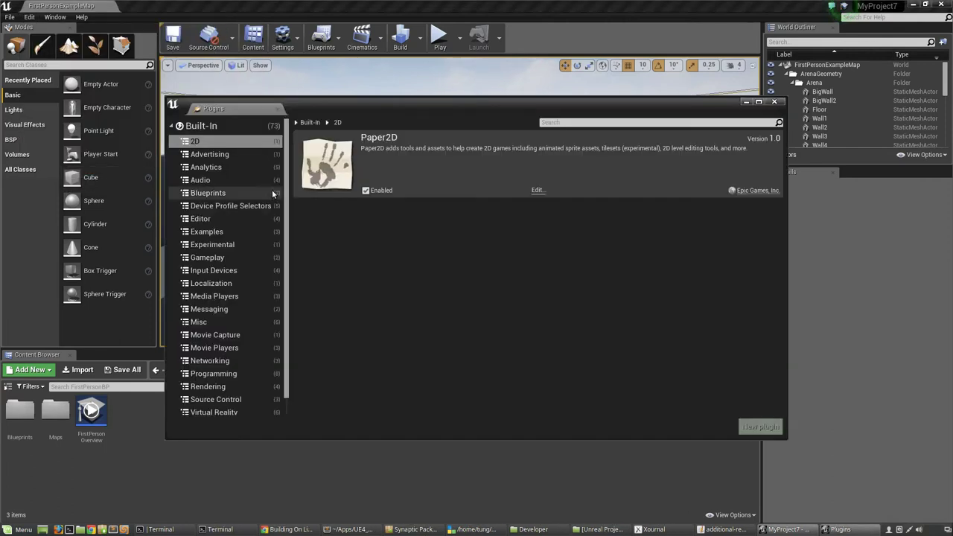
{"action": "scroll", "coordinate": [228, 297], "scroll_direction": "down", "scroll_amount": 1}
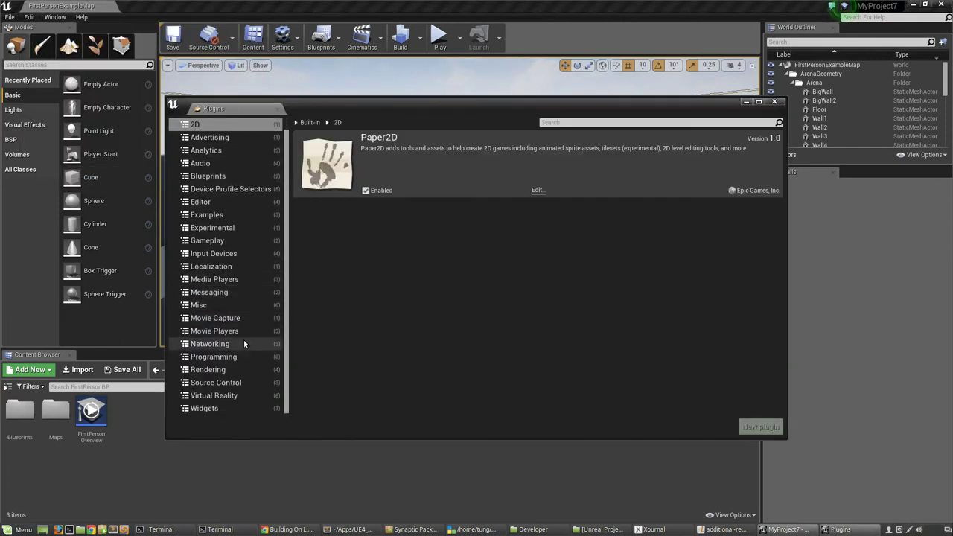
{"action": "scroll", "coordinate": [239, 331], "scroll_direction": "up", "scroll_amount": 1}
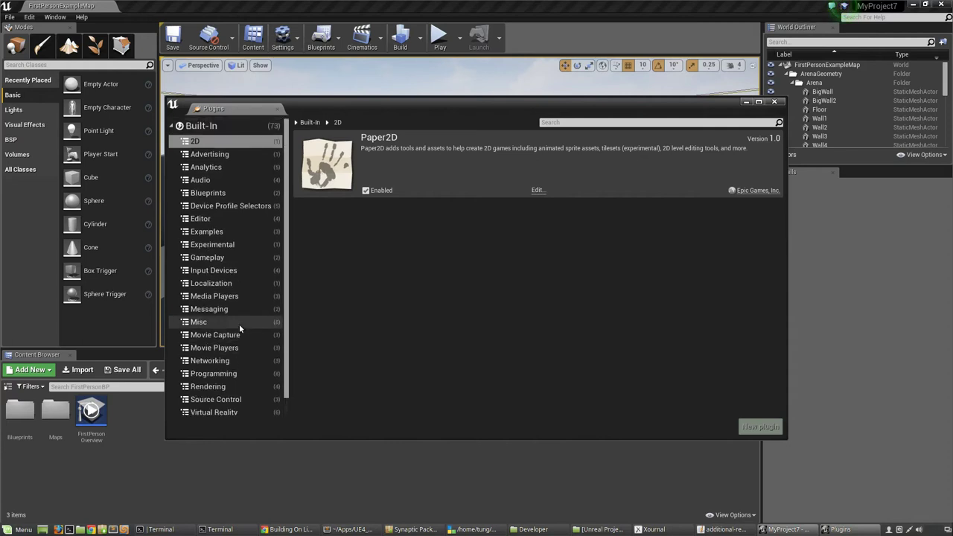
{"action": "left_click", "coordinate": [224, 374]}
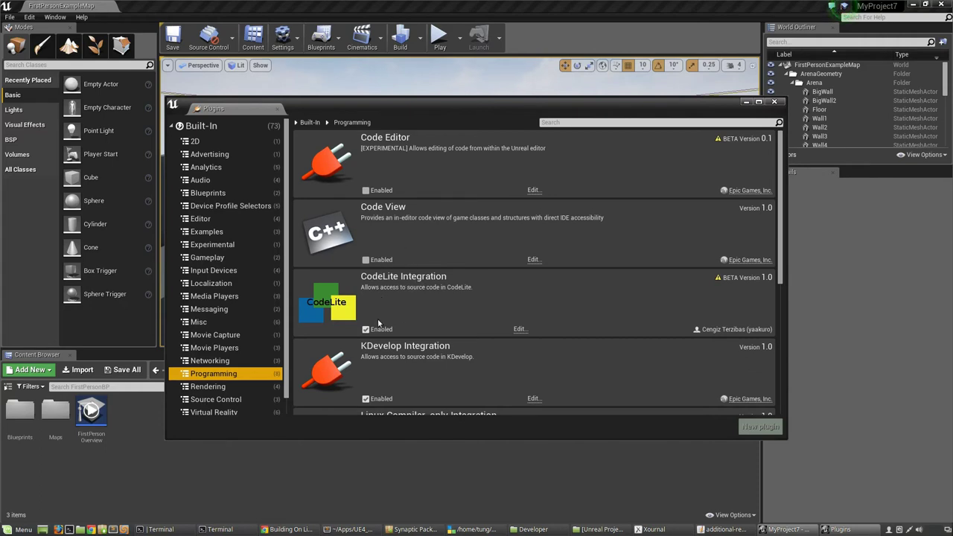
Scroll the Programming plugins to confirm CodeLite Integration is enabled.
{"action": "left_click_drag", "start_coordinate": [444, 107], "coordinate": [325, 106]}
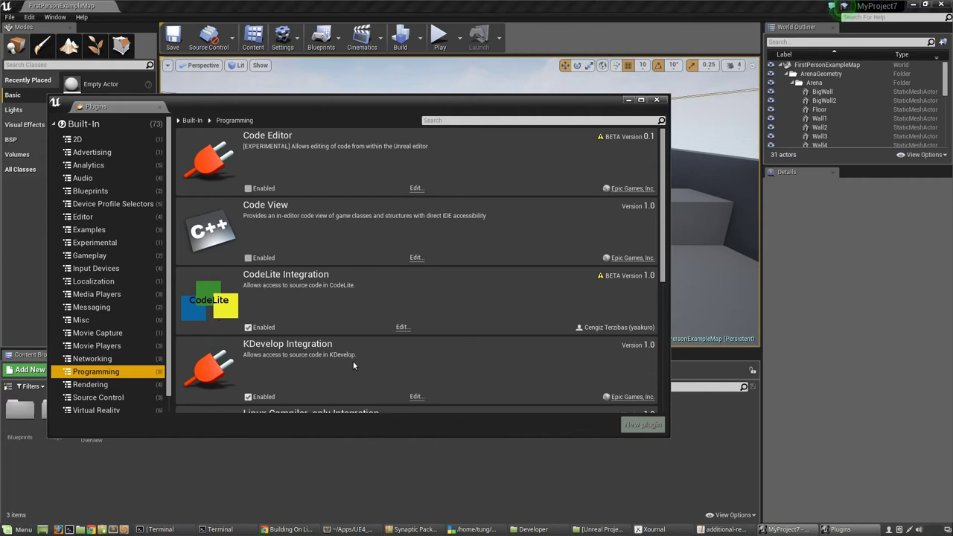
{"action": "scroll", "coordinate": [352, 361], "scroll_direction": "down", "scroll_amount": 6}
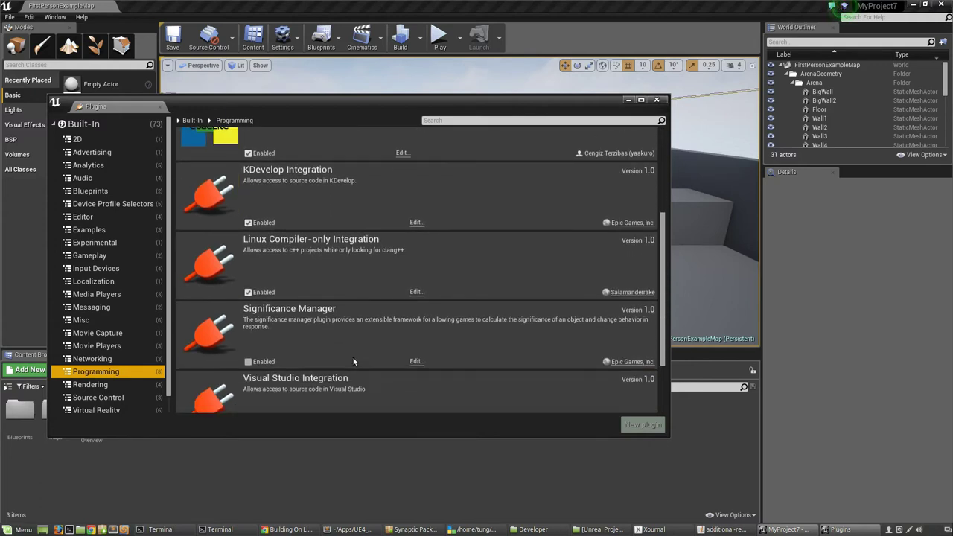
{"action": "scroll", "coordinate": [352, 357], "scroll_direction": "down", "scroll_amount": 2}
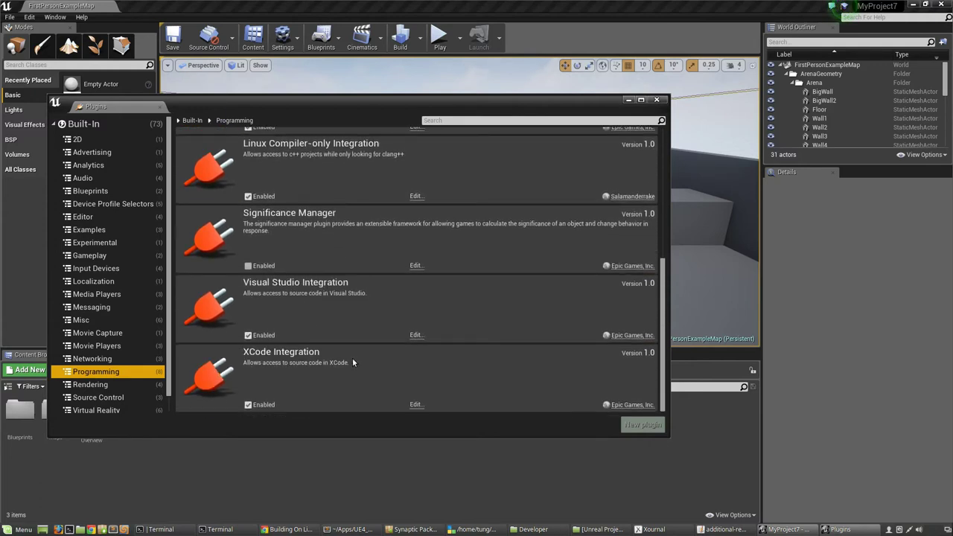
{"action": "scroll", "coordinate": [352, 357], "scroll_direction": "up", "scroll_amount": 1}
{"action": "left_click", "coordinate": [528, 529]}
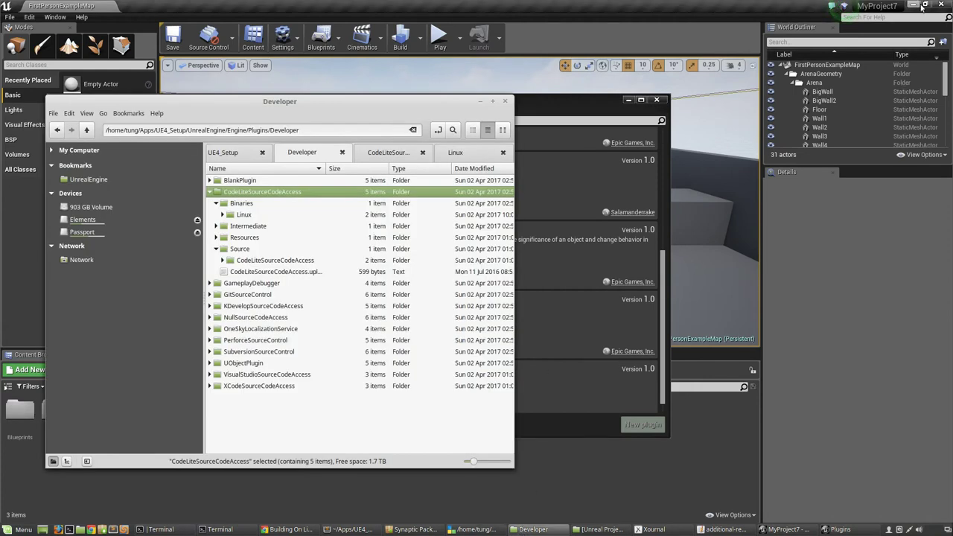
Minimize Unreal Editor and bring the Developer plugins folder forward.
{"action": "left_click", "coordinate": [913, 6]}
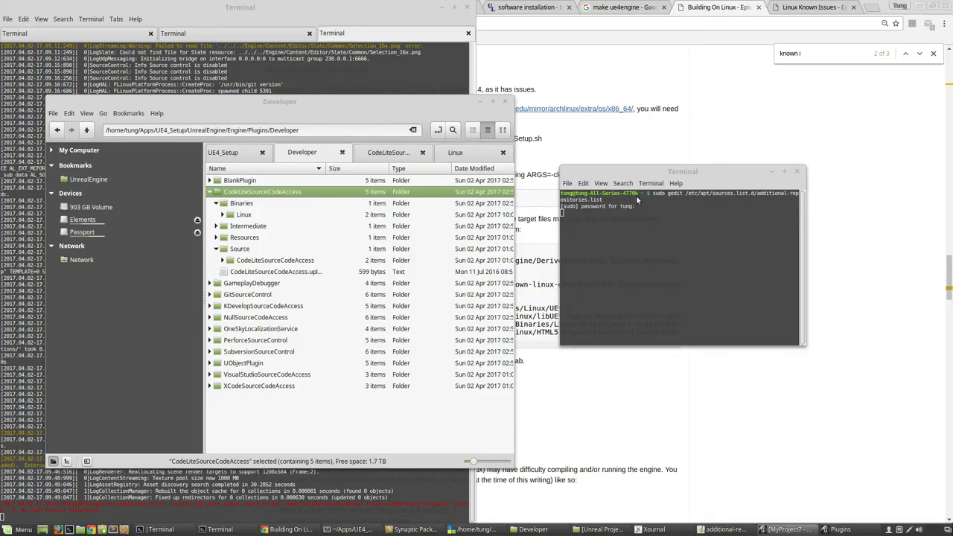
{"action": "left_click", "coordinate": [648, 219]}
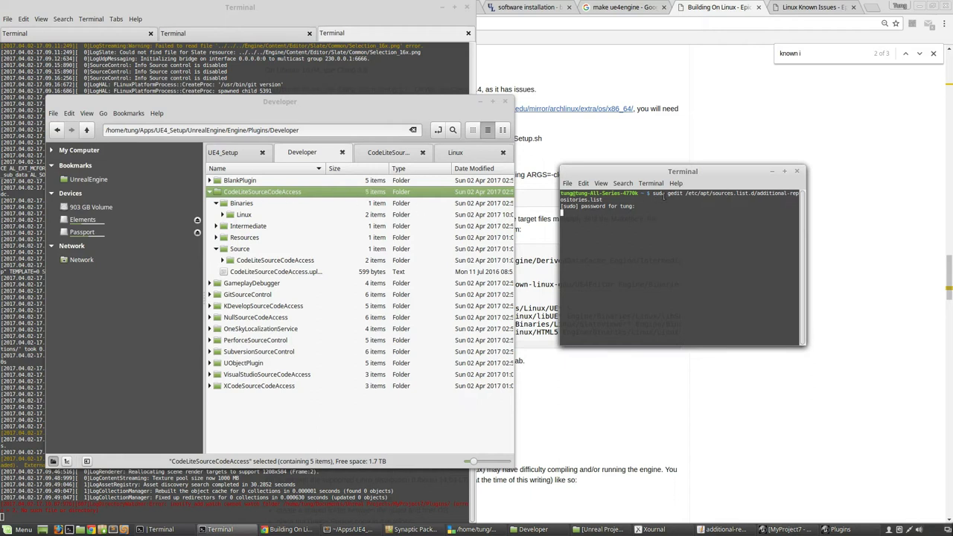
{"action": "left_click", "coordinate": [468, 98]}
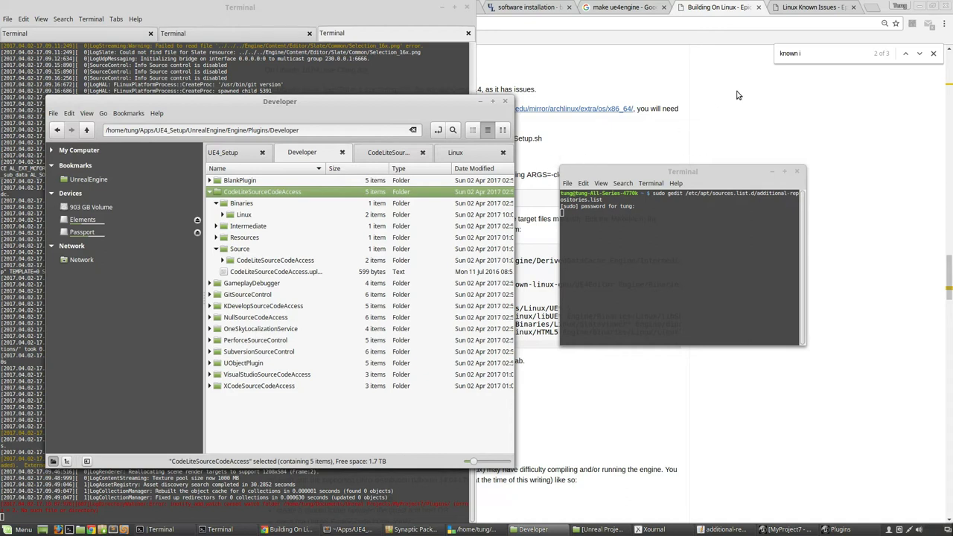
Copy the CodeLiteSourceCodeAccess folder name via Rename, then open a new Chrome tab.
{"action": "right_click", "coordinate": [308, 193]}
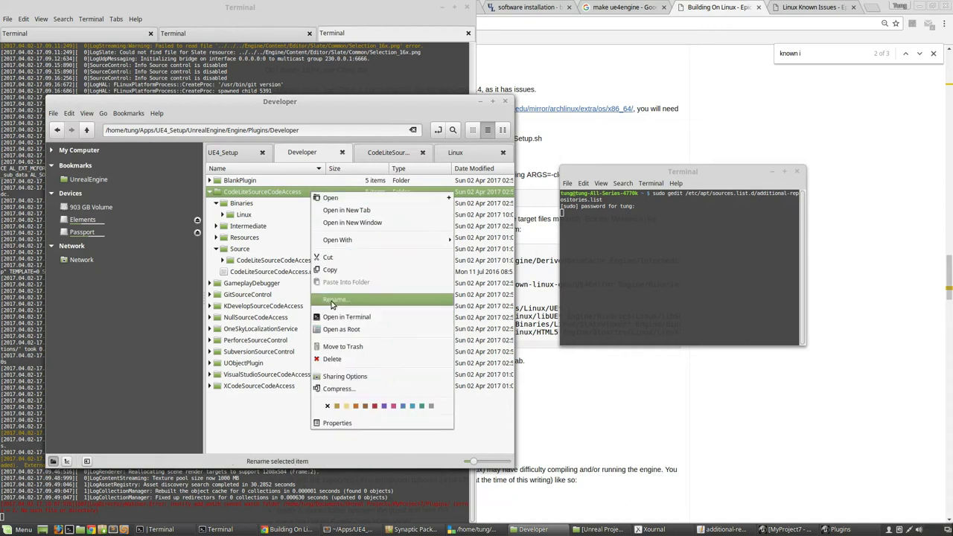
{"action": "left_click", "coordinate": [335, 299]}
{"action": "right_click", "coordinate": [285, 195]}
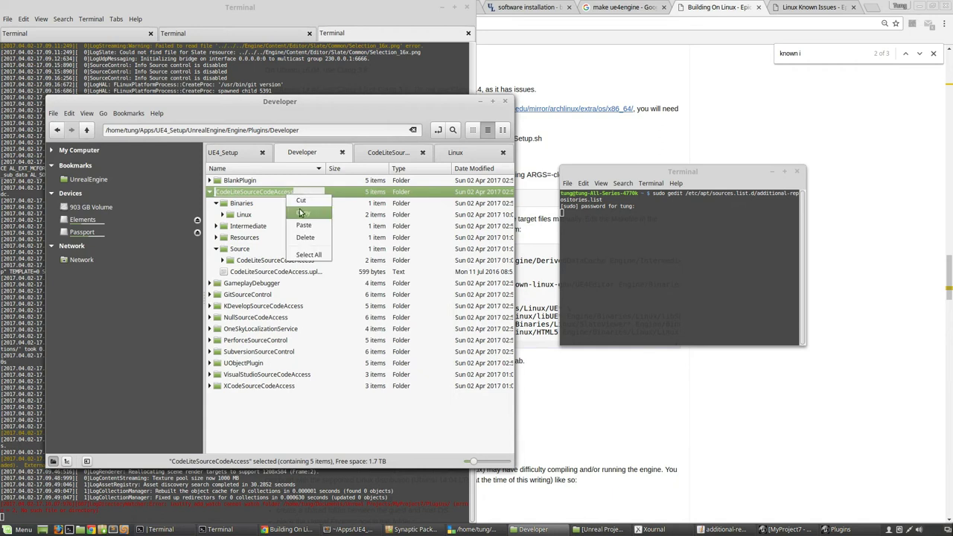
{"action": "left_click", "coordinate": [301, 208]}
{"action": "left_click", "coordinate": [881, 6]}
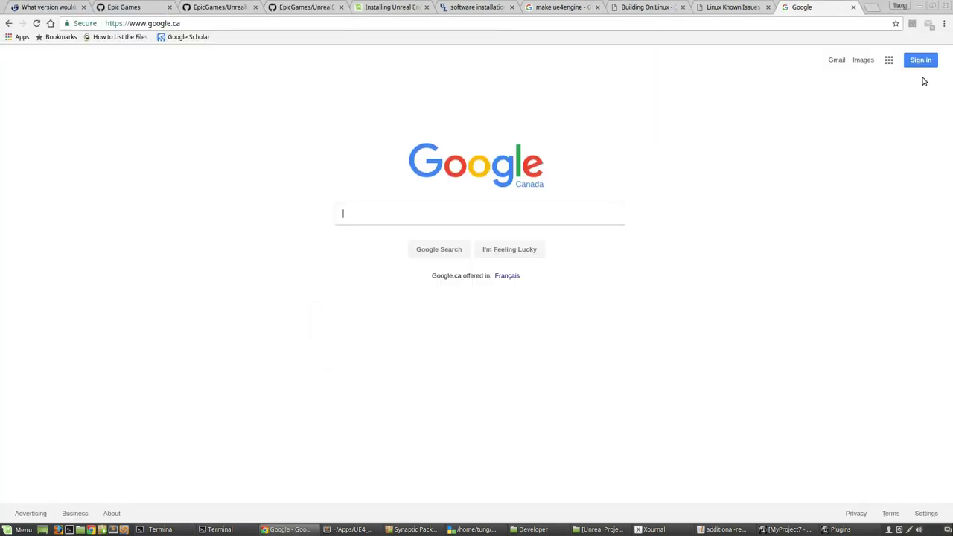
Search Google for CodeLiteSourceCodeAccess and open its GitHub Releases result.
{"action": "key", "text": "ctrl+v"}
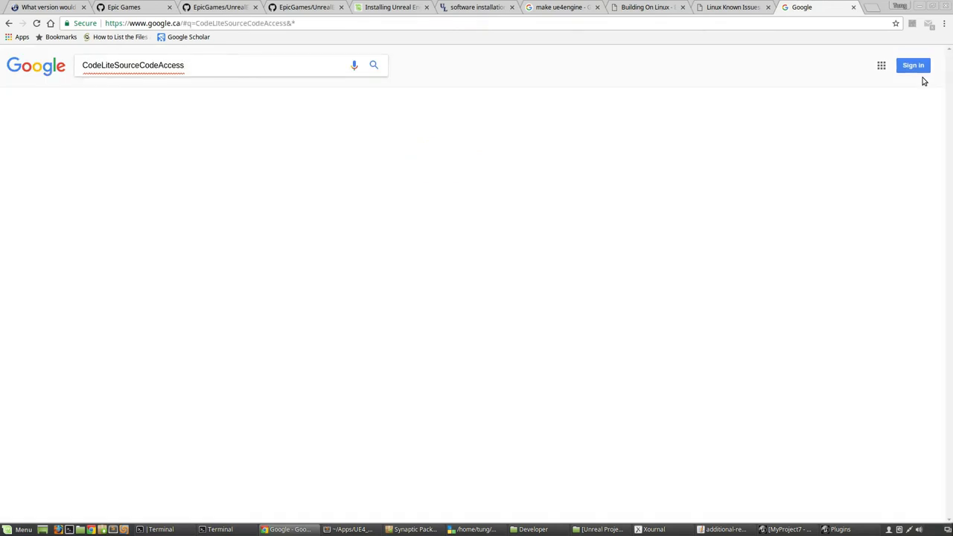
{"action": "left_click", "coordinate": [275, 69]}
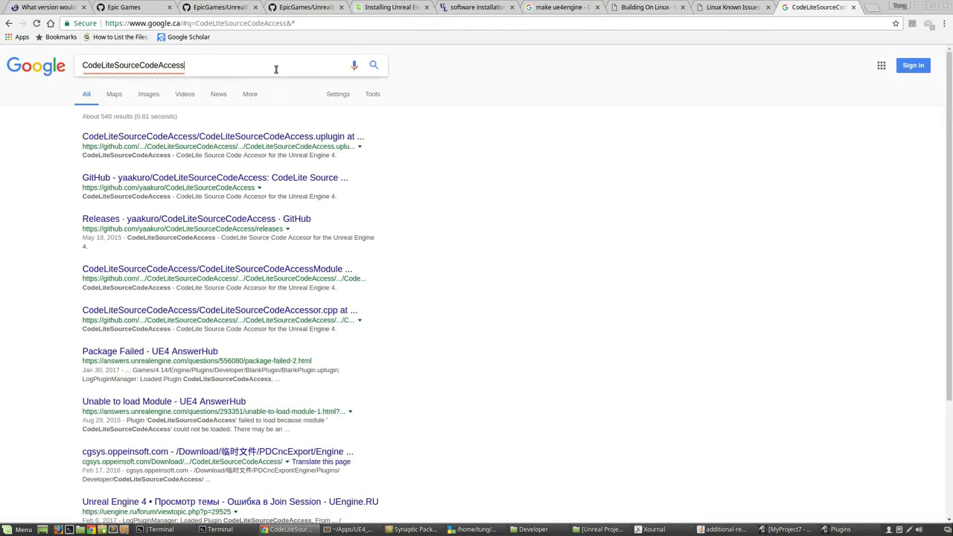
{"action": "left_click", "coordinate": [234, 220]}
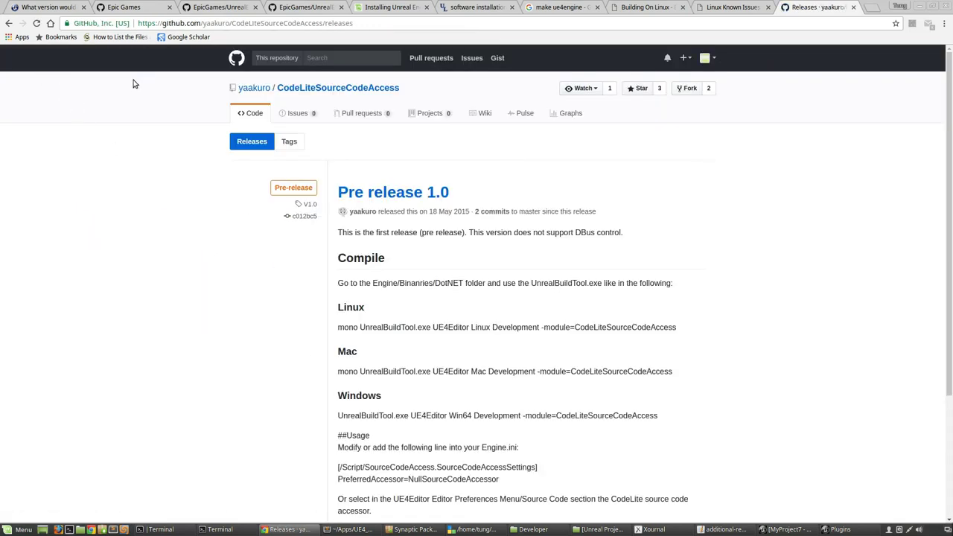
Open the repository main page, noting upstream integration since UE 4.9, then return to Nemo.
{"action": "left_click", "coordinate": [310, 90]}
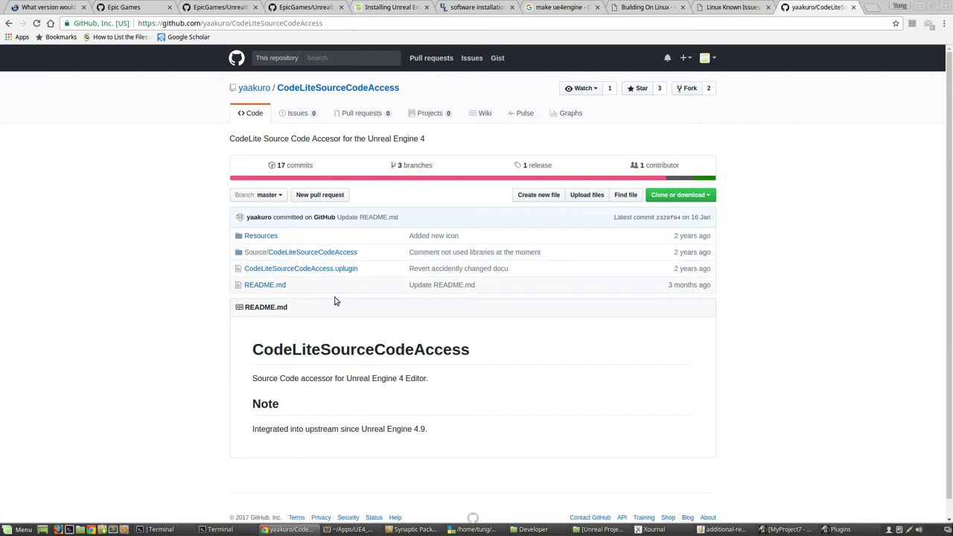
{"action": "scroll", "coordinate": [344, 319], "scroll_direction": "down", "scroll_amount": 1}
{"action": "scroll", "coordinate": [383, 344], "scroll_direction": "up", "scroll_amount": 1}
{"action": "left_click", "coordinate": [533, 529]}
{"action": "left_click", "coordinate": [357, 429]}
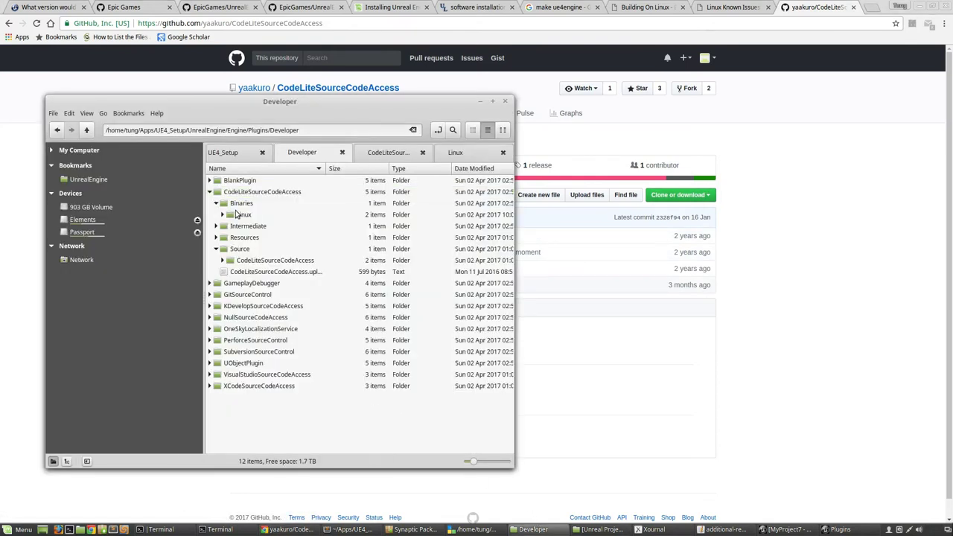
Collapse the plugin's Binaries and Source folders in Nemo.
{"action": "left_click", "coordinate": [238, 208]}
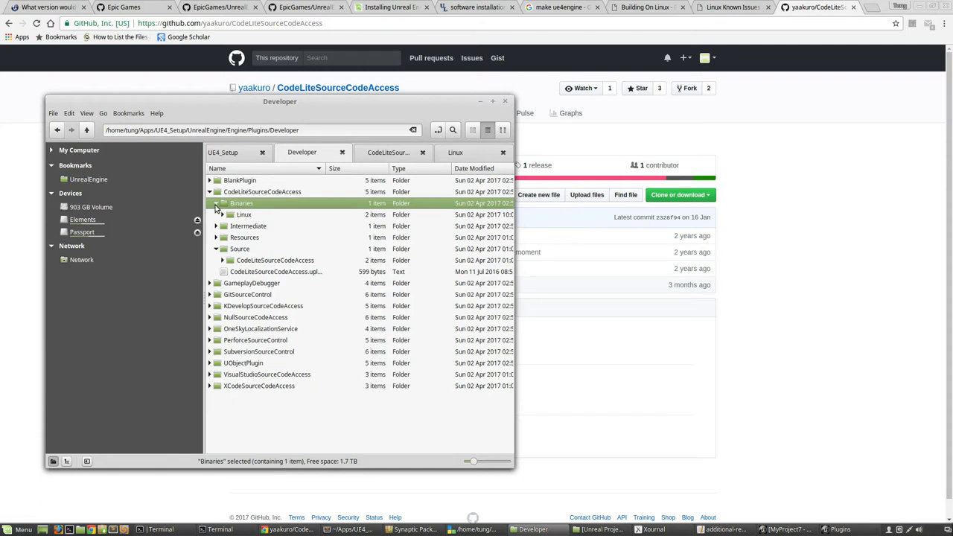
{"action": "left_click", "coordinate": [215, 204]}
{"action": "left_click", "coordinate": [215, 238]}
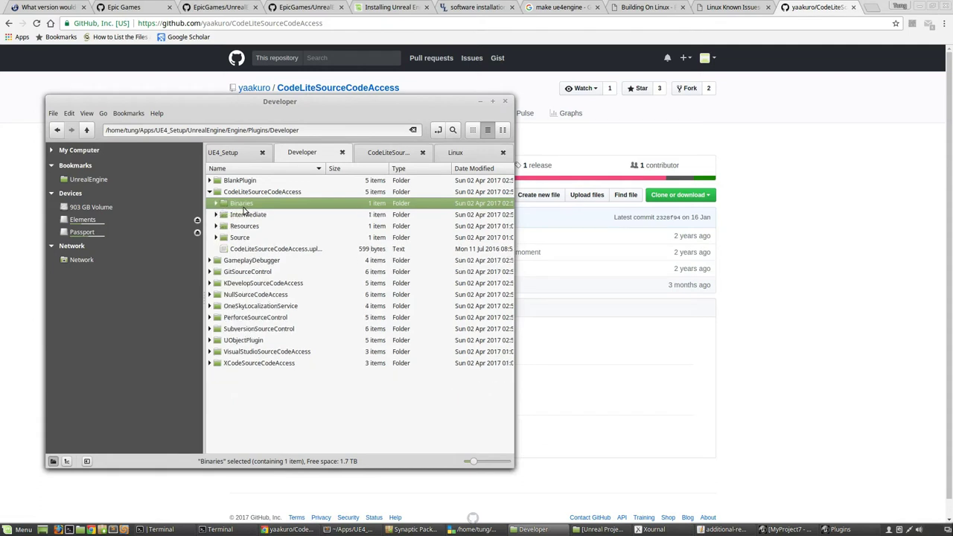
Return to Chrome's Building On Linux wiki page and scroll through it.
{"action": "left_click", "coordinate": [757, 293]}
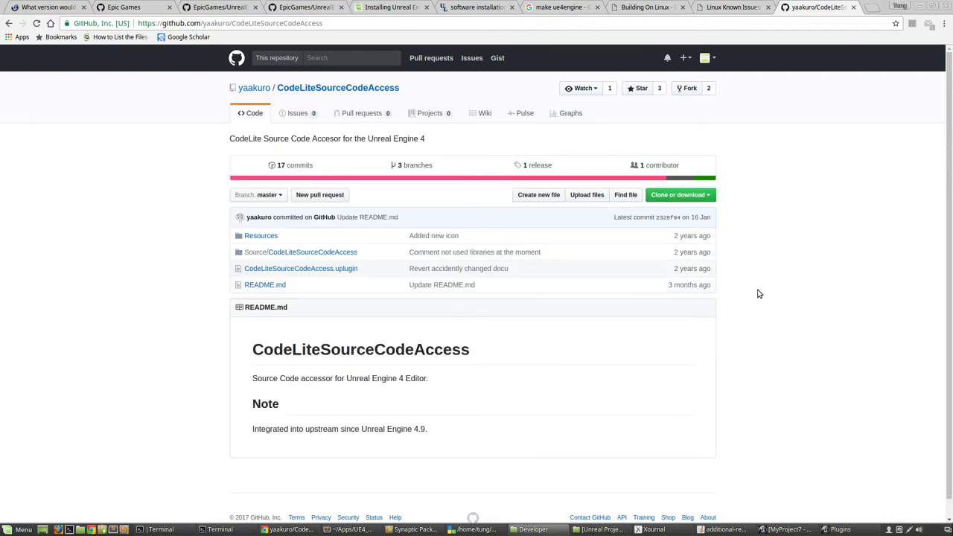
{"action": "key", "text": "ctrl+shift+Tab"}
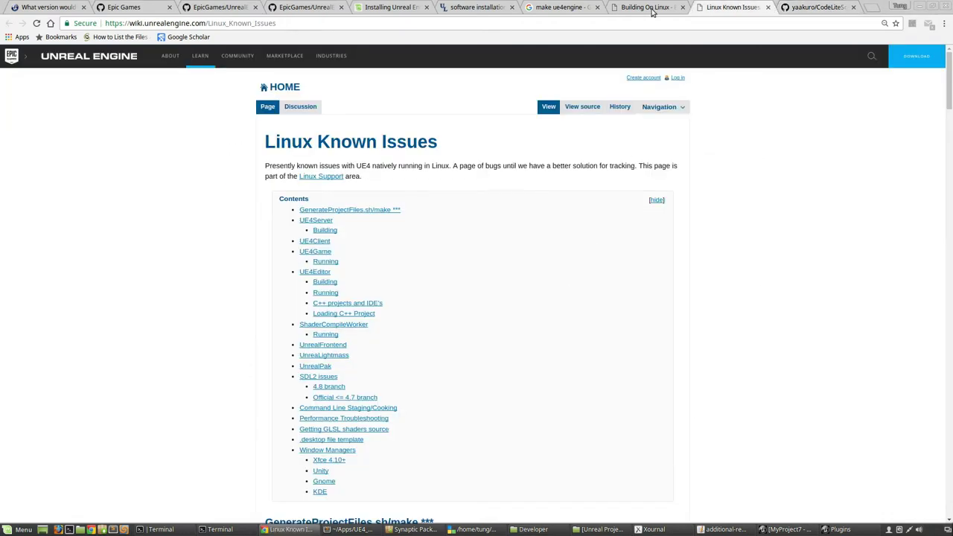
{"action": "key", "text": "ctrl+shift+Tab"}
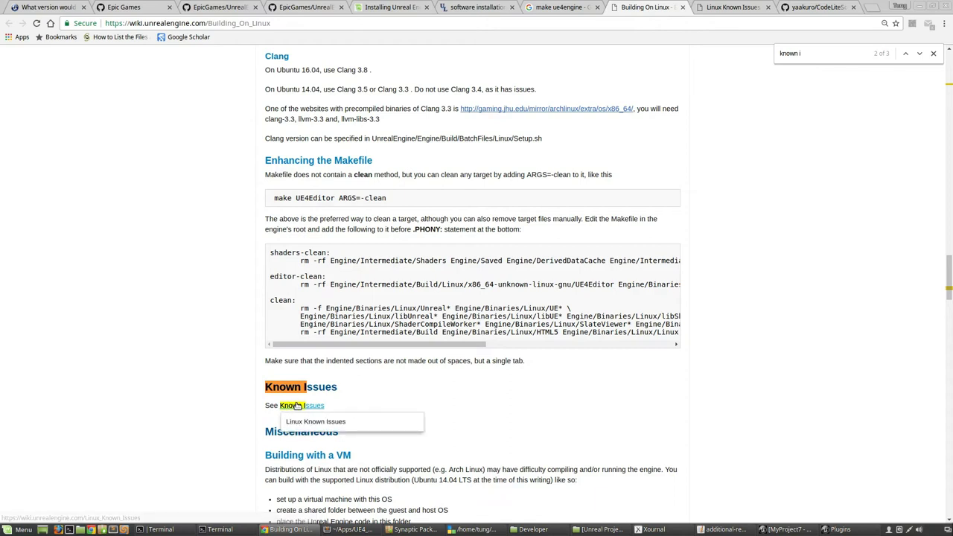
{"action": "left_click", "coordinate": [281, 24]}
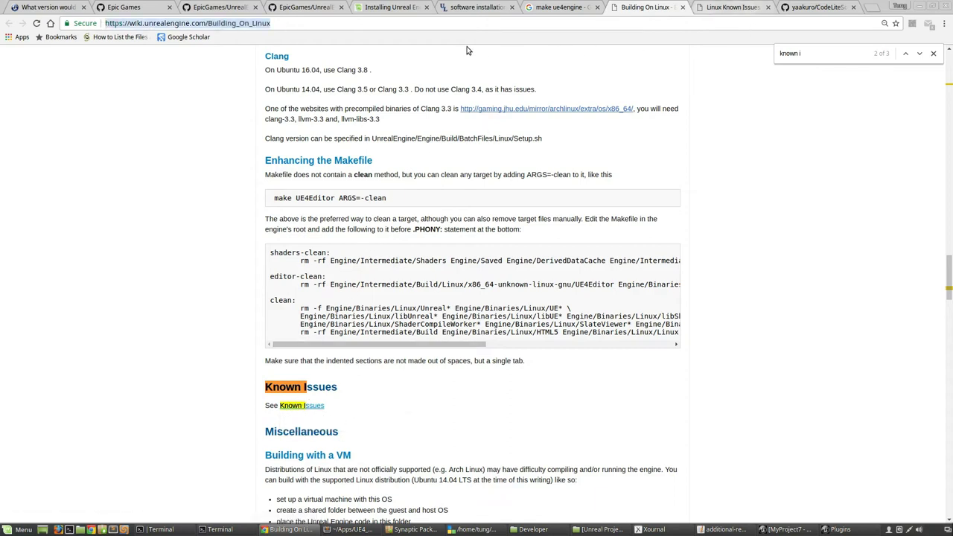
{"action": "scroll", "coordinate": [950, 155], "scroll_direction": "up", "scroll_amount": 3}
{"action": "scroll", "coordinate": [950, 155], "scroll_direction": "up", "scroll_amount": 10}
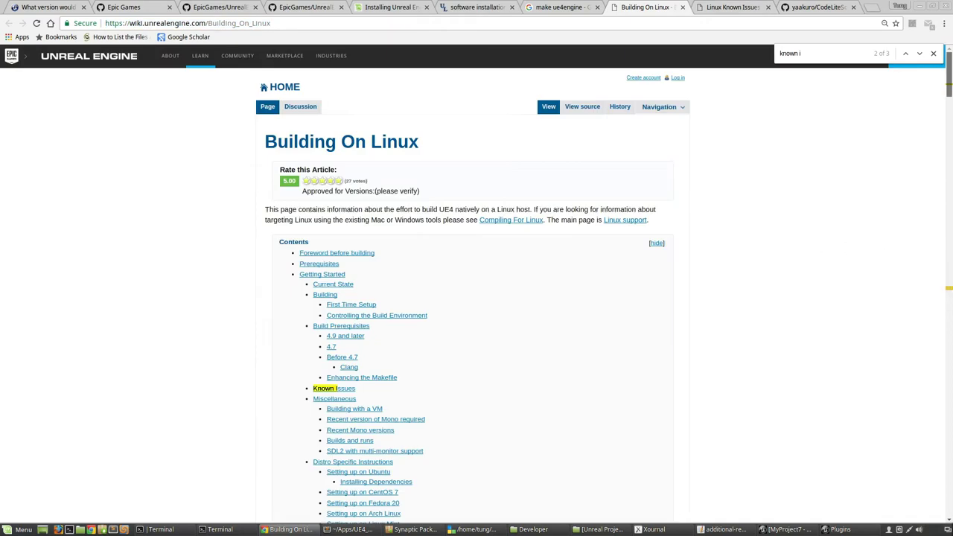
{"action": "scroll", "coordinate": [948, 155], "scroll_direction": "down", "scroll_amount": 15}
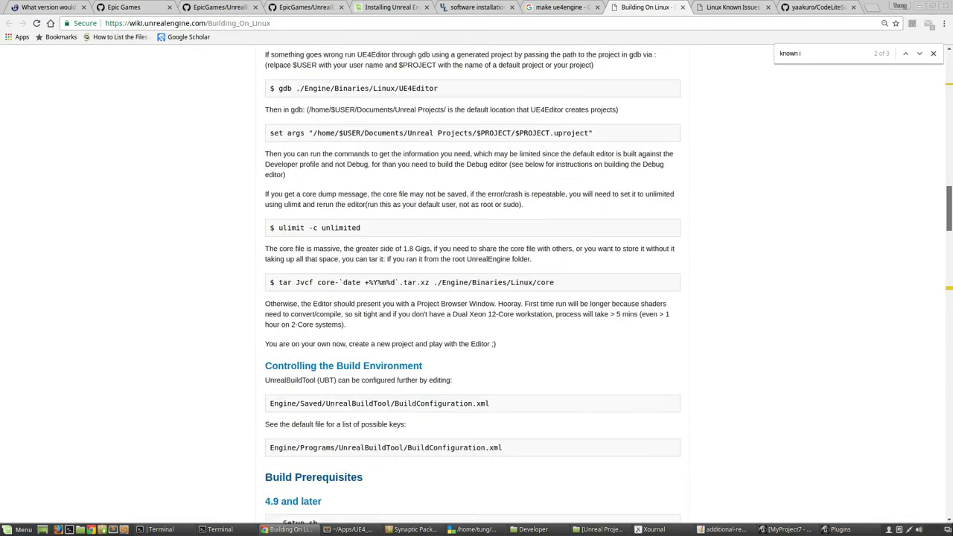
{"action": "scroll", "coordinate": [863, 68], "scroll_direction": "up", "scroll_amount": 15}
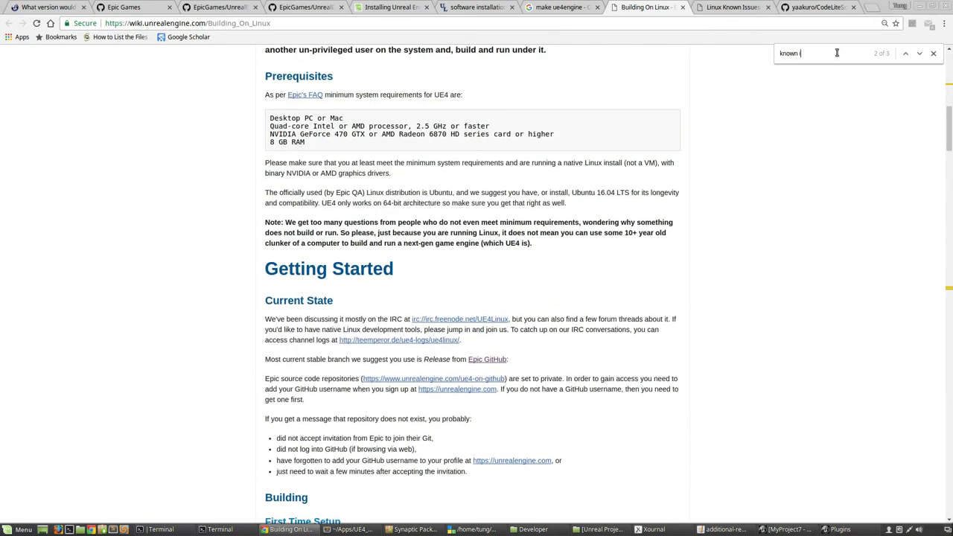
Find the 'known issues' match, then open the Linux Known Issues page.
{"action": "type", "text": "ssues"}
{"action": "key", "text": "Return"}
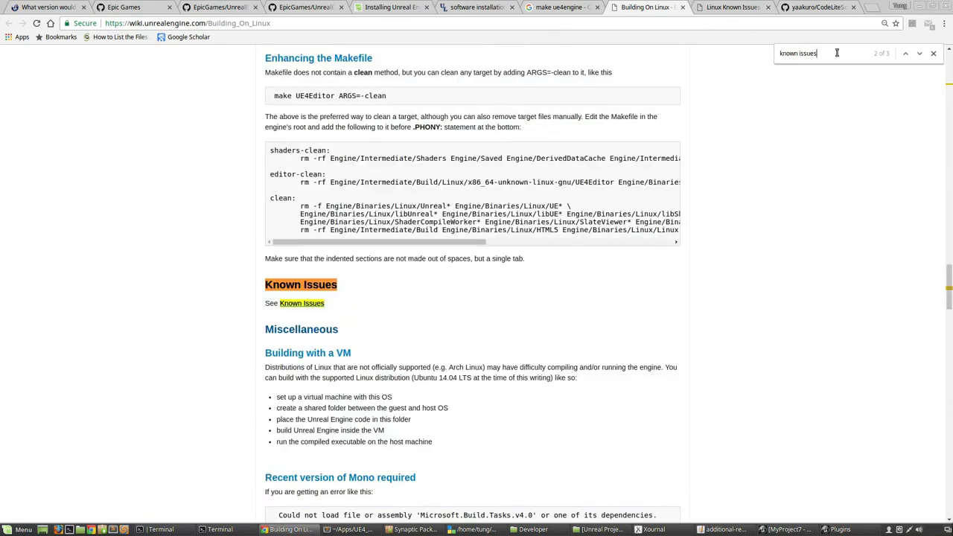
{"action": "left_click", "coordinate": [736, 7]}
{"action": "scroll", "coordinate": [430, 387], "scroll_direction": "down", "scroll_amount": 8}
Scroll to the 'C++ projects and IDE's' notes on the Linux Known Issues page and highlight them.
{"action": "scroll", "coordinate": [450, 416], "scroll_direction": "down", "scroll_amount": 15}
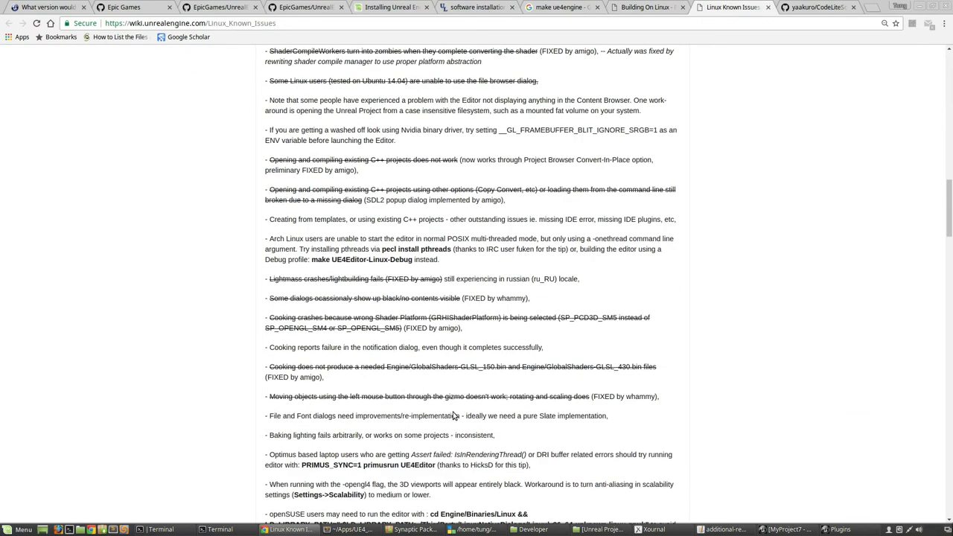
{"action": "scroll", "coordinate": [453, 411], "scroll_direction": "down", "scroll_amount": 12}
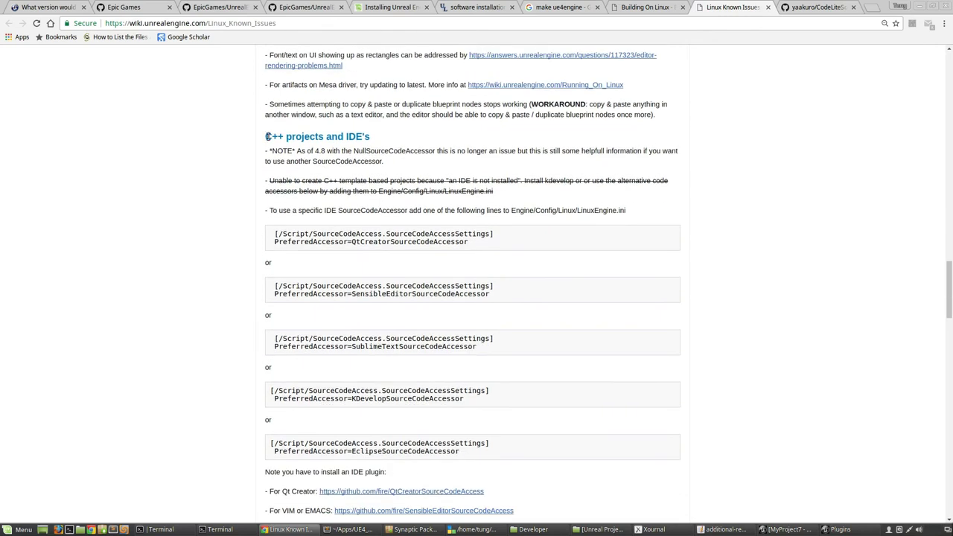
{"action": "left_click_drag", "start_coordinate": [267, 136], "coordinate": [496, 335]}
{"action": "scroll", "coordinate": [493, 316], "scroll_direction": "down", "scroll_amount": 1}
{"action": "scroll", "coordinate": [496, 335], "scroll_direction": "down", "scroll_amount": 1}
{"action": "left_click", "coordinate": [528, 469]}
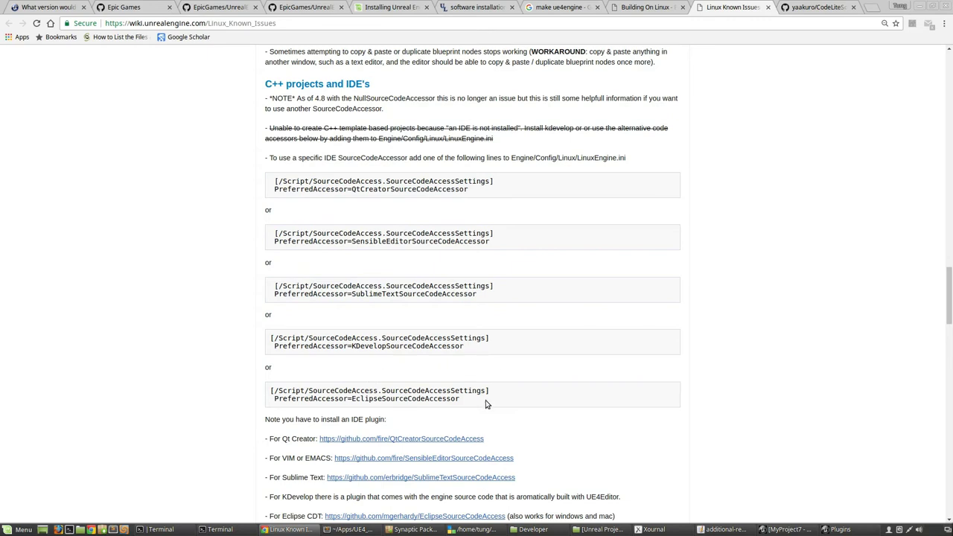
Highlight the KDevelop, Eclipse, SublimeText and QtCreator SourceCodeAccessor names.
{"action": "double_click", "coordinate": [380, 345]}
{"action": "double_click", "coordinate": [372, 399]}
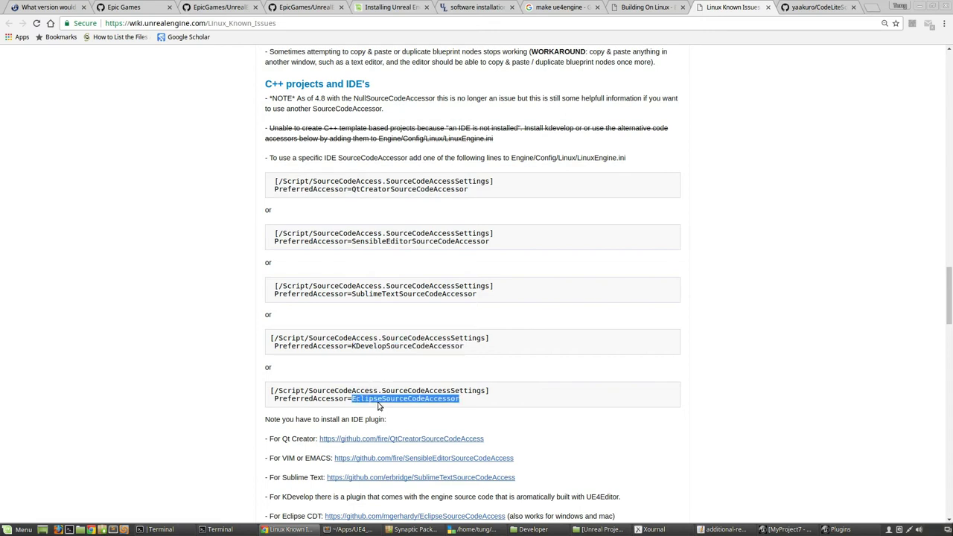
{"action": "double_click", "coordinate": [376, 293]}
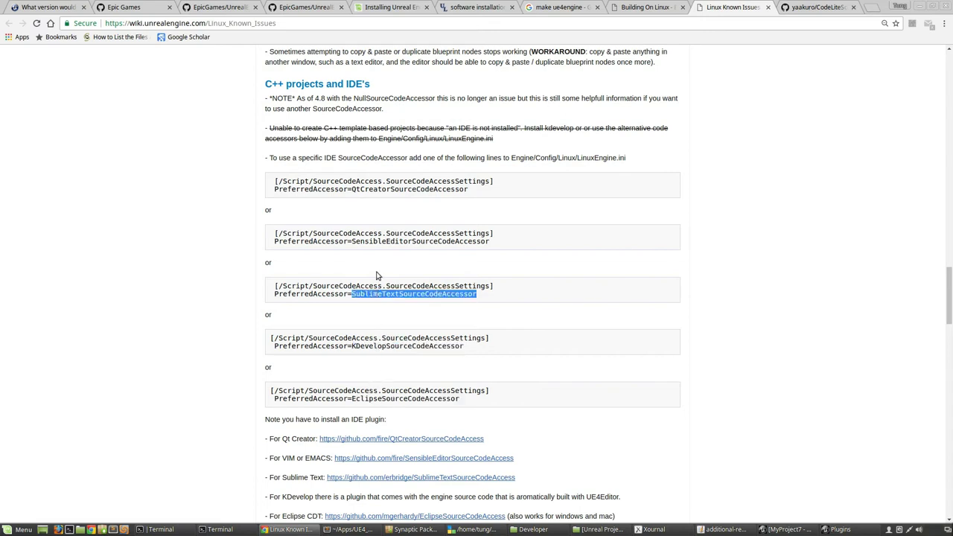
{"action": "double_click", "coordinate": [377, 189]}
{"action": "left_click", "coordinate": [414, 294]}
Scroll down and highlight the 'Clone the plugin…' instruction line.
{"action": "scroll", "coordinate": [411, 350], "scroll_direction": "down", "scroll_amount": 3}
{"action": "scroll", "coordinate": [411, 375], "scroll_direction": "down", "scroll_amount": 3}
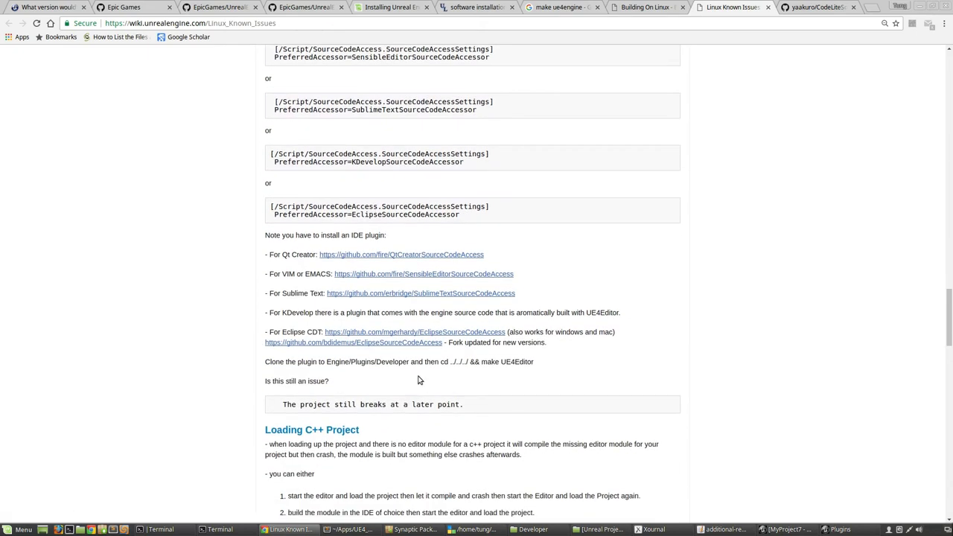
{"action": "triple_click", "coordinate": [418, 387]}
{"action": "left_click", "coordinate": [487, 375]}
{"action": "left_click_drag", "start_coordinate": [538, 366], "coordinate": [255, 362]}
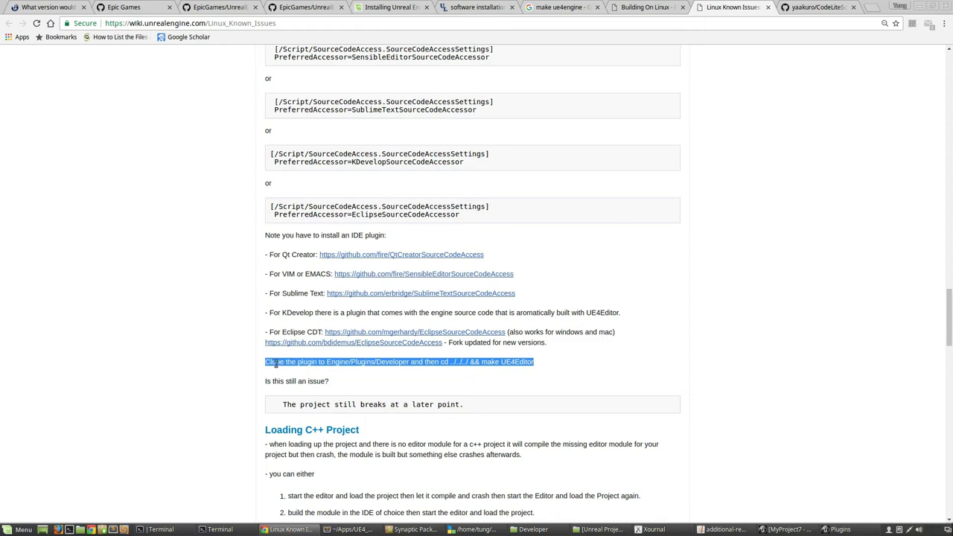
{"action": "left_click", "coordinate": [411, 377]}
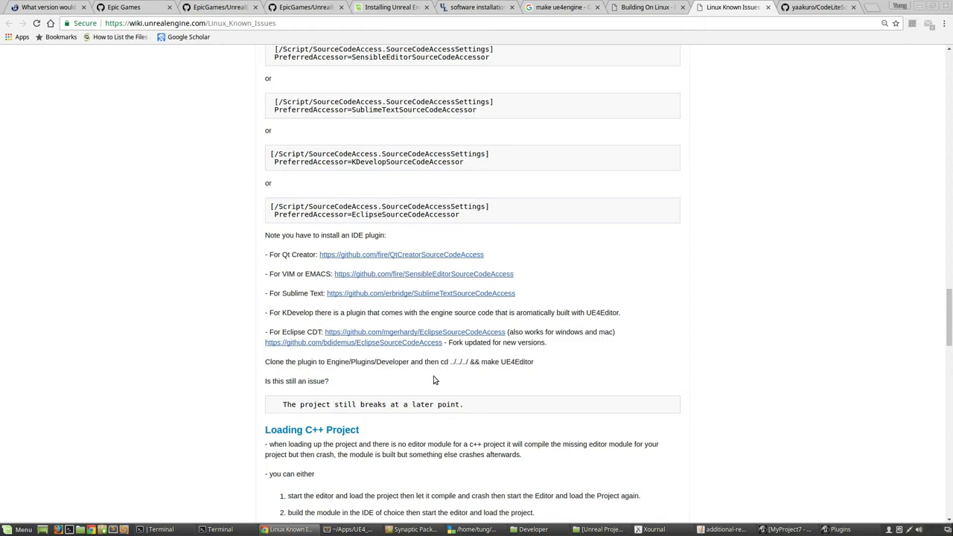
Open the CodeLiteSourceCodeAccess plugin folder, then go up to the UnrealEngine root folder.
{"action": "left_click", "coordinate": [541, 529]}
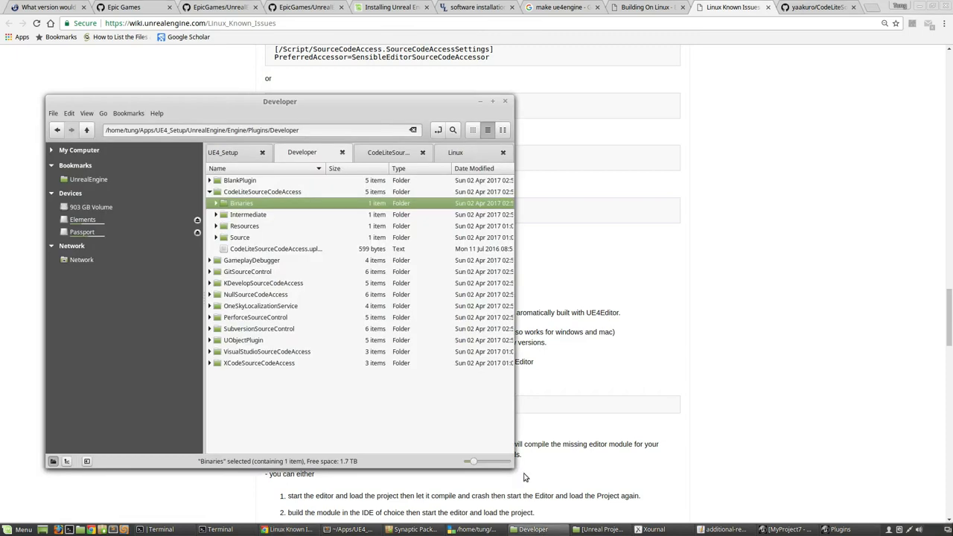
{"action": "double_click", "coordinate": [253, 193]}
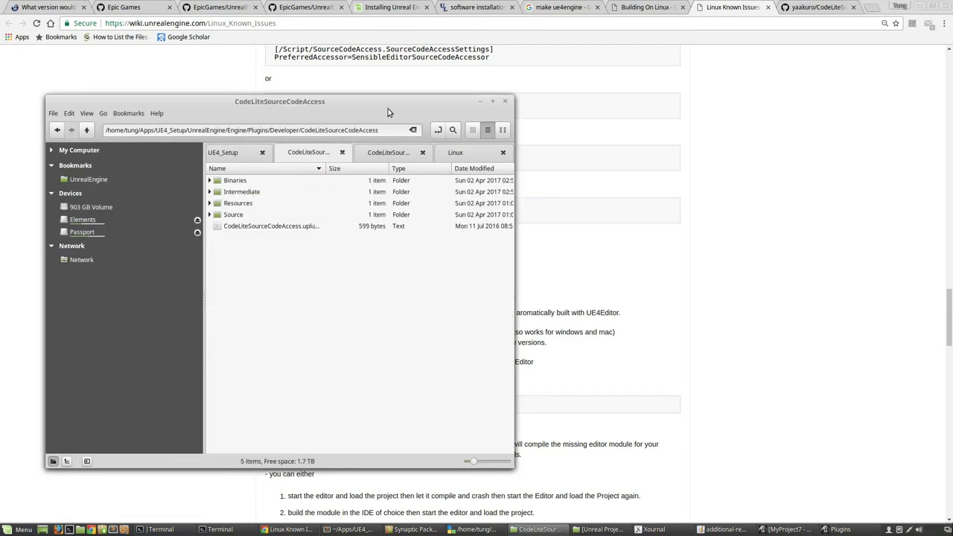
{"action": "left_click_drag", "start_coordinate": [383, 109], "coordinate": [875, 104]}
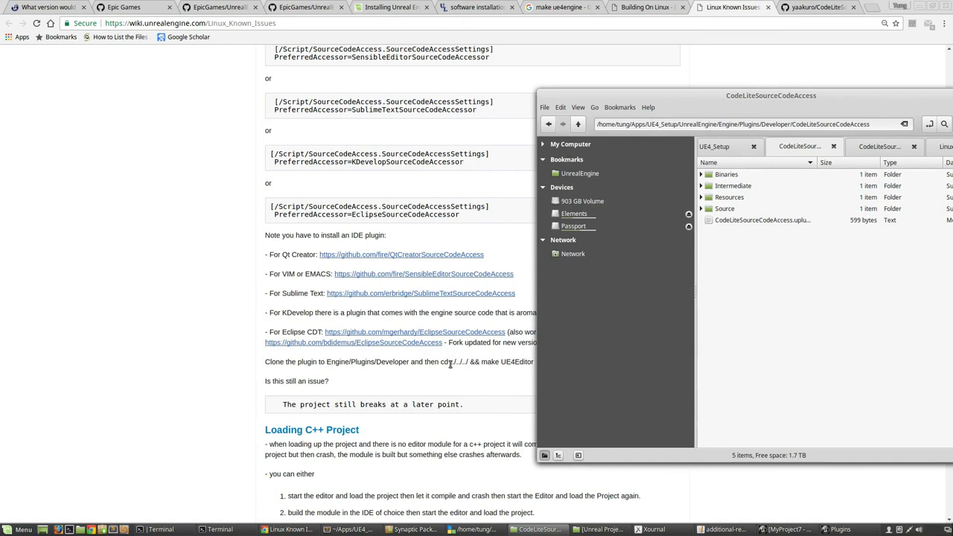
{"action": "left_click", "coordinate": [579, 124]}
{"action": "left_click", "coordinate": [580, 124]}
{"action": "left_click", "coordinate": [579, 124]}
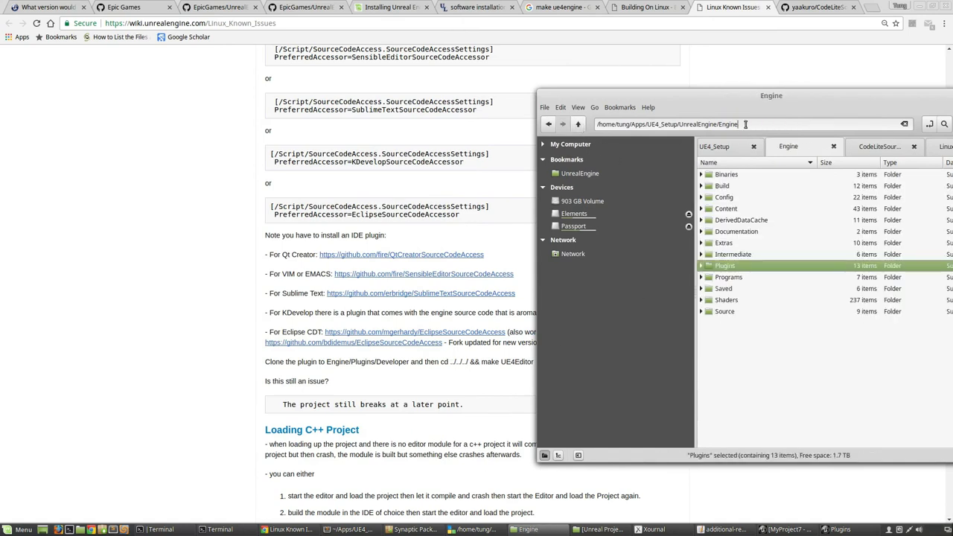
{"action": "left_click", "coordinate": [579, 125]}
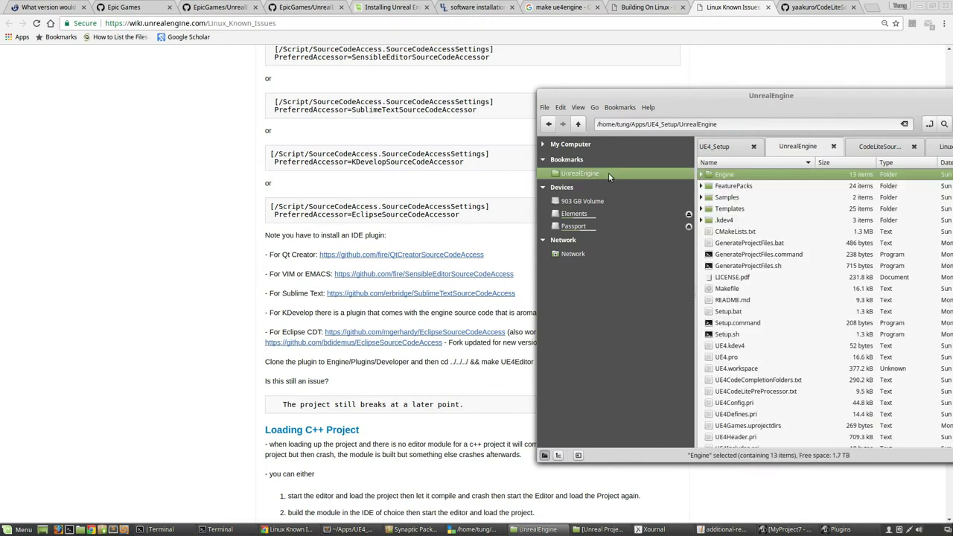
Copy the UnrealEngine folder path and highlight 'make UE4Editor' on the wiki page.
{"action": "left_click_drag", "start_coordinate": [728, 126], "coordinate": [665, 145]}
{"action": "right_click", "coordinate": [666, 124]}
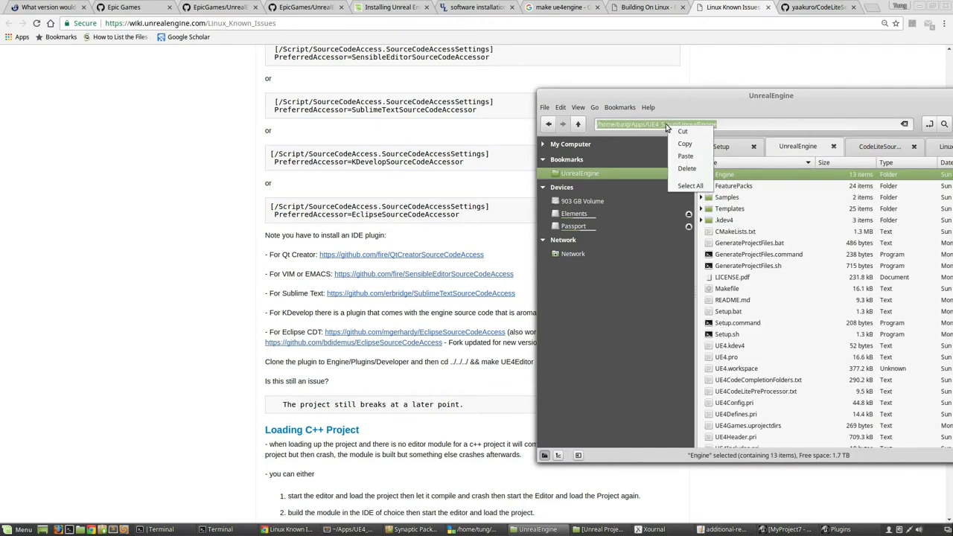
{"action": "left_click", "coordinate": [681, 147]}
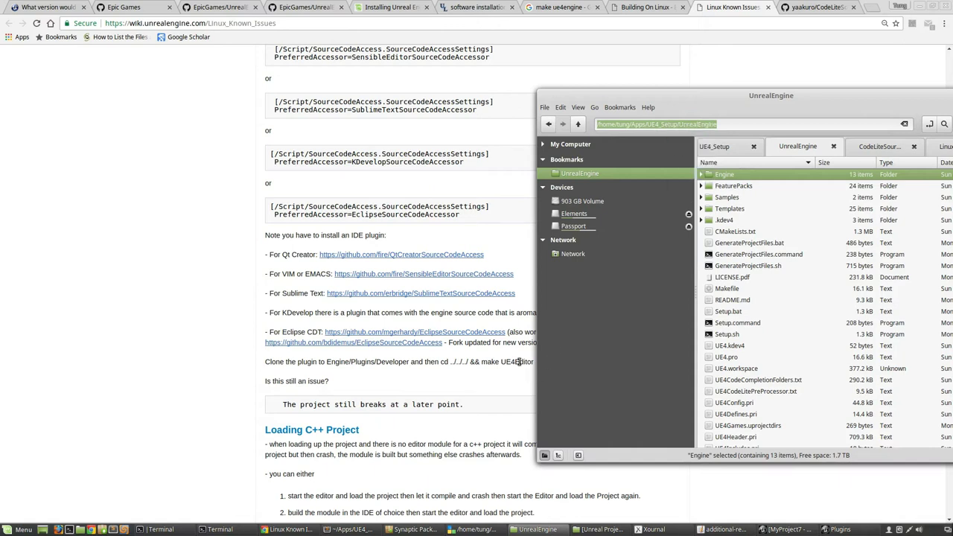
{"action": "left_click", "coordinate": [482, 361]}
{"action": "left_click_drag", "start_coordinate": [481, 362], "coordinate": [532, 361]}
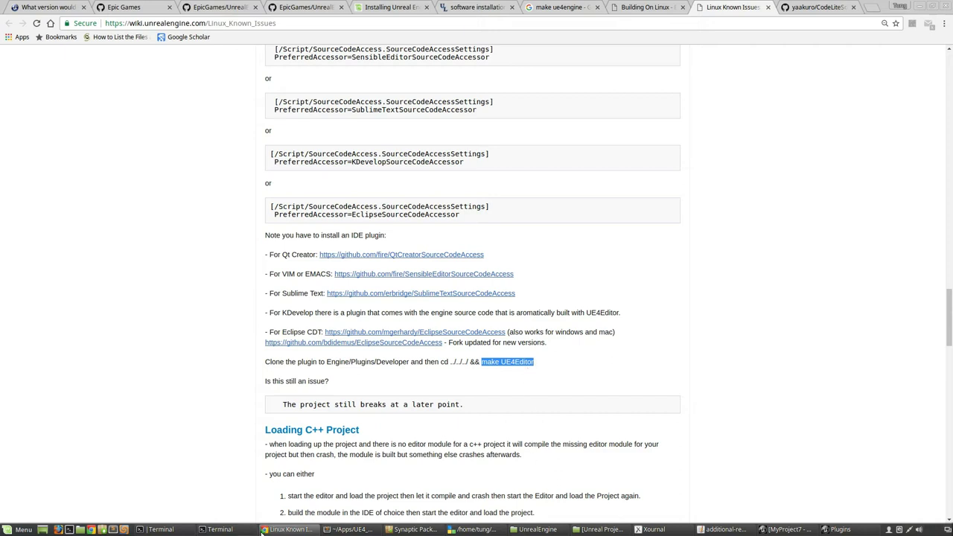
Expand CodeLiteSourceCodeAccess Binaries > Linux and inspect its .modules file and libUE4Editor-CodeLiteSourceCodeAccess.so.
{"action": "left_click", "coordinate": [600, 530]}
{"action": "left_click", "coordinate": [536, 529]}
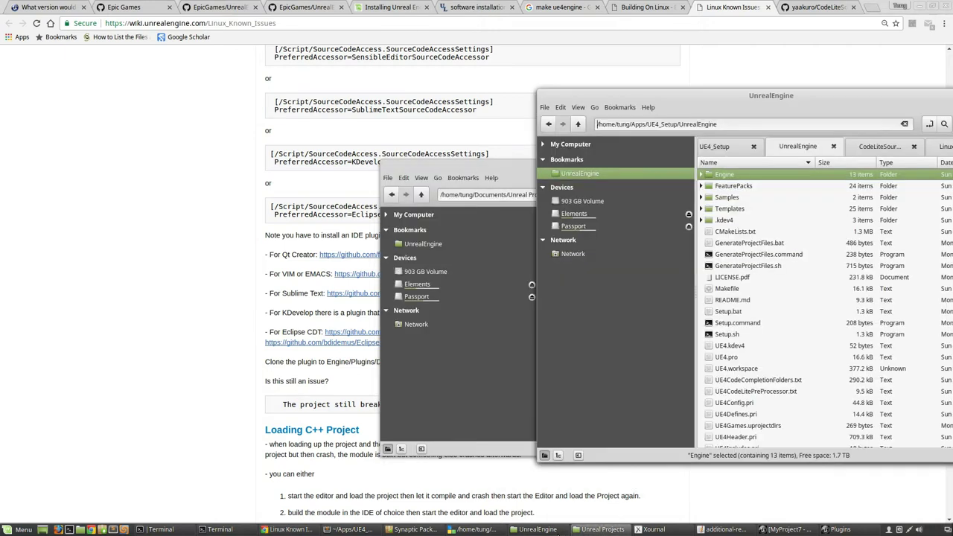
{"action": "left_click_drag", "start_coordinate": [783, 104], "coordinate": [298, 115]}
{"action": "left_click", "coordinate": [394, 166]}
{"action": "left_click", "coordinate": [242, 195]}
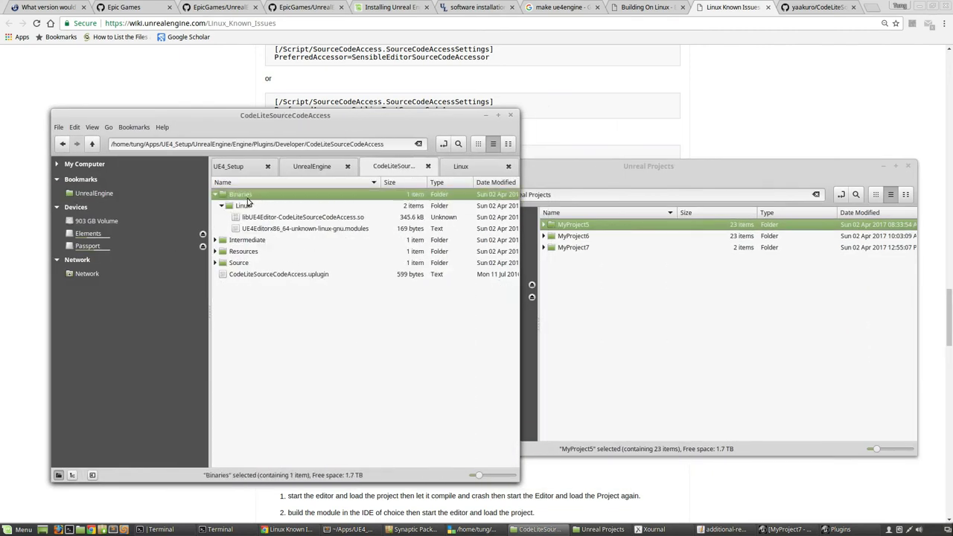
{"action": "left_click", "coordinate": [251, 206]}
{"action": "left_click", "coordinate": [269, 229]}
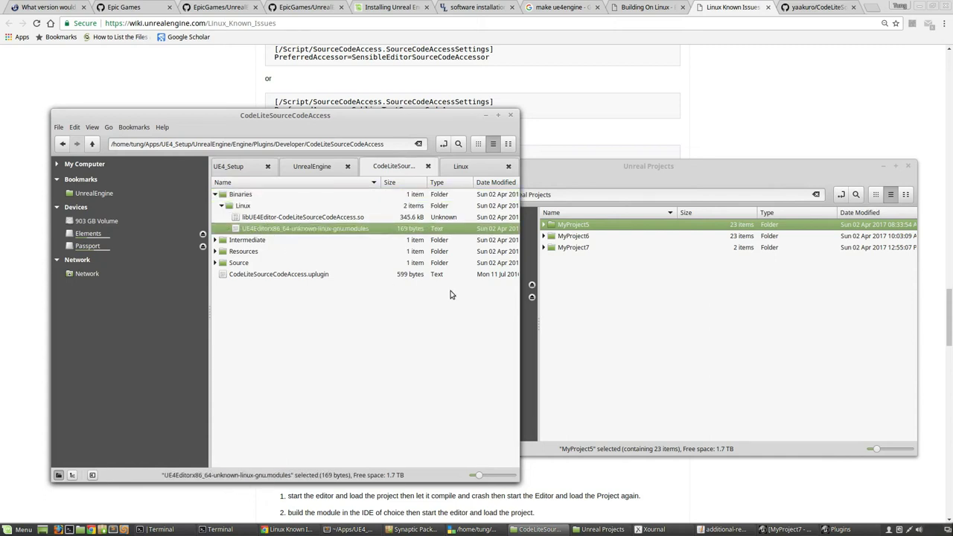
{"action": "left_click", "coordinate": [332, 218]}
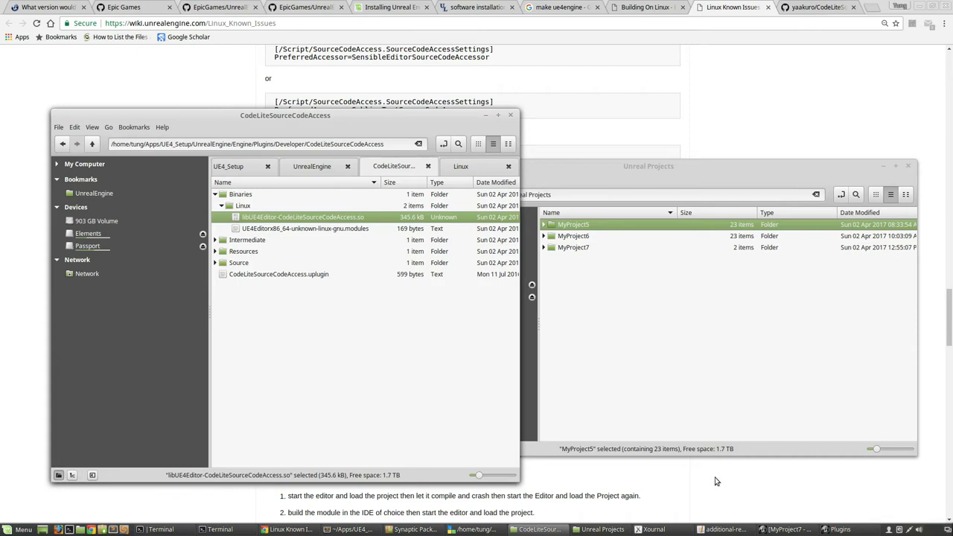
Collapse the Binaries folder, minimize the Unreal Editor, and bring back the Xournal notes.
{"action": "left_click", "coordinate": [492, 412]}
{"action": "left_click", "coordinate": [281, 195]}
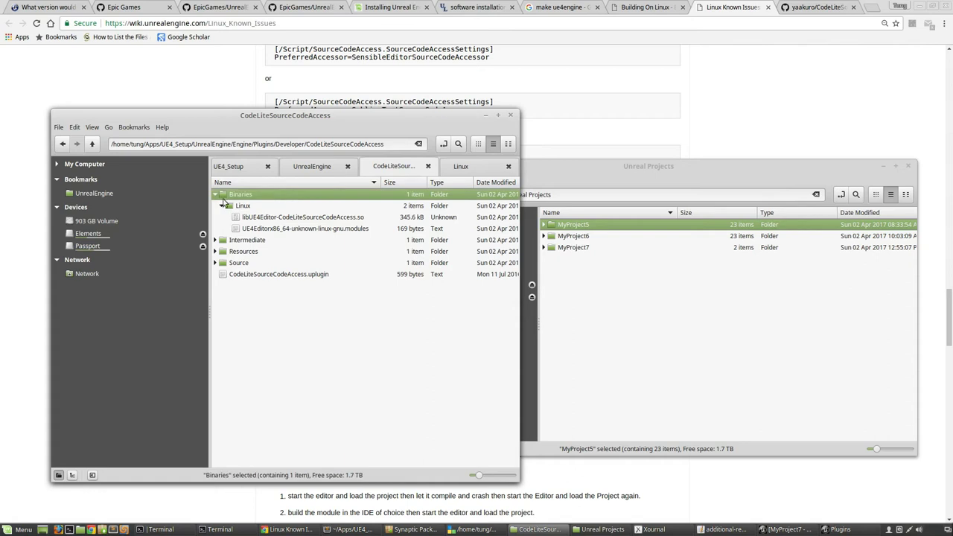
{"action": "left_click", "coordinate": [215, 195]}
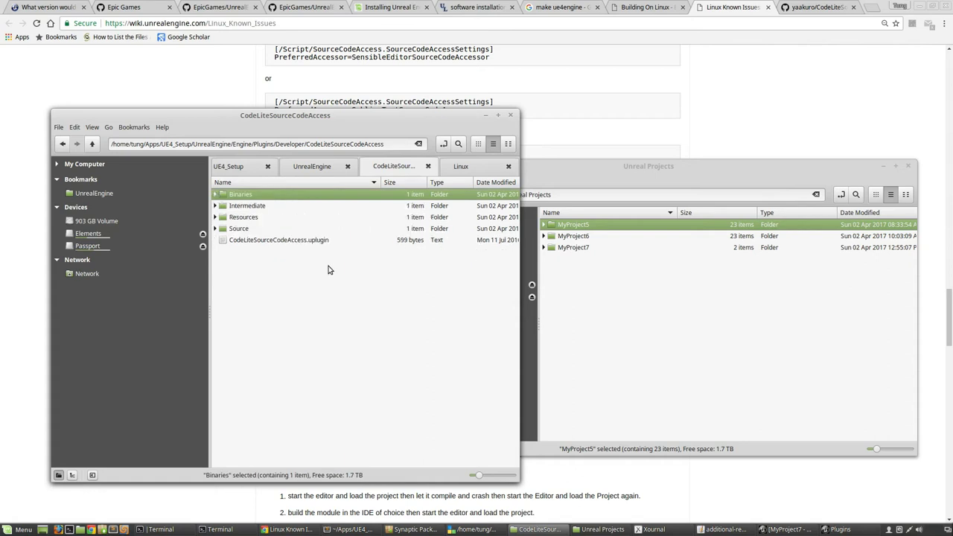
{"action": "left_click", "coordinate": [831, 529]}
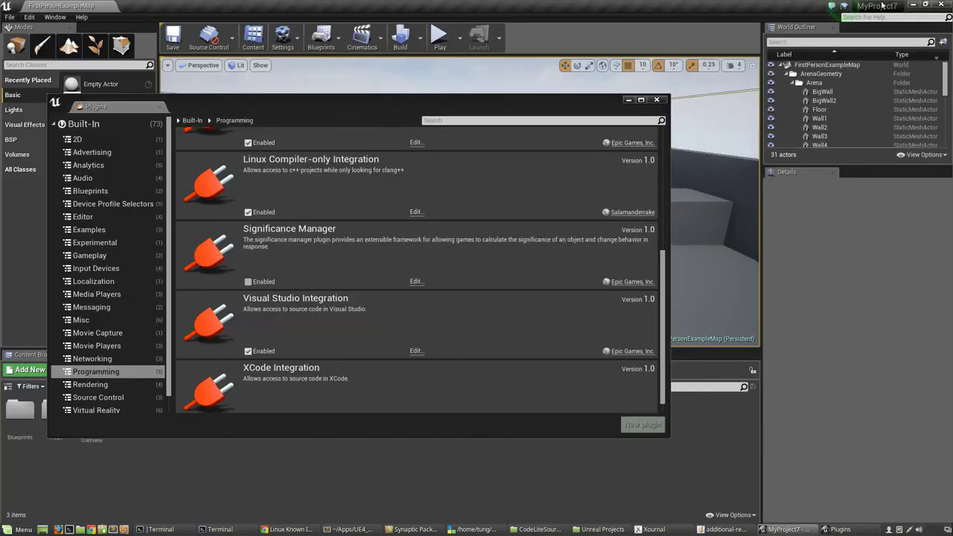
{"action": "left_click", "coordinate": [912, 4]}
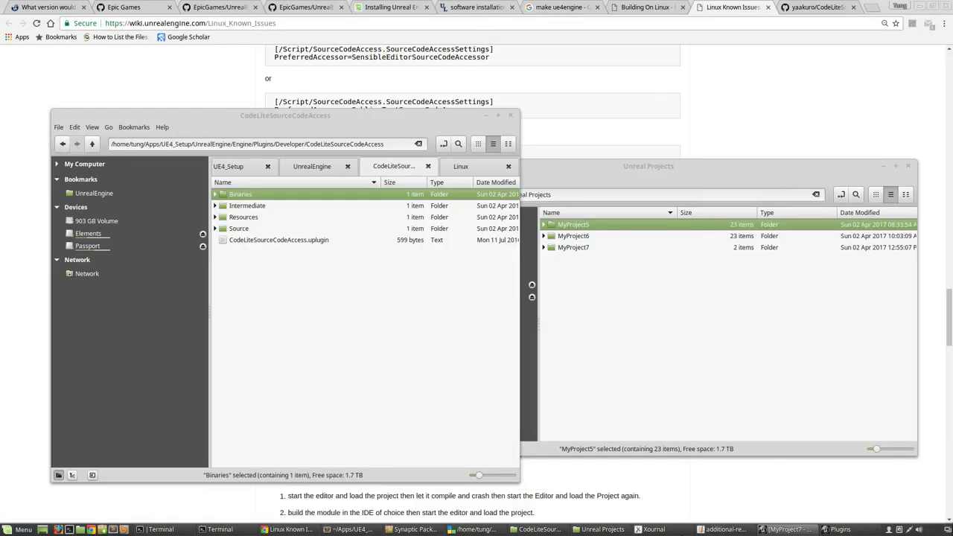
{"action": "left_click", "coordinate": [649, 529]}
Copy the CodeLiteSourceCodeAccess plugin folder's full path from Nemo's location bar.
{"action": "scroll", "coordinate": [424, 343], "scroll_direction": "down", "scroll_amount": 1}
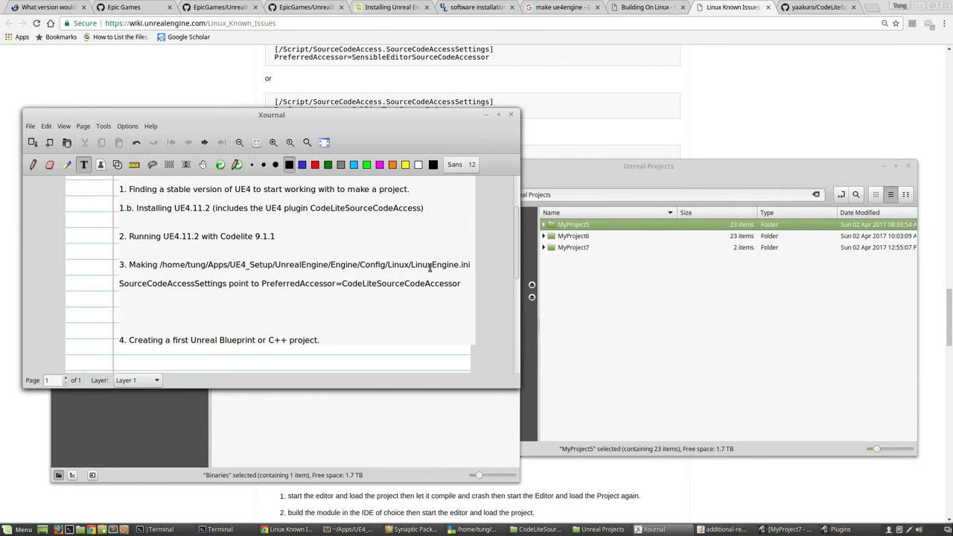
{"action": "left_click", "coordinate": [617, 313]}
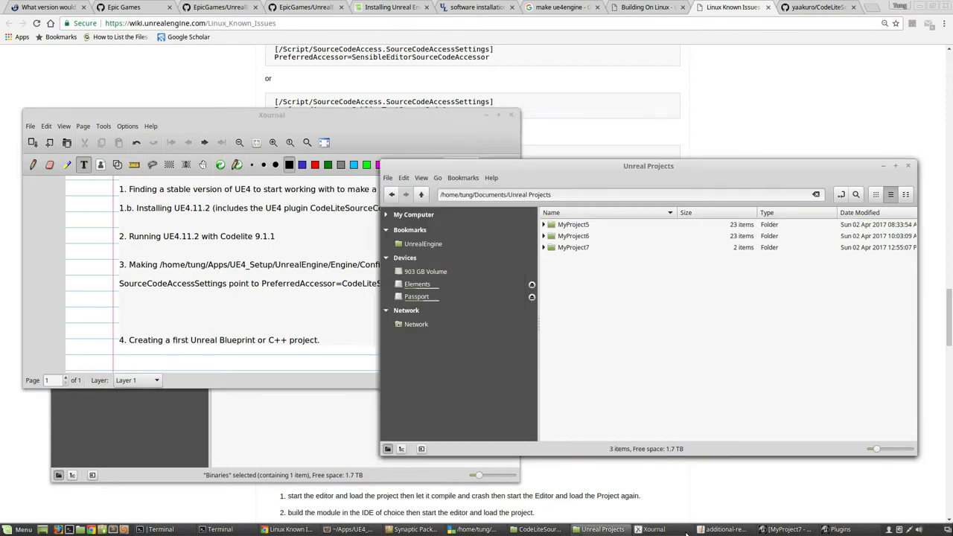
{"action": "left_click", "coordinate": [538, 529]}
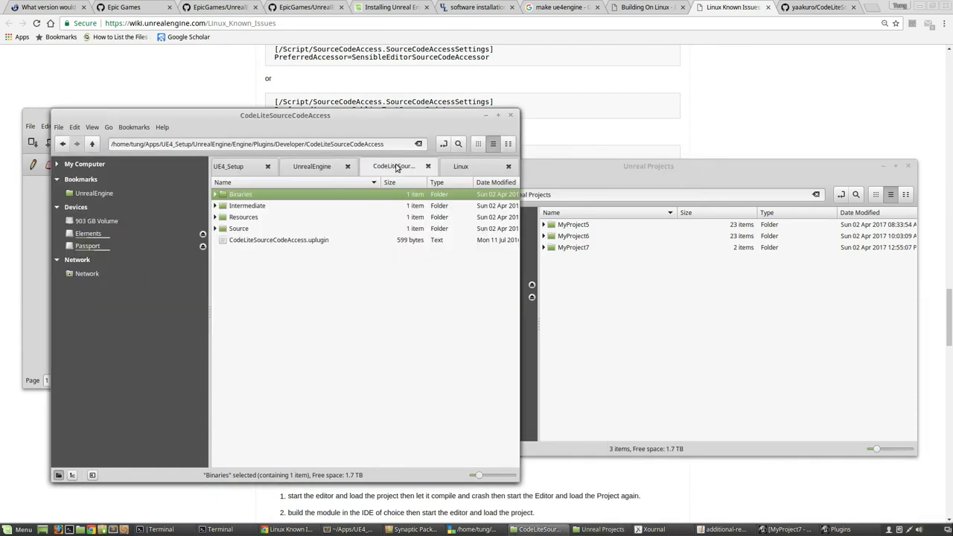
{"action": "left_click_drag", "start_coordinate": [393, 145], "coordinate": [53, 146]}
{"action": "right_click", "coordinate": [194, 141]}
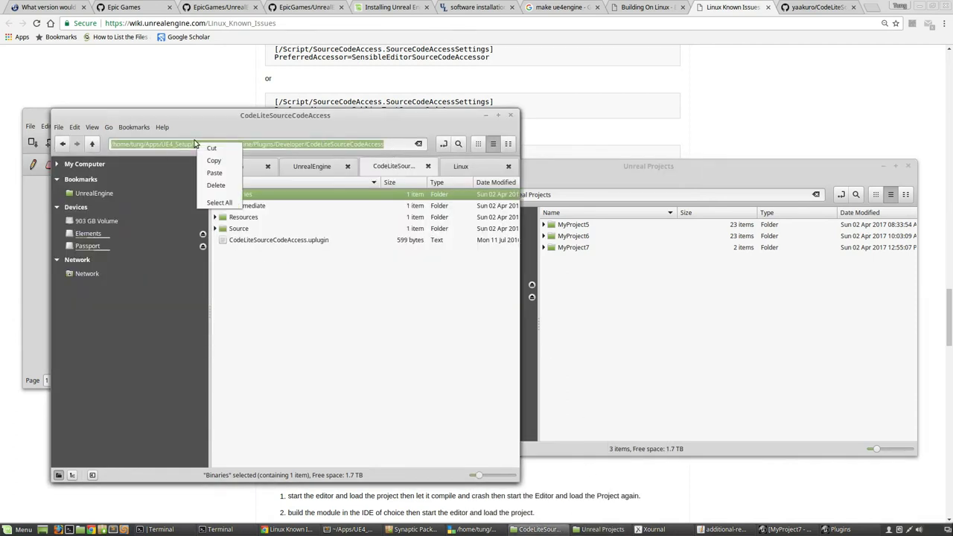
{"action": "left_click", "coordinate": [215, 162]}
Go up to the Developer folder and copy its full path.
{"action": "left_click_drag", "start_coordinate": [382, 120], "coordinate": [815, 158]}
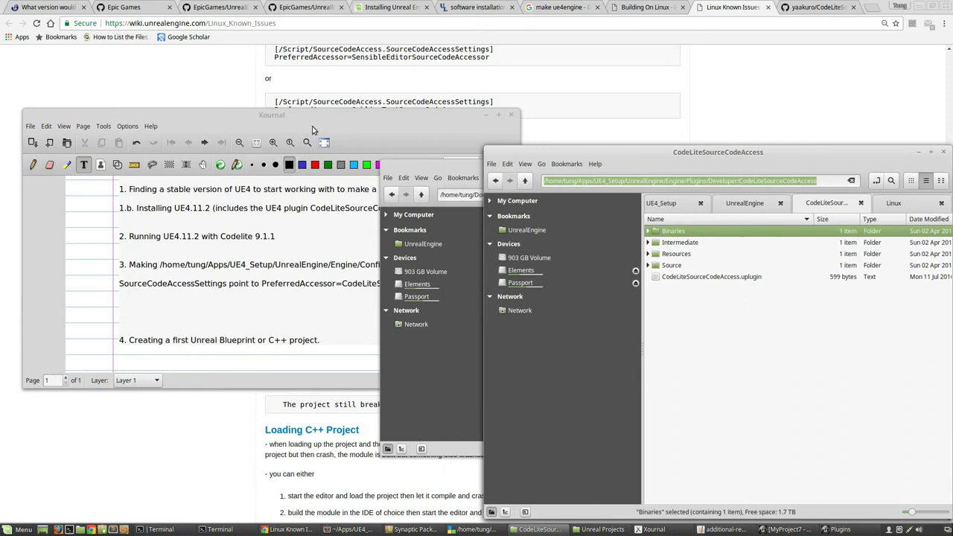
{"action": "left_click", "coordinate": [525, 180]}
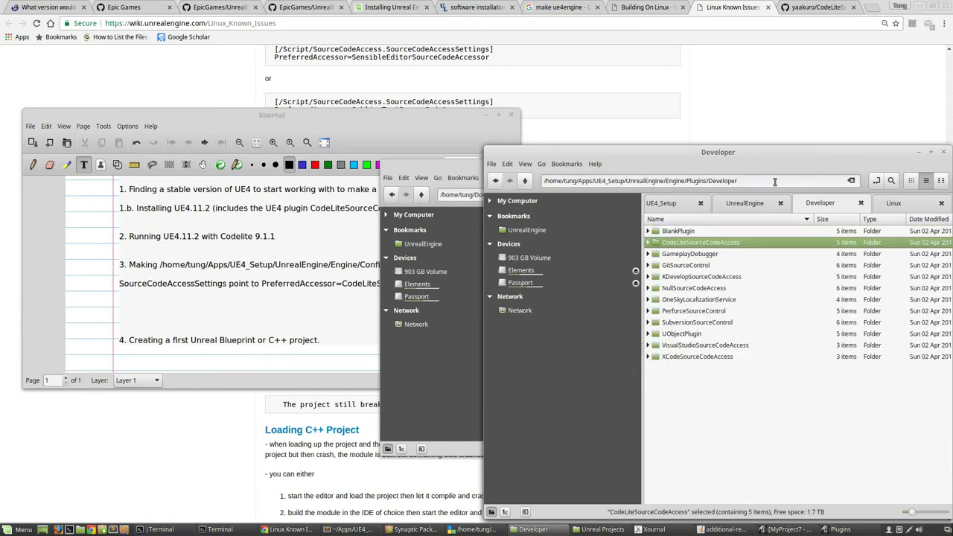
{"action": "left_click_drag", "start_coordinate": [774, 181], "coordinate": [545, 181]}
{"action": "right_click", "coordinate": [646, 186]}
{"action": "left_click", "coordinate": [664, 204]}
Paste the Developer path as a new line under step 3 and remove the blank line.
{"action": "left_click", "coordinate": [313, 308]}
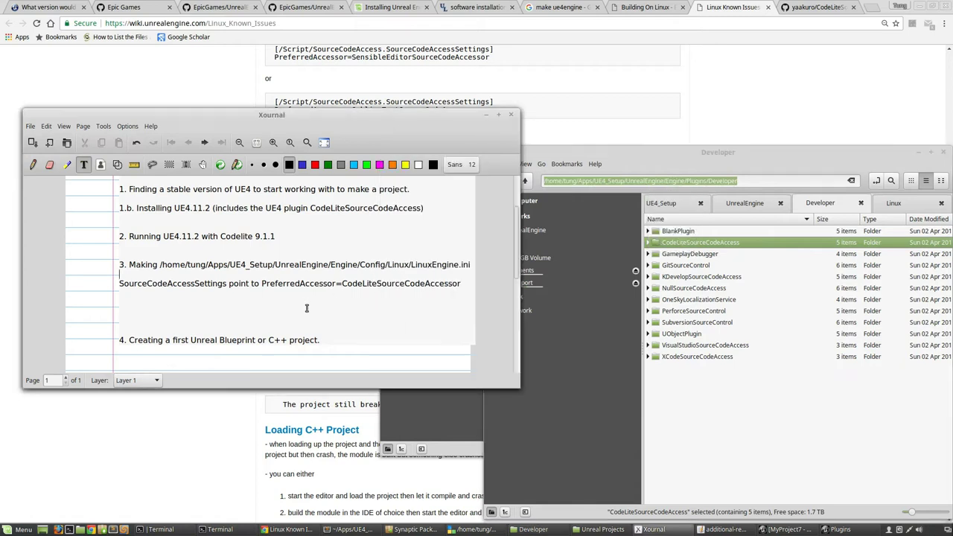
{"action": "left_click", "coordinate": [463, 285]}
{"action": "key", "text": "ctrl+v"}
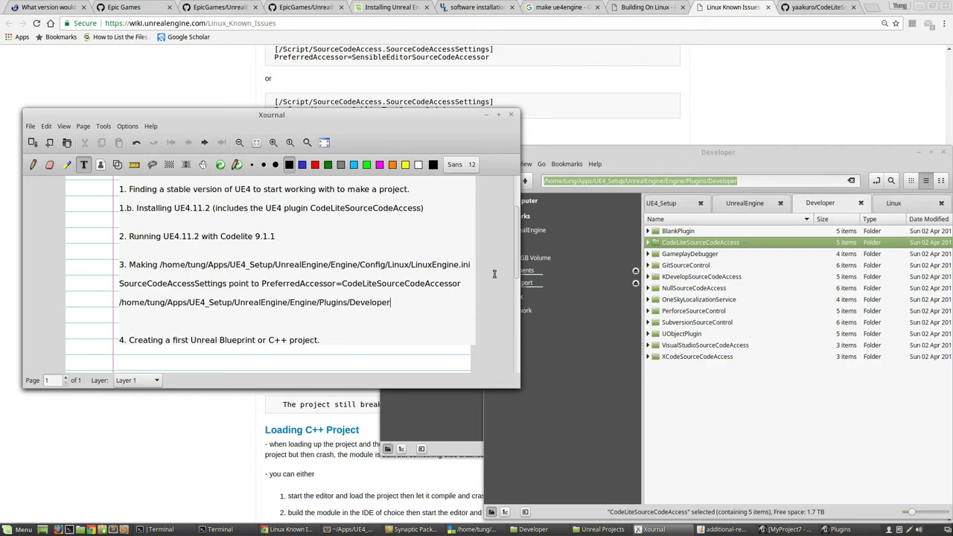
{"action": "key", "text": "Delete"}
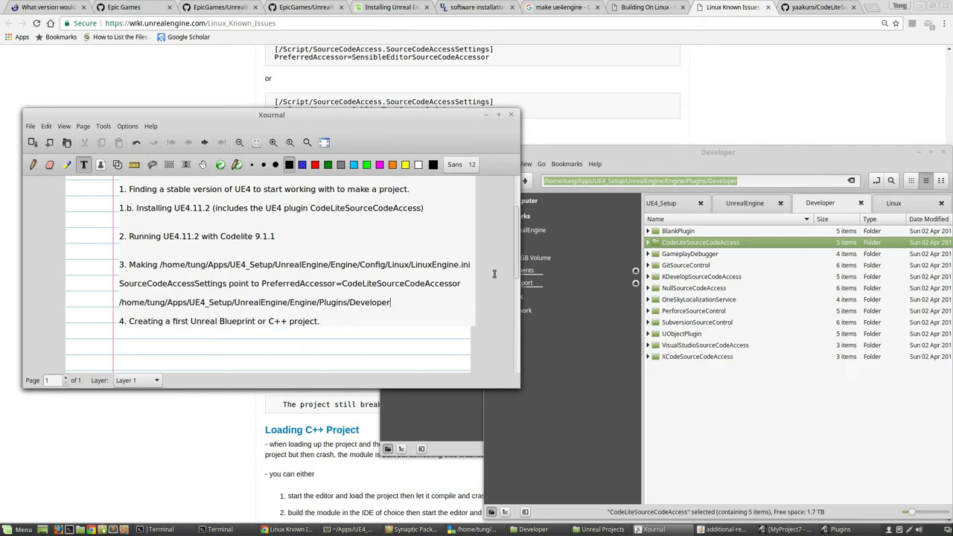
{"action": "left_click_drag", "start_coordinate": [402, 304], "coordinate": [114, 301]}
{"action": "left_click", "coordinate": [206, 320]}
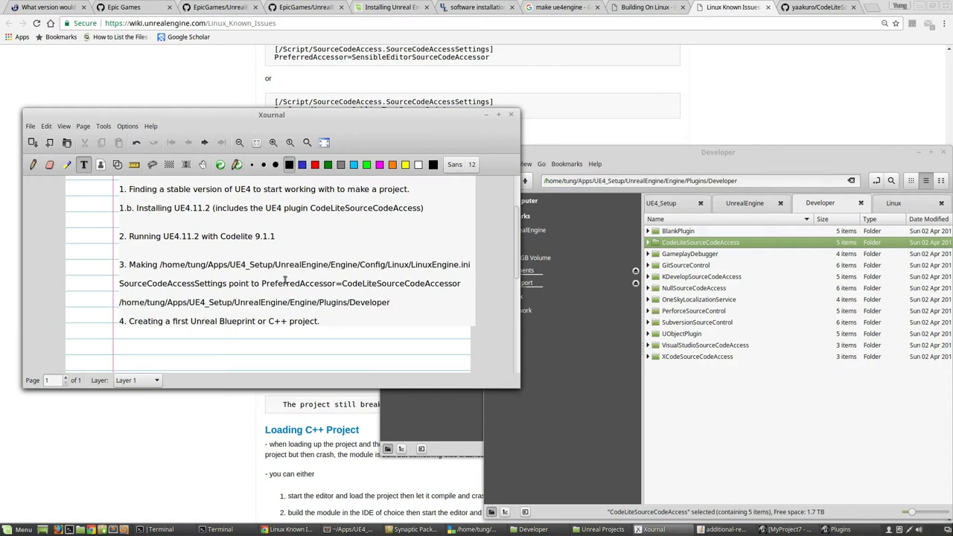
Copy the Config/Linux folder path from step 3 and select Nemo's location bar.
{"action": "left_click_drag", "start_coordinate": [460, 284], "coordinate": [129, 264]}
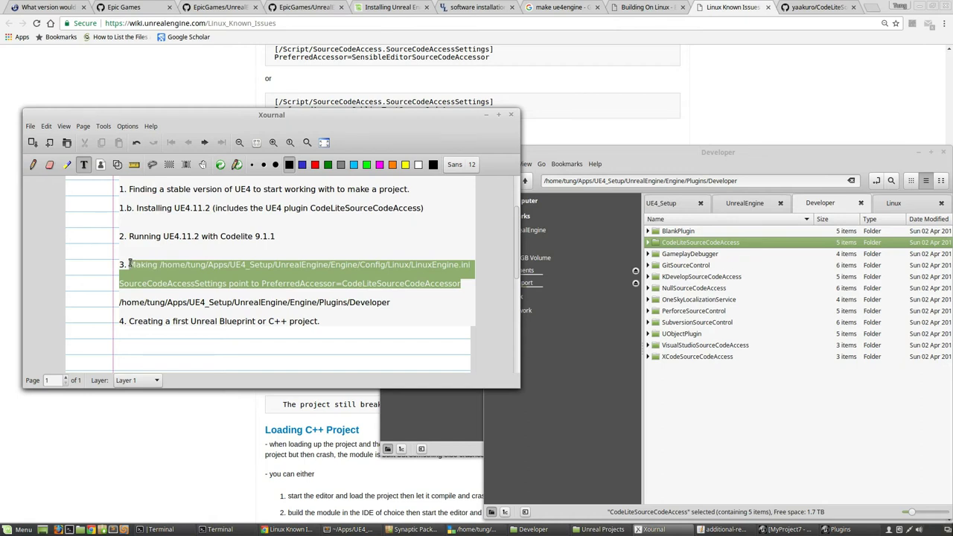
{"action": "left_click", "coordinate": [751, 395]}
{"action": "left_click", "coordinate": [464, 266]}
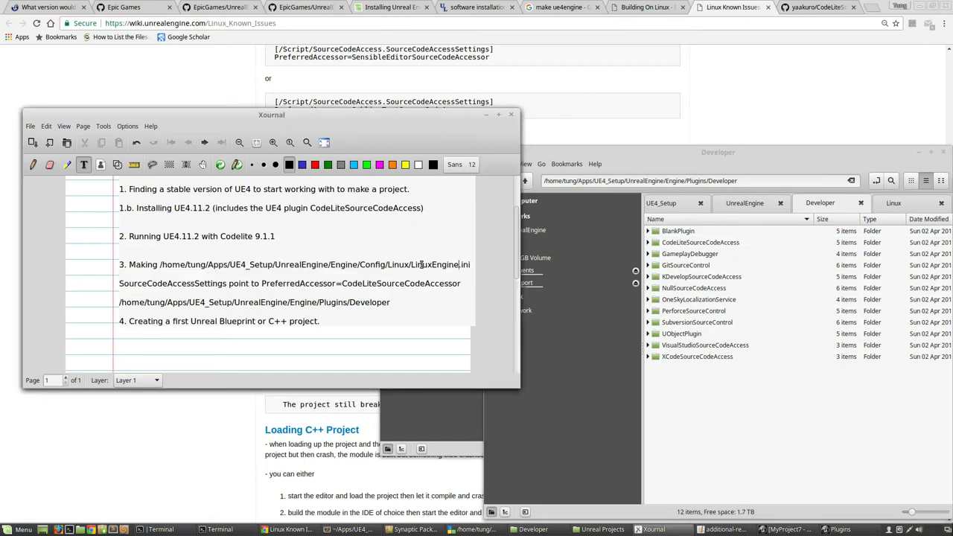
{"action": "left_click_drag", "start_coordinate": [411, 266], "coordinate": [159, 266]}
{"action": "right_click", "coordinate": [167, 267]}
{"action": "left_click", "coordinate": [253, 284]}
{"action": "left_click", "coordinate": [640, 180]}
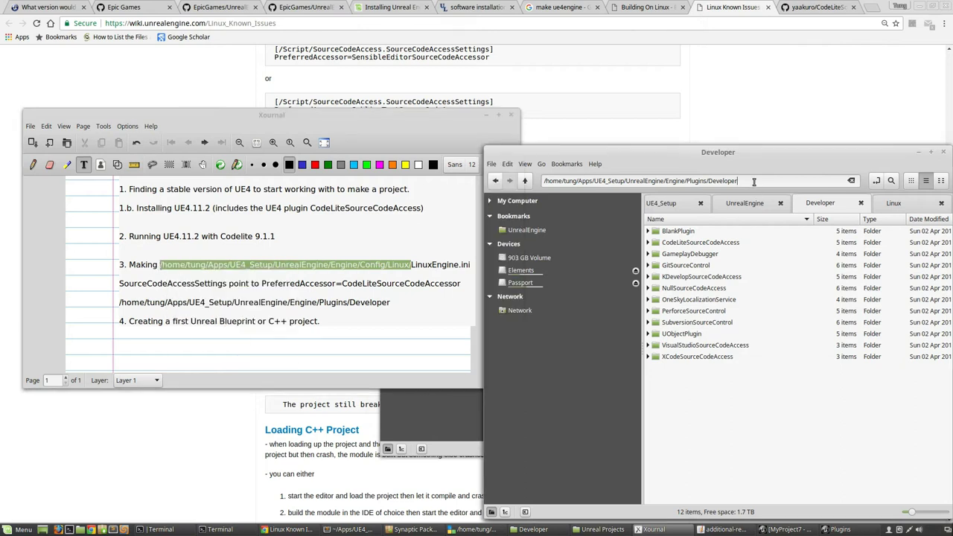
Go to the Config/Linux folder in Nemo and select LinuxEngine.ini.
{"action": "key", "text": "ctrl+v"}
{"action": "key", "text": "Return"}
{"action": "left_click", "coordinate": [670, 244]}
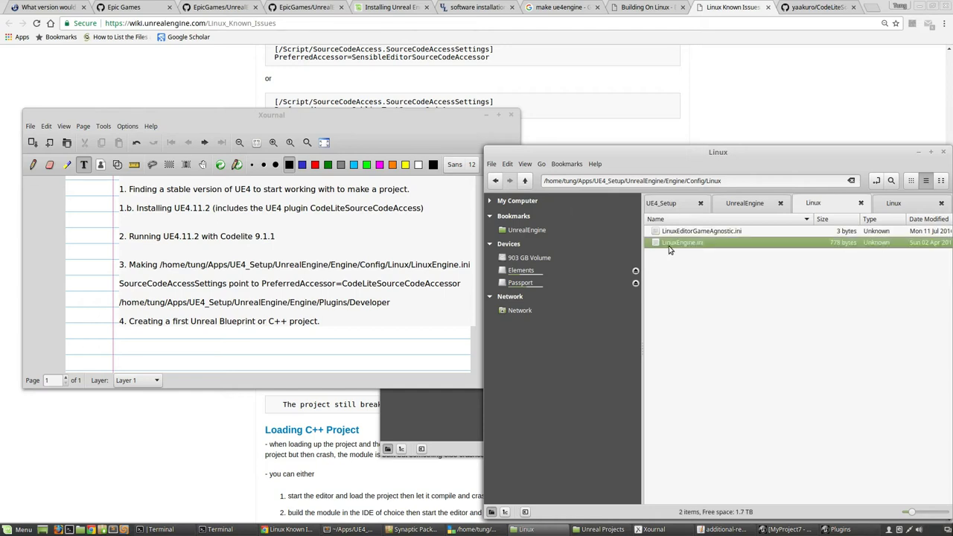
{"action": "right_click", "coordinate": [671, 244]}
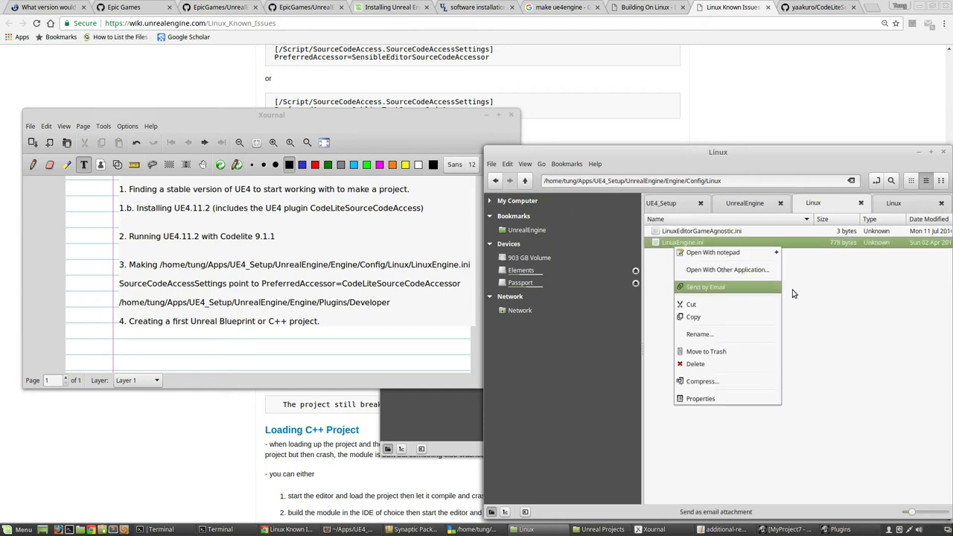
{"action": "left_click", "coordinate": [819, 313]}
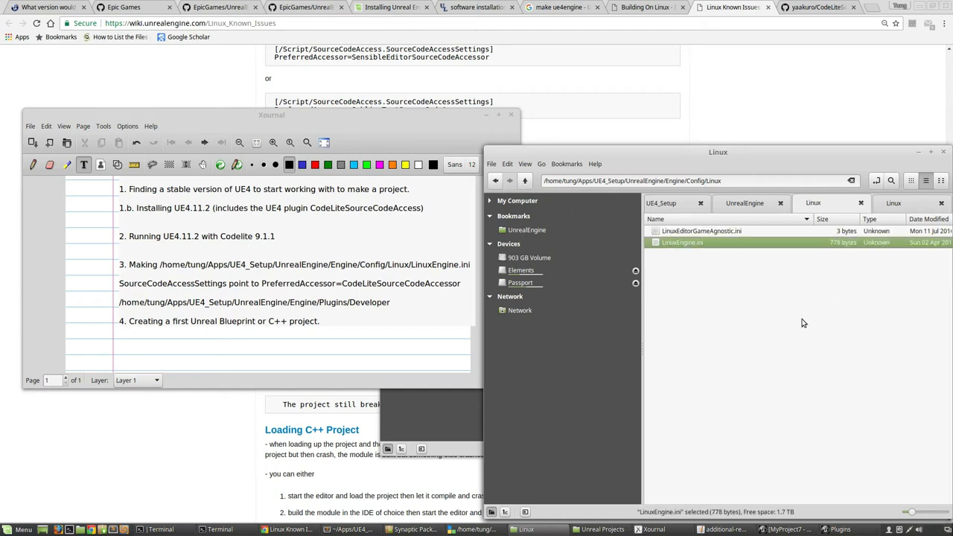
Switch to LinuxEngine.ini in Sublime Text and select the CodeLiteSourceCodeAccessor value.
{"action": "left_click", "coordinate": [350, 529]}
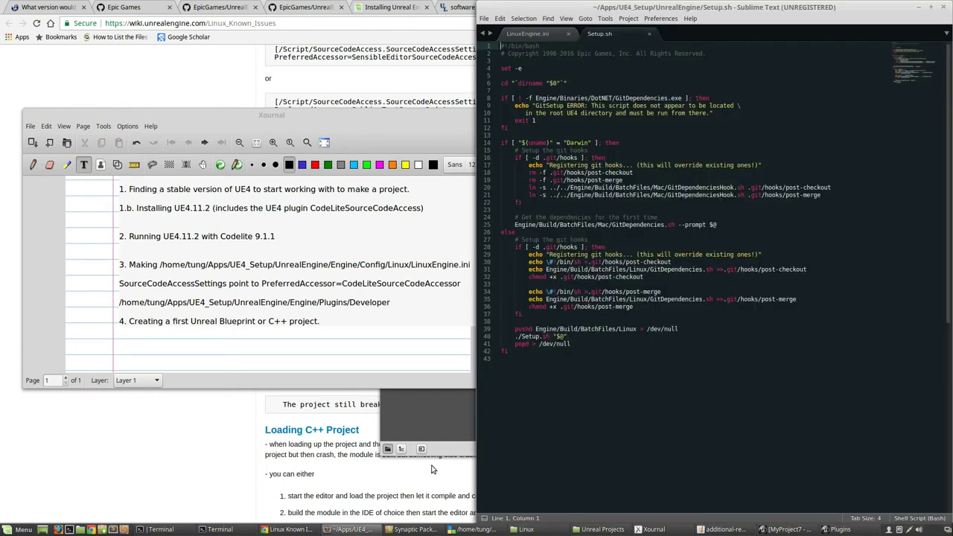
{"action": "left_click", "coordinate": [555, 33]}
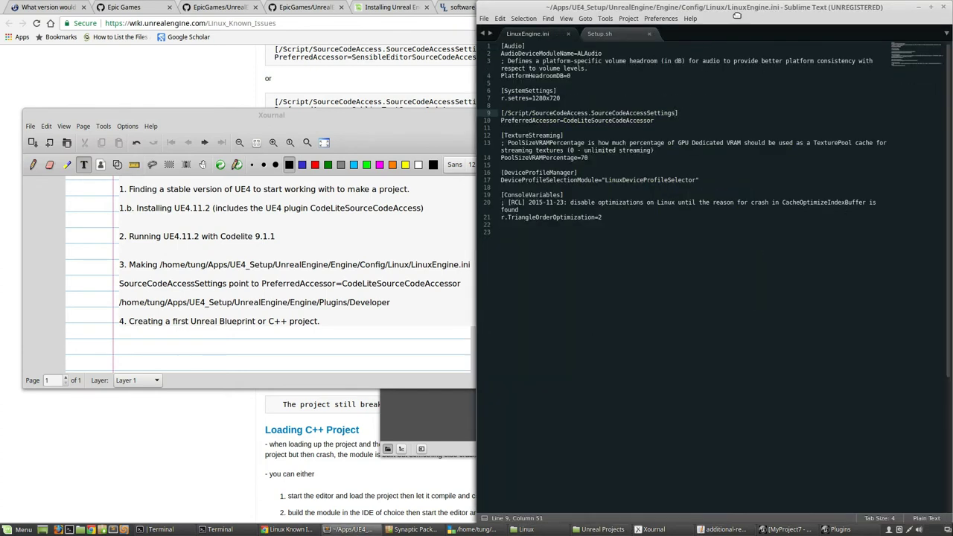
{"action": "left_click", "coordinate": [699, 128]}
{"action": "double_click", "coordinate": [607, 120]}
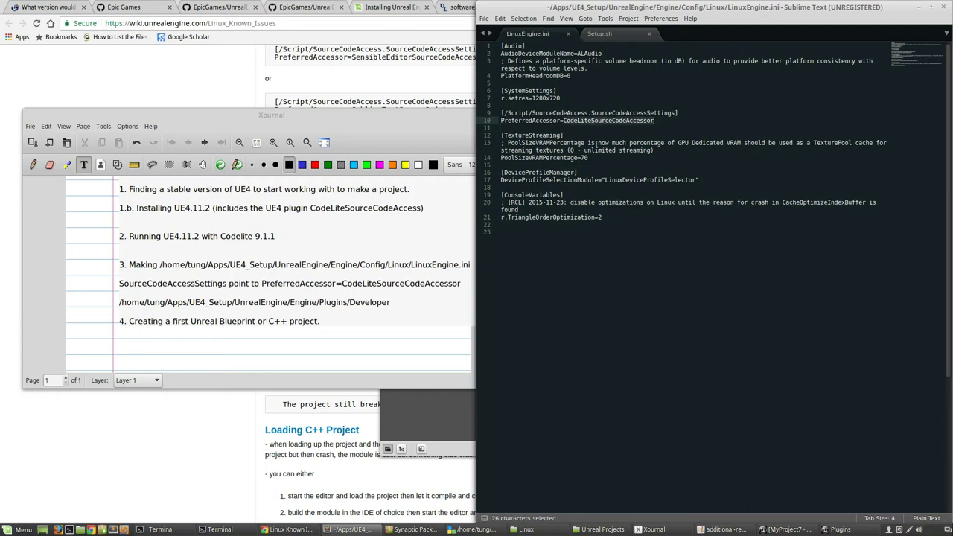
{"action": "right_click", "coordinate": [592, 119]}
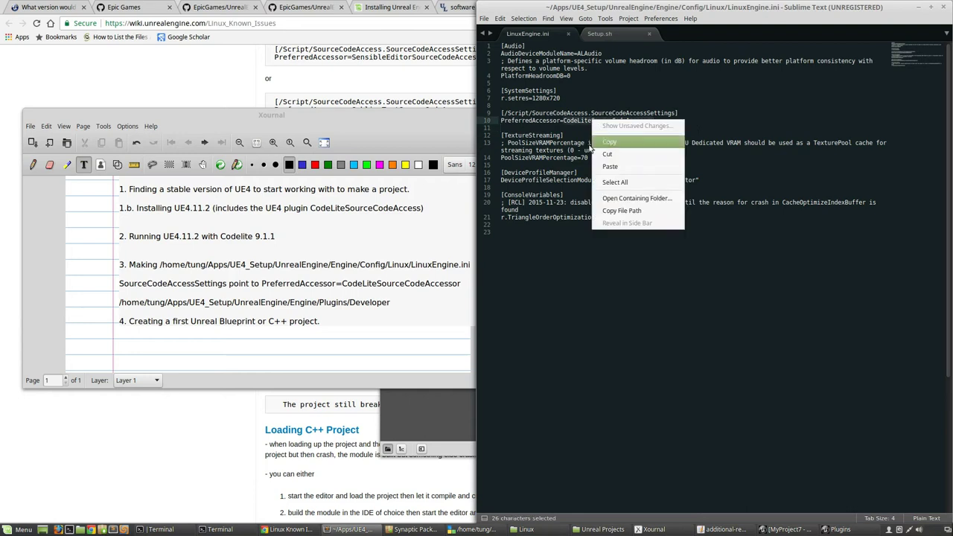
{"action": "left_click", "coordinate": [581, 133]}
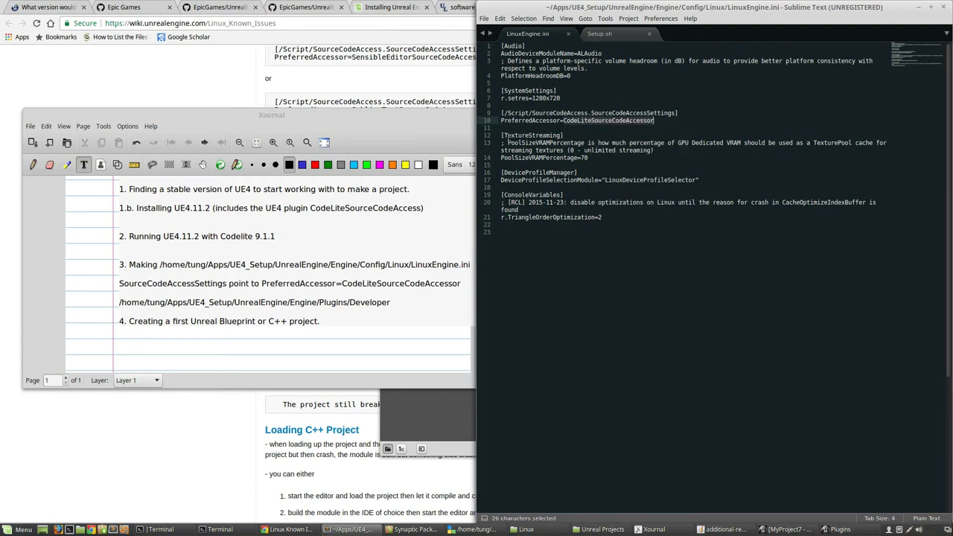
{"action": "left_click_drag", "start_coordinate": [427, 119], "coordinate": [386, 105]}
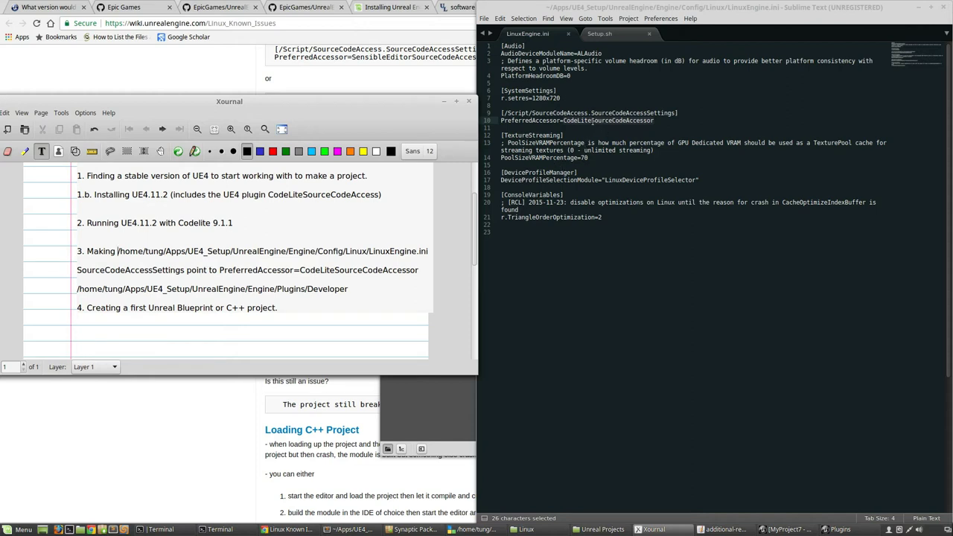
{"action": "left_click", "coordinate": [593, 123]}
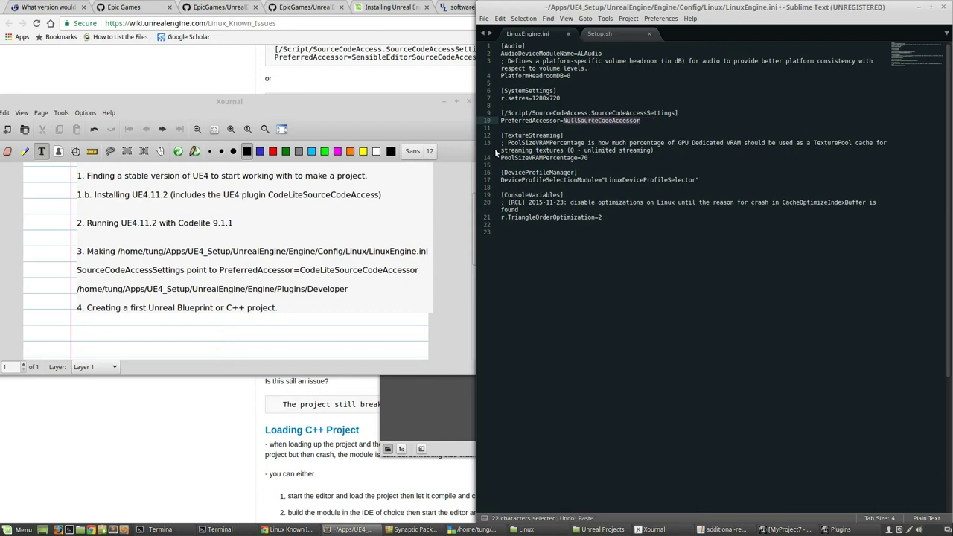
Try NullSourceCodeAccessor, then save with PreferredAccessor=CodeLiteSourceCodeAccessor.
{"action": "key", "text": "ctrl+v"}
{"action": "left_click", "coordinate": [588, 120]}
{"action": "double_click", "coordinate": [589, 120]}
{"action": "key", "text": "ctrl+v"}
{"action": "key", "text": "ctrl+z"}
{"action": "key", "text": "ctrl+s"}
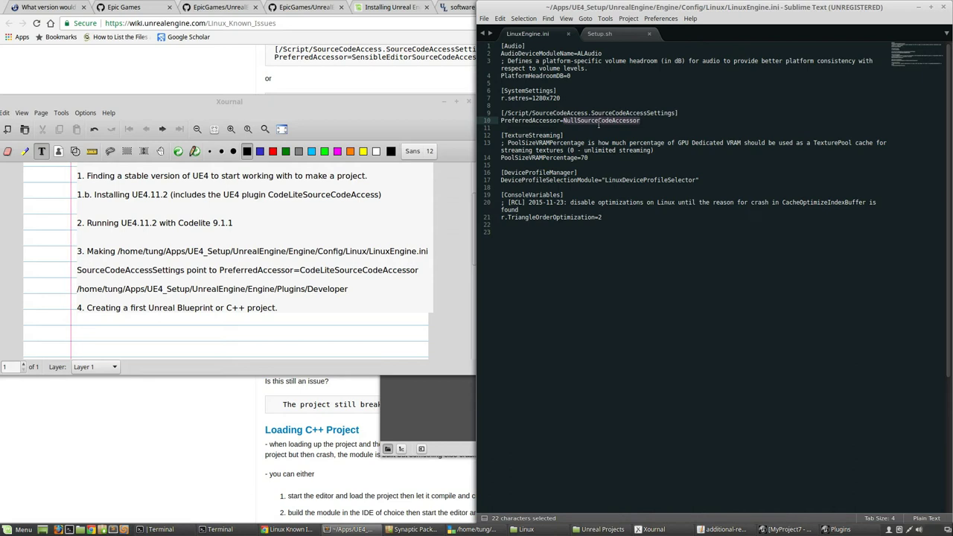
{"action": "key", "text": "ctrl+v"}
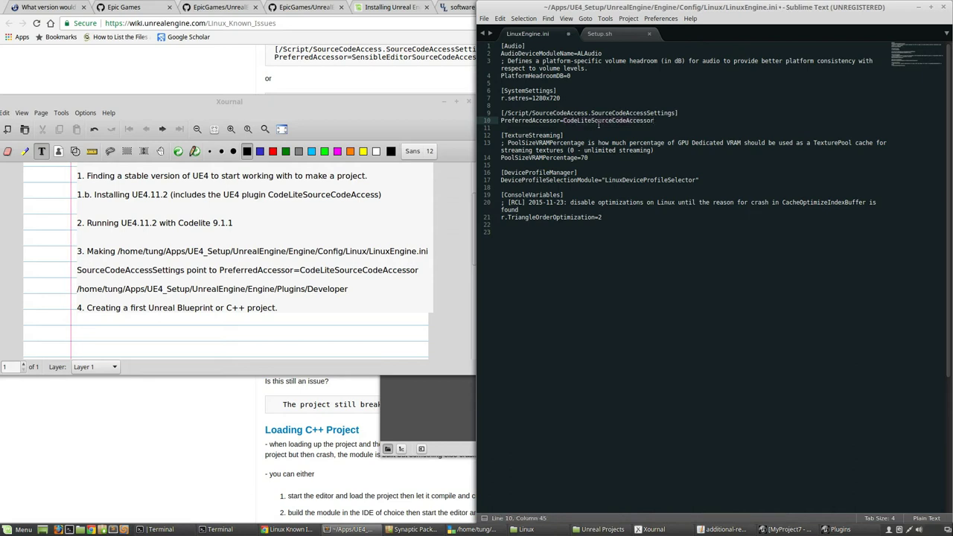
{"action": "key", "text": "ctrl+s"}
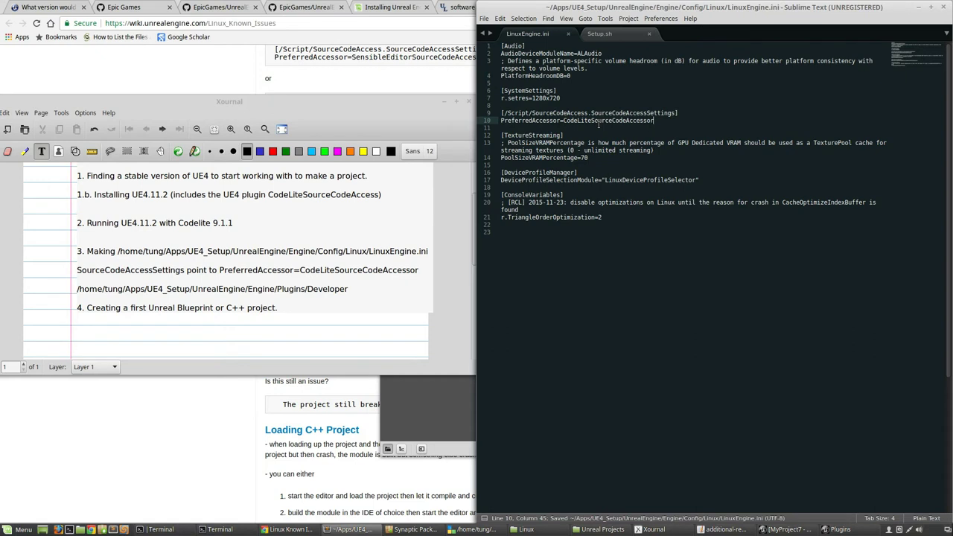
Highlight step 4 and its 'C++ project.' text, then bring up the Unreal Editor's Plugins window.
{"action": "left_click", "coordinate": [308, 308]}
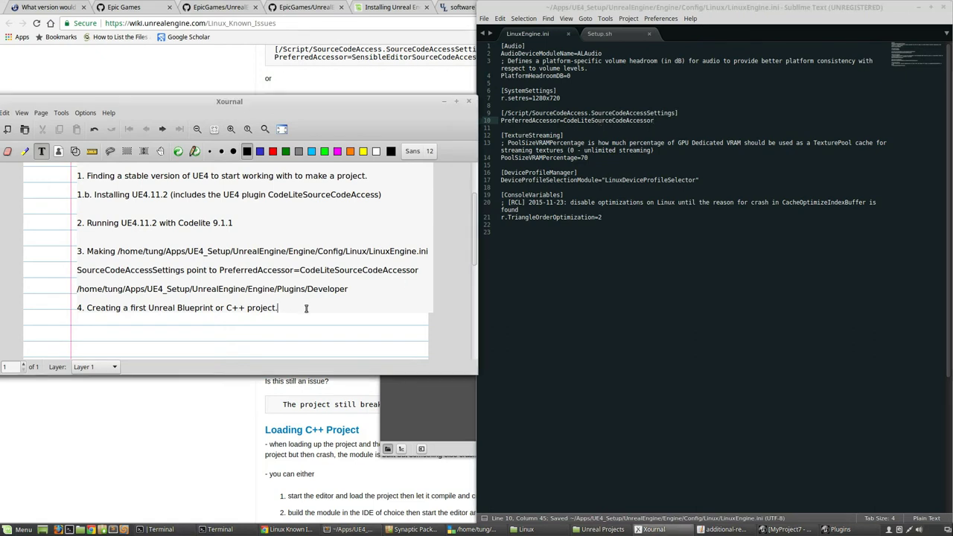
{"action": "left_click_drag", "start_coordinate": [308, 308], "coordinate": [77, 313]}
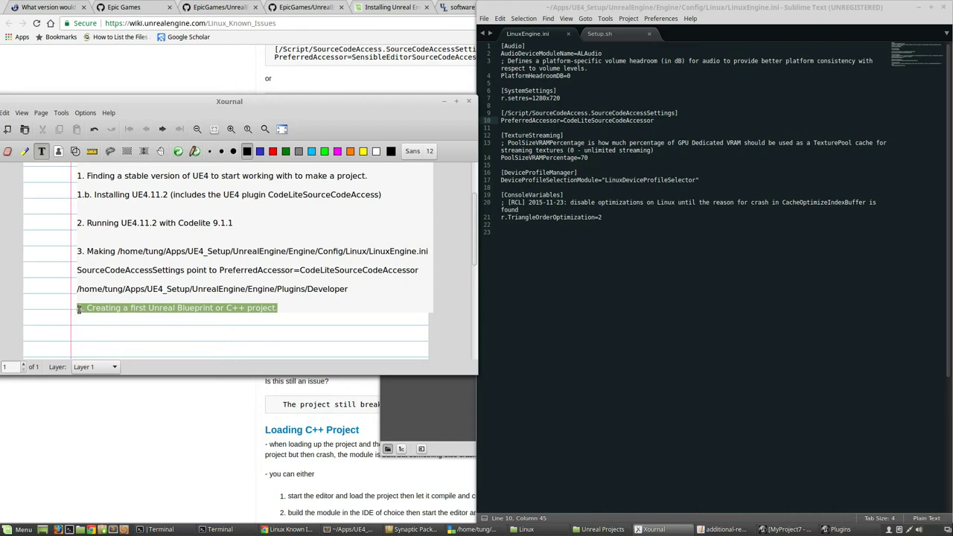
{"action": "left_click", "coordinate": [77, 313]}
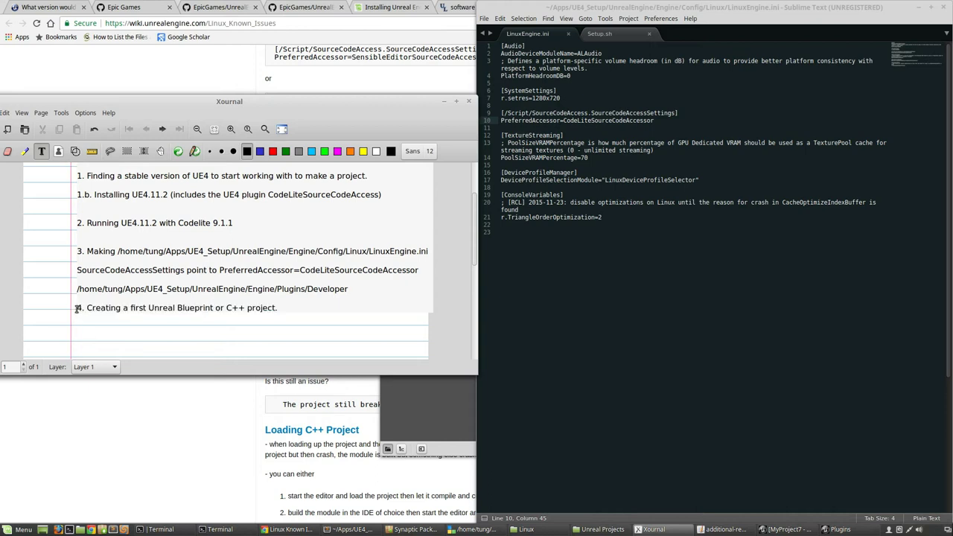
{"action": "left_click", "coordinate": [281, 307]}
{"action": "left_click_drag", "start_coordinate": [226, 308], "coordinate": [279, 308]}
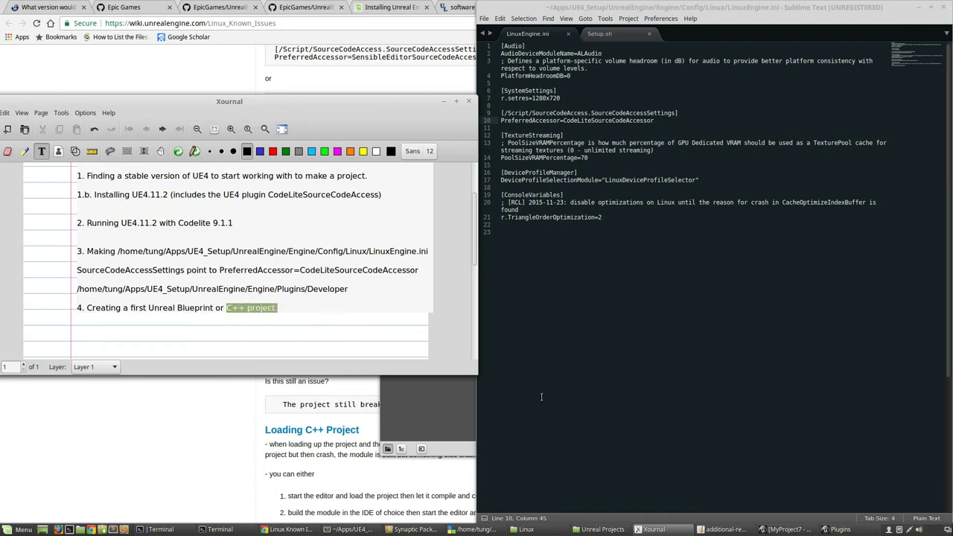
{"action": "left_click", "coordinate": [822, 530]}
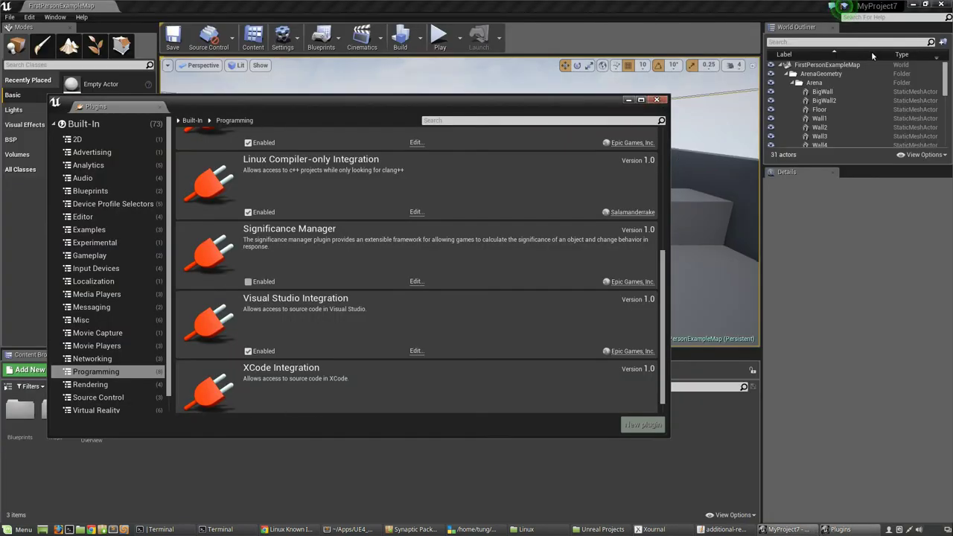
Close the Unreal Editor, stop the log terminal with Ctrl+C, and rerun ./UE4Editor.
{"action": "left_click", "coordinate": [939, 4]}
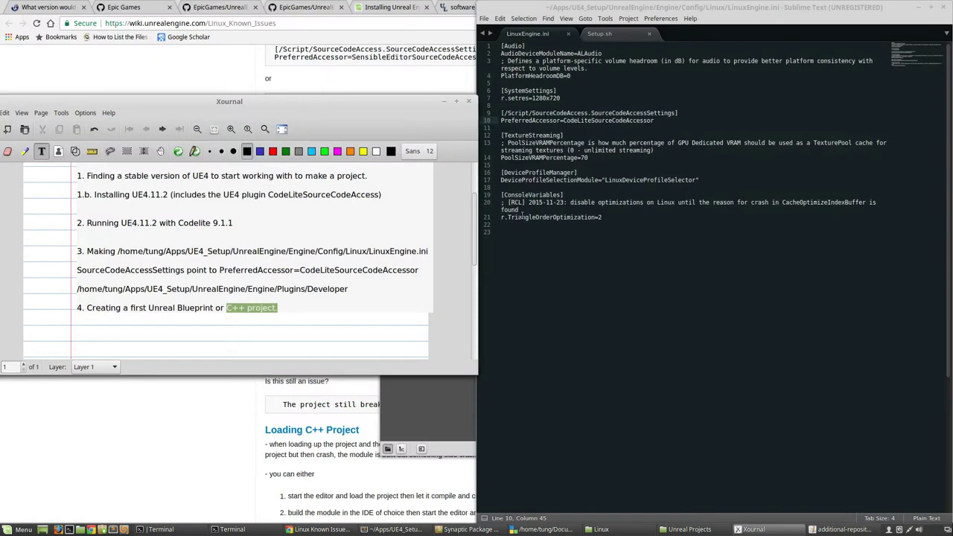
{"action": "left_click", "coordinate": [260, 530]}
{"action": "left_click", "coordinate": [773, 172]}
{"action": "left_click", "coordinate": [161, 529]}
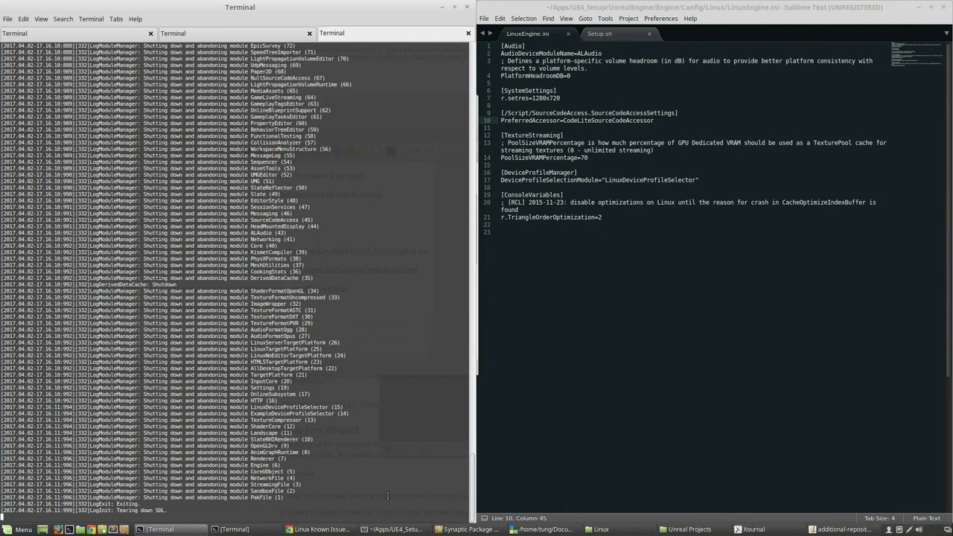
{"action": "key", "text": "ctrl+c"}
{"action": "key", "text": "Up"}
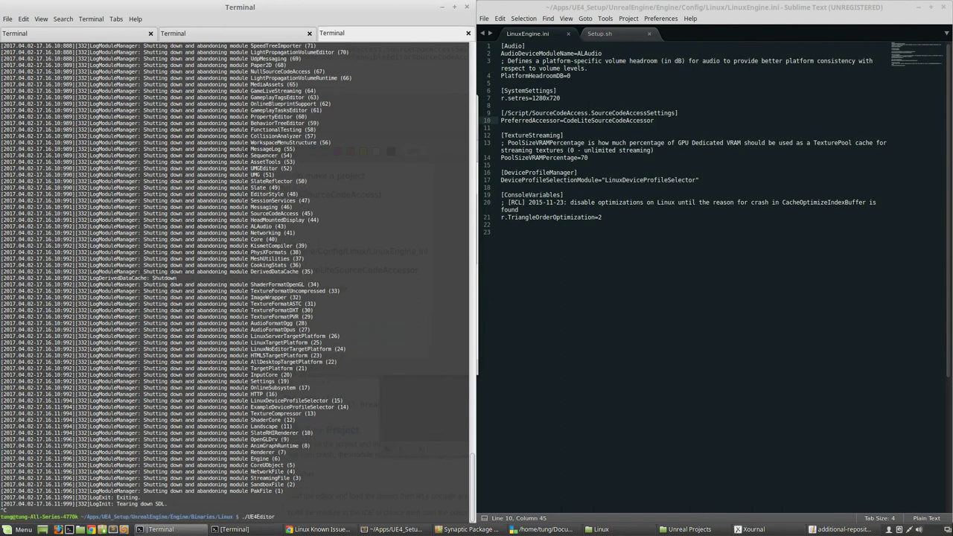
{"action": "key", "text": "Return"}
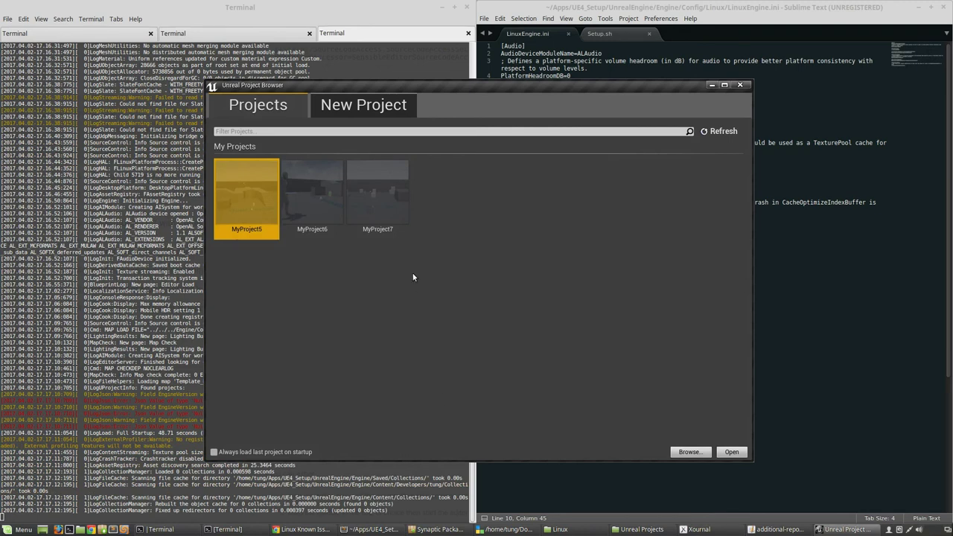
{"action": "left_click", "coordinate": [384, 111]}
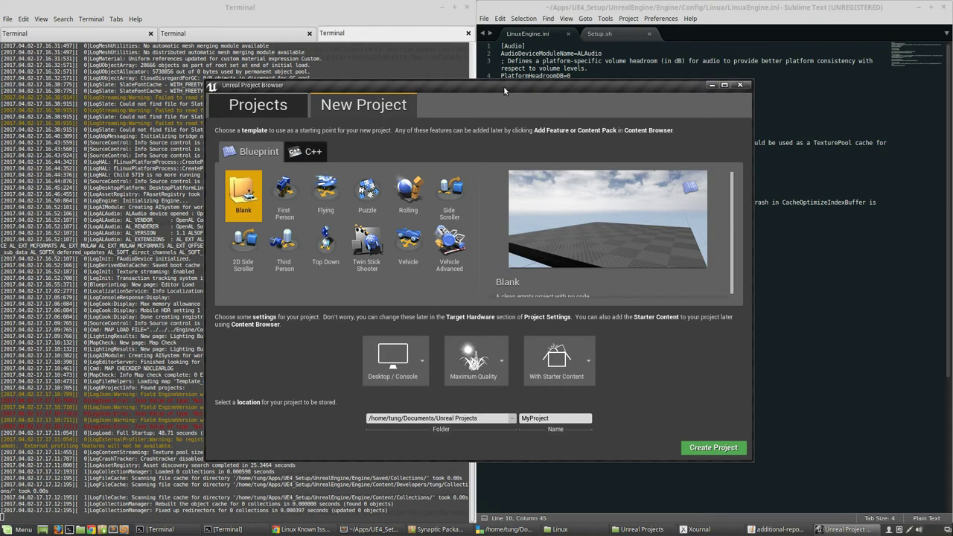
{"action": "left_click_drag", "start_coordinate": [495, 86], "coordinate": [337, 78]}
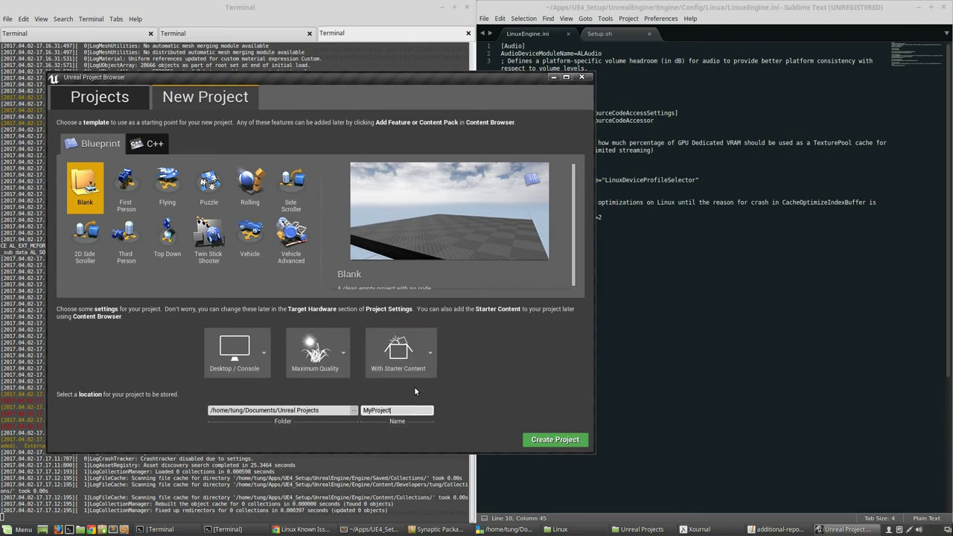
{"action": "left_click", "coordinate": [158, 146]}
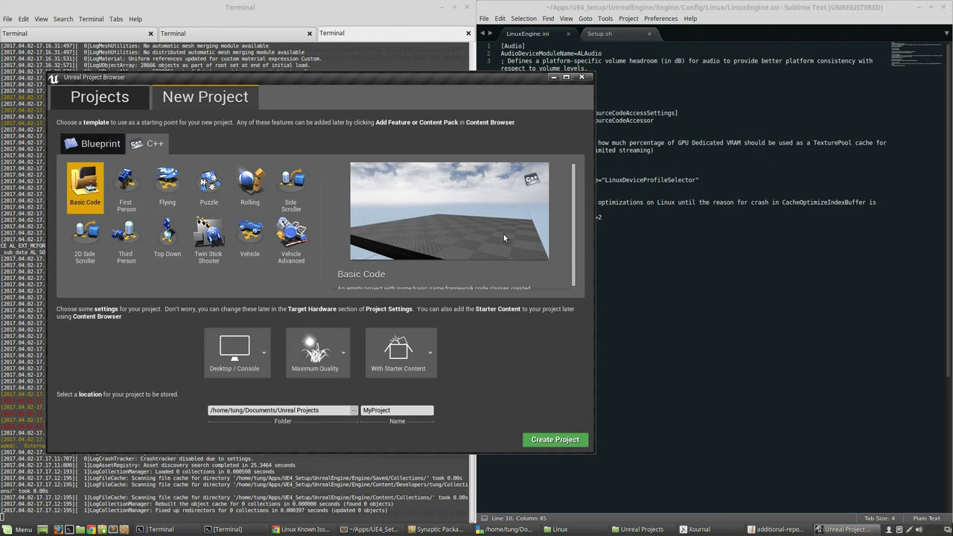
{"action": "left_click", "coordinate": [407, 412]}
Review the existing MyProject6 and MyProject7, then name the new project MyProject8.
{"action": "left_click", "coordinate": [129, 109]}
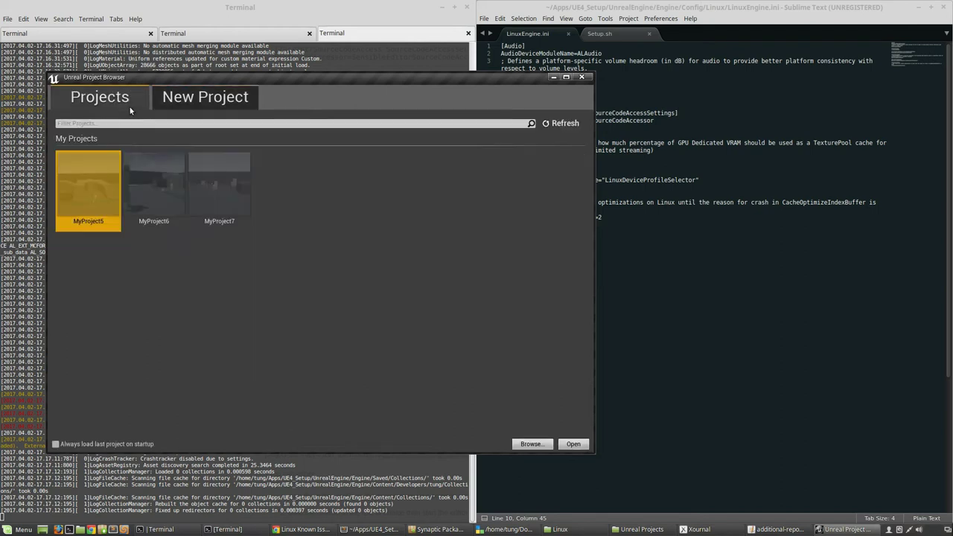
{"action": "left_click", "coordinate": [147, 200]}
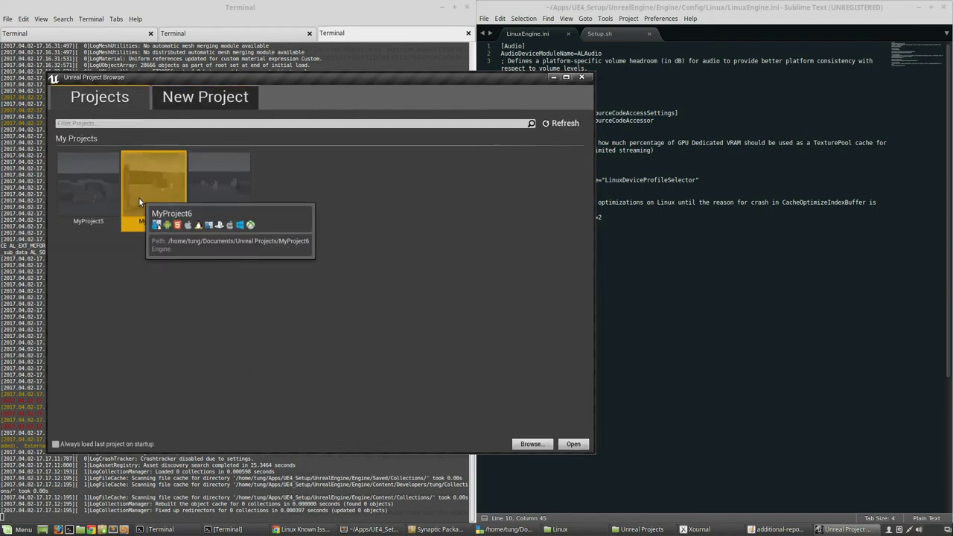
{"action": "left_click", "coordinate": [227, 200]}
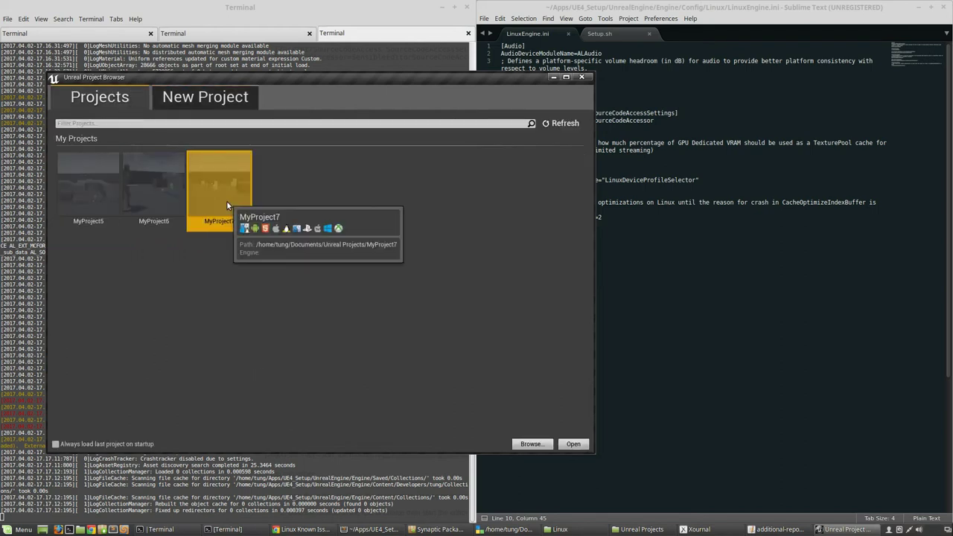
{"action": "left_click", "coordinate": [216, 101]}
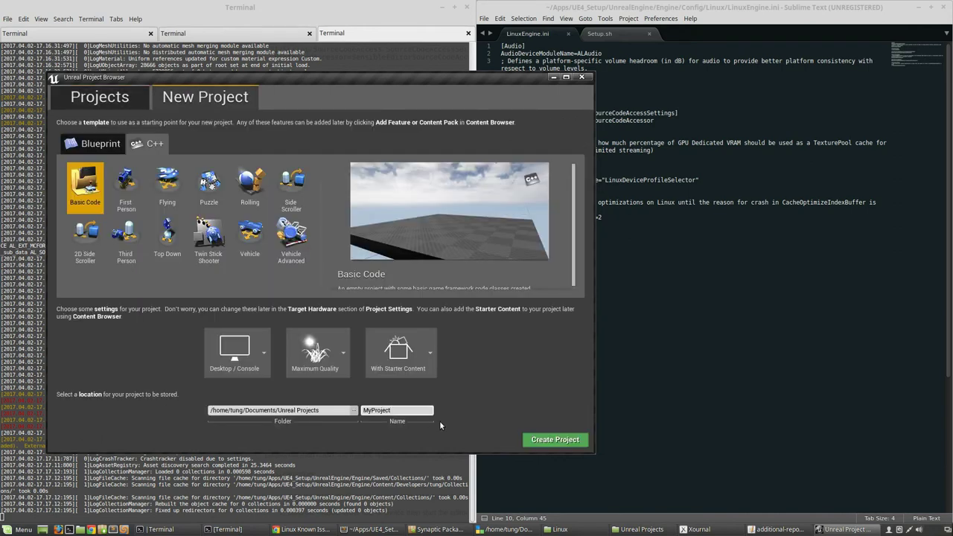
{"action": "key", "text": "BackSpace"}
{"action": "type", "text": "8"}
{"action": "left_click_drag", "start_coordinate": [349, 410], "coordinate": [205, 411]}
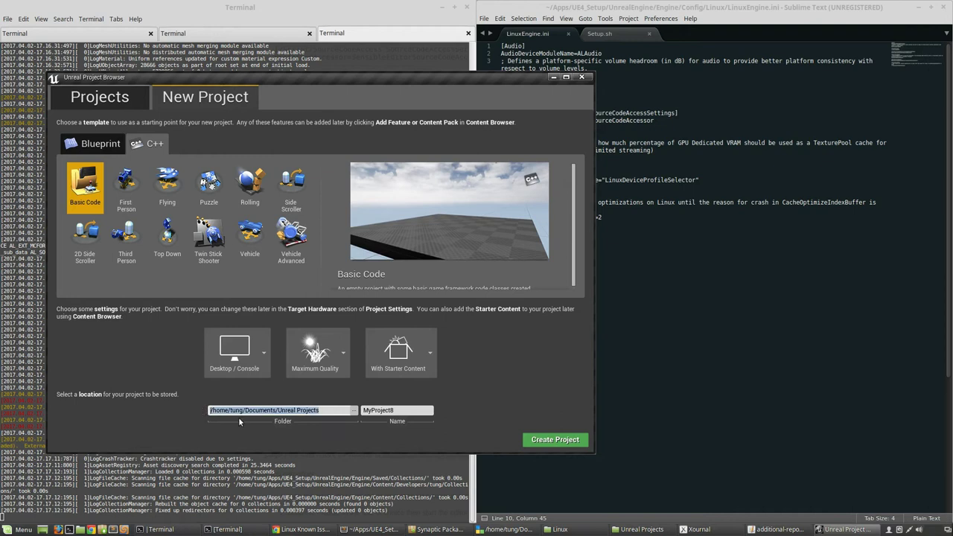
{"action": "left_click", "coordinate": [328, 412]}
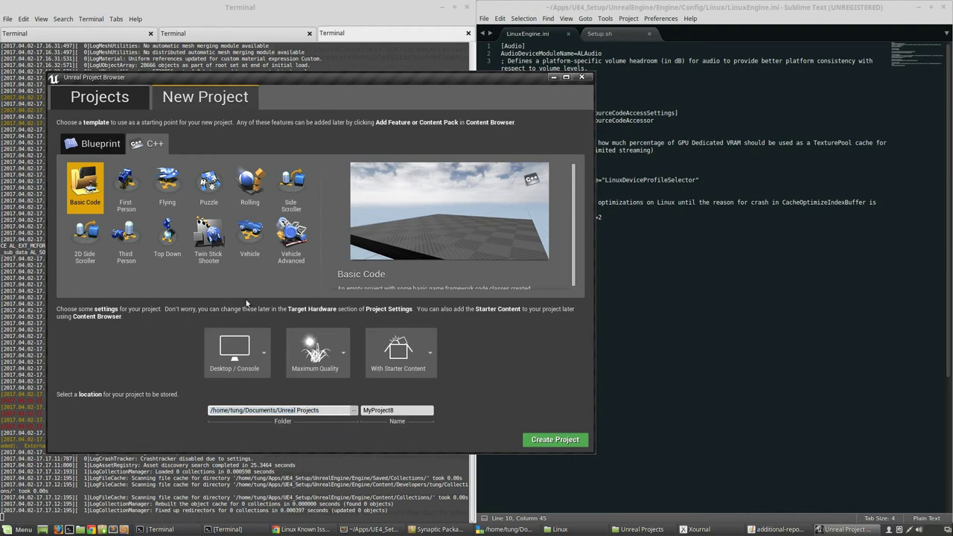
Compare the First Person, Rolling, Side Scroller and Vehicle templates, then choose Vehicle Advanced.
{"action": "left_click", "coordinate": [138, 195]}
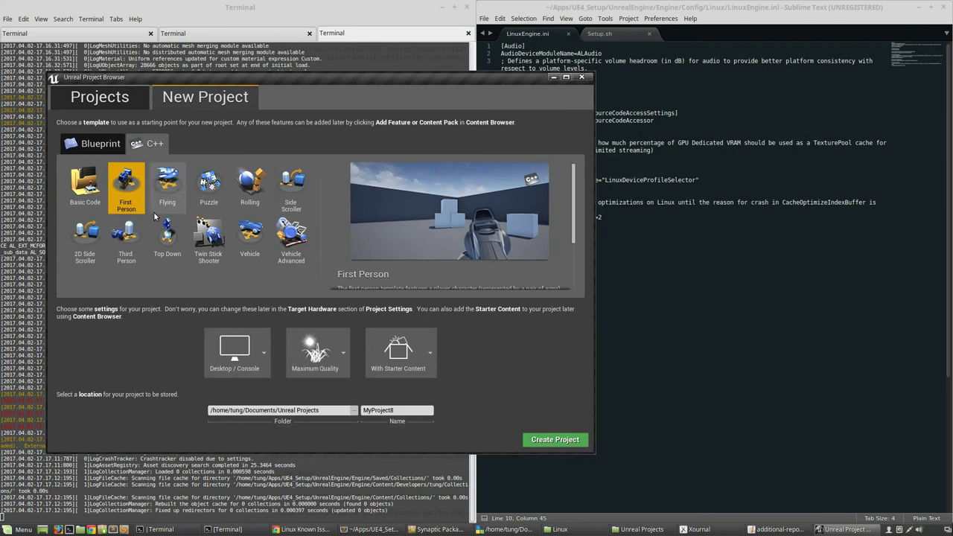
{"action": "left_click", "coordinate": [262, 192]}
{"action": "left_click", "coordinate": [290, 191]}
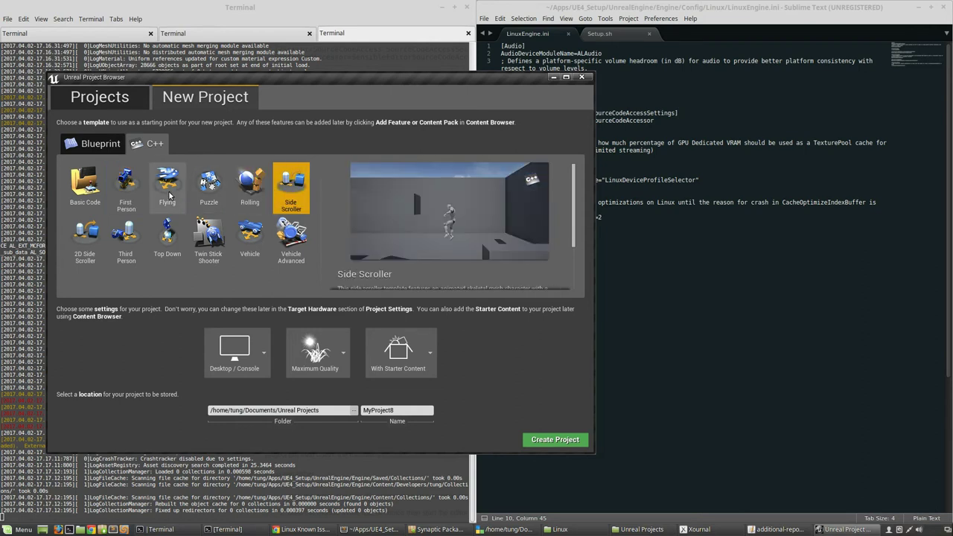
{"action": "left_click", "coordinate": [126, 185]}
{"action": "left_click", "coordinate": [283, 202]}
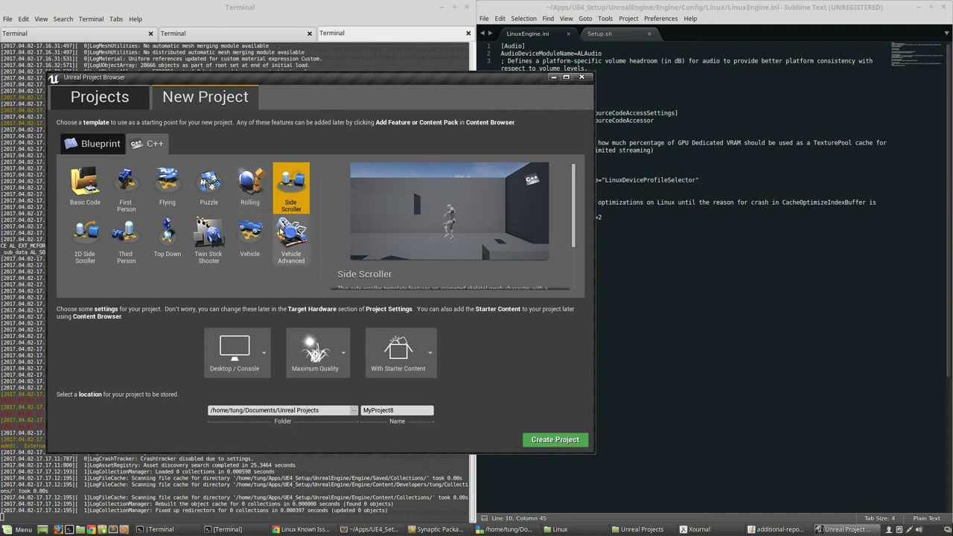
{"action": "left_click", "coordinate": [290, 234]}
{"action": "left_click", "coordinate": [251, 234]}
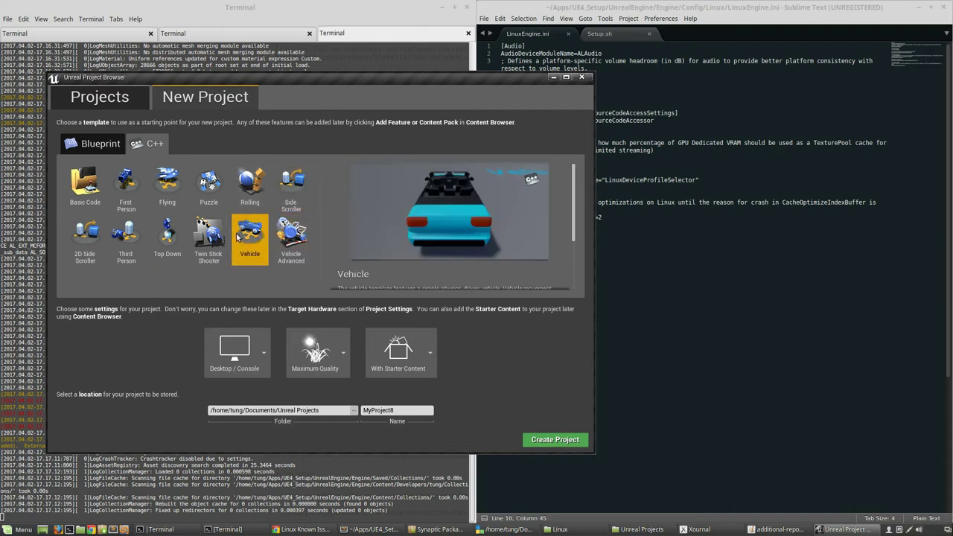
{"action": "left_click", "coordinate": [289, 237]}
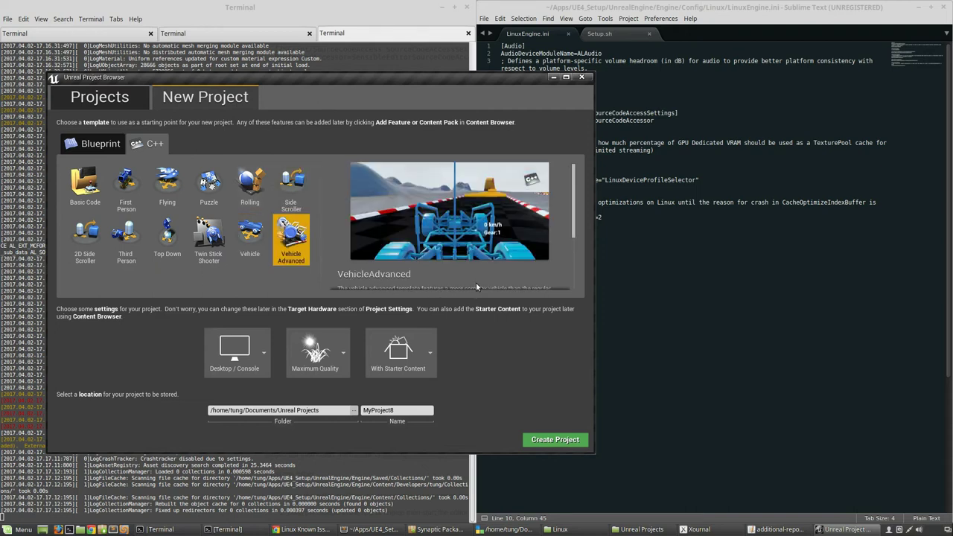
{"action": "scroll", "coordinate": [475, 282], "scroll_direction": "down", "scroll_amount": 5}
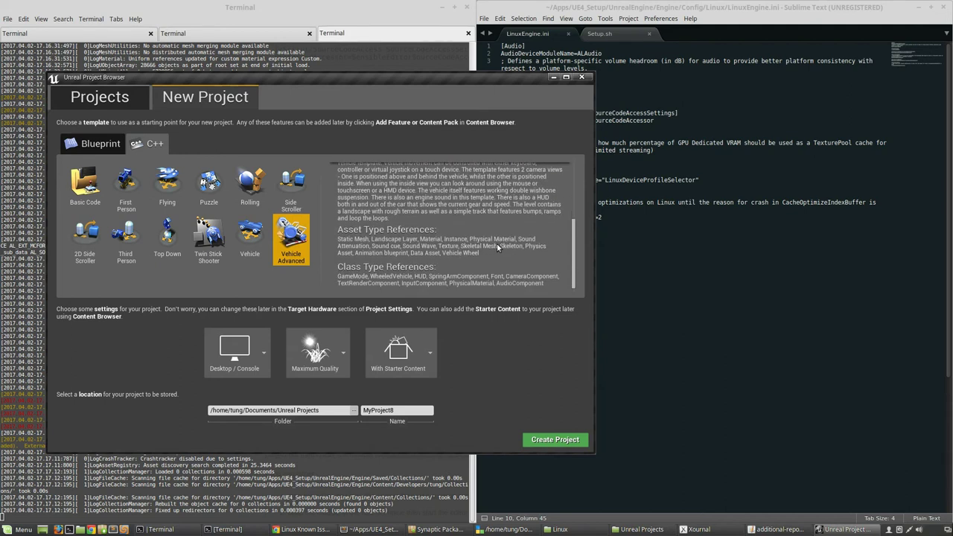
{"action": "scroll", "coordinate": [496, 244], "scroll_direction": "up", "scroll_amount": 1}
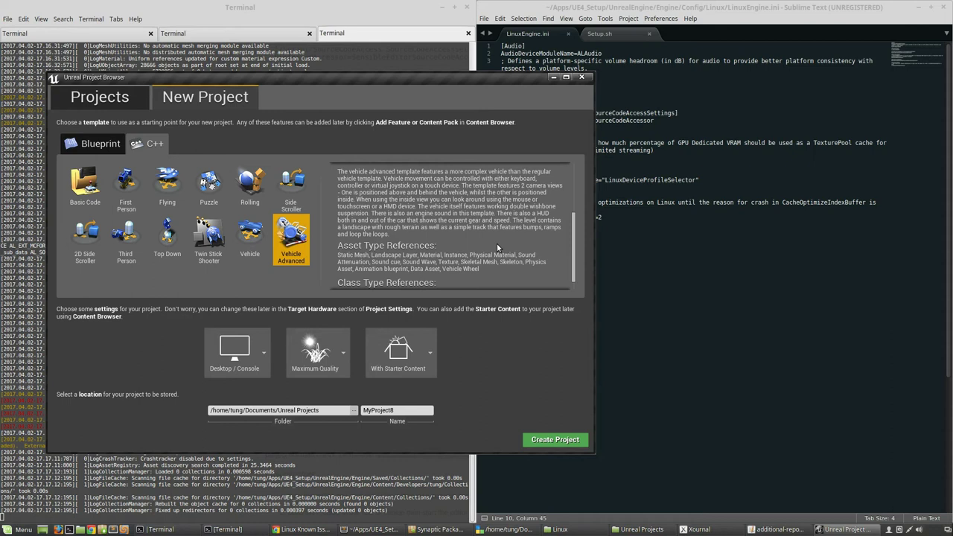
{"action": "scroll", "coordinate": [496, 244], "scroll_direction": "up", "scroll_amount": 1}
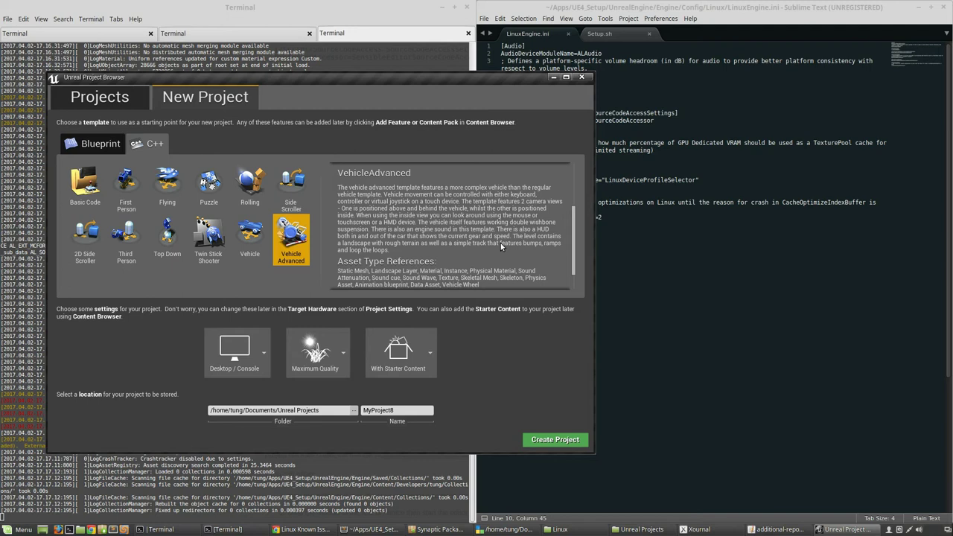
{"action": "scroll", "coordinate": [500, 243], "scroll_direction": "down", "scroll_amount": 1}
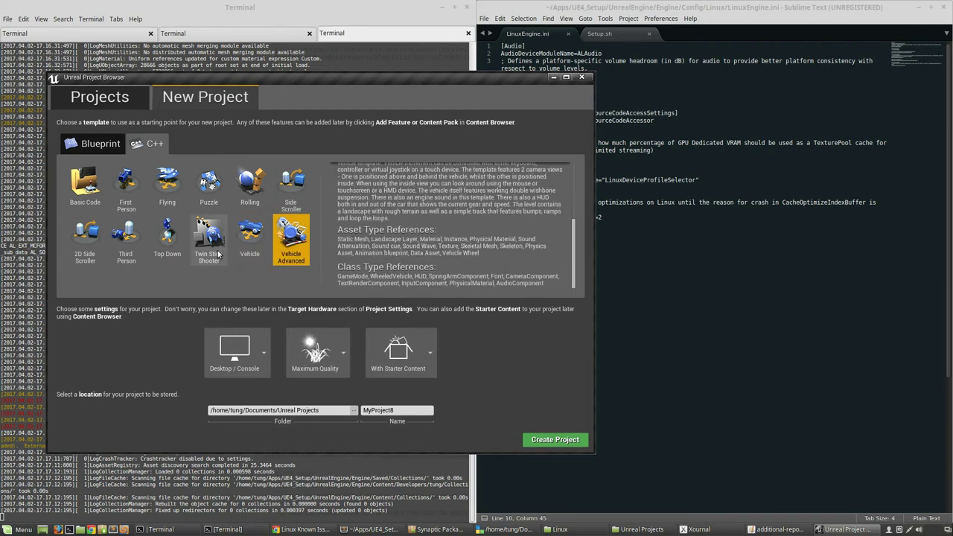
Create MyProject8 and let it open on VehicleAdvExampleMap.
{"action": "left_click", "coordinate": [555, 440]}
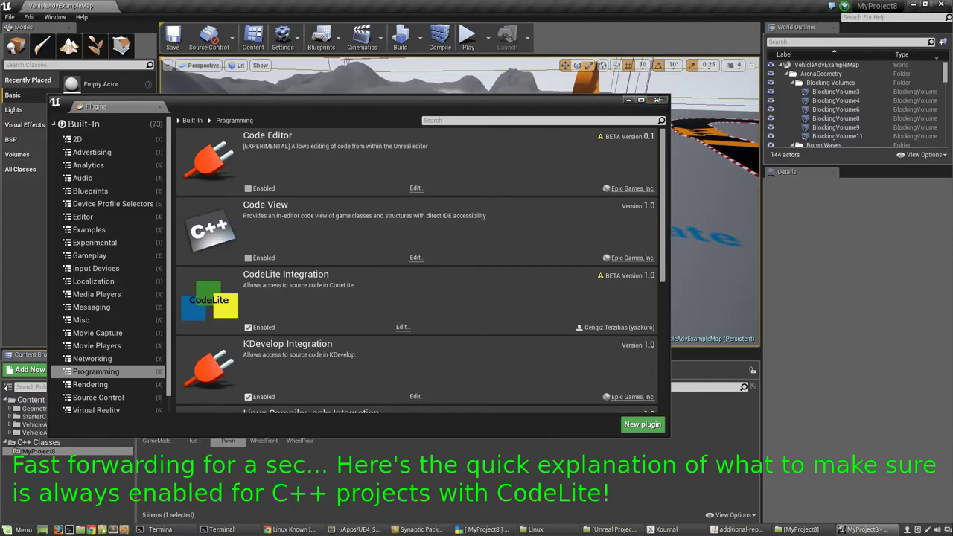
Close Plugins and confirm CodeLite 7/8.x as the Source Code Editor in Editor Preferences.
{"action": "left_click", "coordinate": [661, 100]}
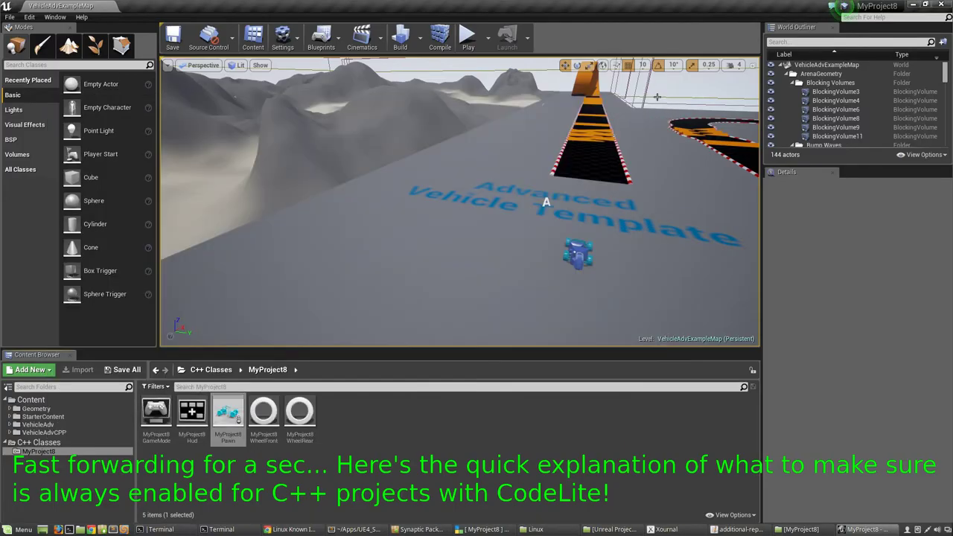
{"action": "left_click", "coordinate": [31, 17]}
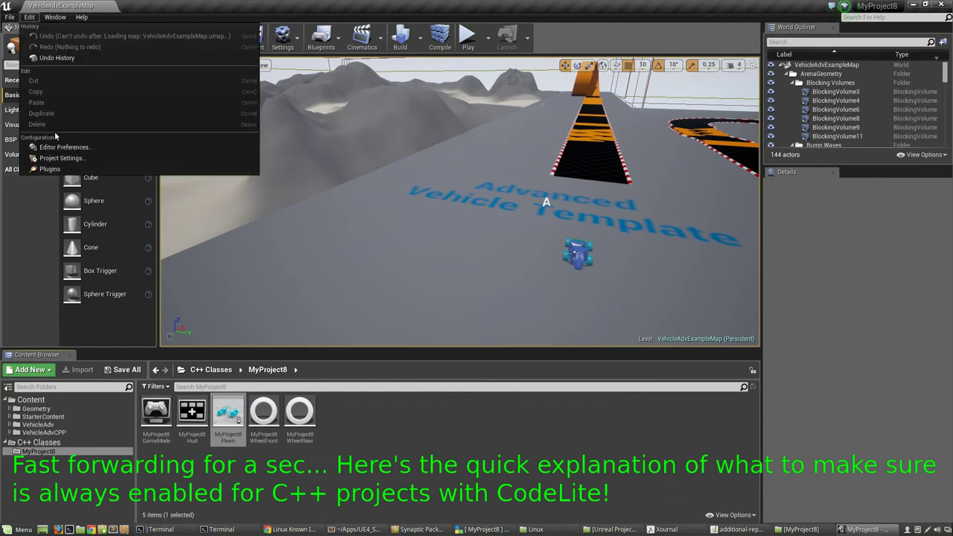
{"action": "left_click", "coordinate": [55, 147]}
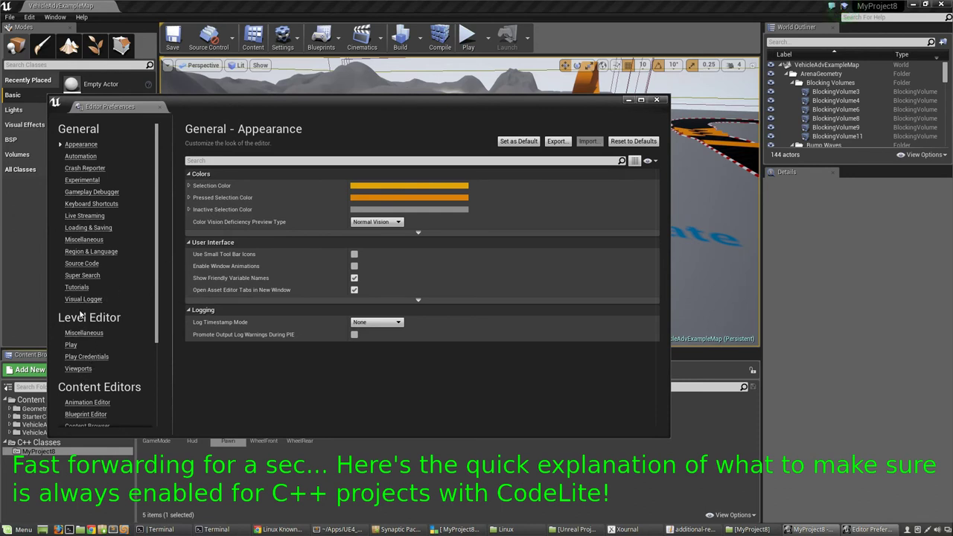
{"action": "left_click", "coordinate": [79, 265]}
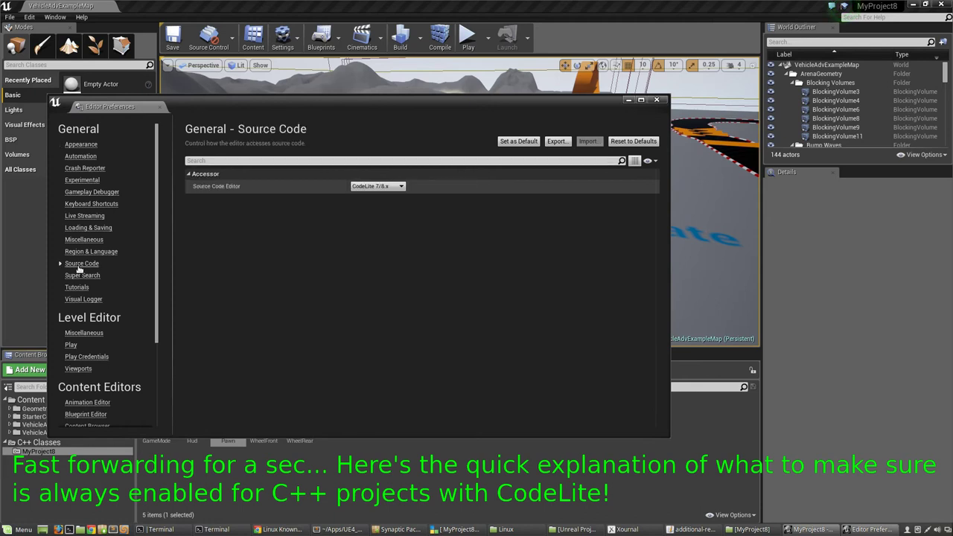
{"action": "left_click", "coordinate": [393, 189]}
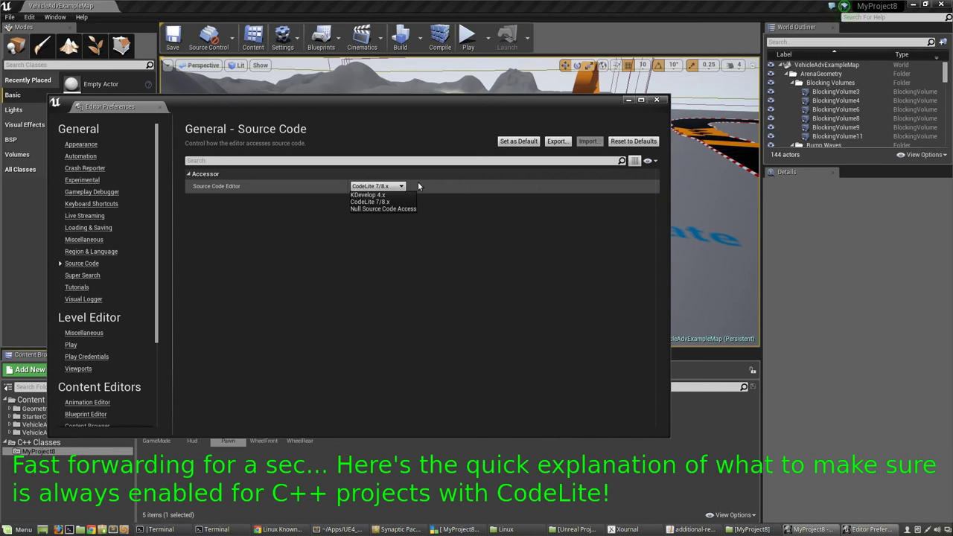
{"action": "left_click", "coordinate": [403, 187]}
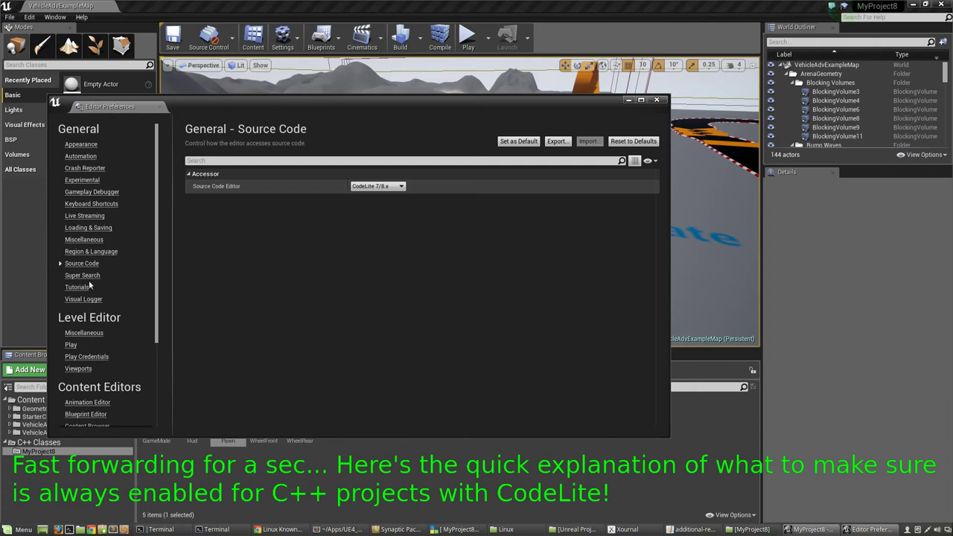
{"action": "left_click", "coordinate": [384, 187]}
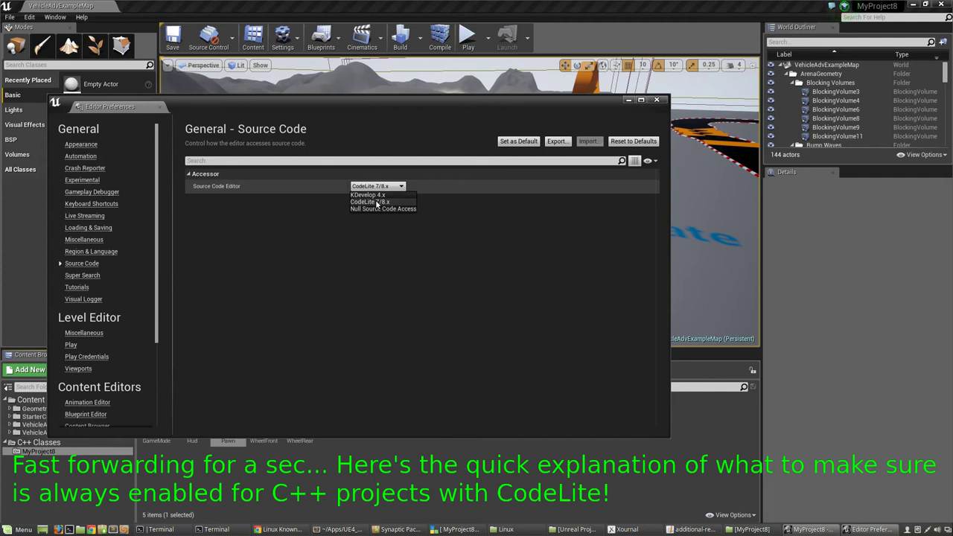
{"action": "left_click", "coordinate": [376, 202]}
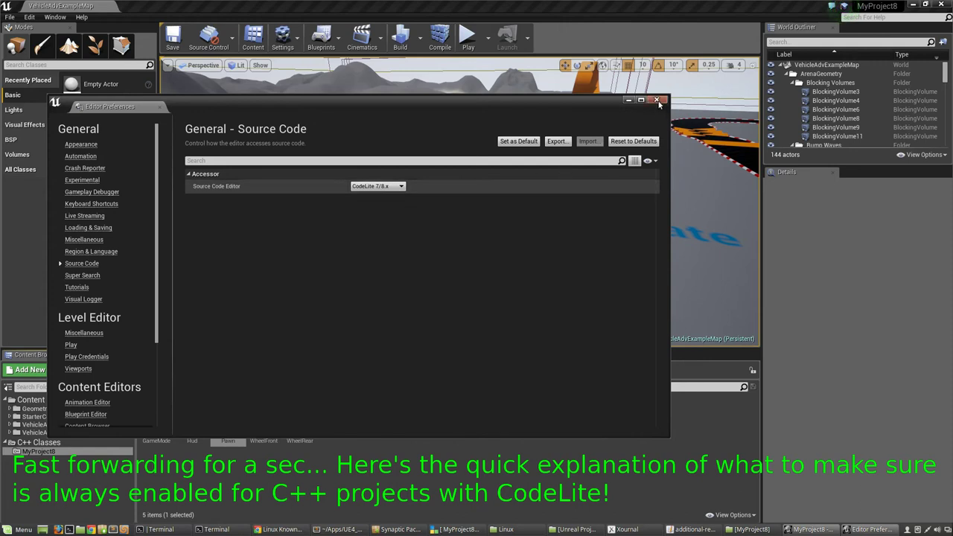
{"action": "left_click", "coordinate": [656, 100]}
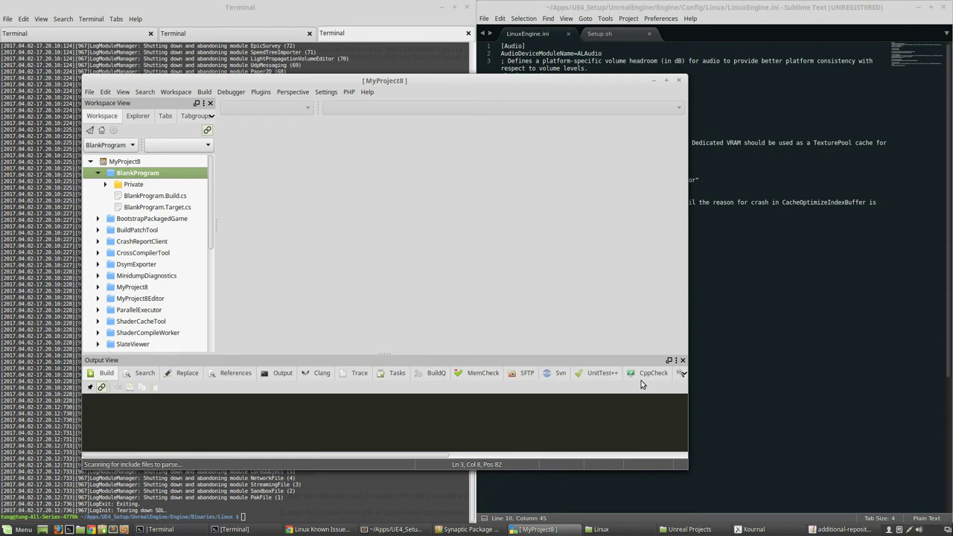
Nudge the CodeLite MyProject8 window right, then slightly back left.
{"action": "left_click_drag", "start_coordinate": [417, 89], "coordinate": [474, 90]}
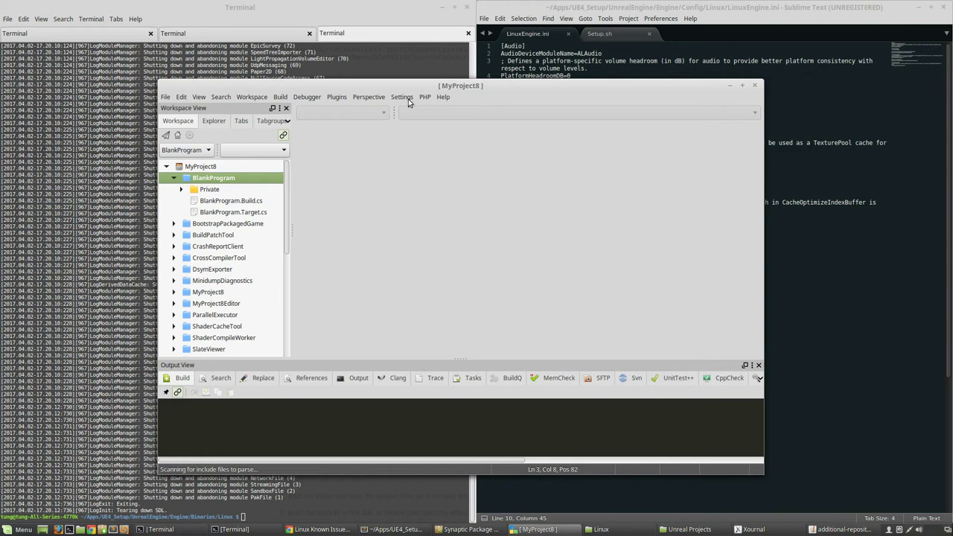
{"action": "left_click_drag", "start_coordinate": [416, 86], "coordinate": [396, 84]}
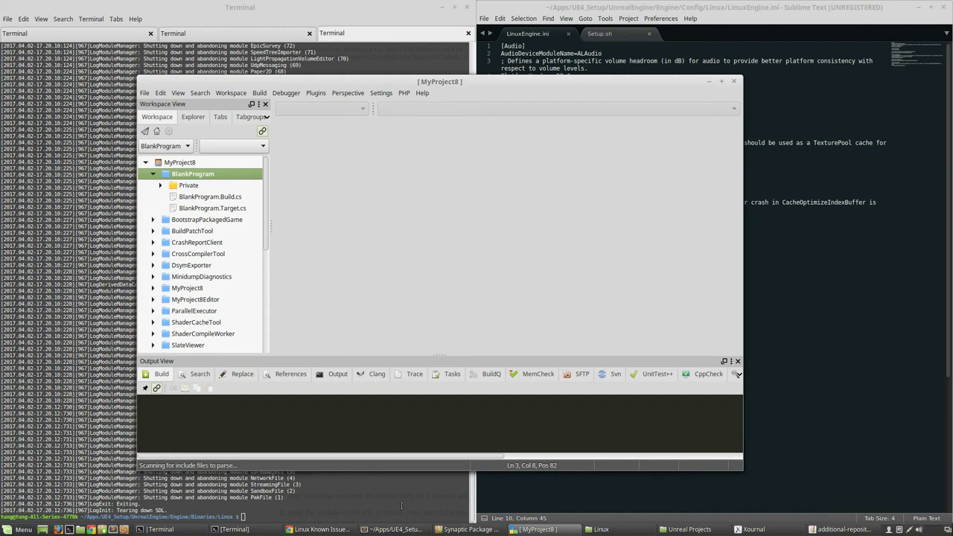
{"action": "mouse_move", "coordinate": [690, 529]}
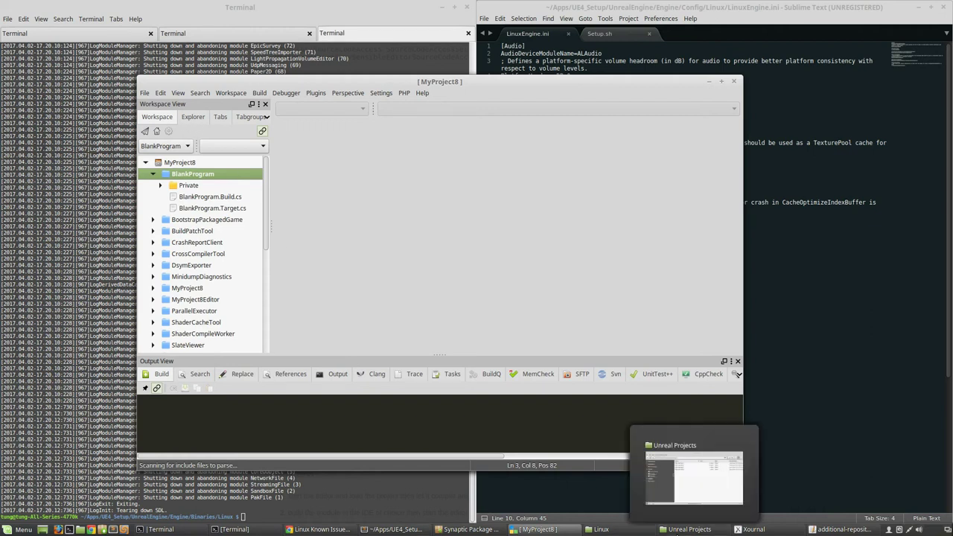
In the Unreal Projects folder, open MyProject8 and select MyProject8.workspace.
{"action": "left_click", "coordinate": [690, 529]}
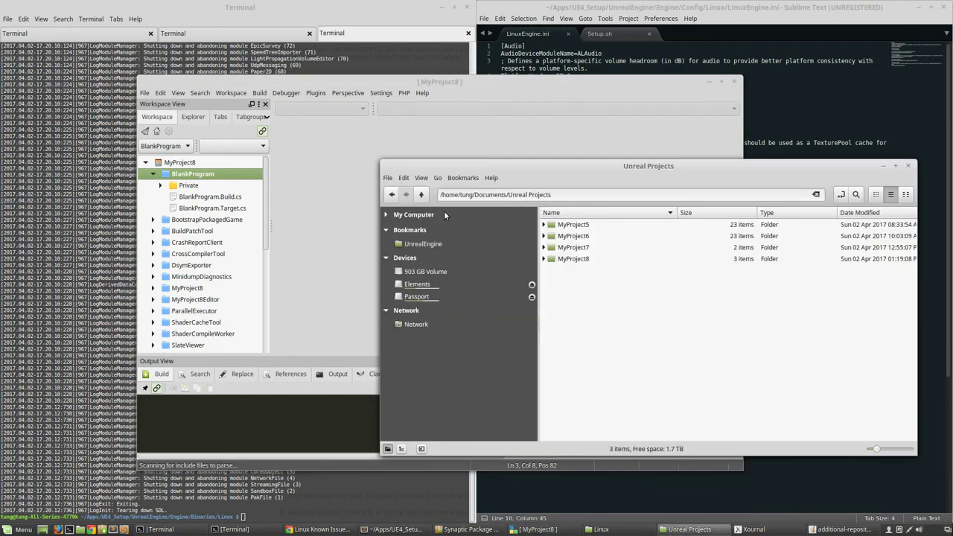
{"action": "left_click", "coordinate": [544, 259]}
{"action": "scroll", "coordinate": [593, 336], "scroll_direction": "down", "scroll_amount": 2}
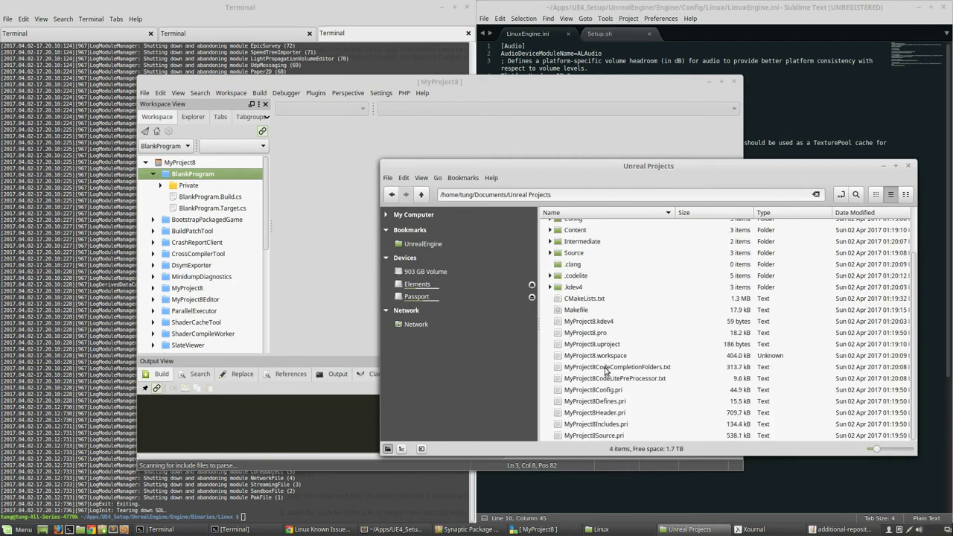
{"action": "left_click", "coordinate": [609, 355]}
{"action": "right_click", "coordinate": [610, 356]}
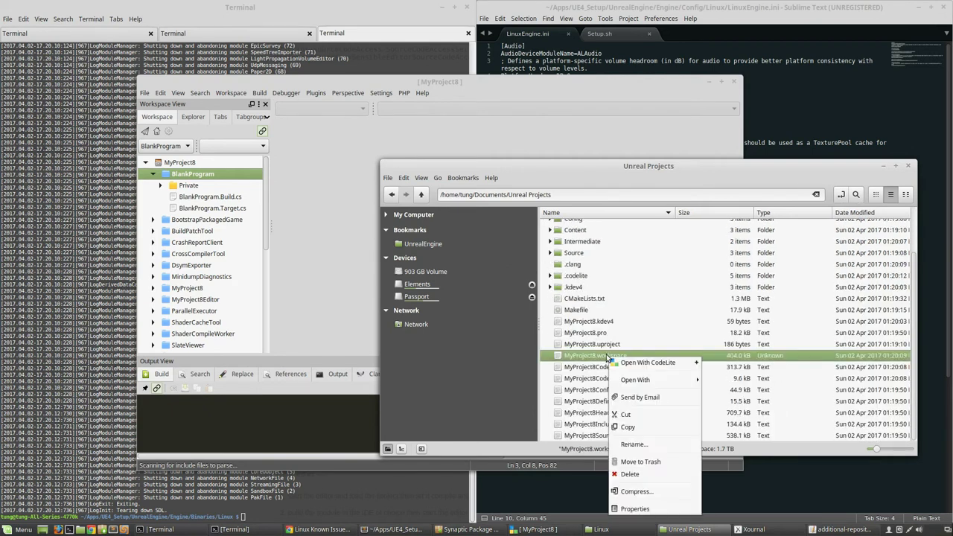
{"action": "mouse_move", "coordinate": [645, 380]}
{"action": "left_click", "coordinate": [618, 209]}
Confirm in MyProject8.workspace Properties that CodeLite is the default opener, then close the dialog.
{"action": "right_click", "coordinate": [621, 356]}
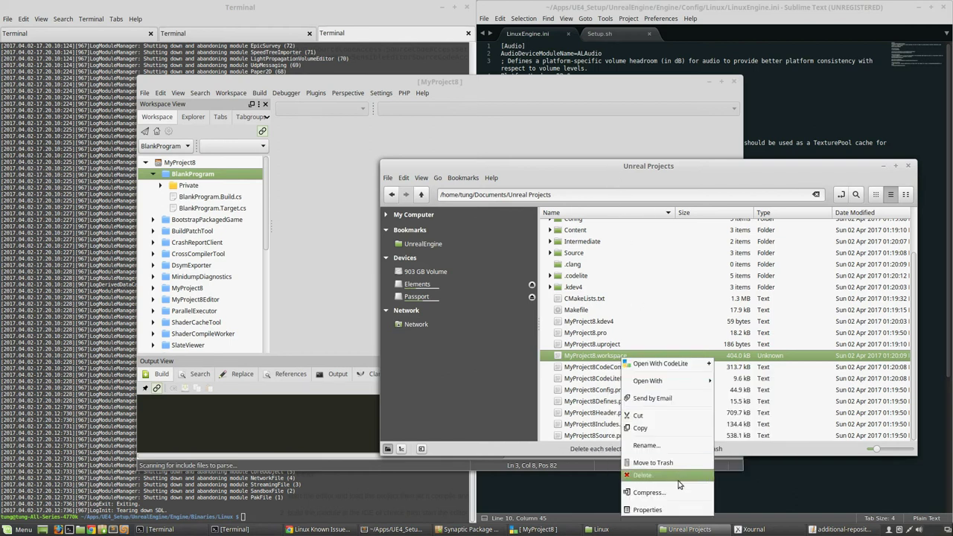
{"action": "left_click", "coordinate": [675, 509]}
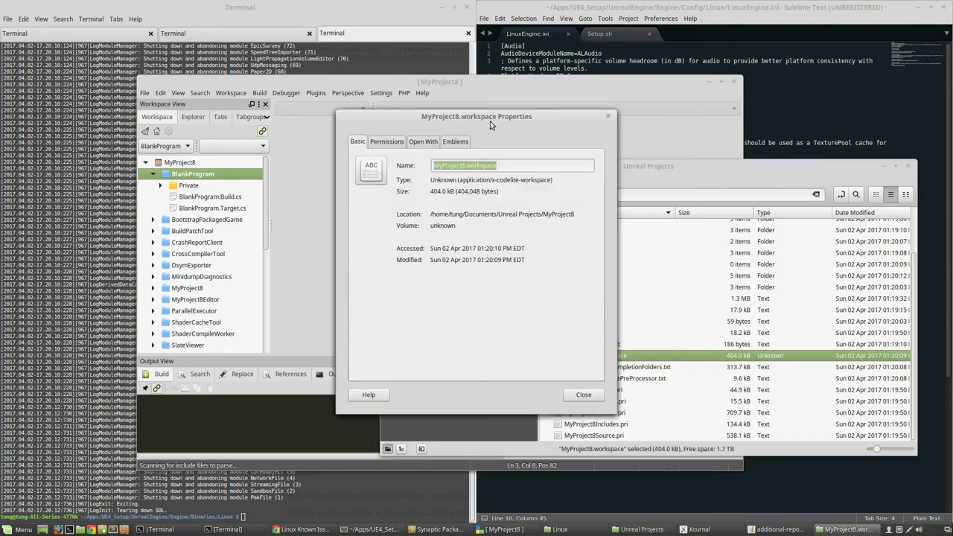
{"action": "left_click_drag", "start_coordinate": [489, 121], "coordinate": [246, 230]}
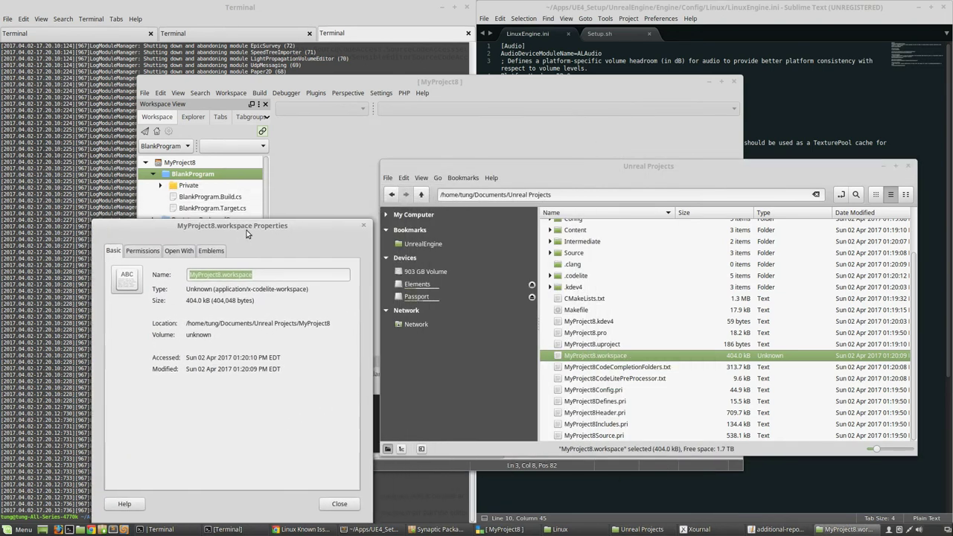
{"action": "left_click", "coordinate": [187, 252]}
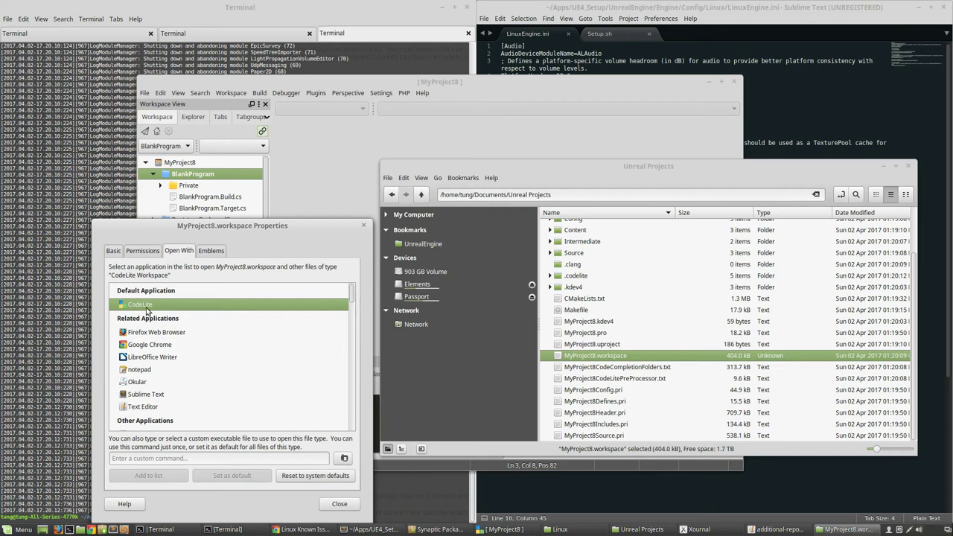
{"action": "left_click", "coordinate": [199, 331]}
{"action": "left_click", "coordinate": [169, 311]}
{"action": "scroll", "coordinate": [172, 342], "scroll_direction": "down", "scroll_amount": 4}
{"action": "scroll", "coordinate": [175, 346], "scroll_direction": "up", "scroll_amount": 2}
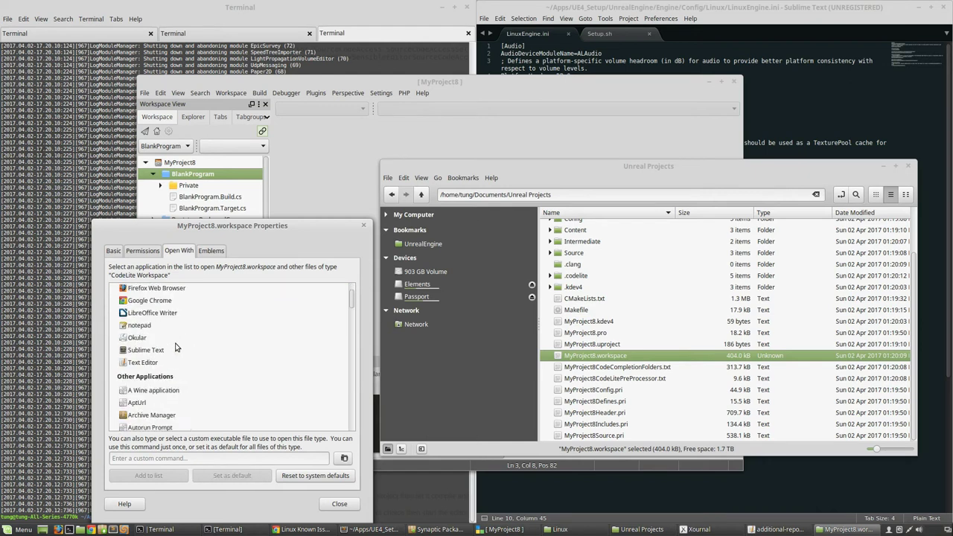
{"action": "scroll", "coordinate": [175, 346], "scroll_direction": "up", "scroll_amount": 2}
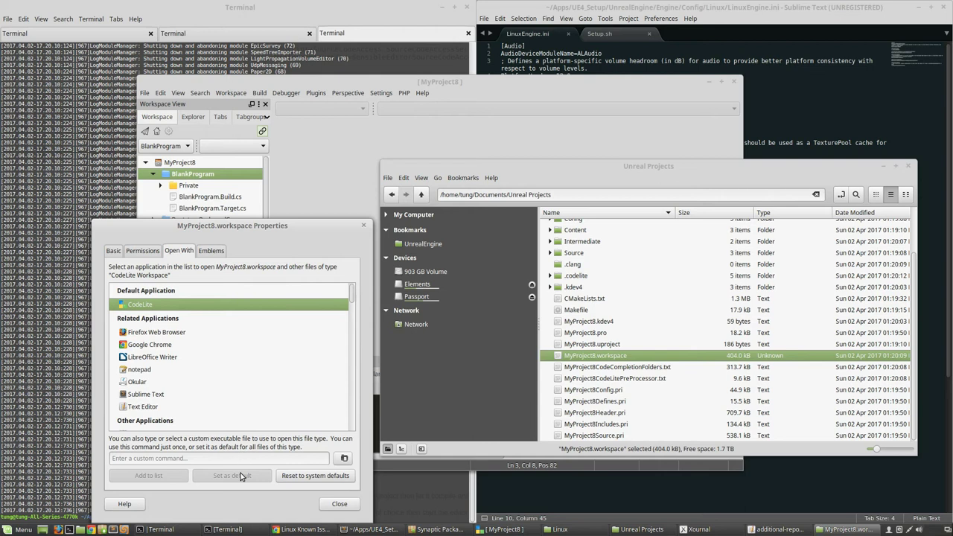
{"action": "left_click", "coordinate": [339, 504]}
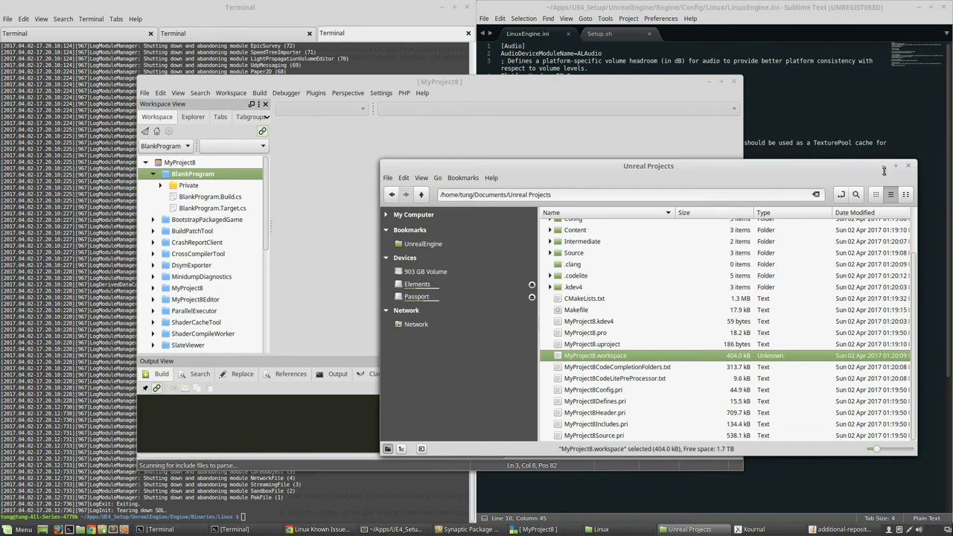
Minimize the file manager, collapse BlankProgram, and expand MyProject8Editor in the Workspace View.
{"action": "left_click", "coordinate": [884, 166]}
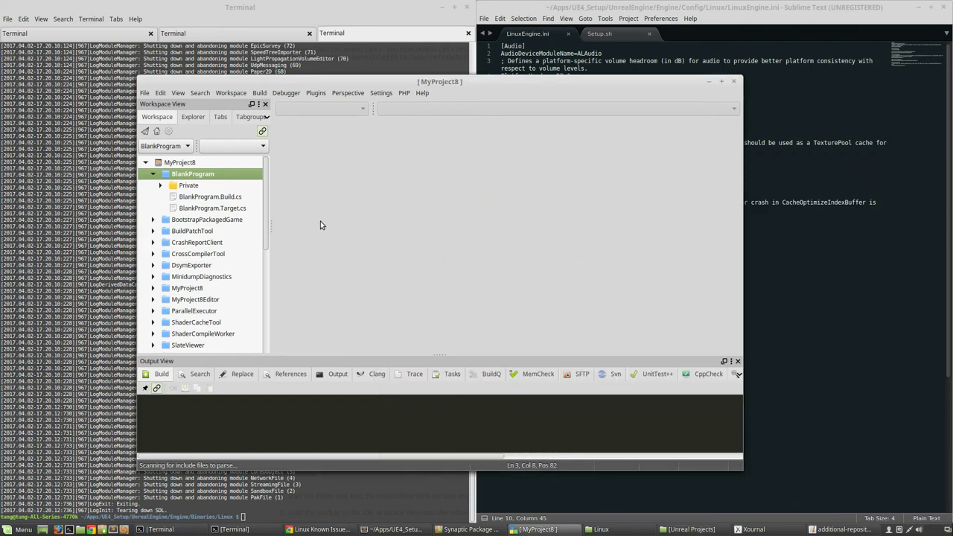
{"action": "left_click", "coordinate": [154, 175]}
{"action": "left_click", "coordinate": [193, 265]}
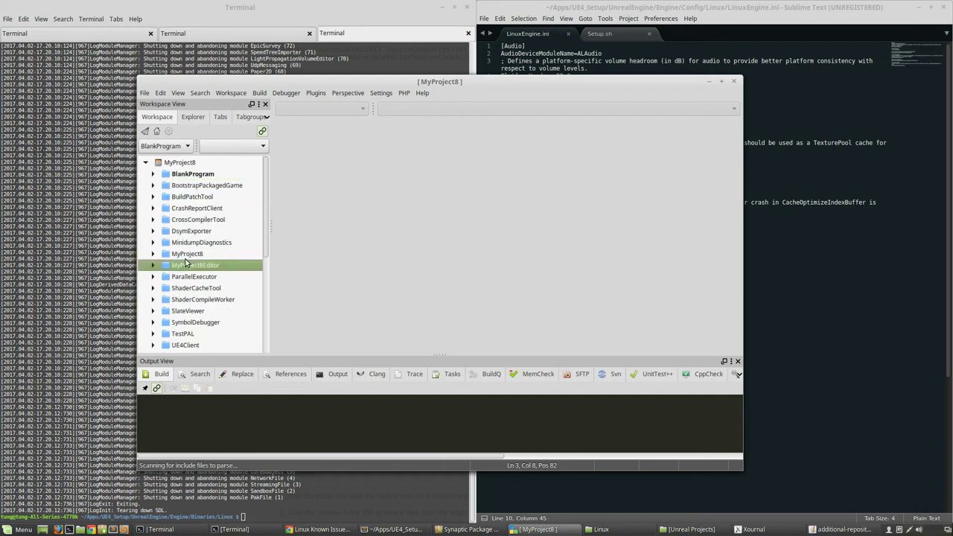
{"action": "left_click", "coordinate": [187, 257]}
{"action": "left_click", "coordinate": [153, 255]}
{"action": "left_click", "coordinate": [153, 255]}
{"action": "left_click", "coordinate": [154, 265]}
{"action": "left_click", "coordinate": [154, 265]}
{"action": "left_click", "coordinate": [154, 266]}
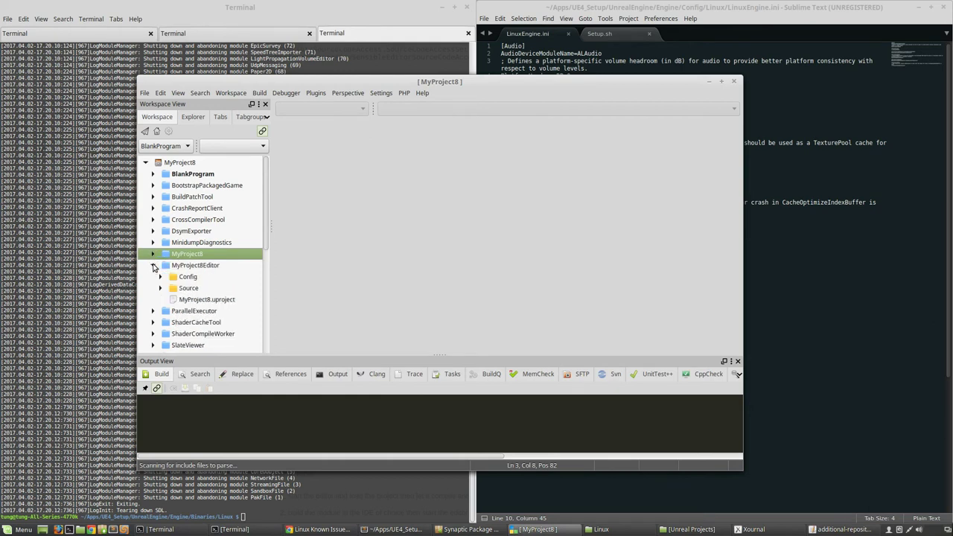
{"action": "left_click", "coordinate": [170, 267]}
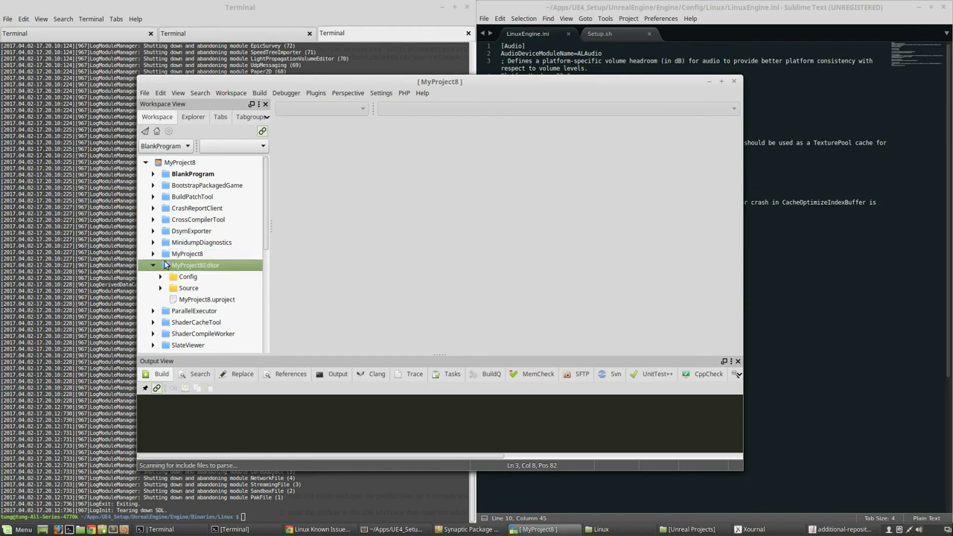
{"action": "left_click", "coordinate": [154, 266]}
{"action": "left_click", "coordinate": [154, 266]}
Expand the Source folders down to MyProject8Editor's Source/MyProject8 C++ files.
{"action": "left_click", "coordinate": [153, 253]}
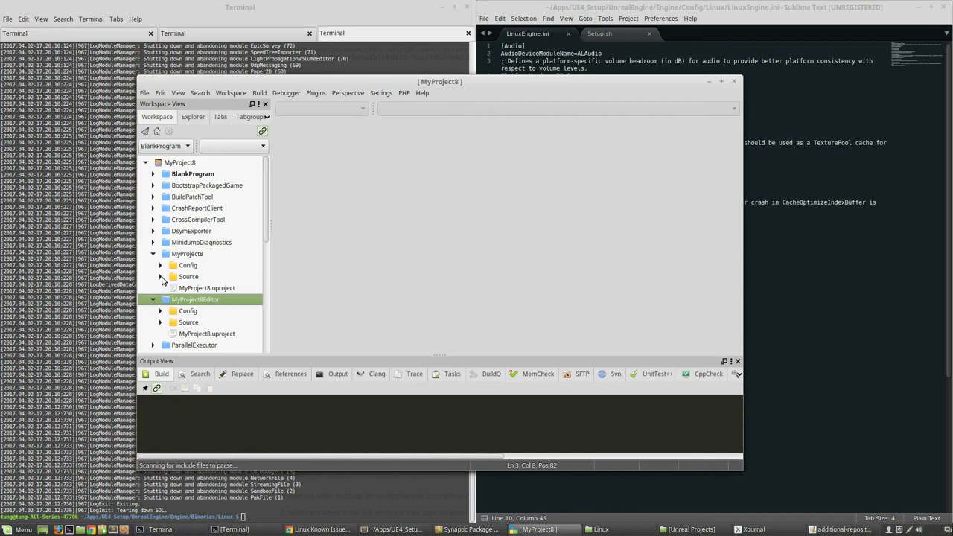
{"action": "left_click", "coordinate": [160, 276]}
{"action": "scroll", "coordinate": [177, 294], "scroll_direction": "down", "scroll_amount": 1}
{"action": "left_click", "coordinate": [160, 326]}
{"action": "scroll", "coordinate": [213, 308], "scroll_direction": "down", "scroll_amount": 2}
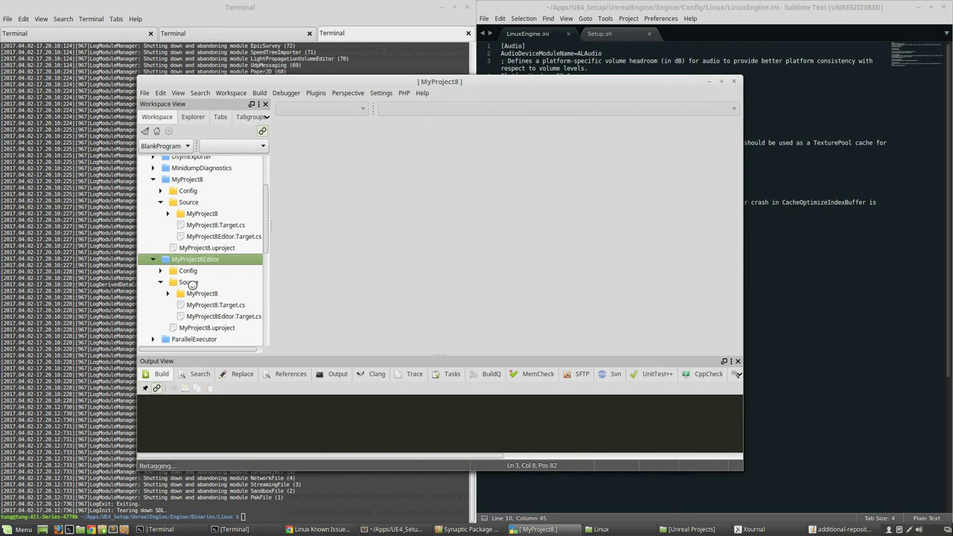
{"action": "left_click", "coordinate": [192, 281]}
{"action": "left_click", "coordinate": [215, 305]}
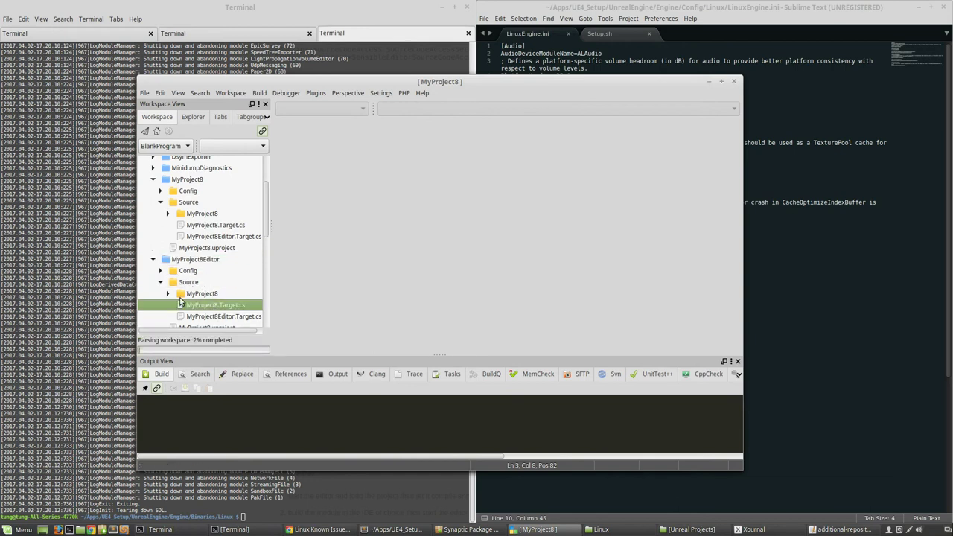
{"action": "left_click", "coordinate": [167, 294]}
{"action": "scroll", "coordinate": [191, 298], "scroll_direction": "down", "scroll_amount": 1}
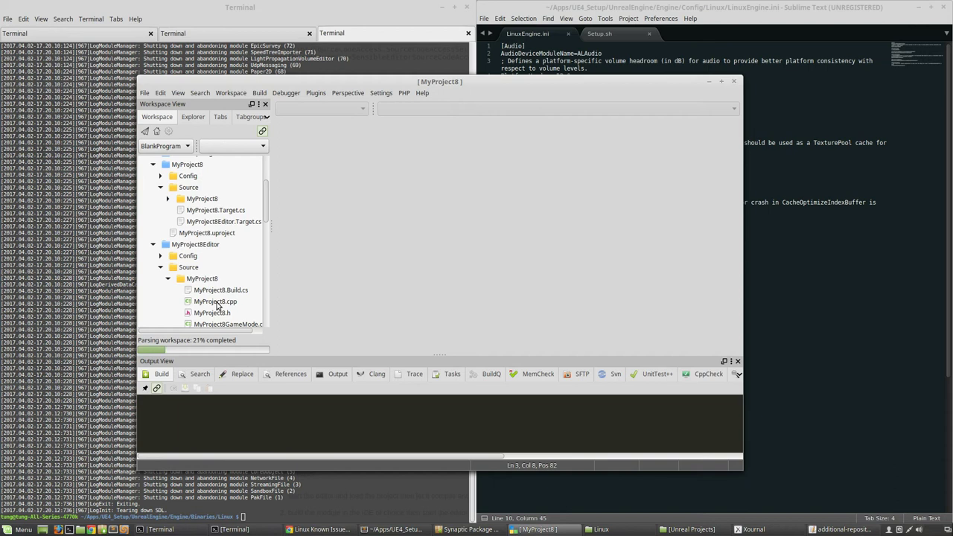
Open MyProject8.cpp, MyProject8GameMode.cpp and MyProject8Pawn.cpp, widening the Workspace View.
{"action": "double_click", "coordinate": [216, 302]}
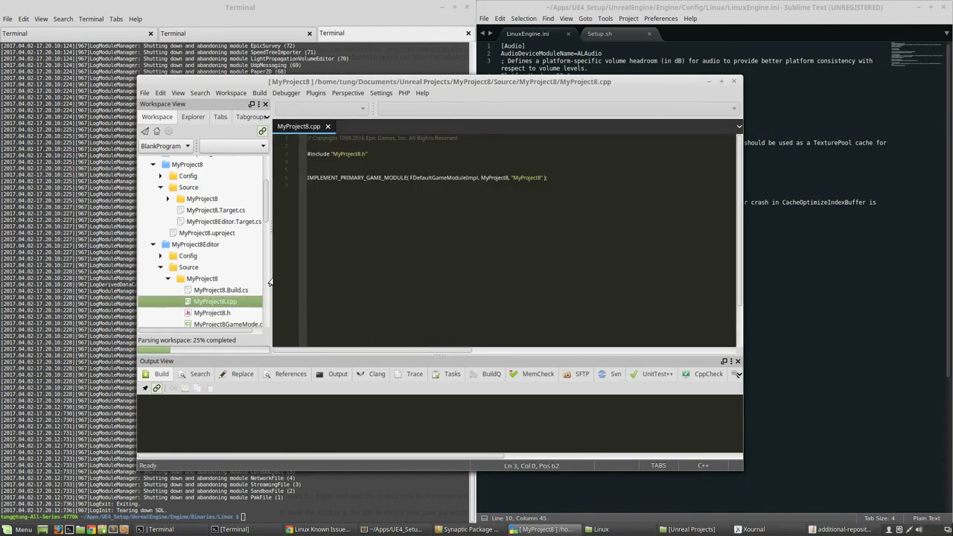
{"action": "left_click_drag", "start_coordinate": [271, 280], "coordinate": [300, 280]}
{"action": "scroll", "coordinate": [275, 289], "scroll_direction": "down", "scroll_amount": 2}
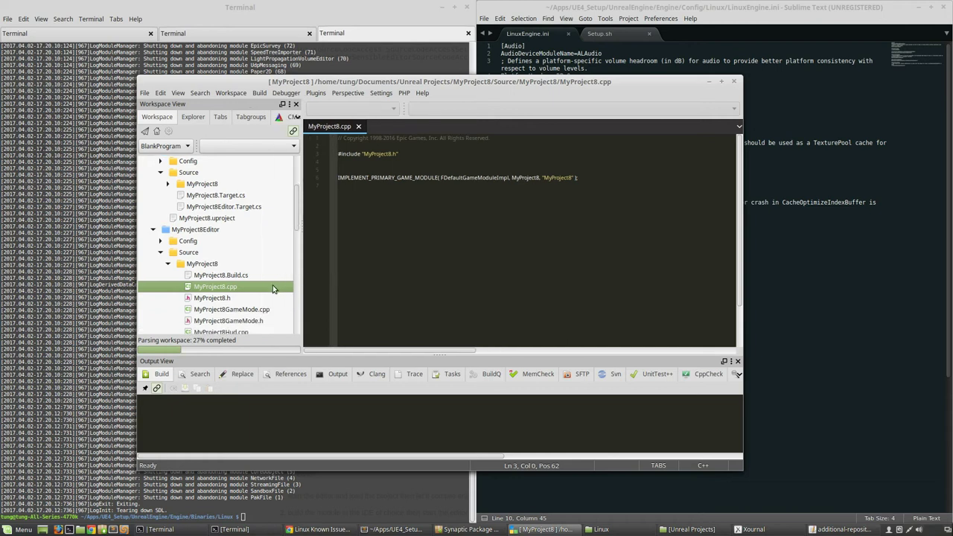
{"action": "left_click", "coordinate": [254, 296]}
{"action": "double_click", "coordinate": [254, 296]}
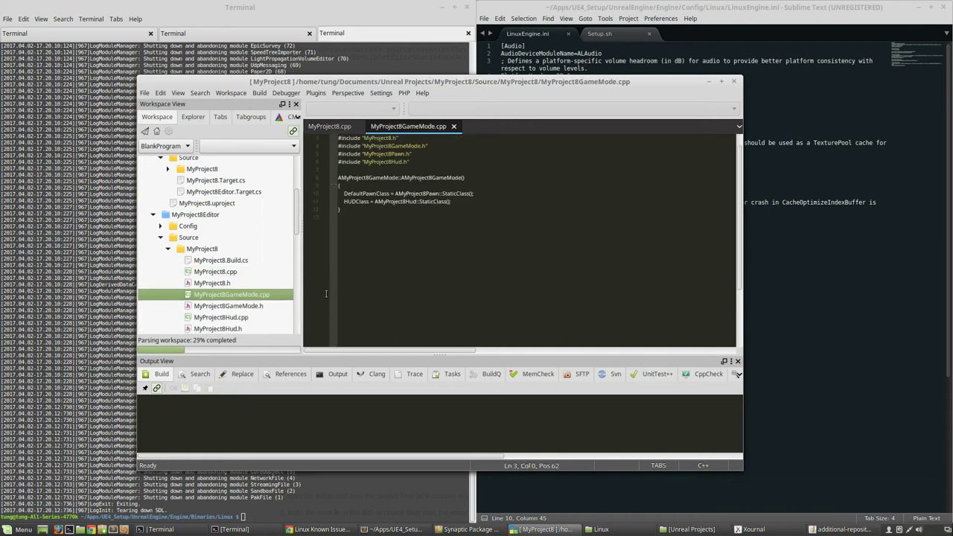
{"action": "scroll", "coordinate": [231, 302], "scroll_direction": "down", "scroll_amount": 1}
{"action": "double_click", "coordinate": [232, 310]}
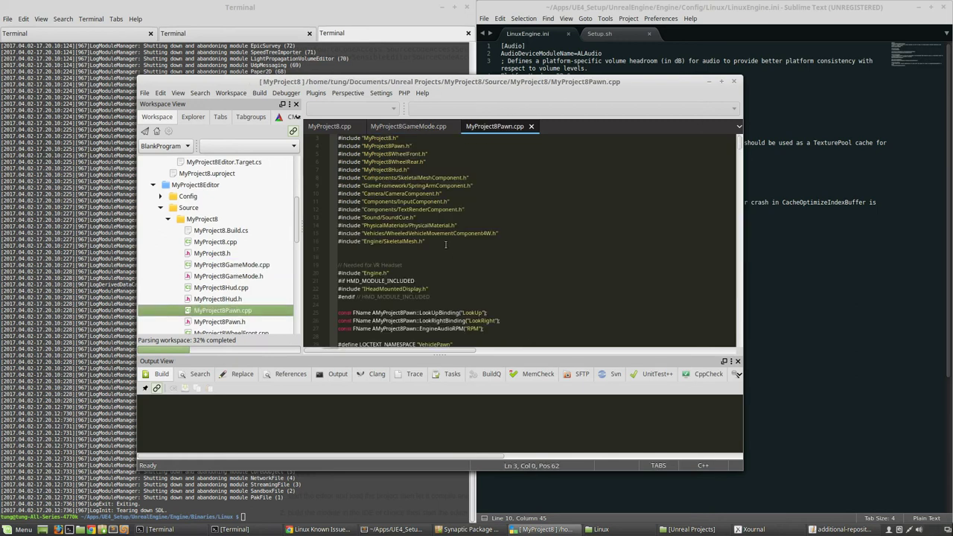
Review MyProject8Pawn.cpp's includes and constructor, placing the caret on blank line 36.
{"action": "left_click", "coordinate": [445, 244]}
{"action": "left_click_drag", "start_coordinate": [438, 234], "coordinate": [337, 138]}
{"action": "left_click", "coordinate": [436, 249]}
{"action": "scroll", "coordinate": [261, 282], "scroll_direction": "down", "scroll_amount": 1}
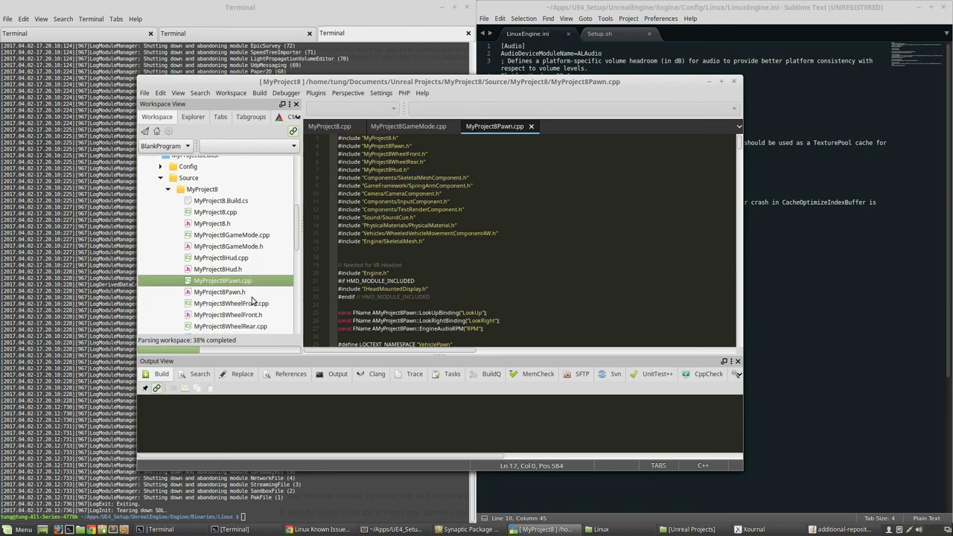
{"action": "scroll", "coordinate": [252, 300], "scroll_direction": "down", "scroll_amount": 1}
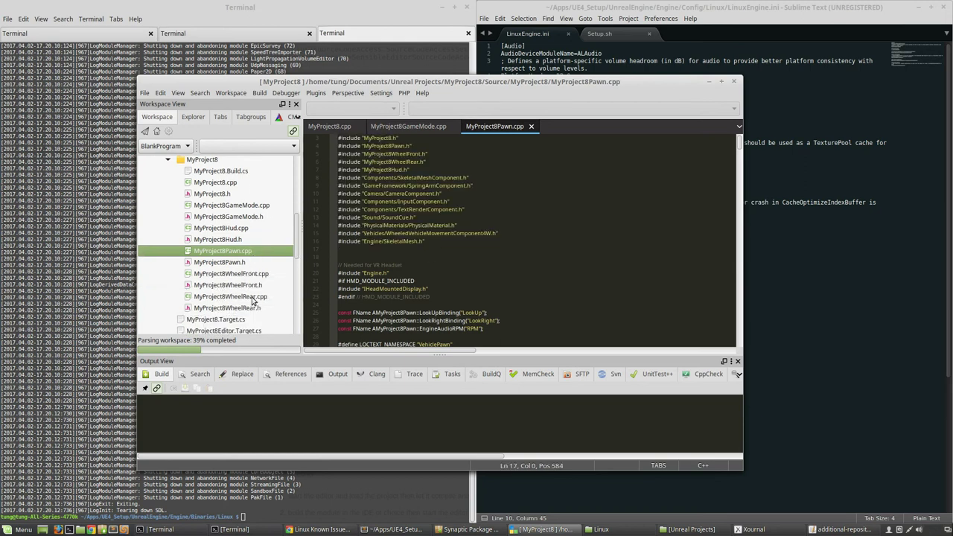
{"action": "scroll", "coordinate": [422, 291], "scroll_direction": "down", "scroll_amount": 10}
{"action": "left_click", "coordinate": [425, 288]}
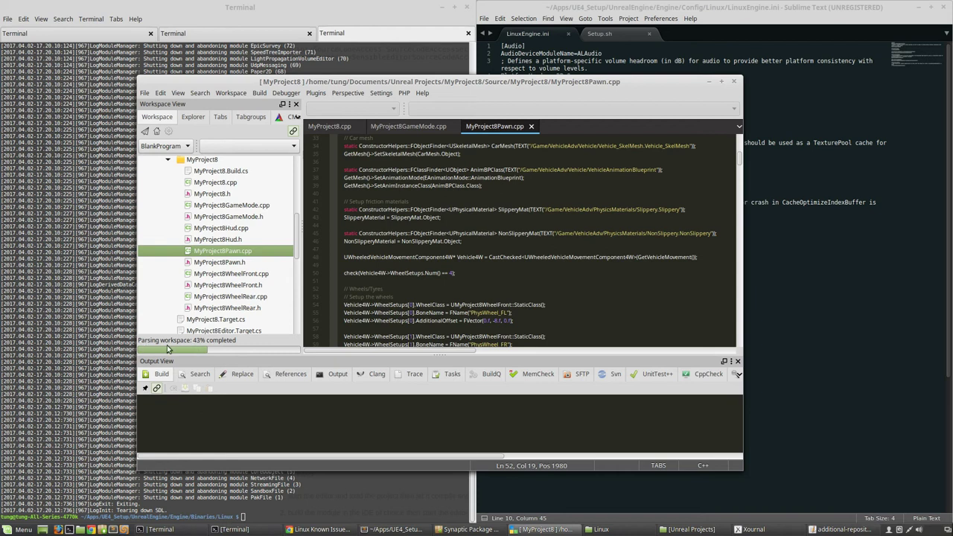
{"action": "scroll", "coordinate": [637, 299], "scroll_direction": "down", "scroll_amount": 20}
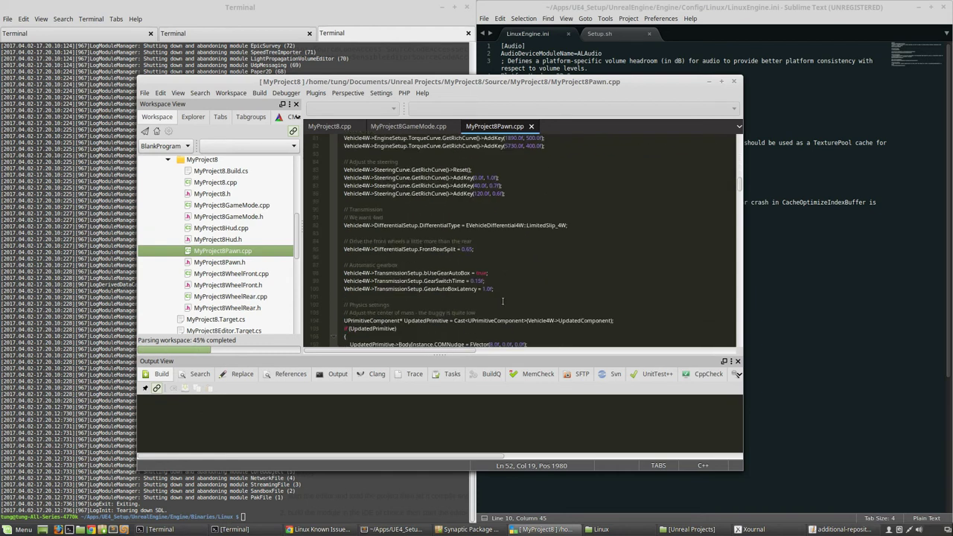
{"action": "scroll", "coordinate": [637, 298], "scroll_direction": "down", "scroll_amount": 8}
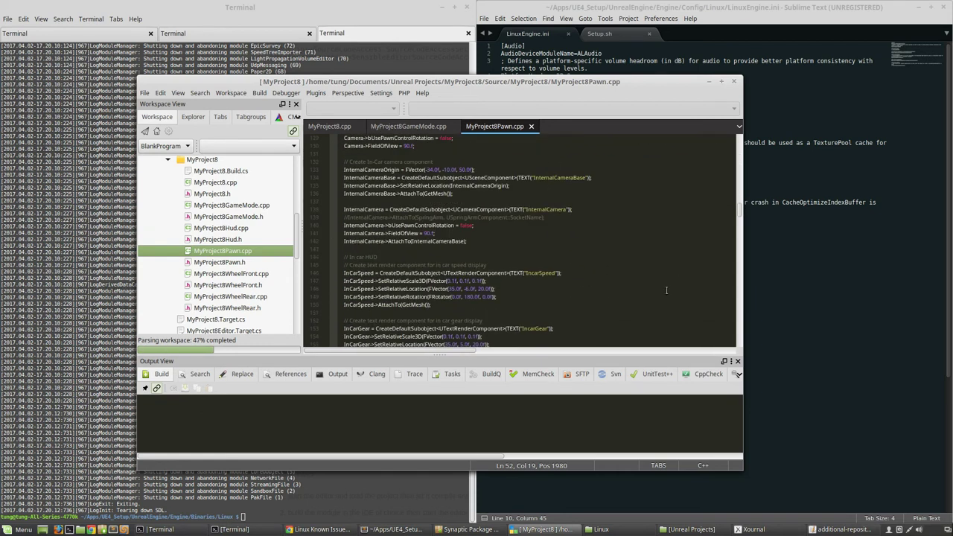
{"action": "left_click_drag", "start_coordinate": [739, 216], "coordinate": [726, 192]}
{"action": "scroll", "coordinate": [726, 192], "scroll_direction": "up", "scroll_amount": 15}
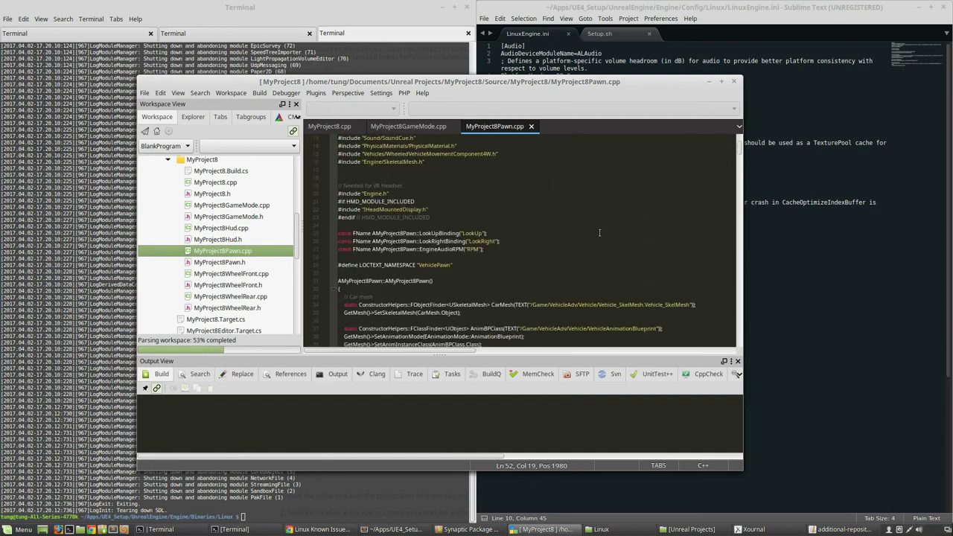
{"action": "scroll", "coordinate": [521, 270], "scroll_direction": "down", "scroll_amount": 2}
{"action": "left_click", "coordinate": [524, 276]}
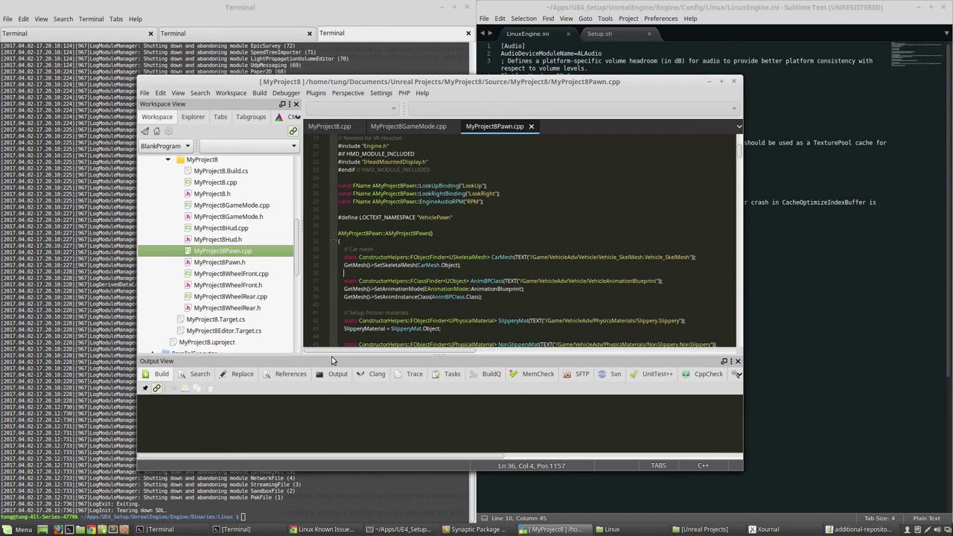
Add a GetMesh()->SetAllBodiesCollisionObjectType() line to the constructor using autocompletion.
{"action": "left_click", "coordinate": [381, 280]}
{"action": "left_click", "coordinate": [380, 273]}
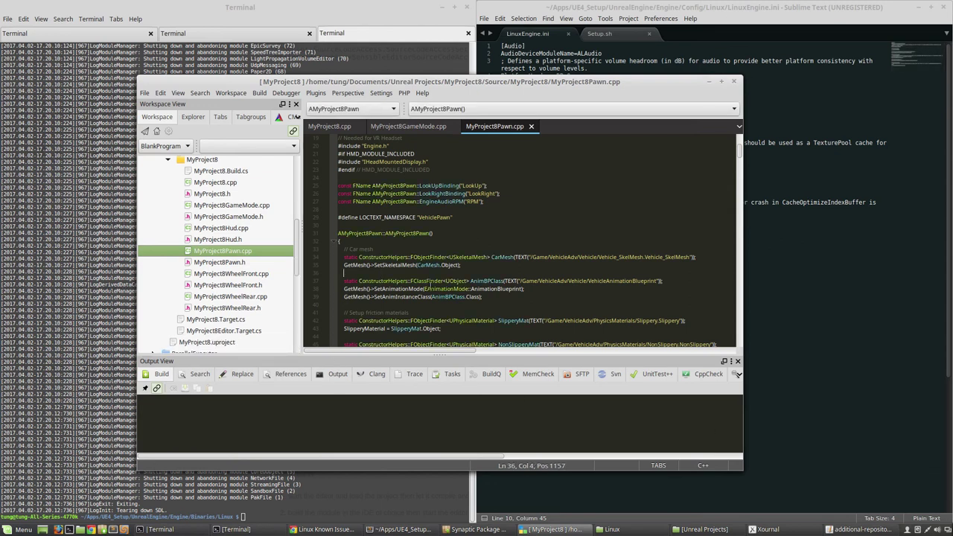
{"action": "key", "text": "Return"}
{"action": "key", "text": "Return"}
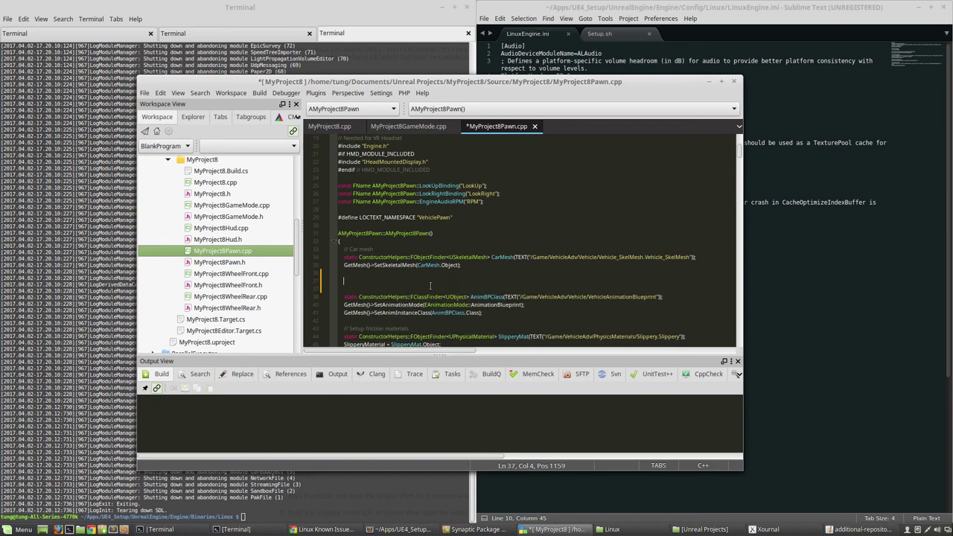
{"action": "type", "text": "GetM"}
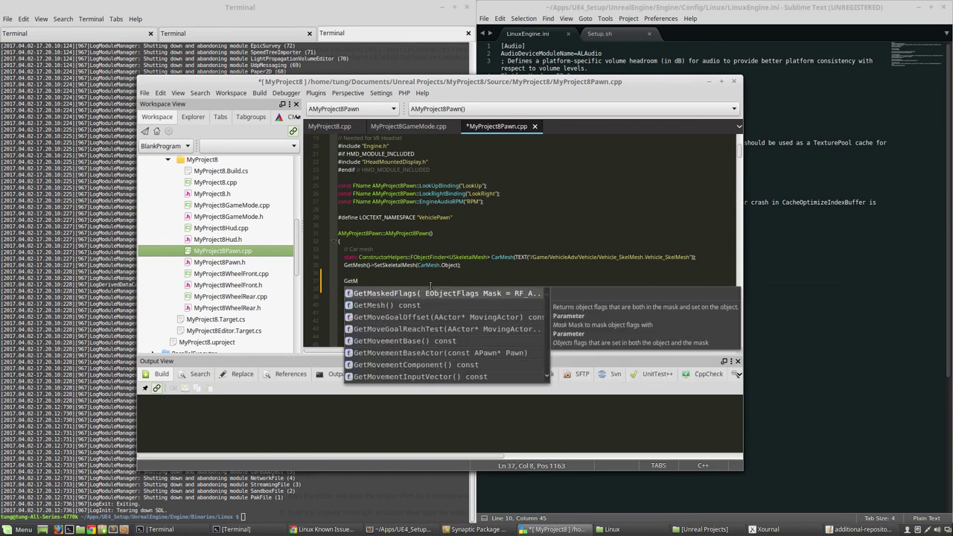
{"action": "type", "text": "esh"}
{"action": "key", "text": "Return"}
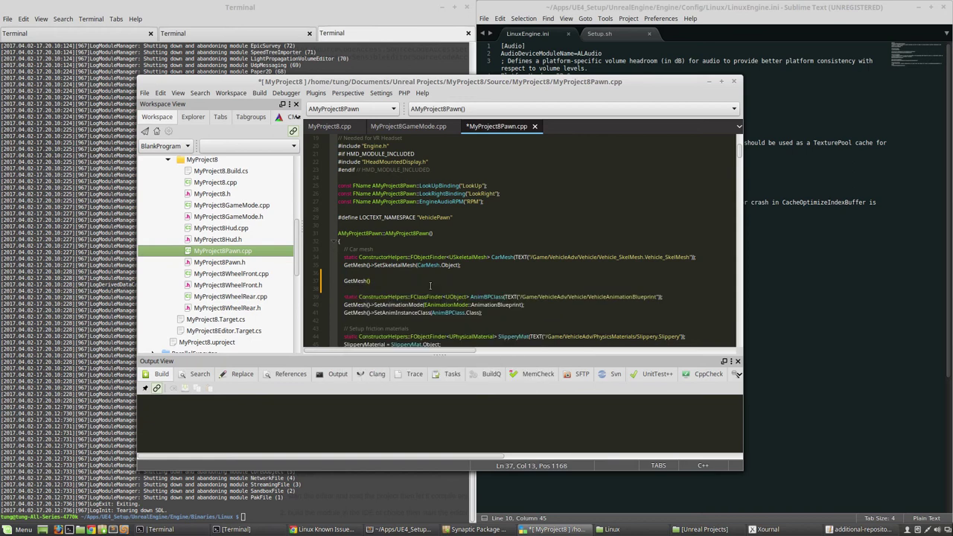
{"action": "type", "text": "->Set"}
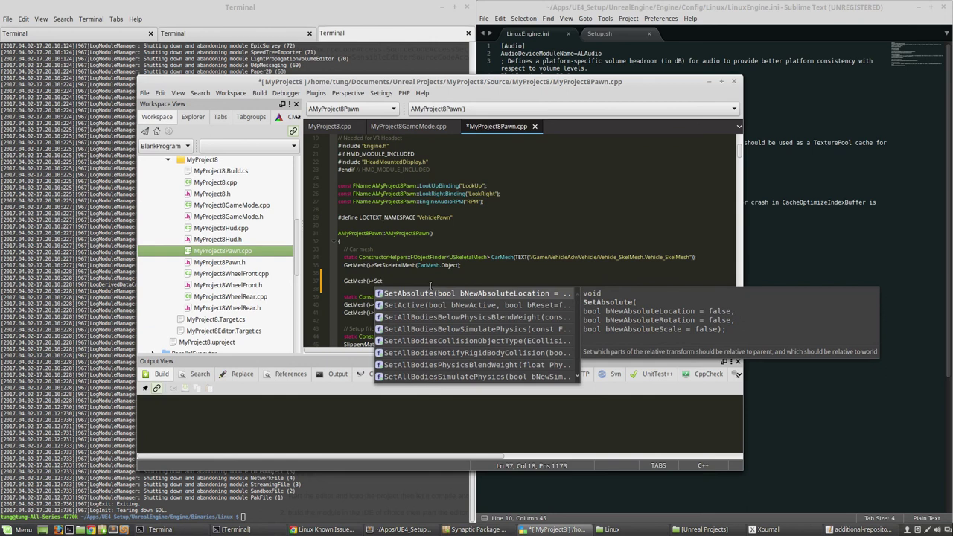
{"action": "key", "text": "Down"}
{"action": "key", "text": "Down"}
{"action": "key", "text": "Down"}
{"action": "key", "text": "Down"}
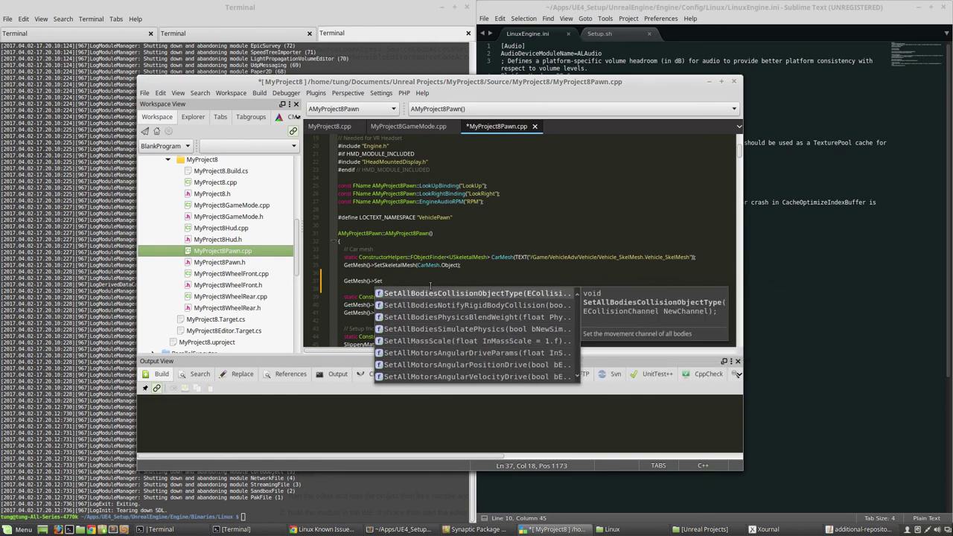
{"action": "type", "text": "t"}
{"action": "key", "text": "Return"}
{"action": "type", "text": "("}
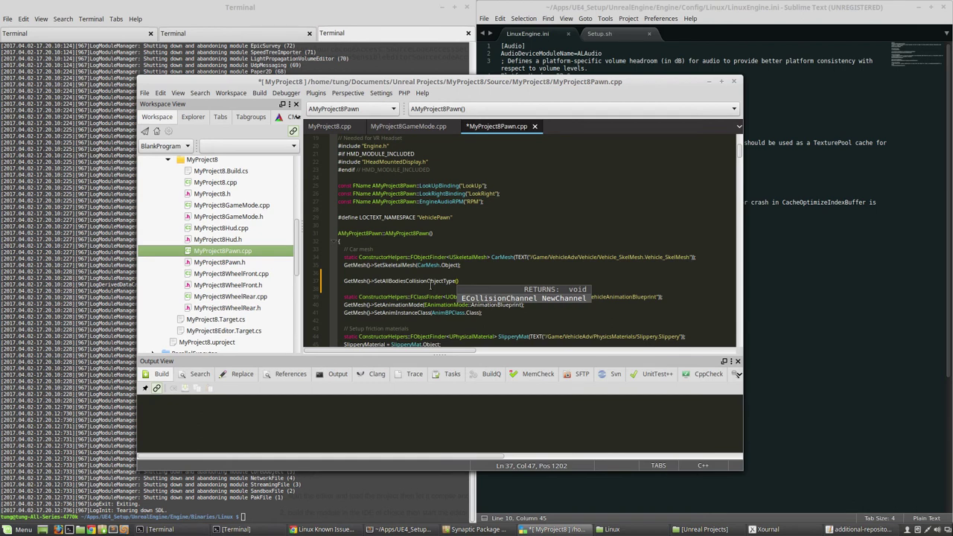
{"action": "type", "text": ")"}
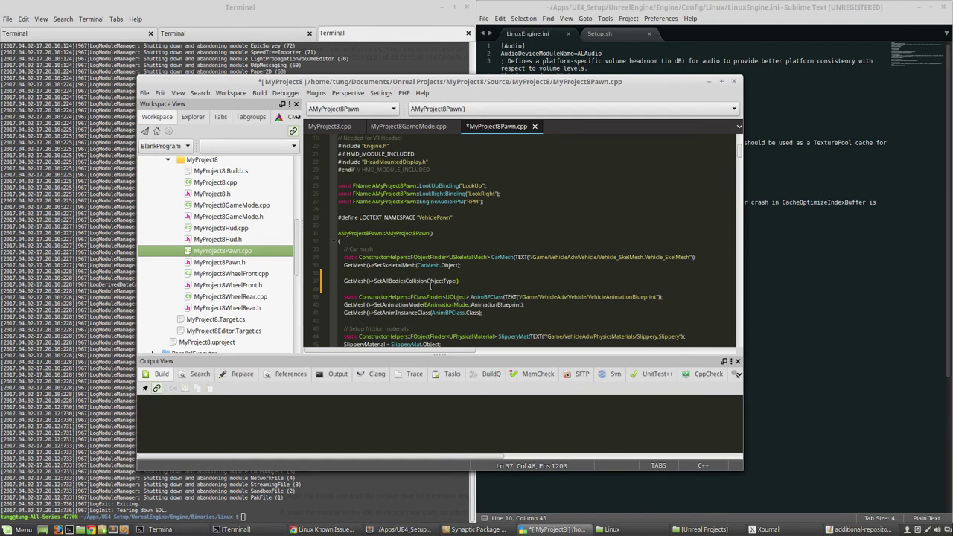
Delete the collision call and its blank lines, then save MyProject8Pawn.cpp.
{"action": "key", "text": "BackSpace"}
{"action": "key", "text": "BackSpace"}
{"action": "key", "text": "BackSpace"}
{"action": "key", "text": "BackSpace"}
{"action": "key", "text": "BackSpace"}
{"action": "key", "text": "BackSpace"}
{"action": "key", "text": "BackSpace"}
{"action": "key", "text": "BackSpace"}
{"action": "key", "text": "BackSpace"}
{"action": "key", "text": "BackSpace"}
{"action": "key", "text": "BackSpace"}
{"action": "key", "text": "BackSpace"}
{"action": "key", "text": "BackSpace"}
{"action": "key", "text": "BackSpace"}
{"action": "key", "text": "BackSpace"}
{"action": "key", "text": "BackSpace"}
{"action": "key", "text": "BackSpace"}
{"action": "key", "text": "BackSpace"}
{"action": "key", "text": "BackSpace"}
{"action": "key", "text": "BackSpace"}
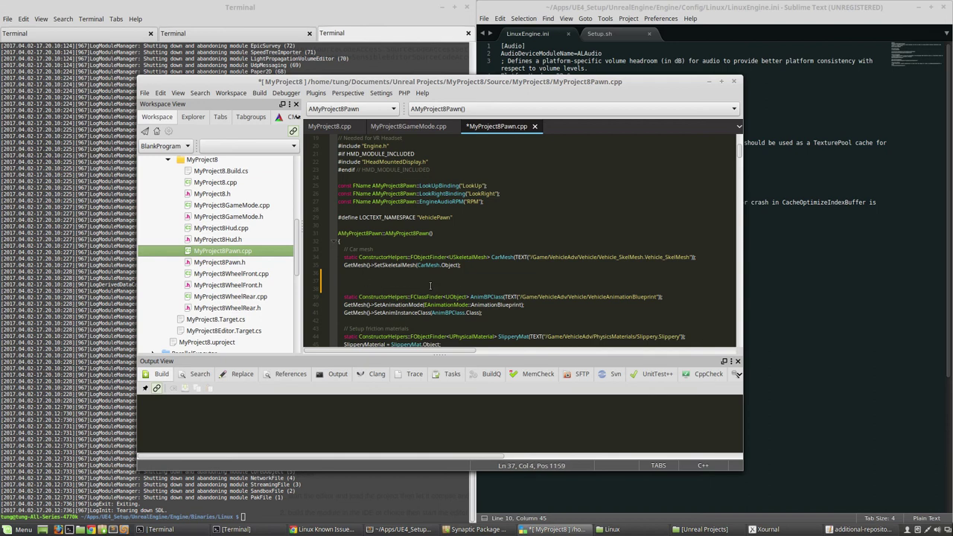
{"action": "key", "text": "BackSpace"}
{"action": "key", "text": "BackSpace"}
{"action": "key", "text": "ctrl+s"}
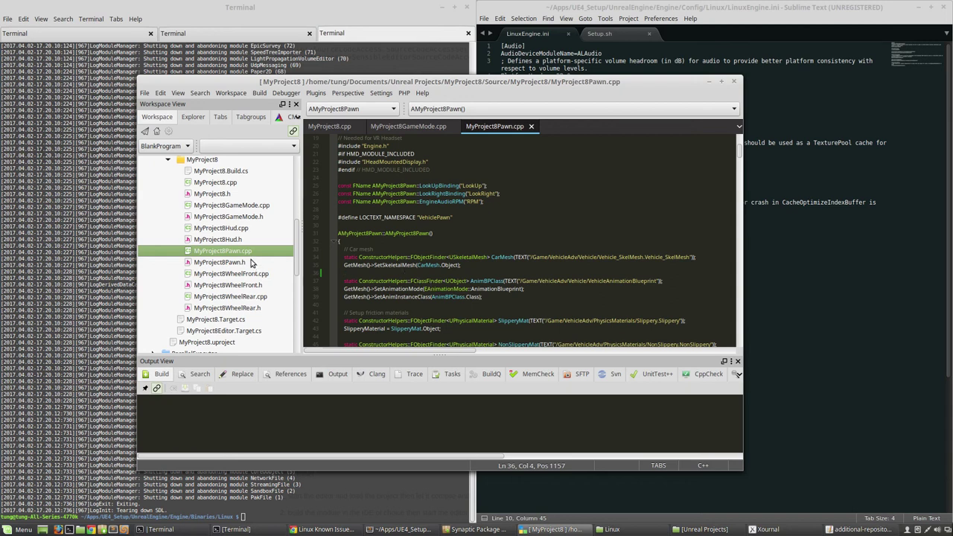
{"action": "scroll", "coordinate": [246, 261], "scroll_direction": "up", "scroll_amount": 2}
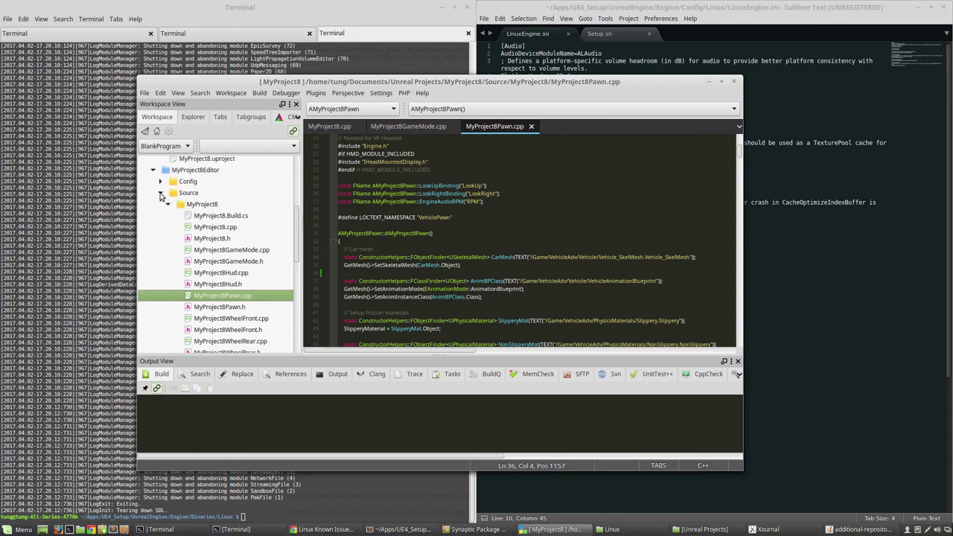
Collapse the project tree and start a build of MyProject8Editor.
{"action": "left_click", "coordinate": [161, 194]}
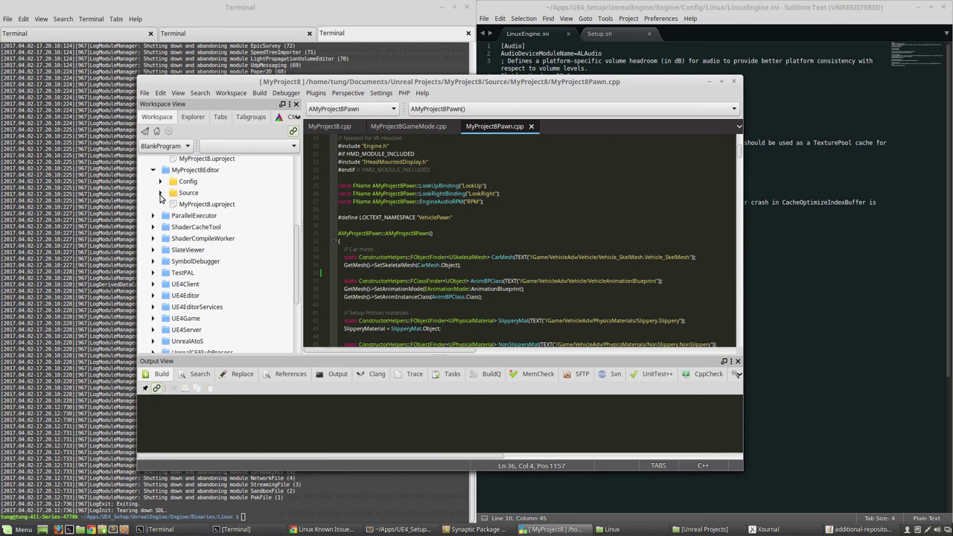
{"action": "left_click", "coordinate": [152, 173]}
{"action": "scroll", "coordinate": [167, 213], "scroll_direction": "up", "scroll_amount": 2}
{"action": "left_click", "coordinate": [162, 217]}
{"action": "left_click", "coordinate": [153, 194]}
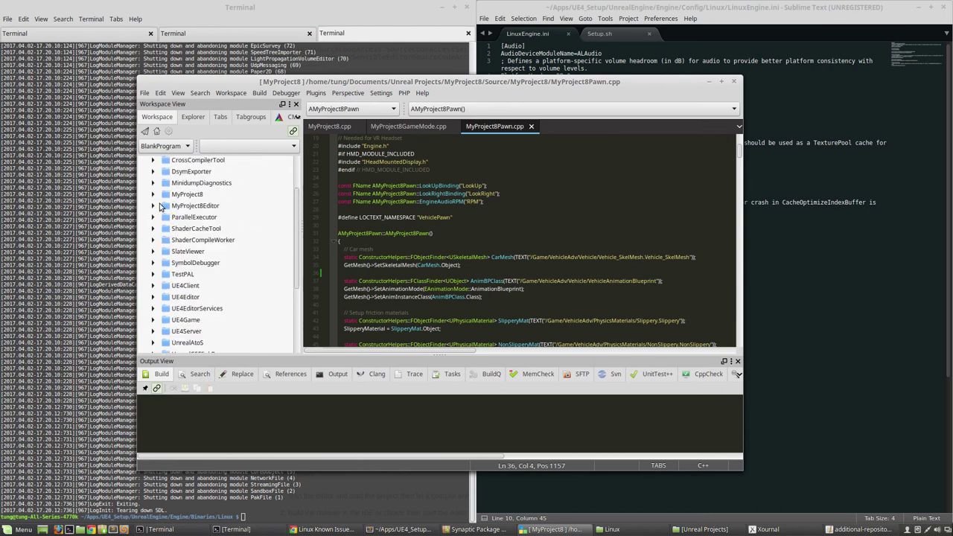
{"action": "left_click", "coordinate": [194, 207]}
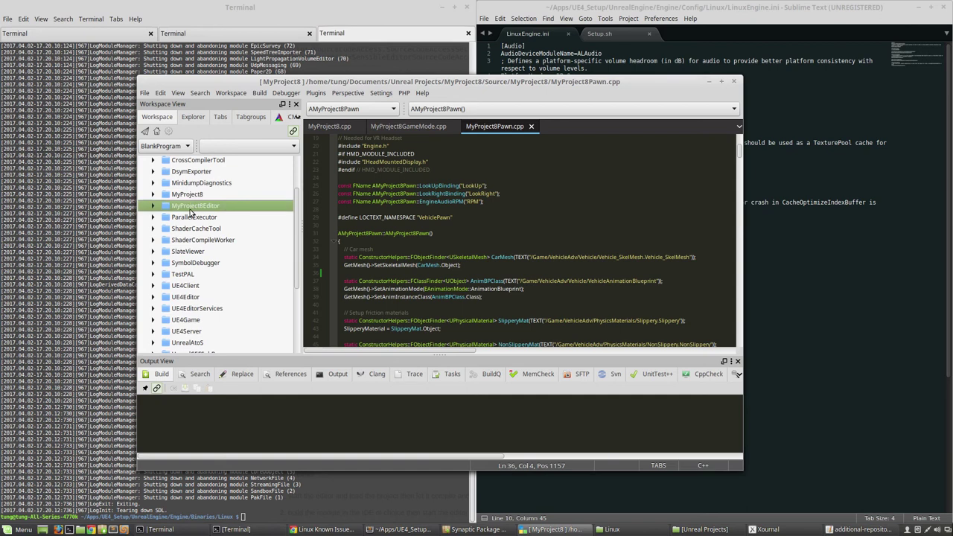
{"action": "scroll", "coordinate": [192, 212], "scroll_direction": "up", "scroll_amount": 2}
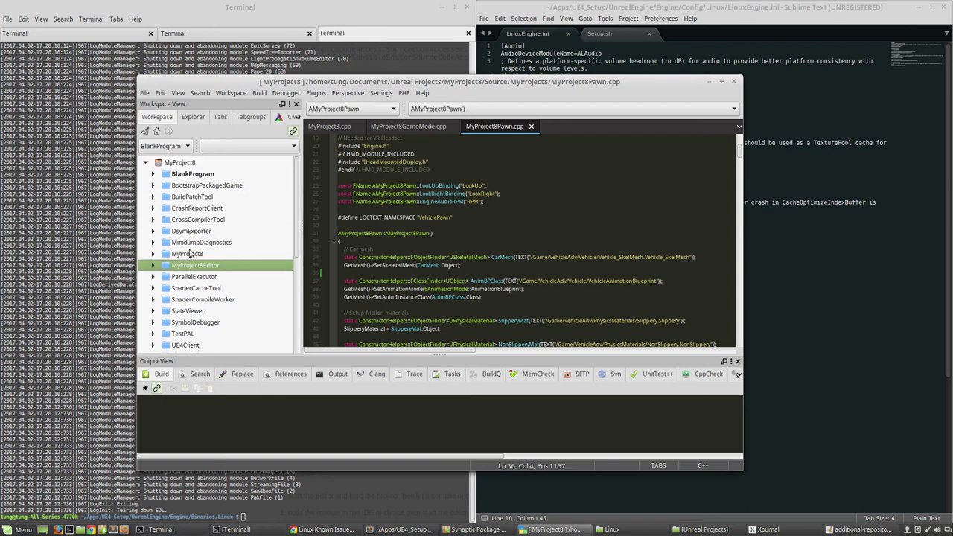
{"action": "right_click", "coordinate": [192, 270]}
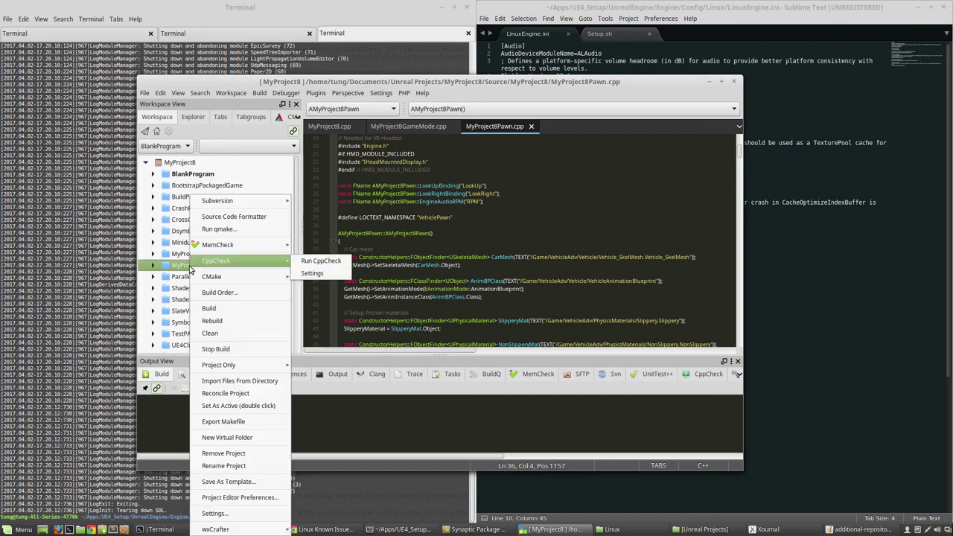
{"action": "left_click", "coordinate": [213, 309]}
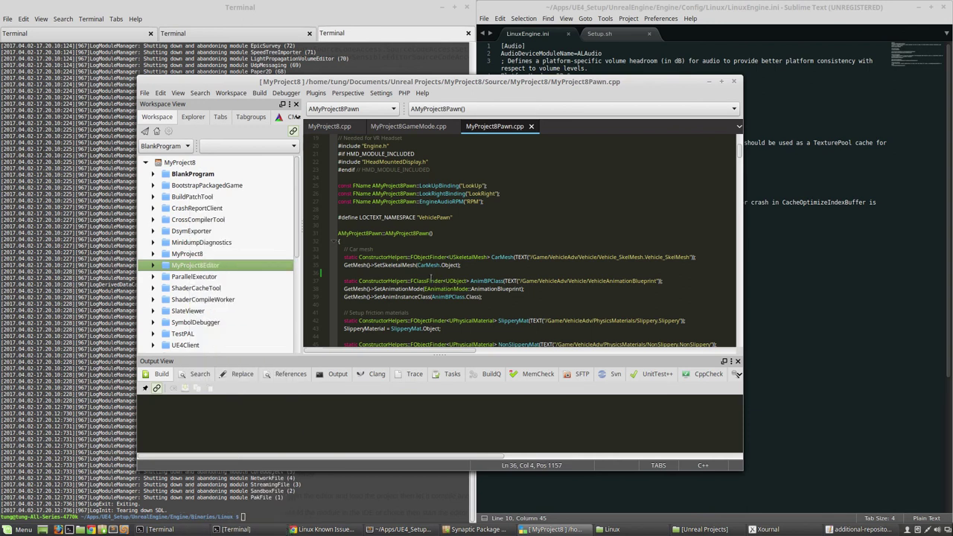
Check the Terminal, then return to CodeLite and toggle the MyProject8Editor project node.
{"action": "left_click", "coordinate": [367, 495]}
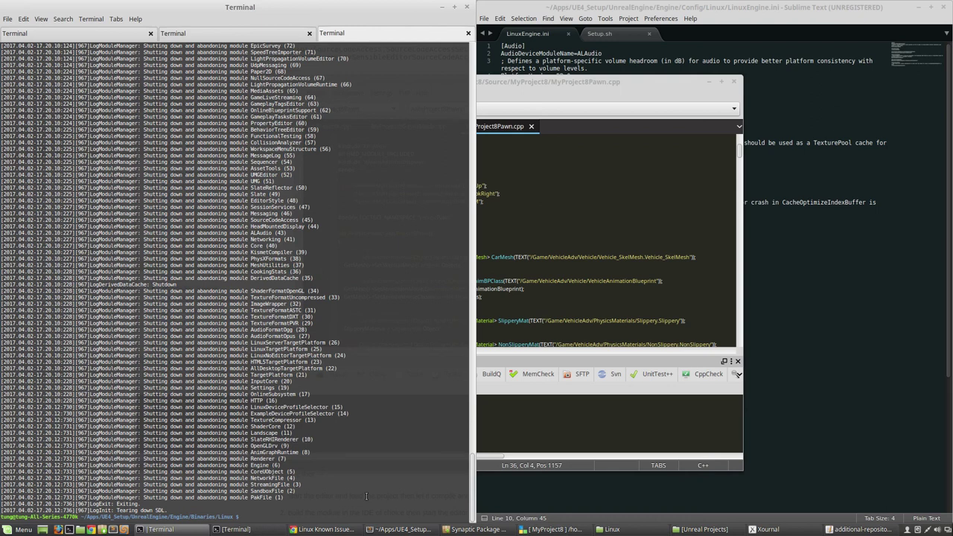
{"action": "left_click", "coordinate": [552, 529]}
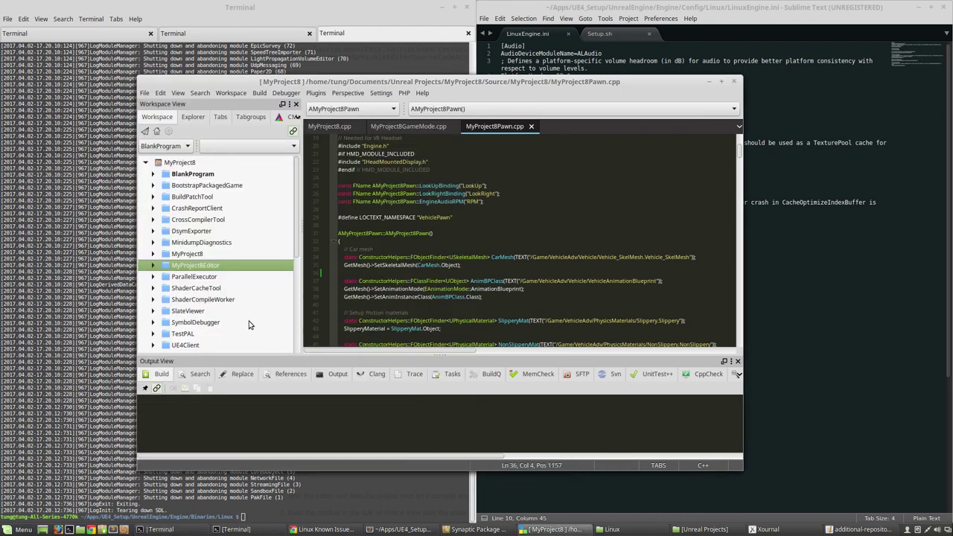
{"action": "right_click", "coordinate": [201, 271]}
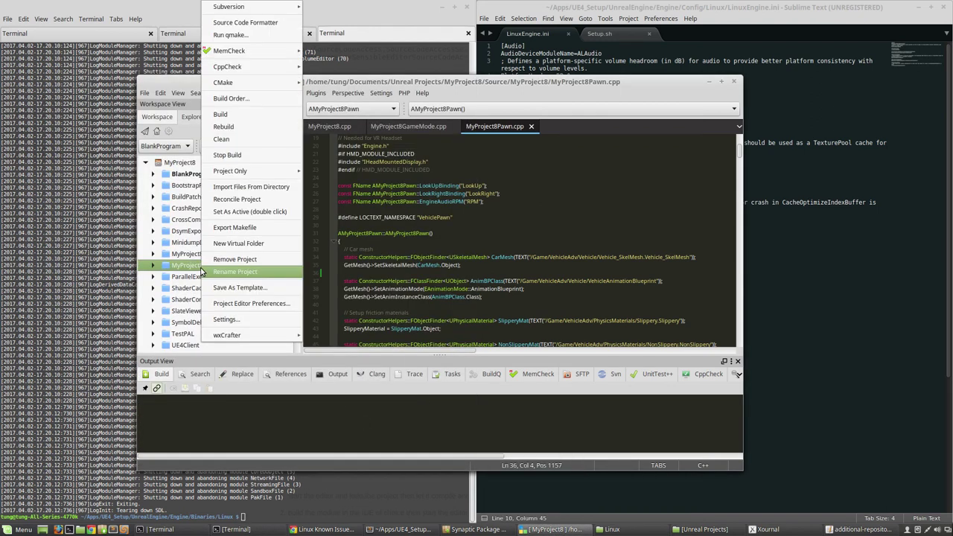
{"action": "left_click", "coordinate": [387, 88]}
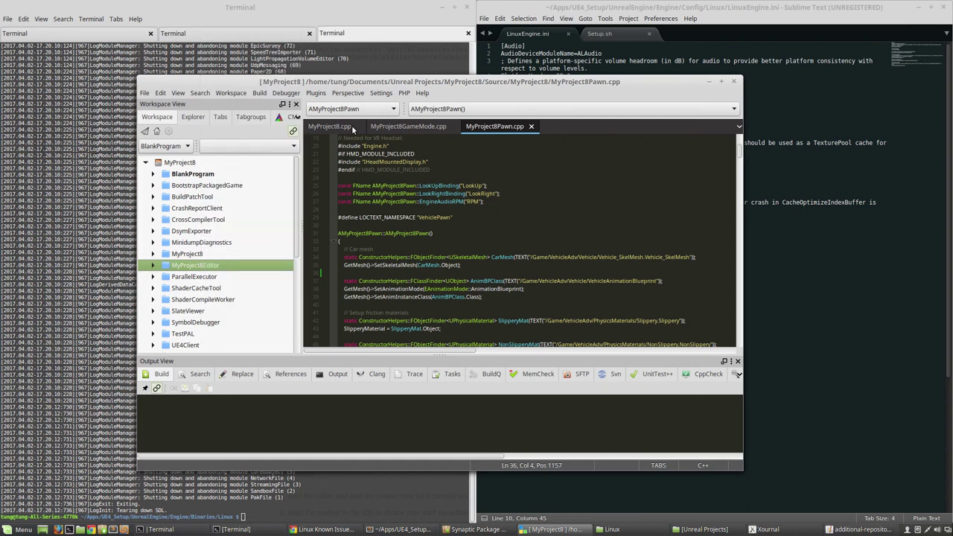
{"action": "right_click", "coordinate": [232, 265]}
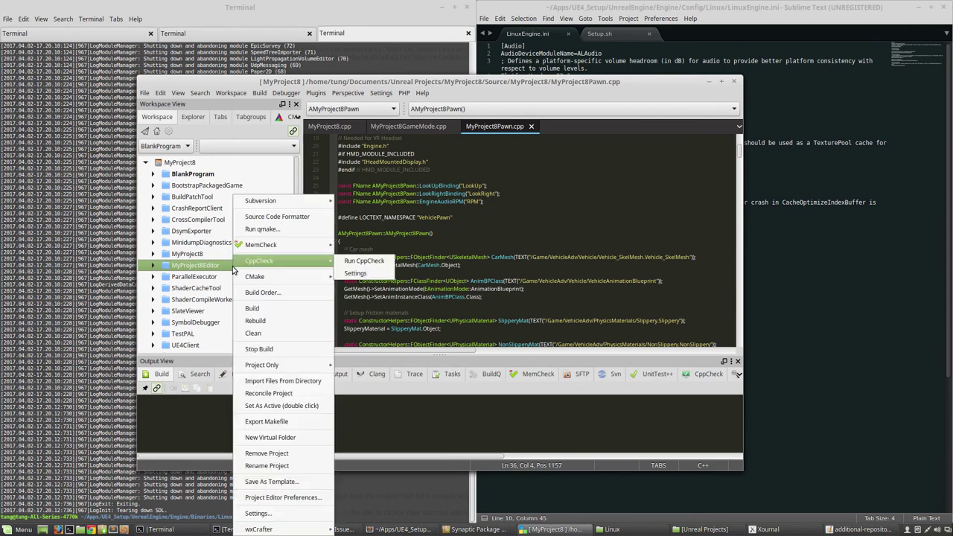
{"action": "left_click", "coordinate": [208, 268]}
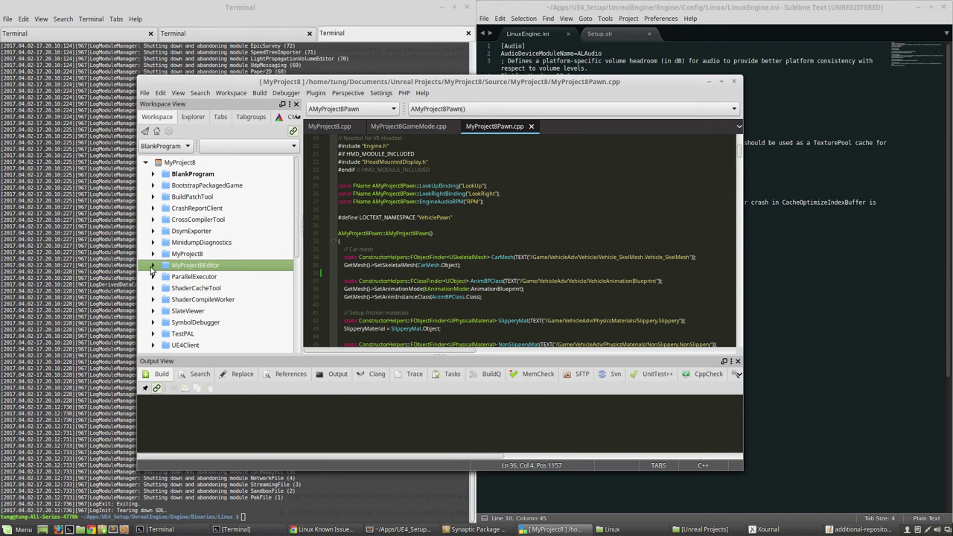
{"action": "left_click", "coordinate": [153, 266]}
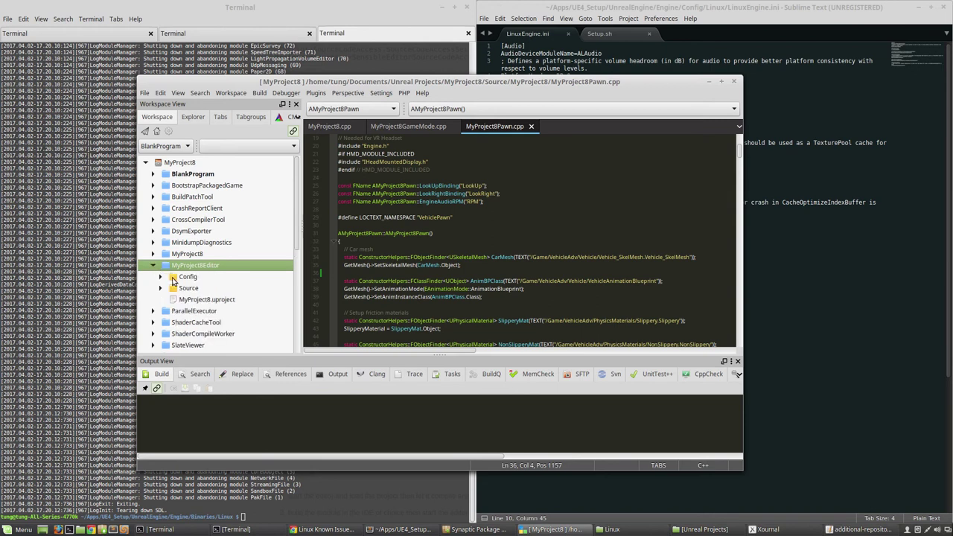
{"action": "left_click", "coordinate": [152, 266]}
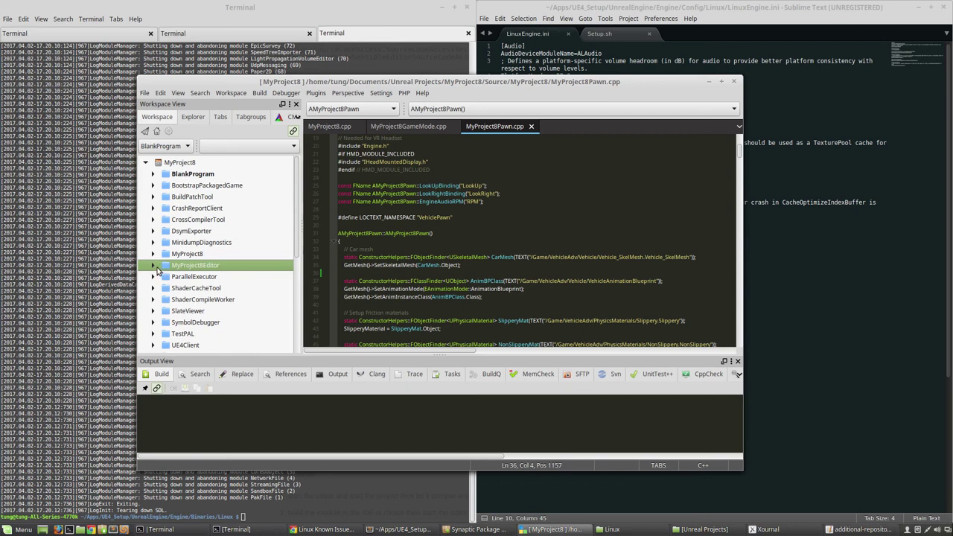
Select some constructor lines, then launch the MyProject8Editor build again.
{"action": "left_click", "coordinate": [544, 294]}
{"action": "left_click_drag", "start_coordinate": [544, 292], "coordinate": [388, 169]}
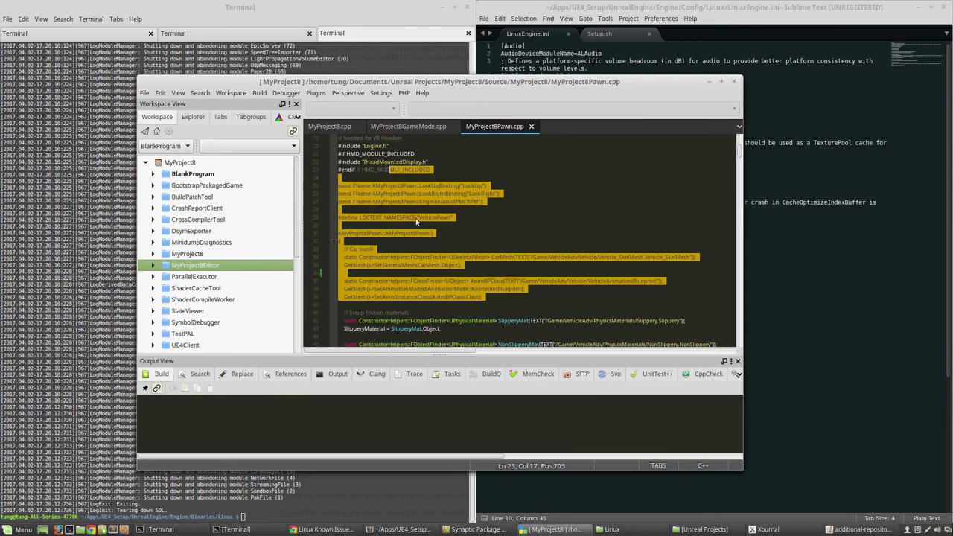
{"action": "right_click", "coordinate": [237, 276]}
{"action": "left_click", "coordinate": [216, 268]}
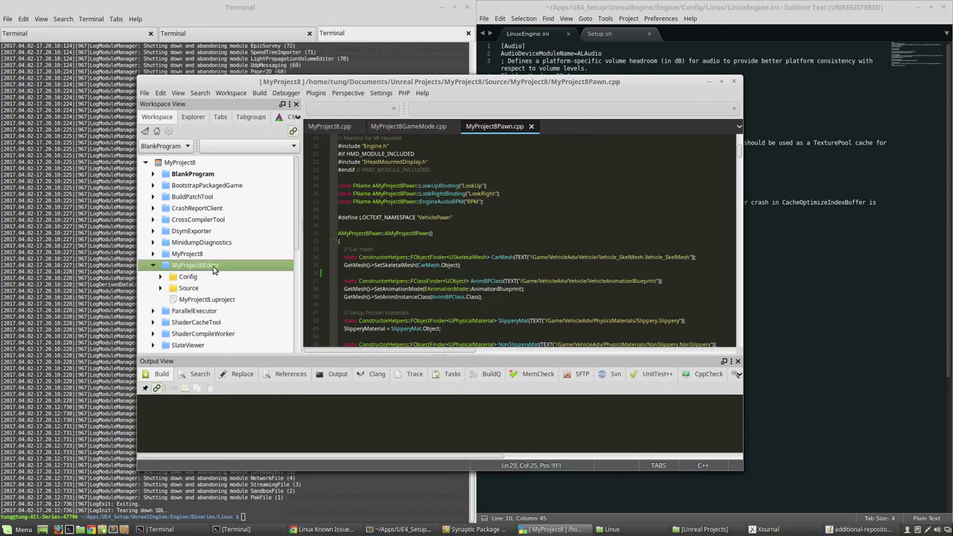
{"action": "right_click", "coordinate": [213, 271]}
{"action": "left_click", "coordinate": [155, 272]}
{"action": "left_click", "coordinate": [153, 266]}
{"action": "right_click", "coordinate": [179, 270]}
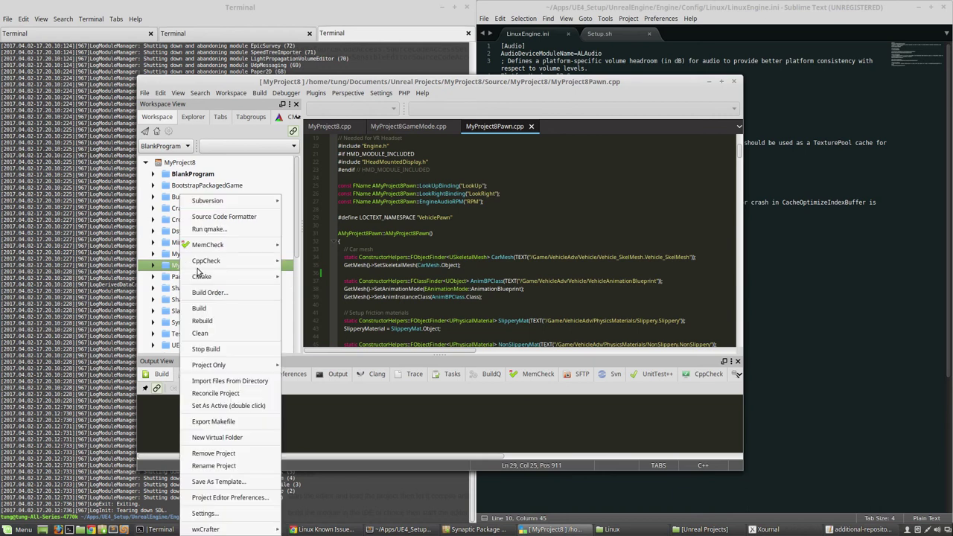
{"action": "left_click", "coordinate": [220, 307]}
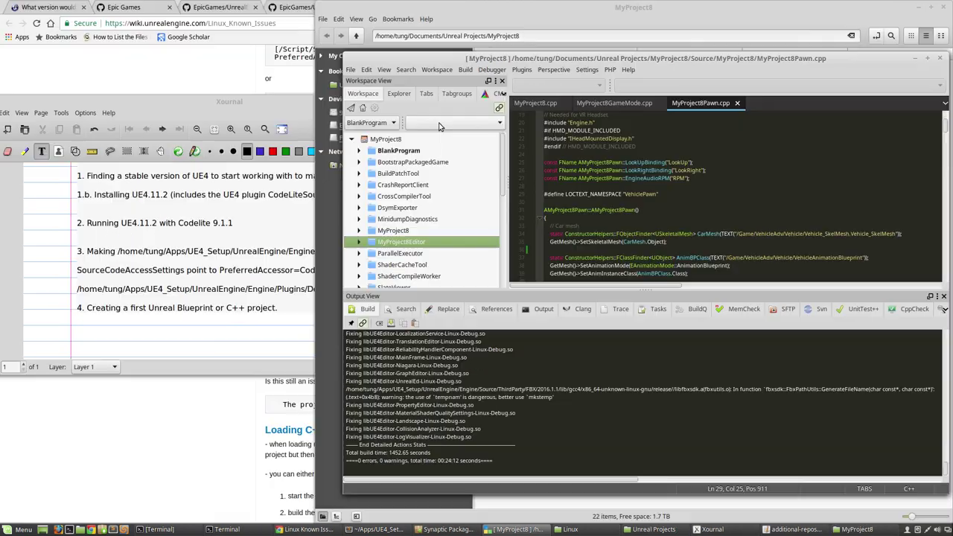
Switch the configuration to Development and build MyProject8Editor, checking the Terminal meanwhile.
{"action": "left_click", "coordinate": [438, 120]}
{"action": "left_click", "coordinate": [442, 149]}
{"action": "right_click", "coordinate": [409, 242]}
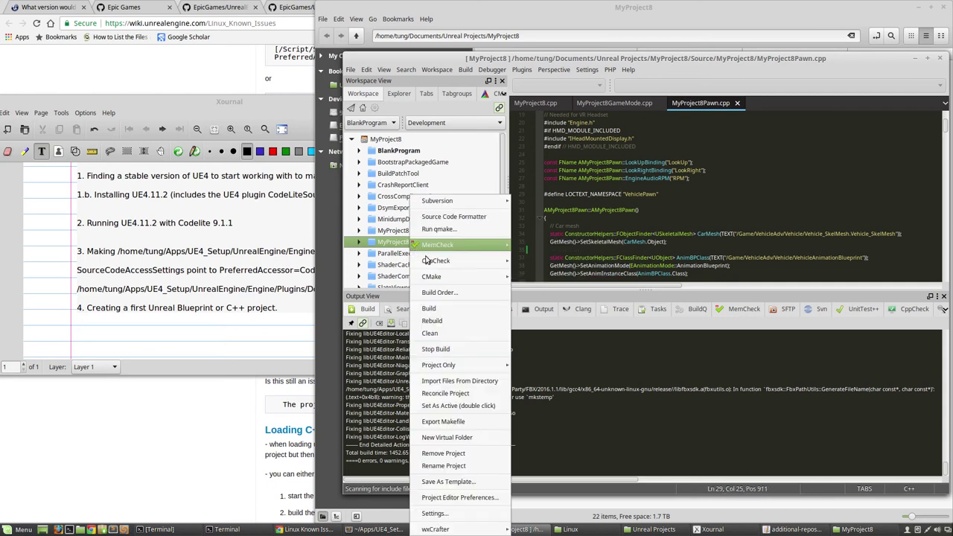
{"action": "left_click", "coordinate": [432, 309]}
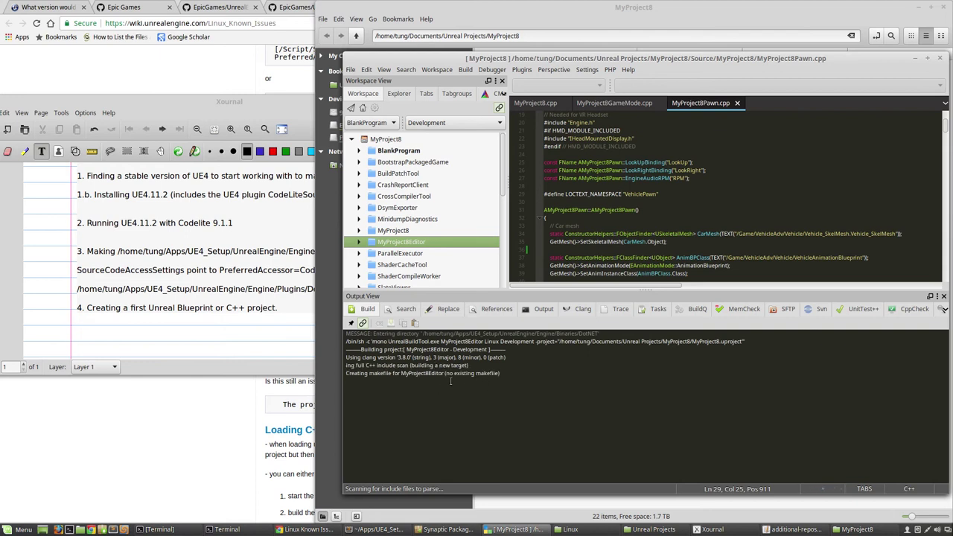
{"action": "left_click", "coordinate": [223, 529]}
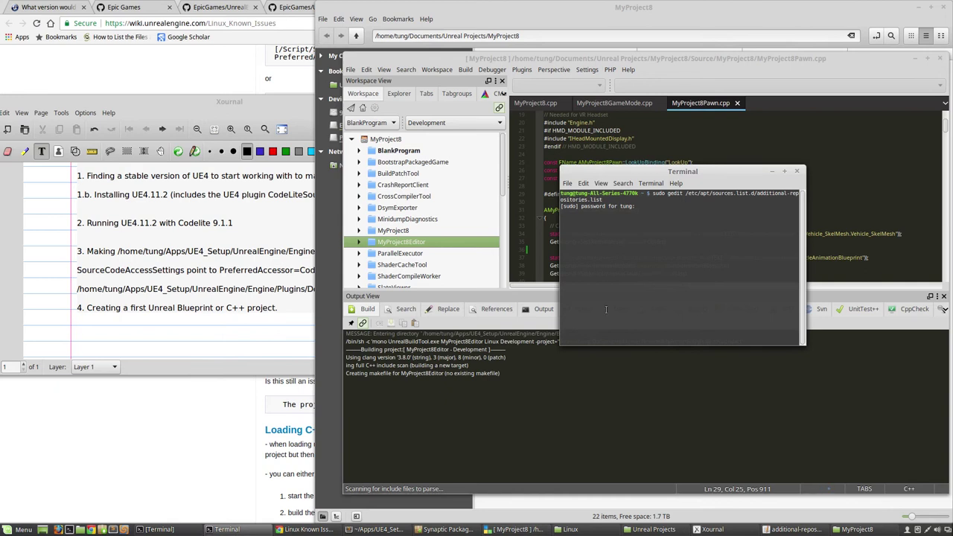
{"action": "left_click", "coordinate": [772, 171]}
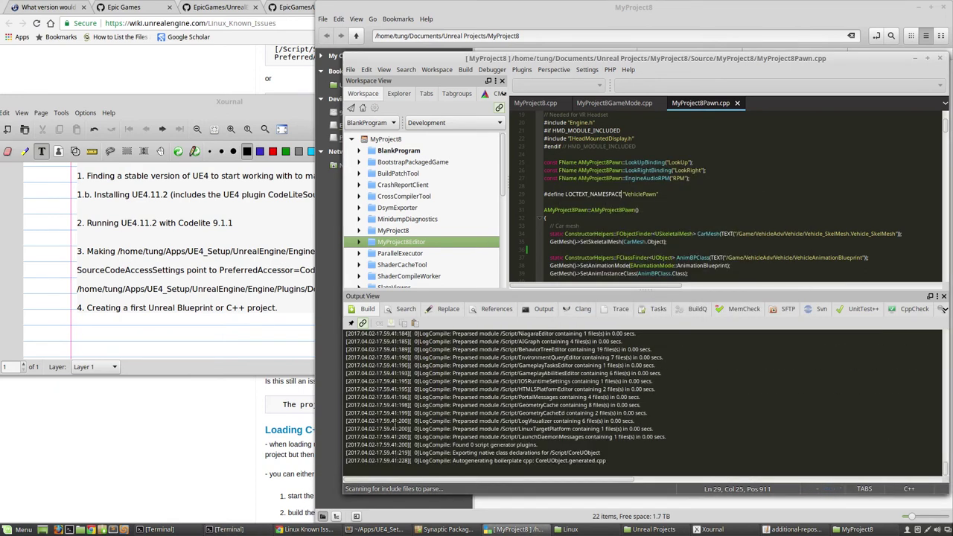
{"action": "mouse_move", "coordinate": [191, 532]}
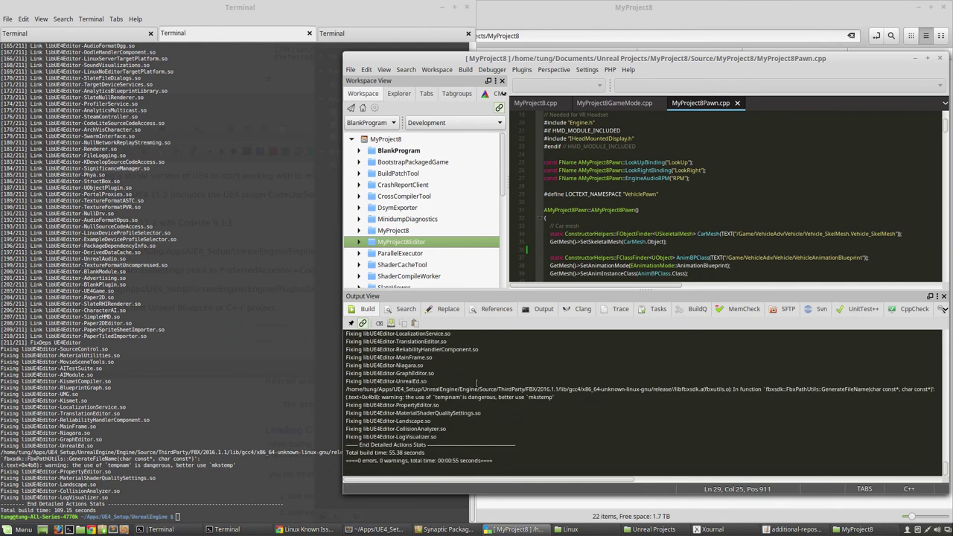
Run ./UE4Editor in the terminal and open MyProject8 from the Project Browser.
{"action": "left_click", "coordinate": [387, 122]}
{"action": "left_click", "coordinate": [387, 129]}
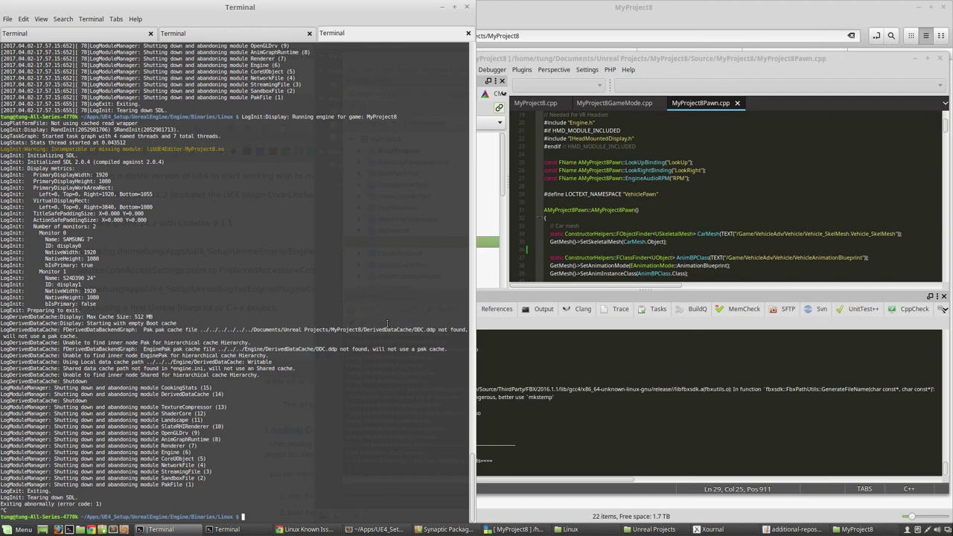
{"action": "type", "text": "./UE4Editor"}
{"action": "key", "text": "Return"}
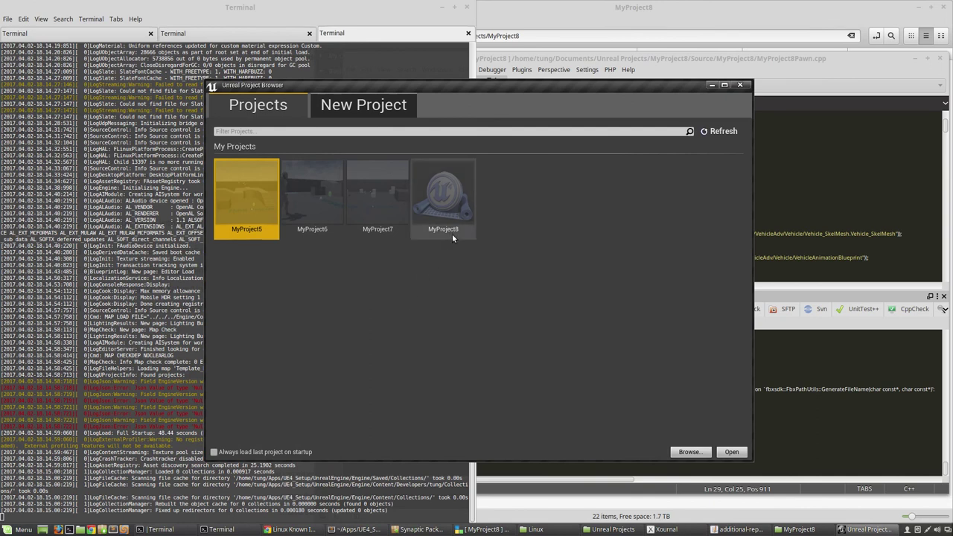
{"action": "left_click_drag", "start_coordinate": [506, 87], "coordinate": [621, 132]}
{"action": "double_click", "coordinate": [571, 235]}
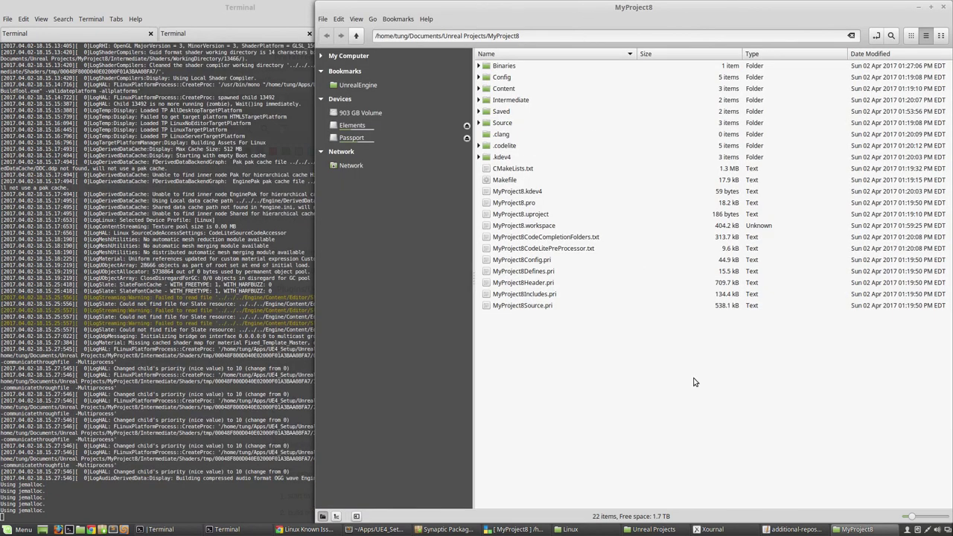
Confirm CodeLite's build configuration remains Development, then return to the engine log terminal.
{"action": "left_click", "coordinate": [918, 6]}
{"action": "left_click", "coordinate": [666, 66]}
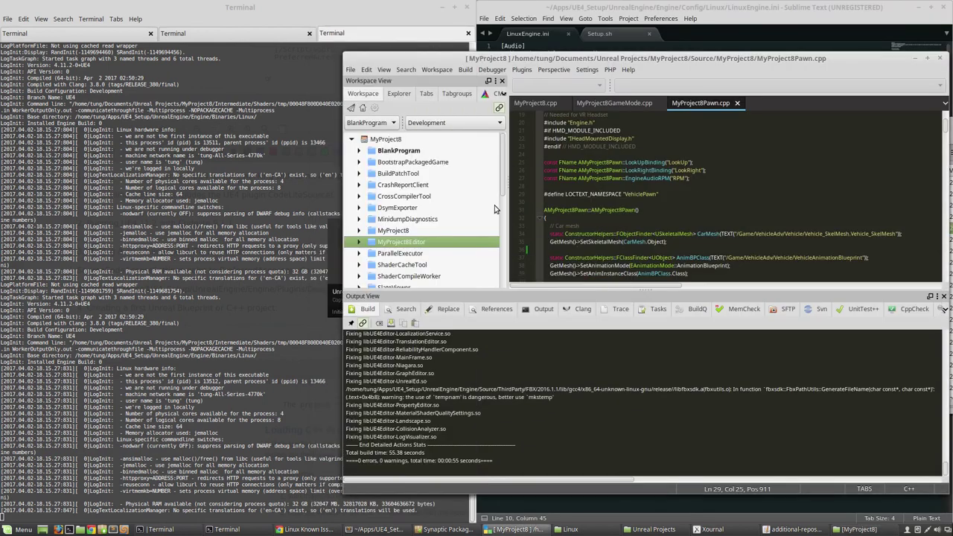
{"action": "left_click", "coordinate": [458, 126]}
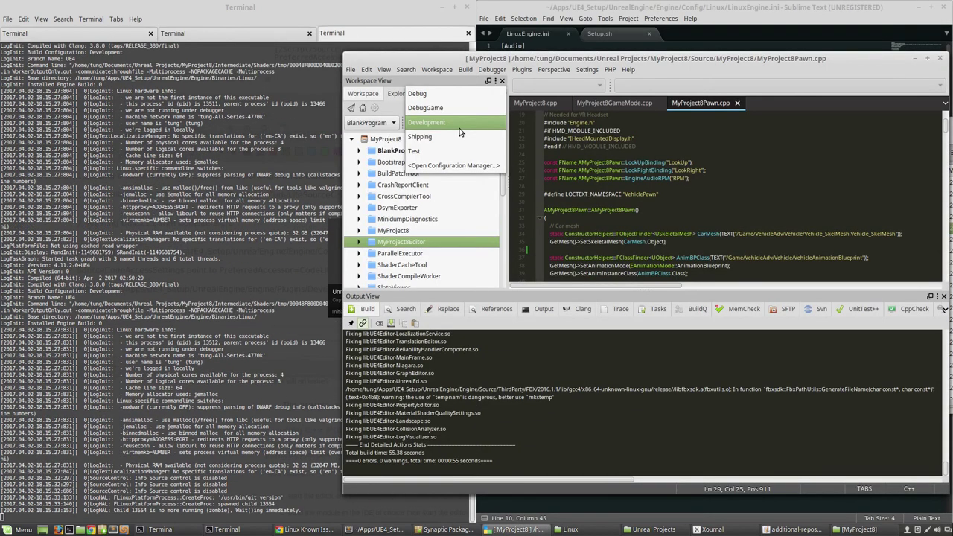
{"action": "left_click", "coordinate": [427, 124]}
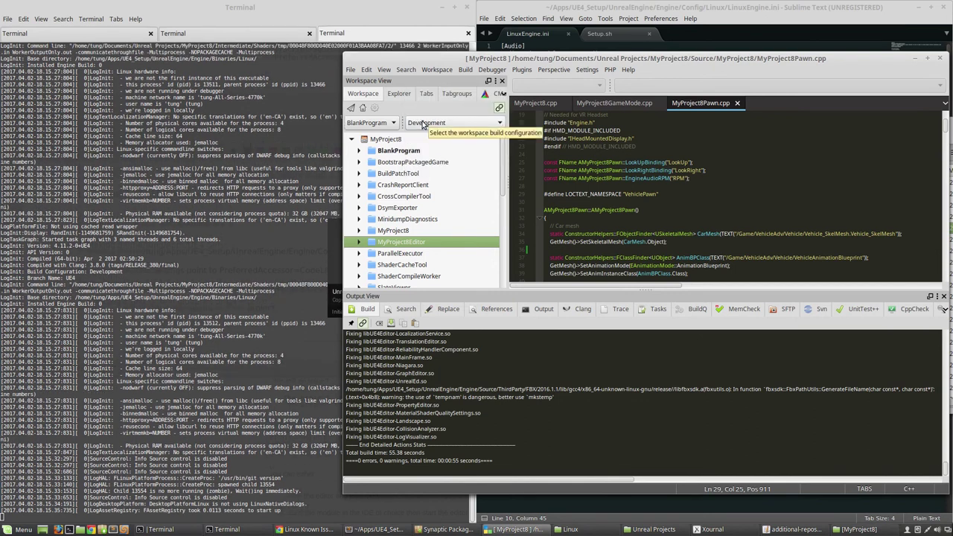
{"action": "left_click", "coordinate": [420, 123]}
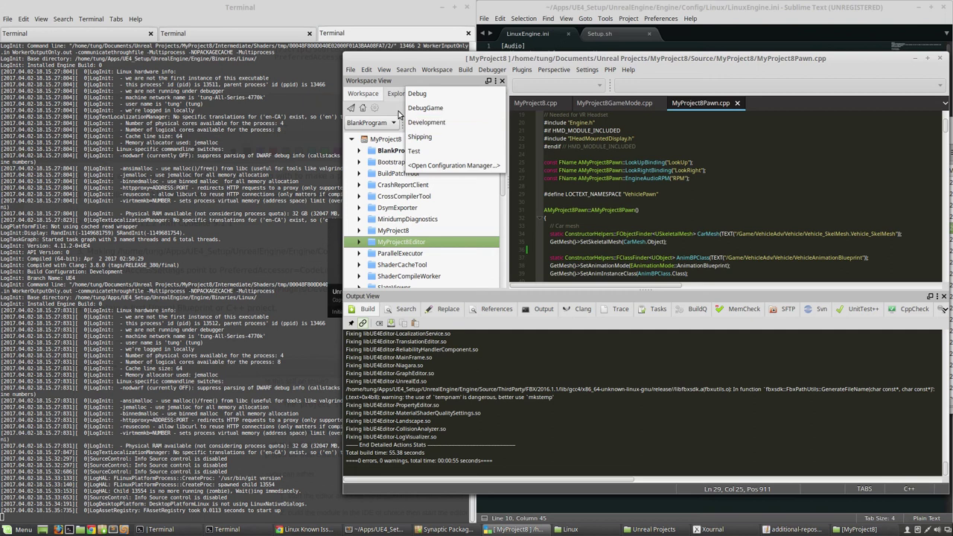
{"action": "left_click", "coordinate": [399, 114]}
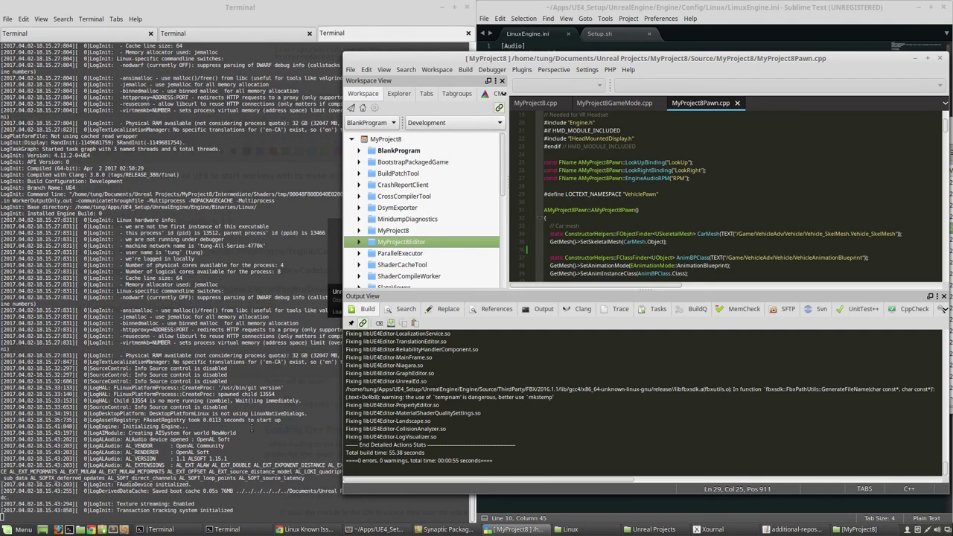
{"action": "left_click", "coordinate": [252, 427]}
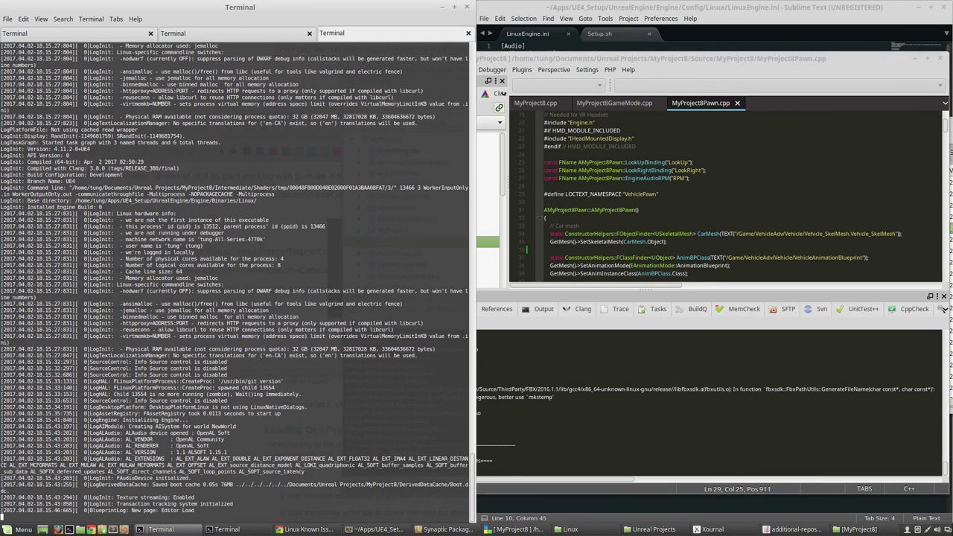
View libUE4Editor-MyProject8.so's Properties in Nemo, close them, and minimize the file manager.
{"action": "left_click", "coordinate": [627, 530]}
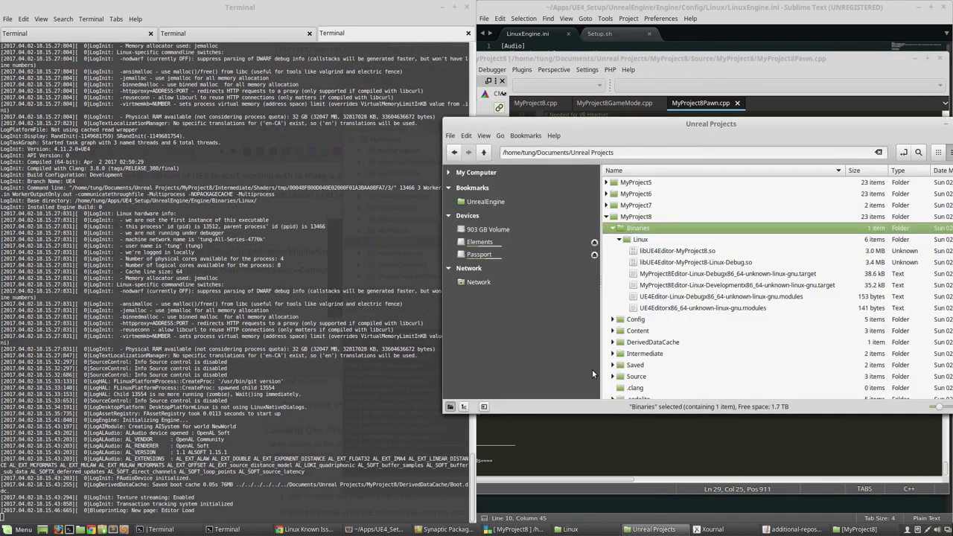
{"action": "left_click", "coordinate": [689, 256]}
{"action": "right_click", "coordinate": [683, 256]}
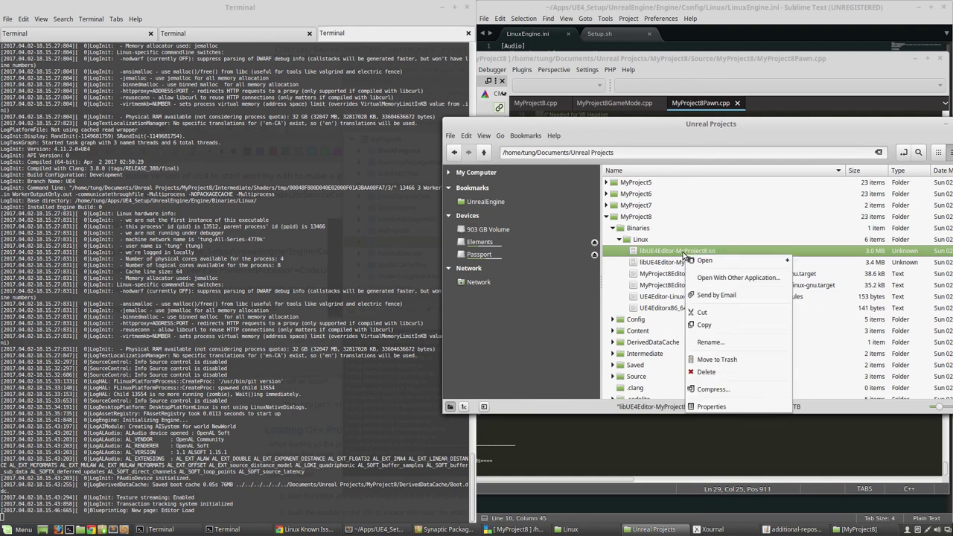
{"action": "left_click", "coordinate": [710, 406]}
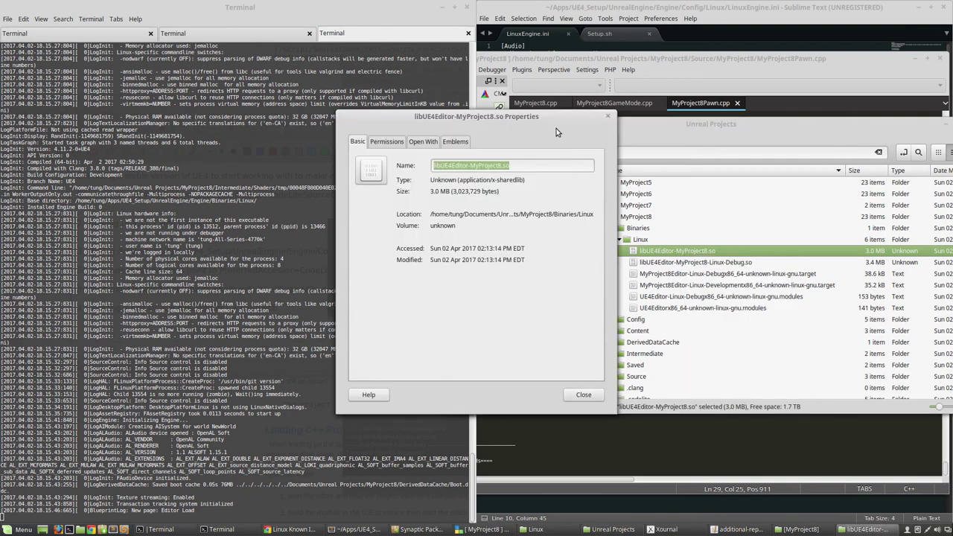
{"action": "left_click_drag", "start_coordinate": [553, 130], "coordinate": [209, 264]}
{"action": "left_click", "coordinate": [259, 253]}
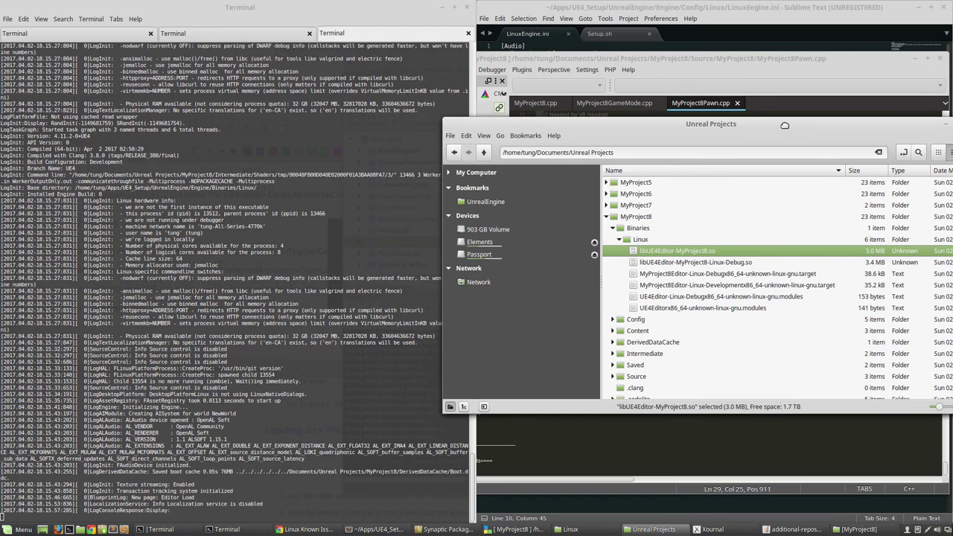
{"action": "left_click_drag", "start_coordinate": [784, 125], "coordinate": [618, 141]}
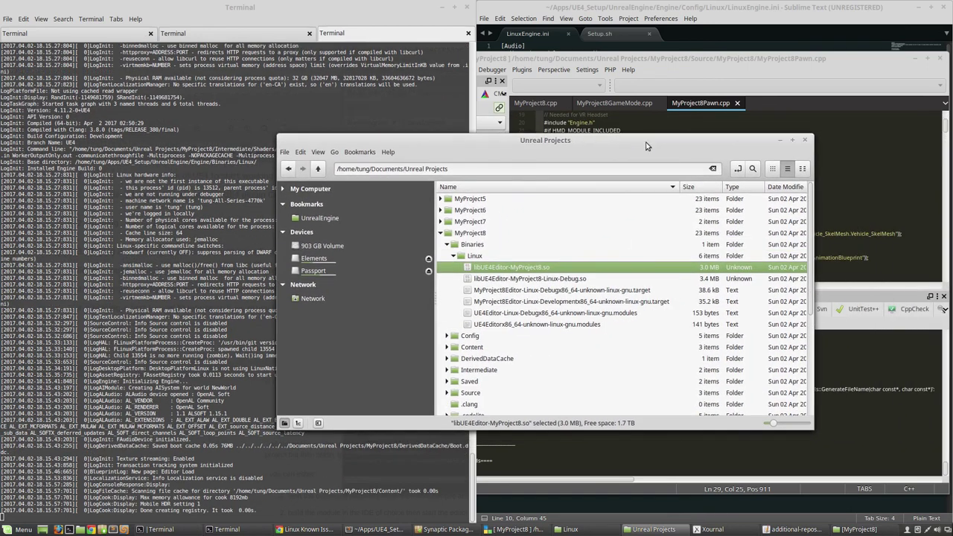
{"action": "left_click", "coordinate": [780, 141]}
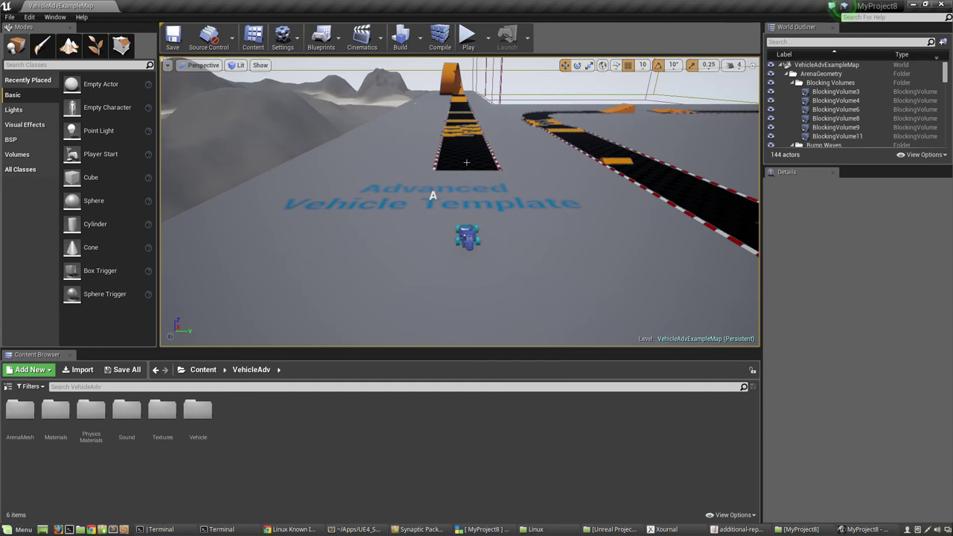
Browse the Content Browser's folder tree to C++ Classes > MyProject8.
{"action": "left_click_drag", "start_coordinate": [432, 196], "coordinate": [647, 169]}
{"action": "left_click_drag", "start_coordinate": [400, 109], "coordinate": [545, 201]}
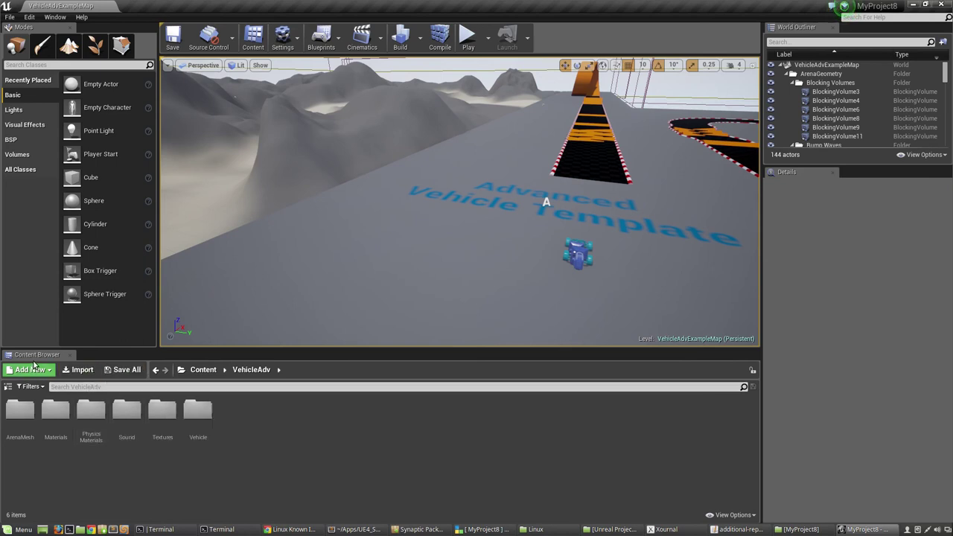
{"action": "left_click", "coordinate": [12, 385]}
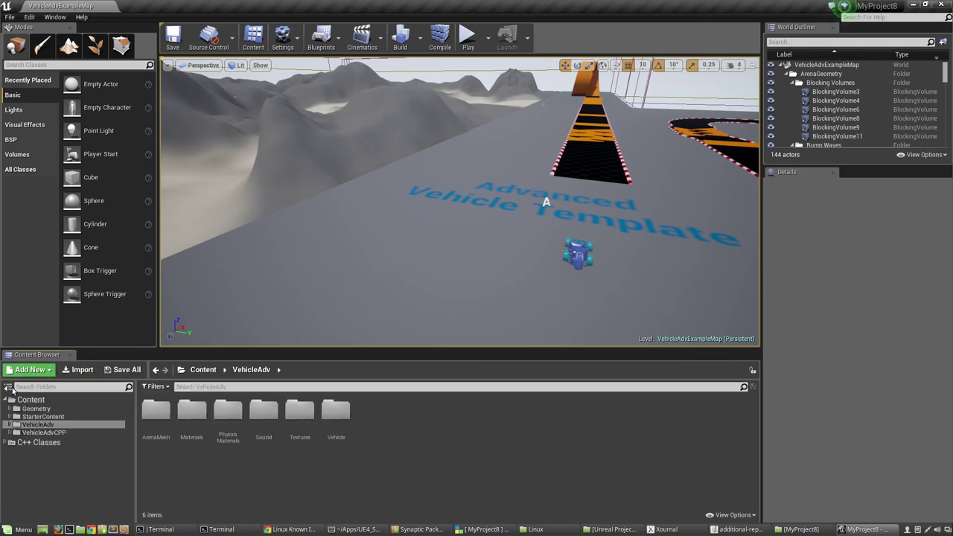
{"action": "left_click", "coordinate": [36, 442]}
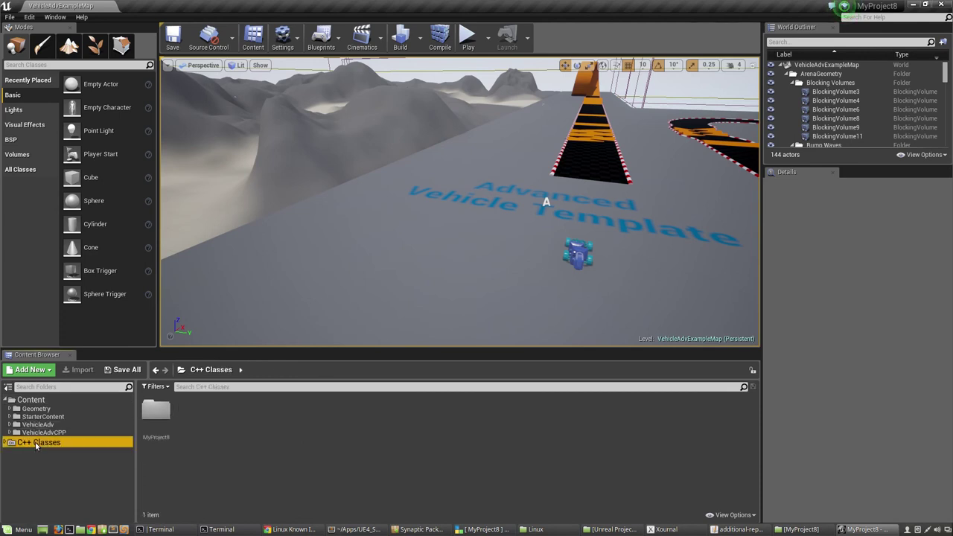
{"action": "left_click", "coordinate": [8, 443]}
{"action": "left_click", "coordinate": [28, 451]}
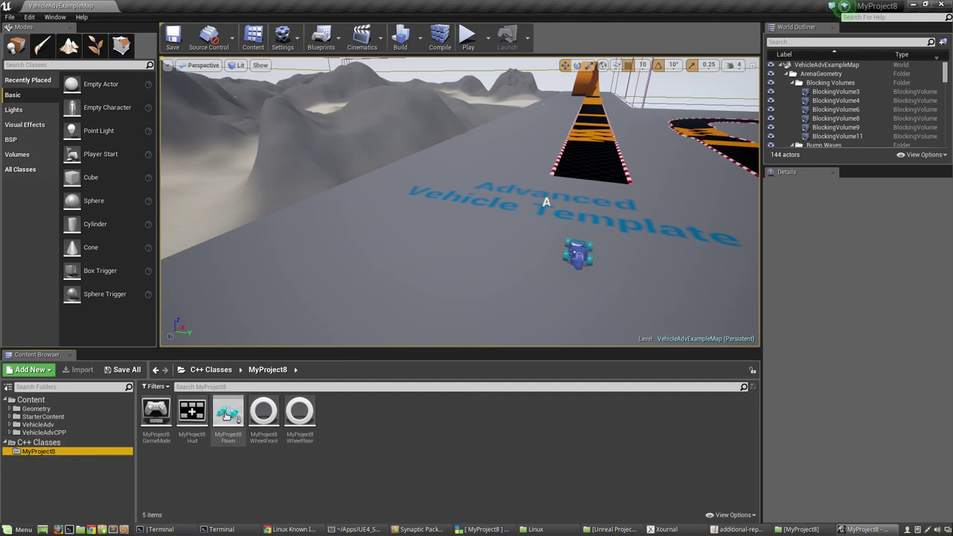
Open the MyProject8Pawn class in CodeLite, then return to Unreal.
{"action": "mouse_move", "coordinate": [226, 415]}
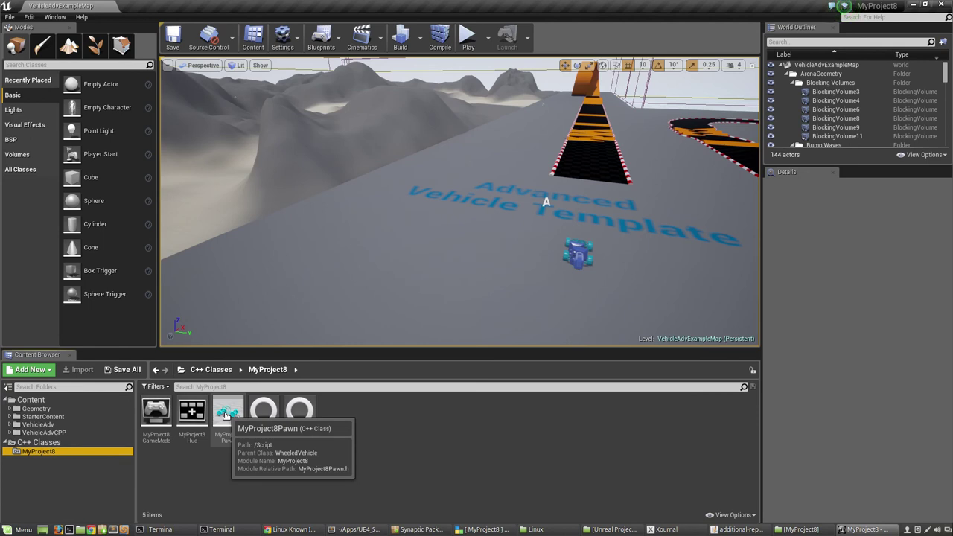
{"action": "left_click", "coordinate": [226, 416]}
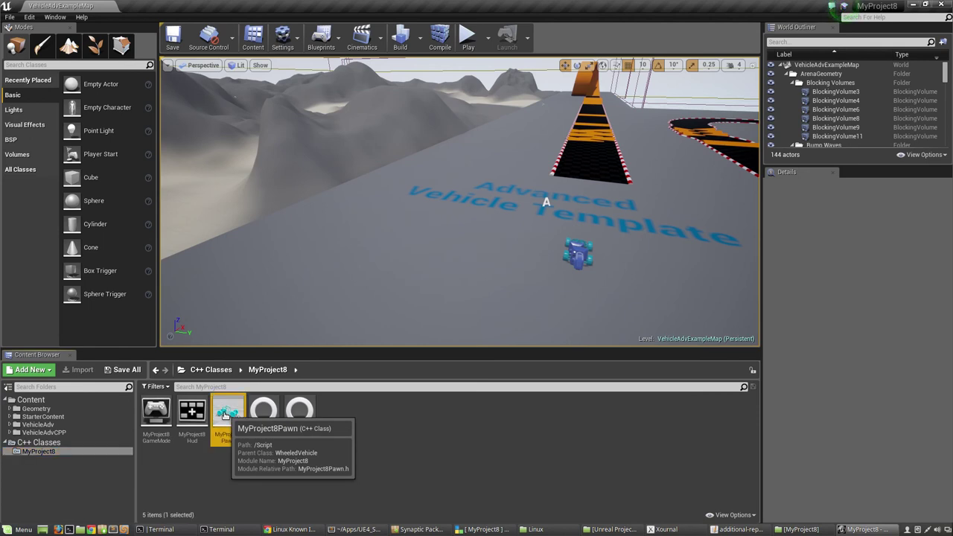
{"action": "left_click", "coordinate": [486, 529]}
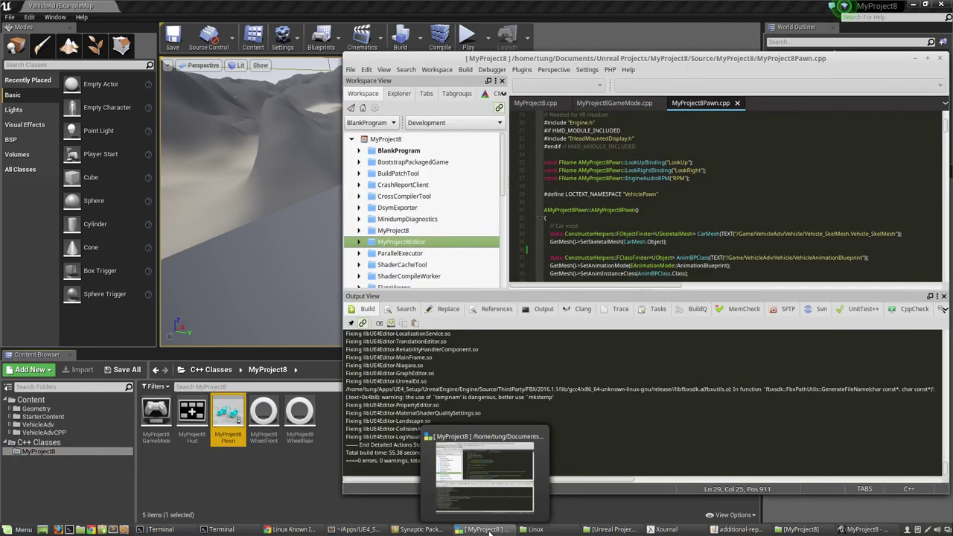
{"action": "left_click", "coordinate": [915, 58]}
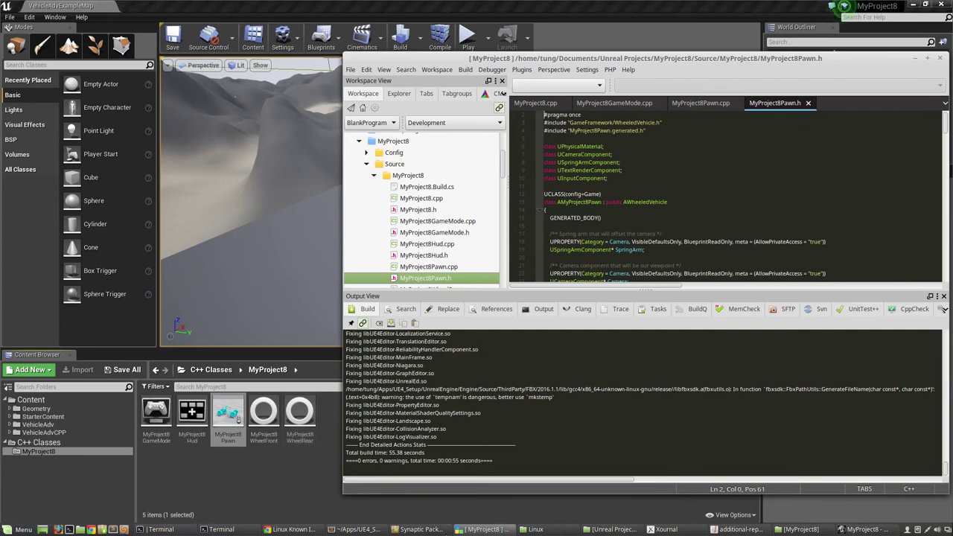
Scroll MyProject8Pawn.h past the UCLASS line and drag the Output View splitter down.
{"action": "left_click", "coordinate": [468, 530]}
{"action": "left_click", "coordinate": [467, 530]}
{"action": "left_click", "coordinate": [688, 192]}
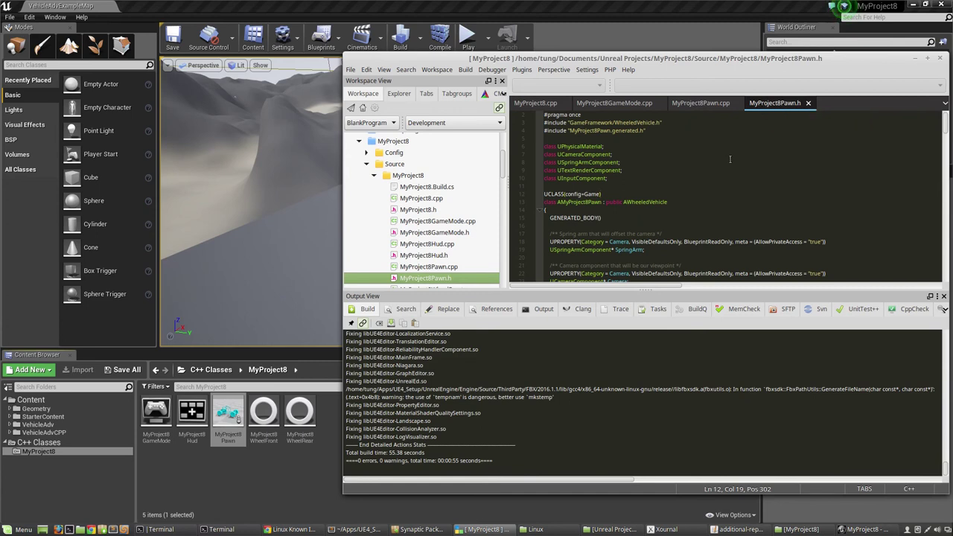
{"action": "scroll", "coordinate": [712, 179], "scroll_direction": "down", "scroll_amount": 9}
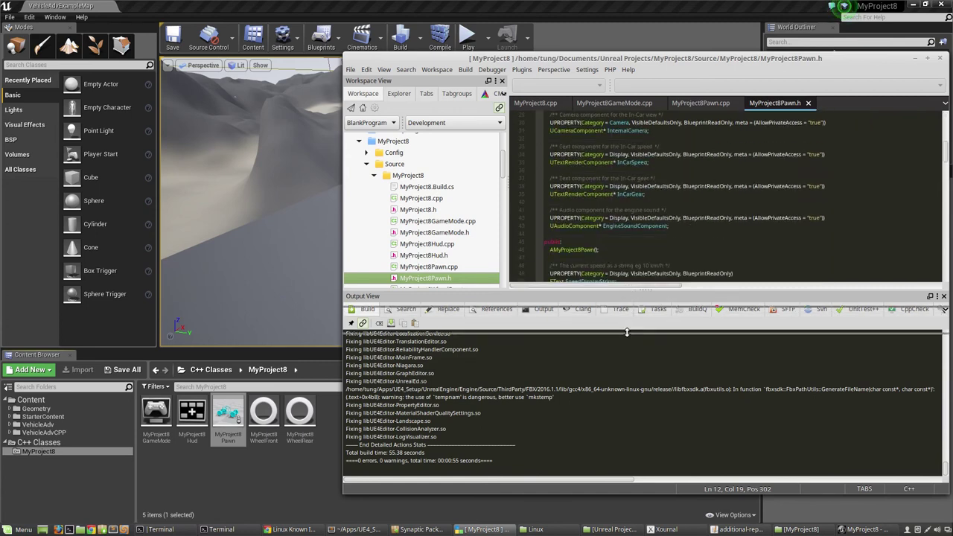
{"action": "left_click_drag", "start_coordinate": [627, 334], "coordinate": [627, 335]}
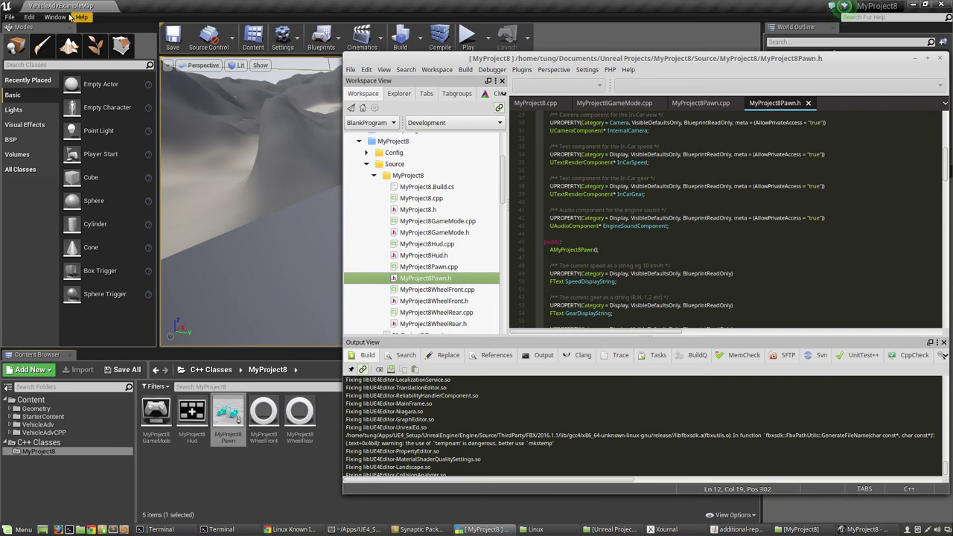
Review the Programming plugins, with CodeLite Integration enabled, in the Plugins browser, then close it.
{"action": "left_click", "coordinate": [45, 17]}
{"action": "mouse_move", "coordinate": [29, 16]}
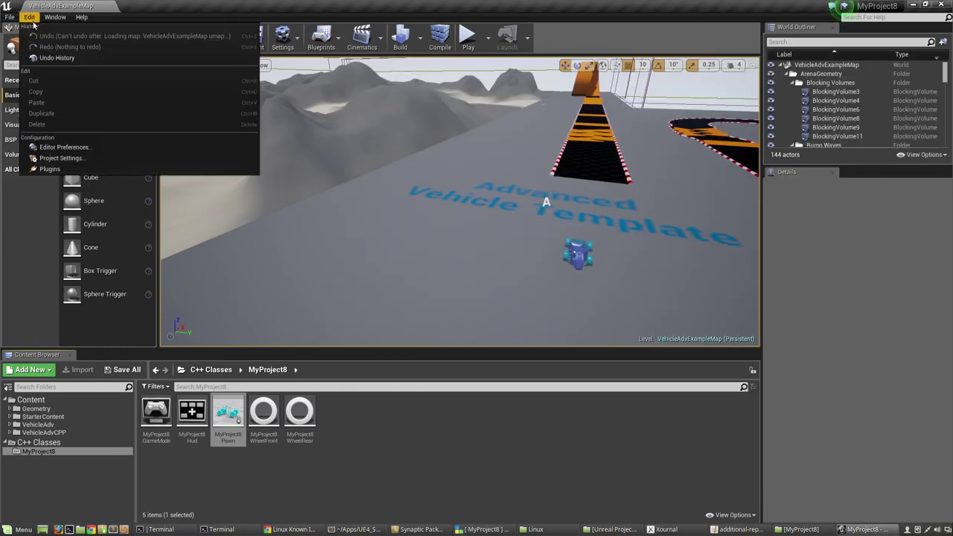
{"action": "left_click", "coordinate": [49, 170]}
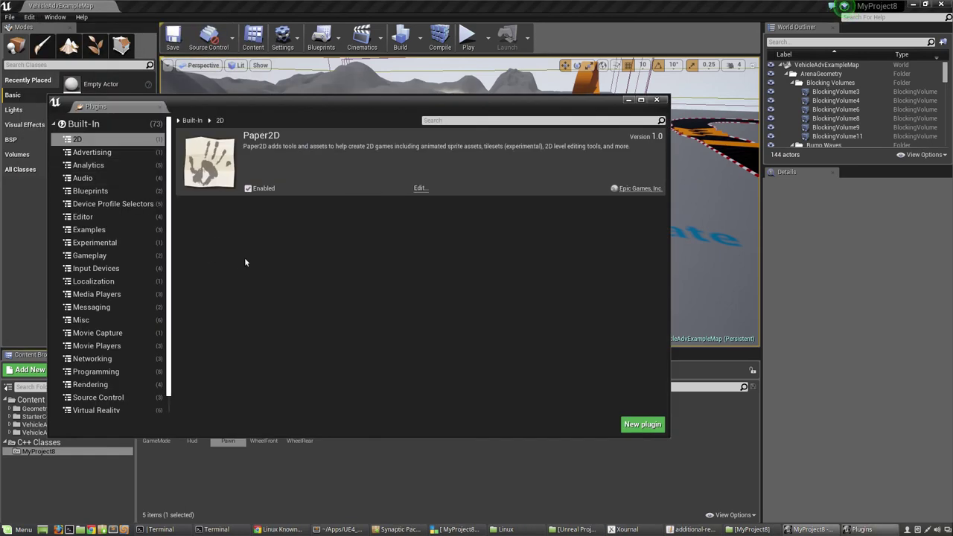
{"action": "left_click", "coordinate": [95, 371]}
{"action": "scroll", "coordinate": [265, 284], "scroll_direction": "down", "scroll_amount": 1}
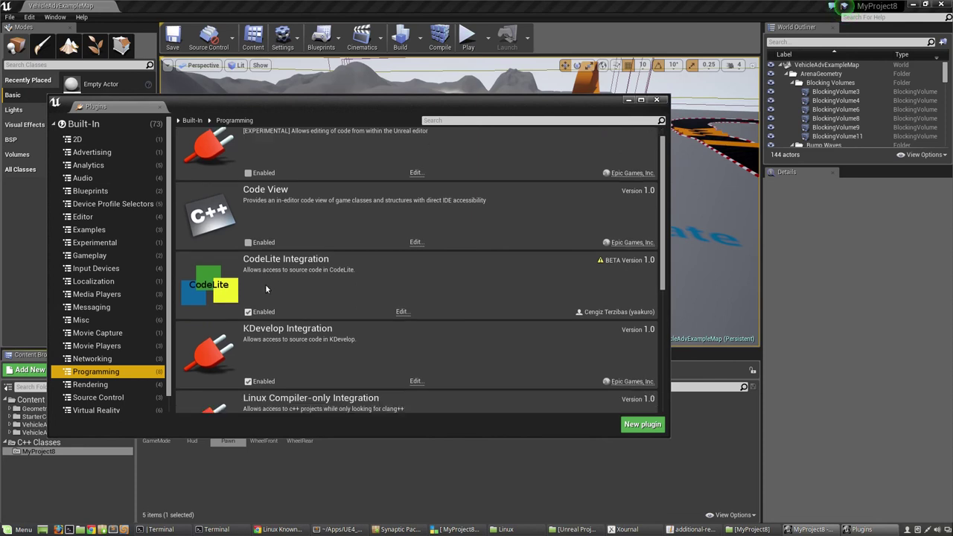
{"action": "scroll", "coordinate": [267, 288], "scroll_direction": "down", "scroll_amount": 3}
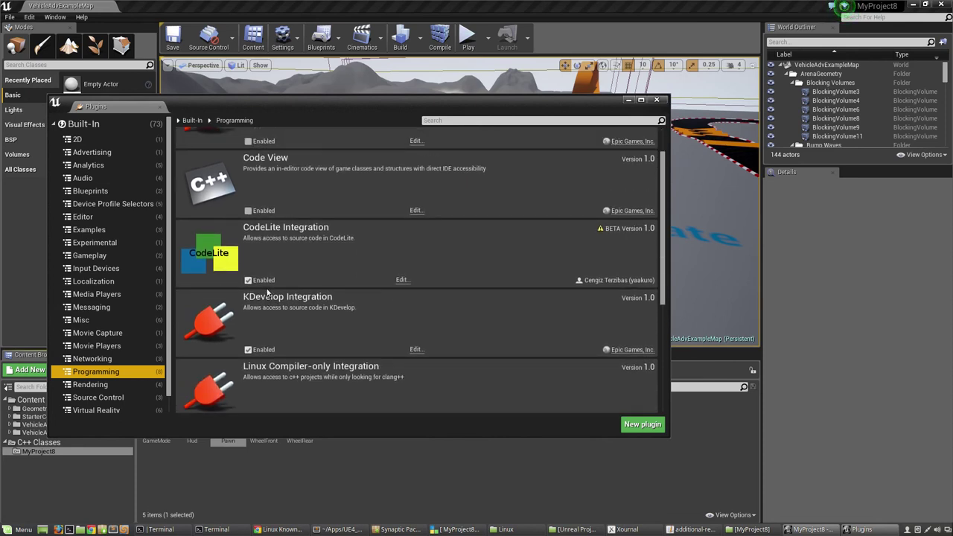
{"action": "scroll", "coordinate": [266, 293], "scroll_direction": "up", "scroll_amount": 3}
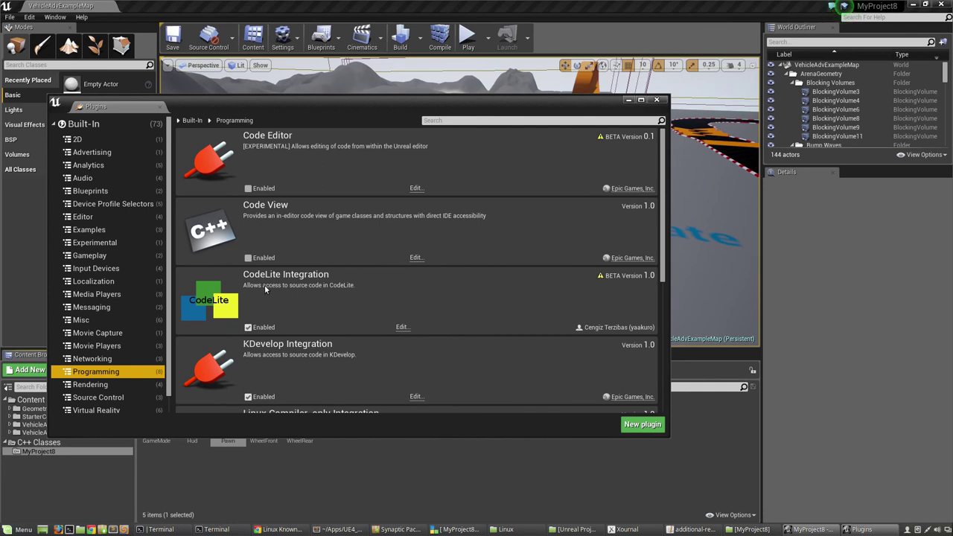
{"action": "left_click", "coordinate": [324, 316]}
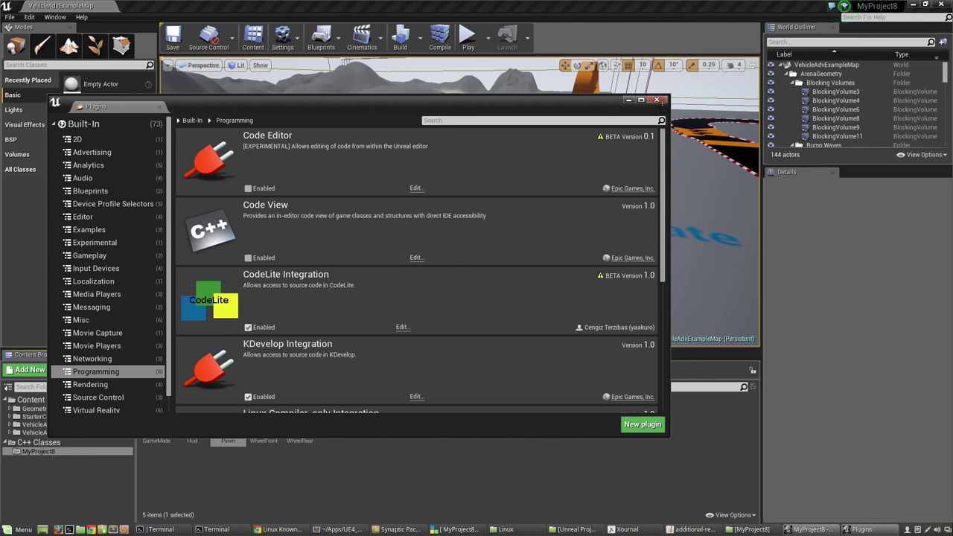
{"action": "left_click", "coordinate": [656, 100]}
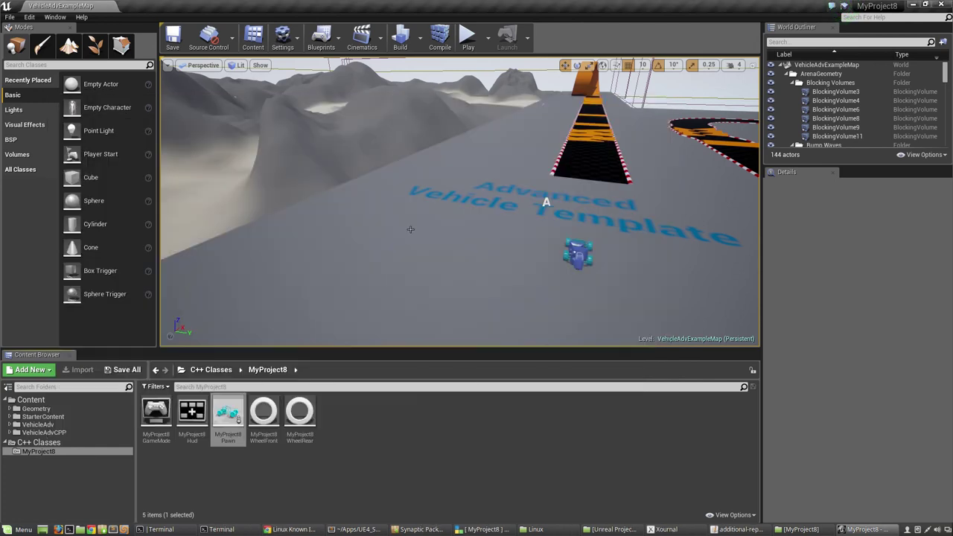
{"action": "left_click", "coordinate": [672, 530]}
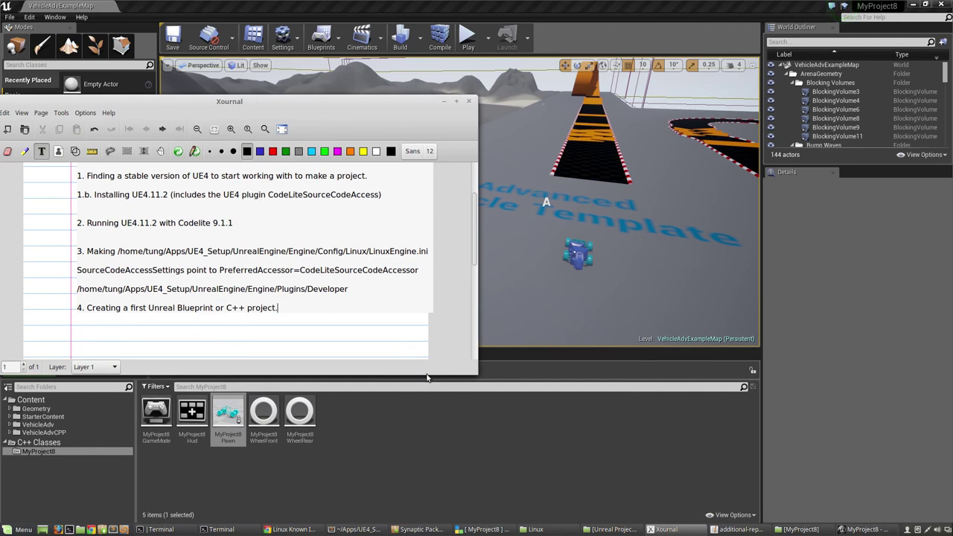
{"action": "left_click_drag", "start_coordinate": [430, 370], "coordinate": [435, 486]}
{"action": "scroll", "coordinate": [409, 431], "scroll_direction": "up", "scroll_amount": 2}
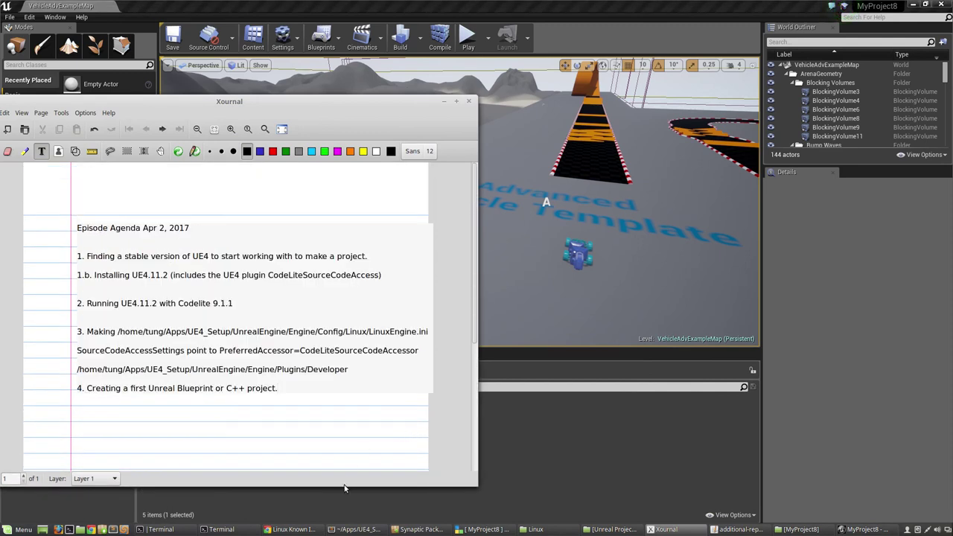
{"action": "left_click_drag", "start_coordinate": [346, 483], "coordinate": [348, 431]}
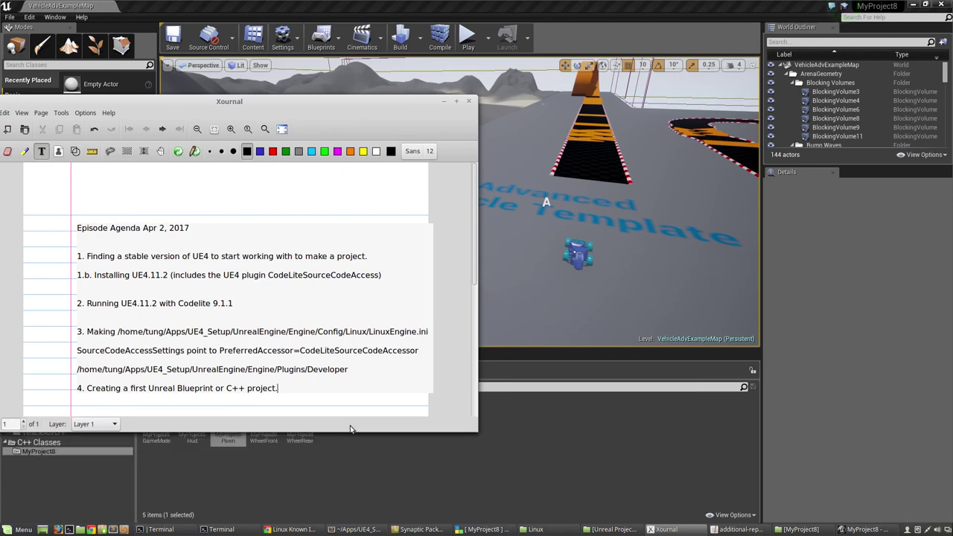
{"action": "left_click_drag", "start_coordinate": [304, 385], "coordinate": [72, 231]}
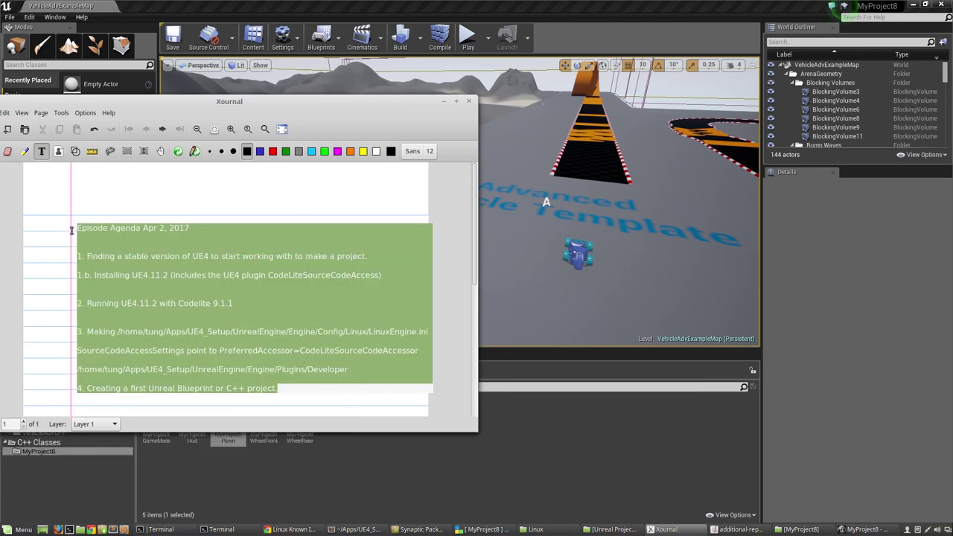
{"action": "left_click", "coordinate": [228, 306]}
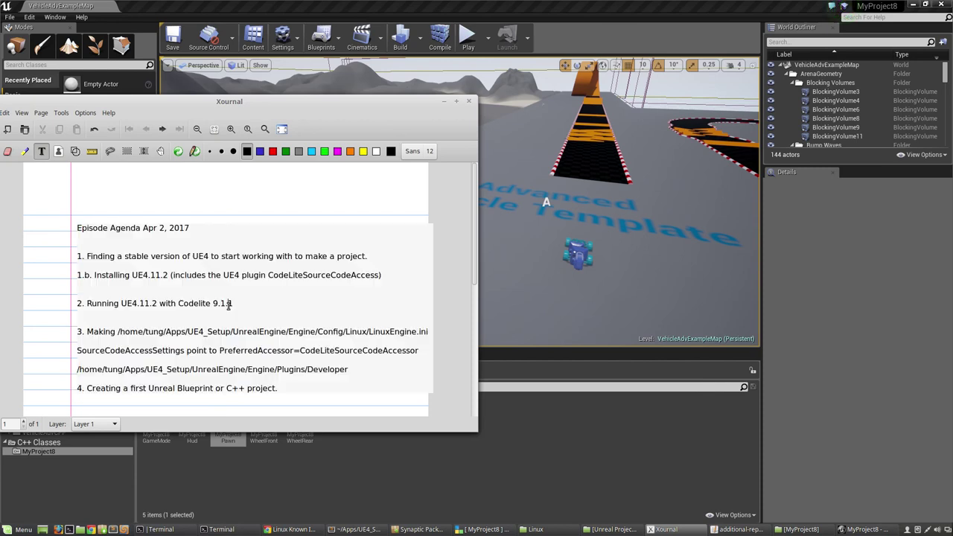
{"action": "left_click_drag", "start_coordinate": [233, 304], "coordinate": [127, 307]}
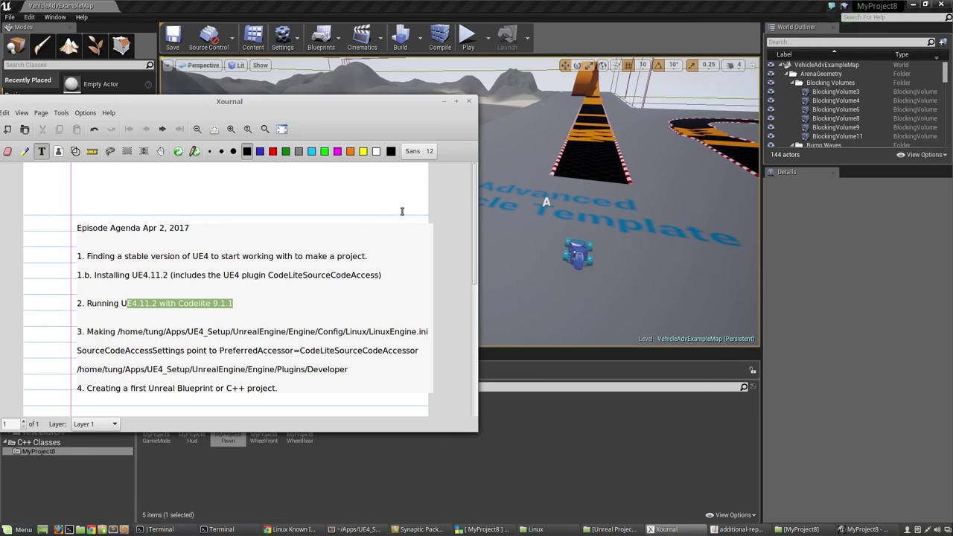
{"action": "double_click", "coordinate": [372, 349]}
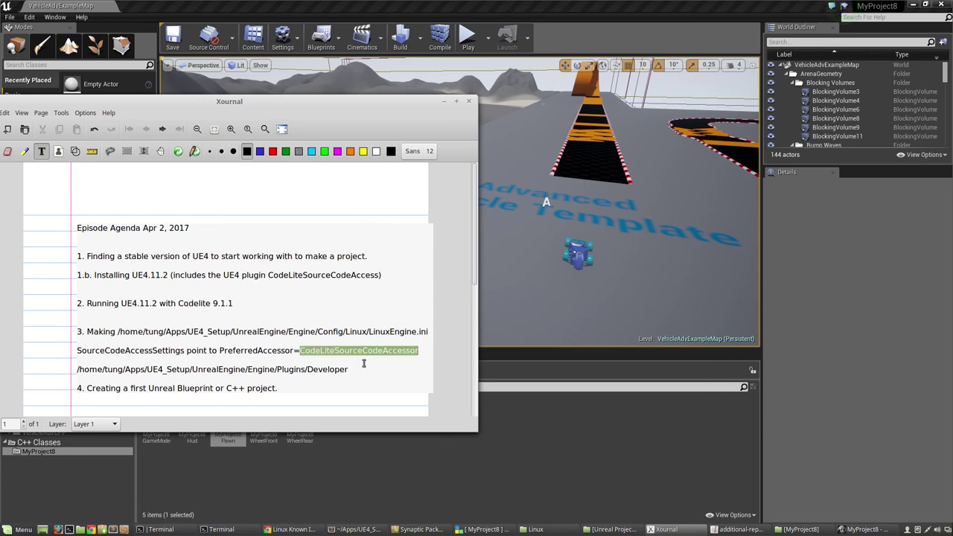
{"action": "left_click_drag", "start_coordinate": [351, 369], "coordinate": [86, 331]}
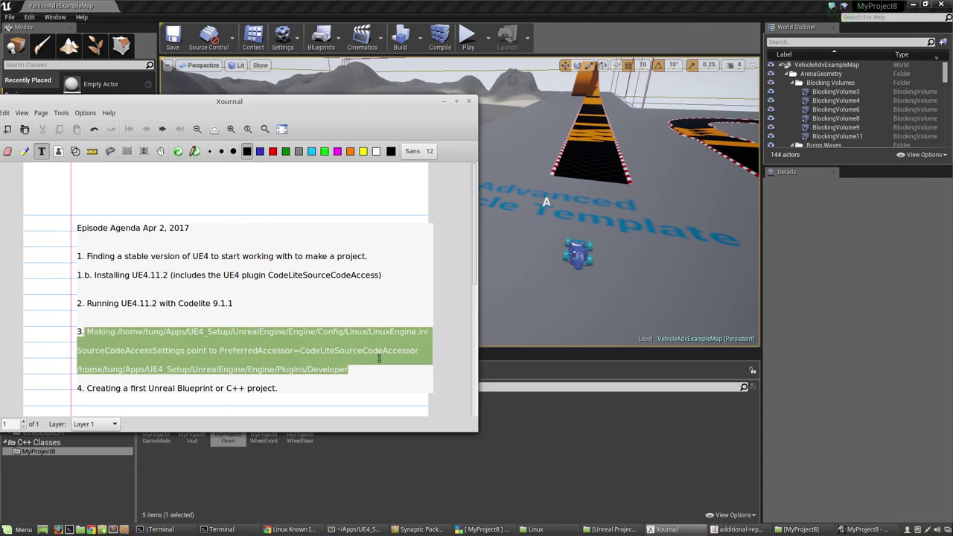
{"action": "double_click", "coordinate": [381, 333]}
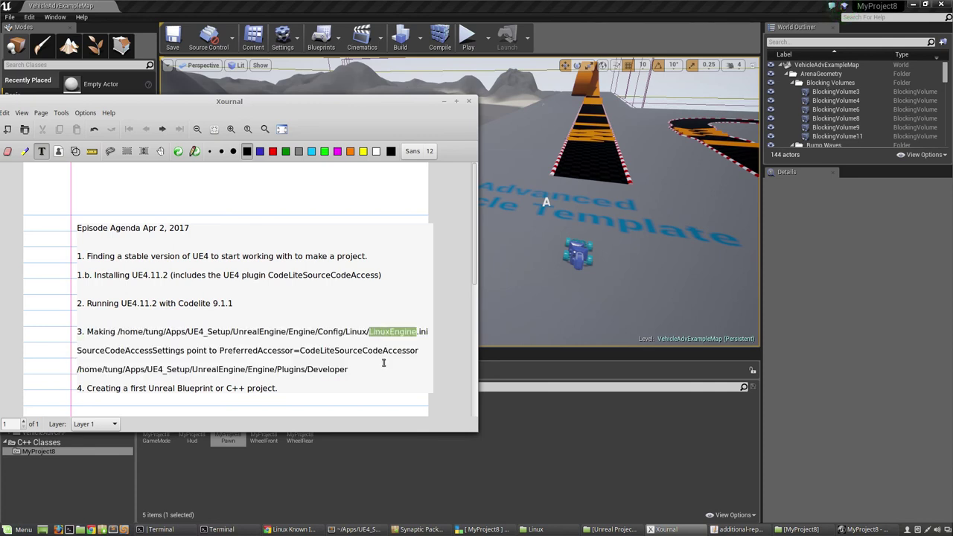
{"action": "left_click", "coordinate": [379, 361]}
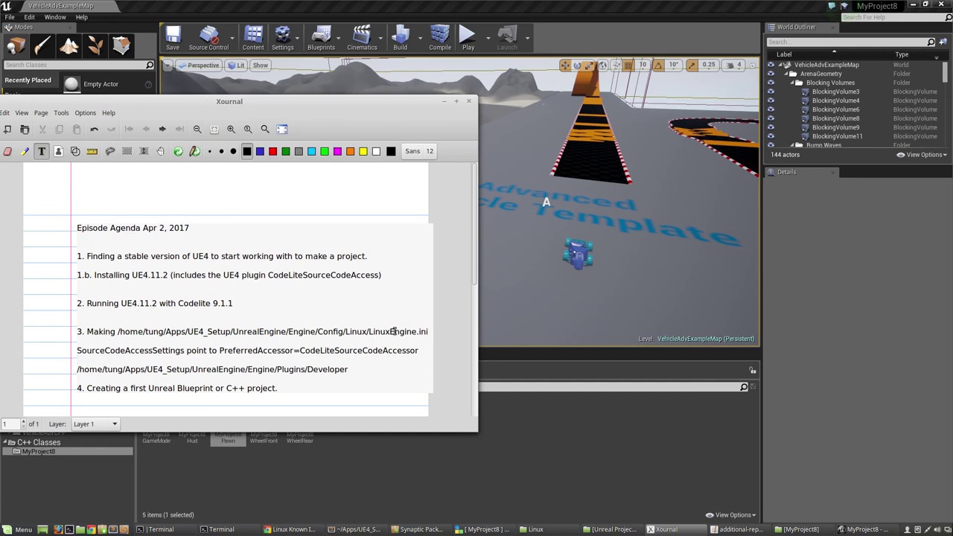
{"action": "double_click", "coordinate": [395, 333]}
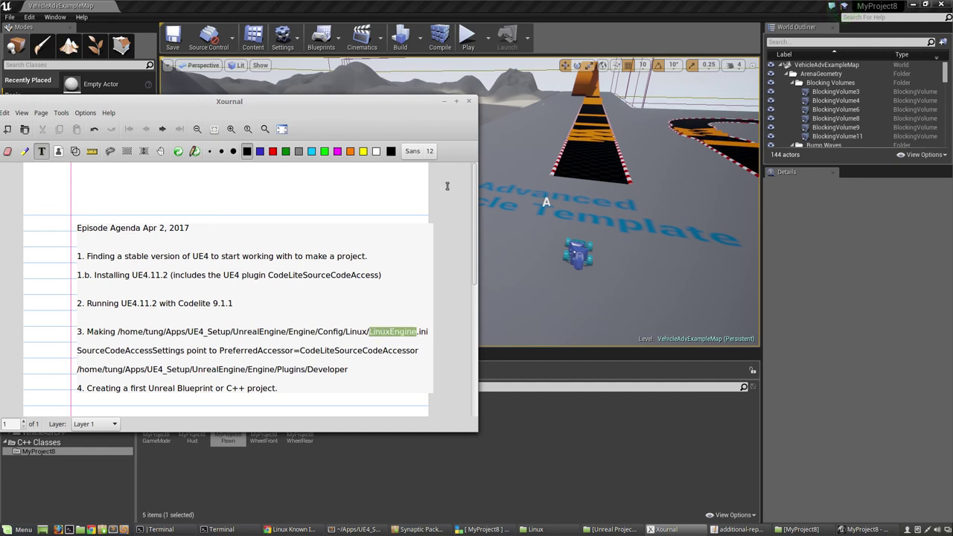
{"action": "left_click", "coordinate": [444, 104]}
{"action": "left_click", "coordinate": [29, 17]}
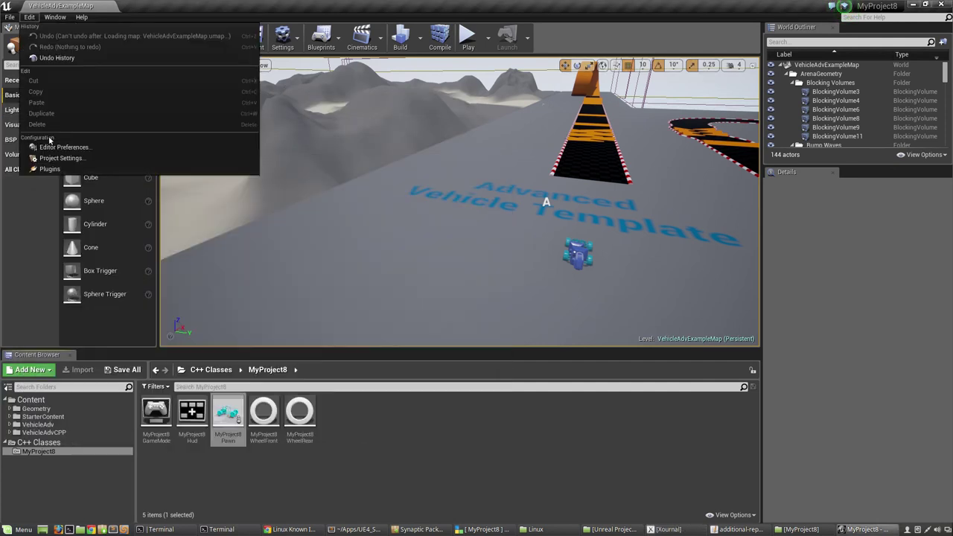
{"action": "left_click", "coordinate": [49, 169]}
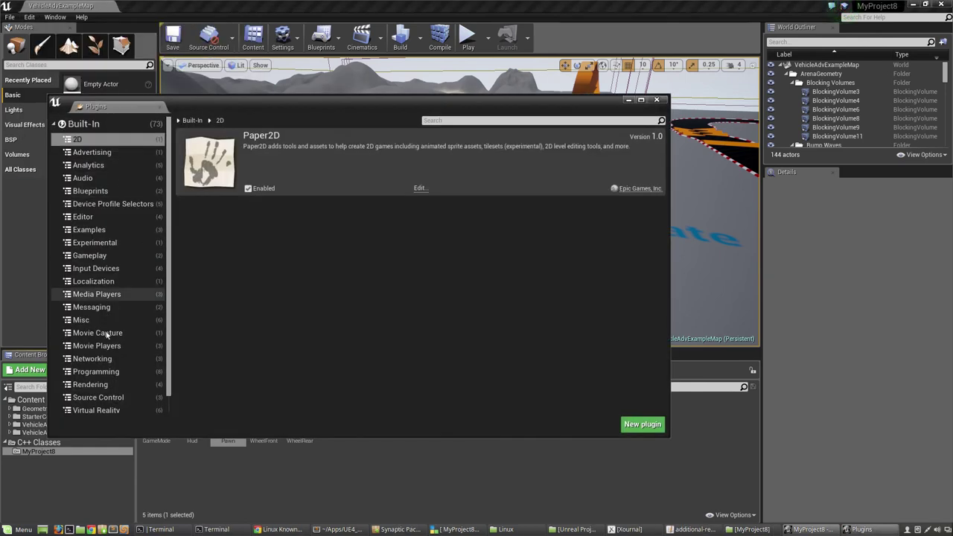
{"action": "scroll", "coordinate": [106, 337], "scroll_direction": "down", "scroll_amount": 1}
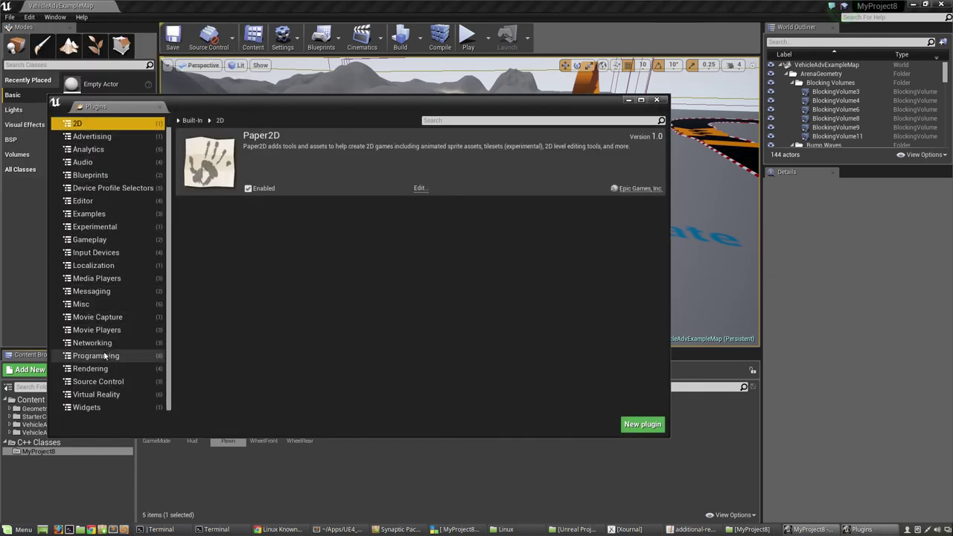
{"action": "left_click", "coordinate": [105, 356]}
{"action": "scroll", "coordinate": [360, 336], "scroll_direction": "down", "scroll_amount": 2}
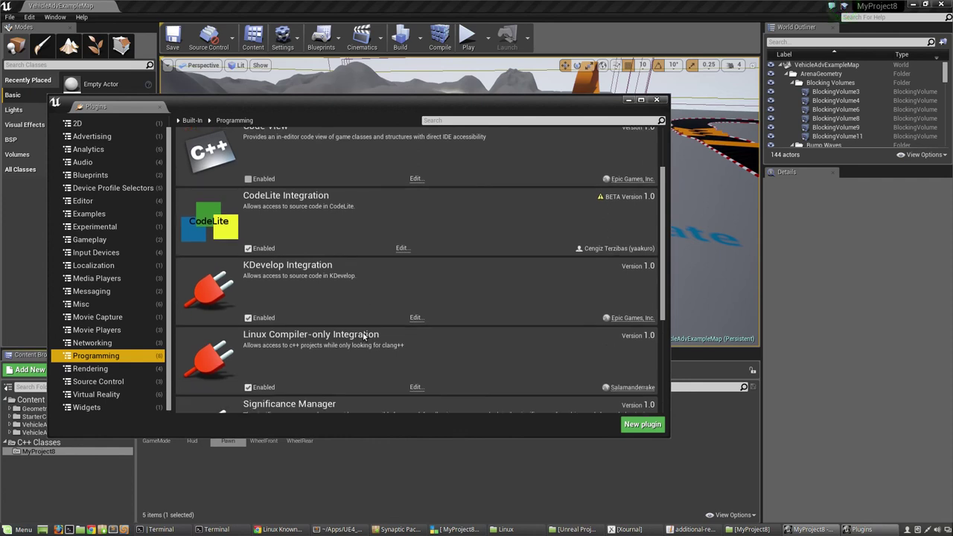
{"action": "scroll", "coordinate": [349, 330], "scroll_direction": "up", "scroll_amount": 2}
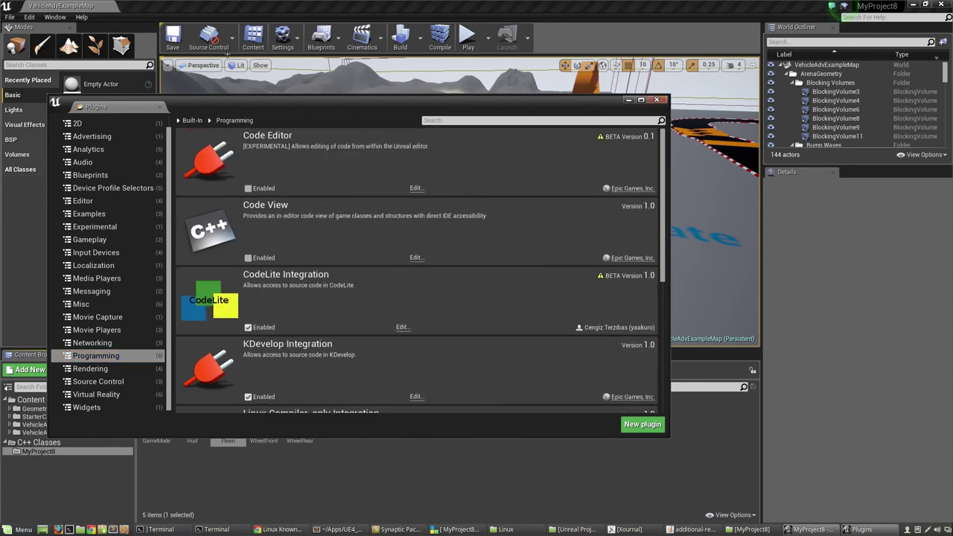
{"action": "left_click", "coordinate": [30, 17]}
{"action": "left_click", "coordinate": [29, 17]}
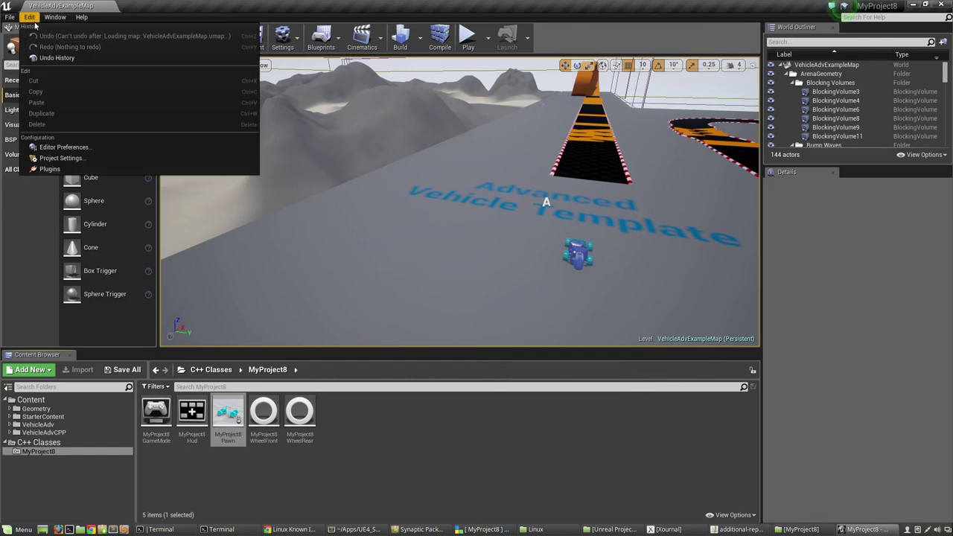
{"action": "left_click", "coordinate": [64, 148]}
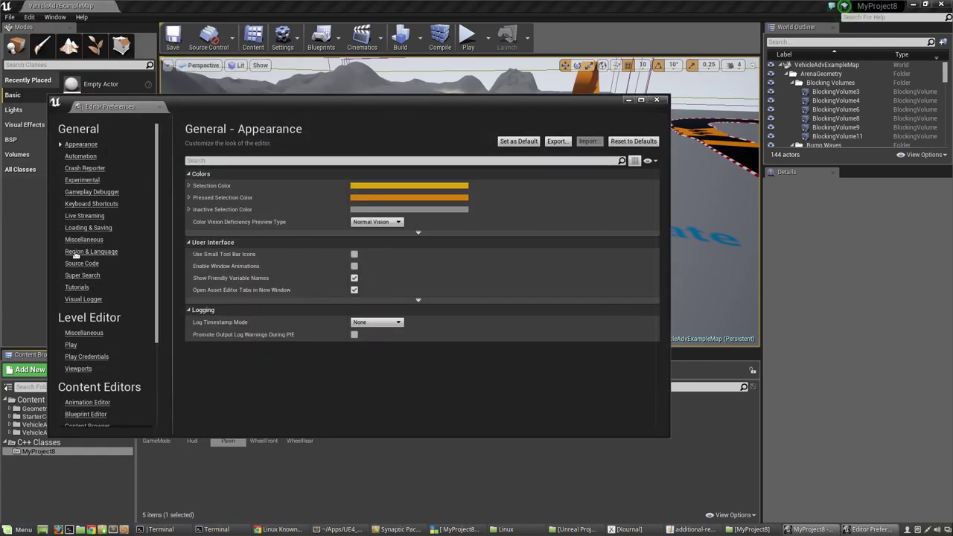
{"action": "left_click", "coordinate": [125, 263]}
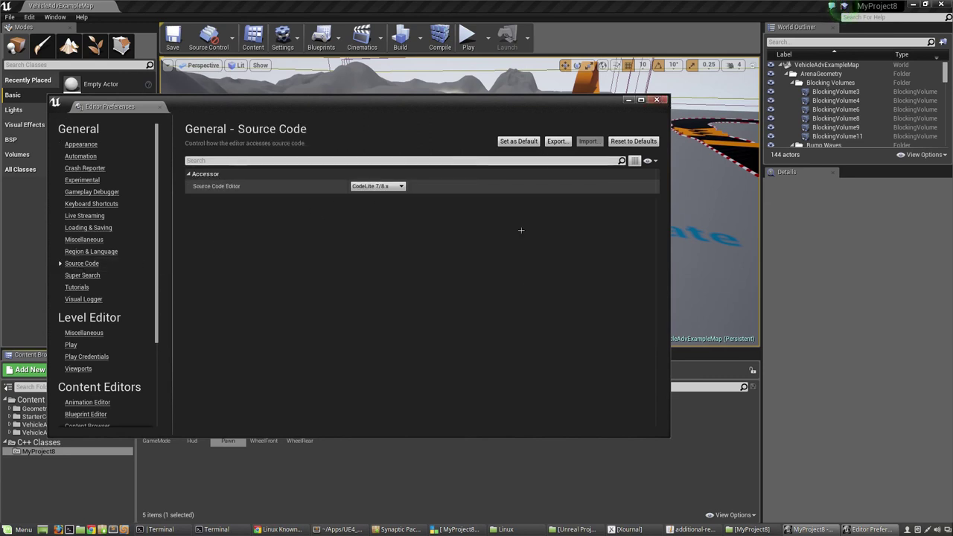
{"action": "key", "text": "alt+F4"}
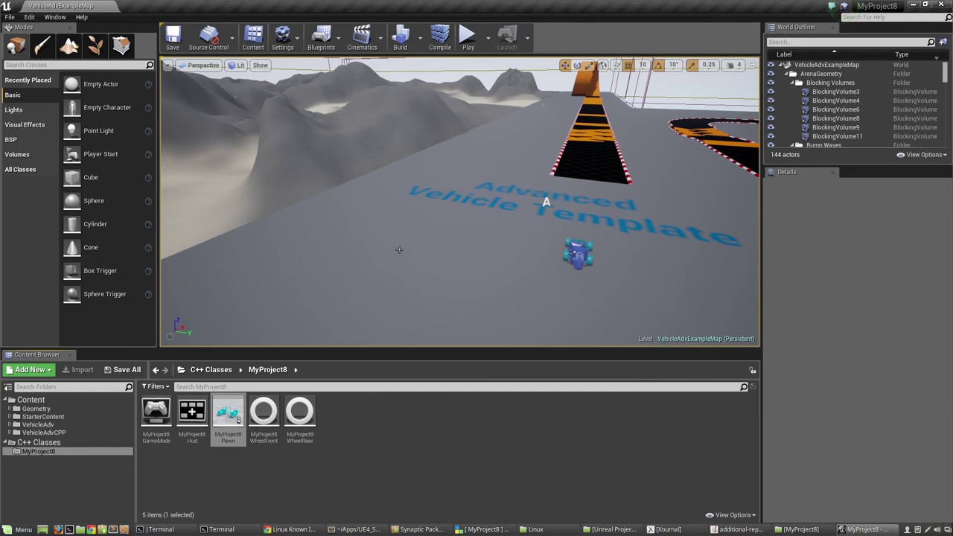
Orbit the viewport up to the mountains and back, then fly forward over the race track.
{"action": "mouse_move", "coordinate": [403, 265]}
{"action": "left_mouse_down"}
{"action": "mouse_move", "coordinate": [387, 269]}
{"action": "mouse_move", "coordinate": [411, 272]}
{"action": "mouse_move", "coordinate": [414, 256]}
{"action": "left_mouse_up"}
{"action": "right_click_drag", "start_coordinate": [528, 122], "coordinate": [372, 104]}
{"action": "right_click_drag", "start_coordinate": [372, 179], "coordinate": [522, 111]}
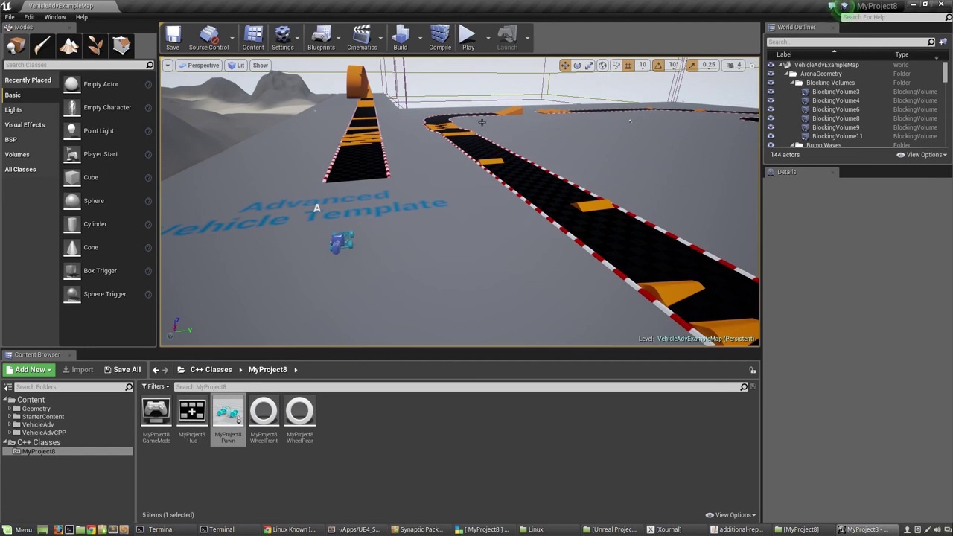
{"action": "mouse_move", "coordinate": [295, 136]}
{"action": "right_mouse_down"}
{"action": "mouse_move", "coordinate": [426, 116]}
{"action": "mouse_move", "coordinate": [282, 148]}
{"action": "right_mouse_up"}
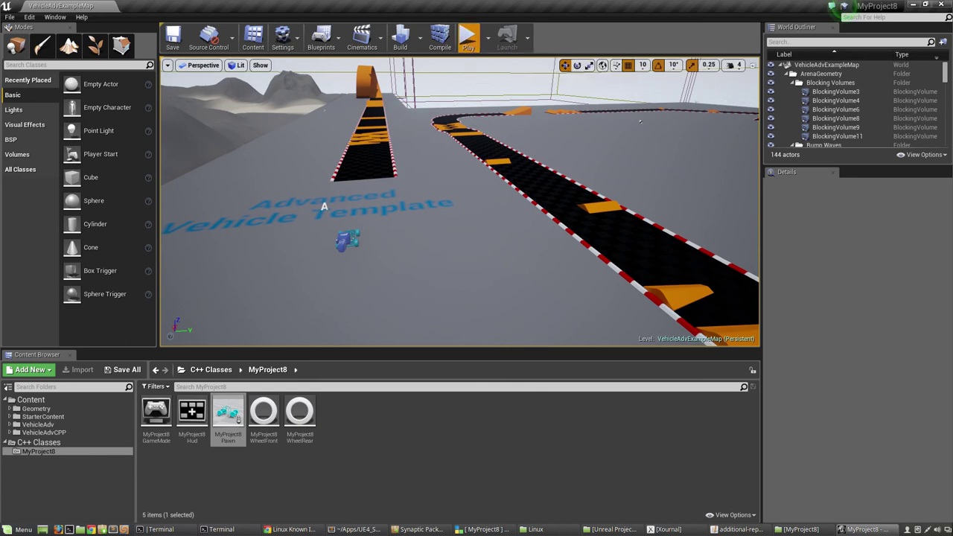
Test-drive the buggy forward and right toward the orange loop, braking before stopping play.
{"action": "left_click", "coordinate": [468, 37]}
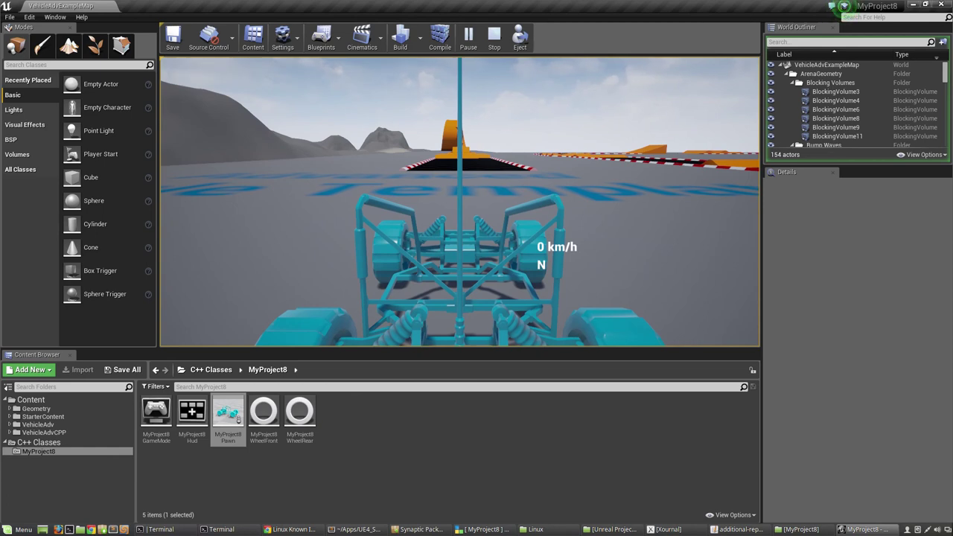
{"action": "key", "text": "w"}
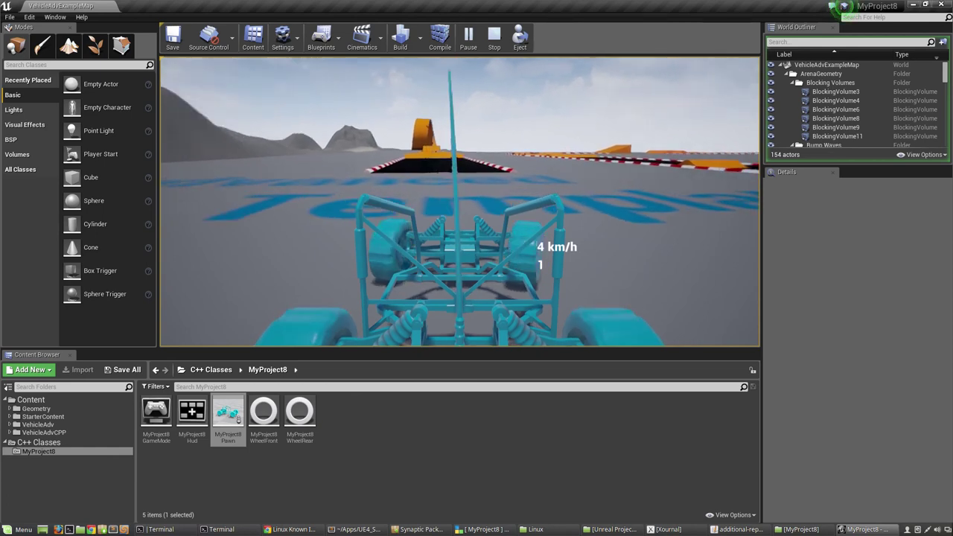
{"action": "key", "text": "d"}
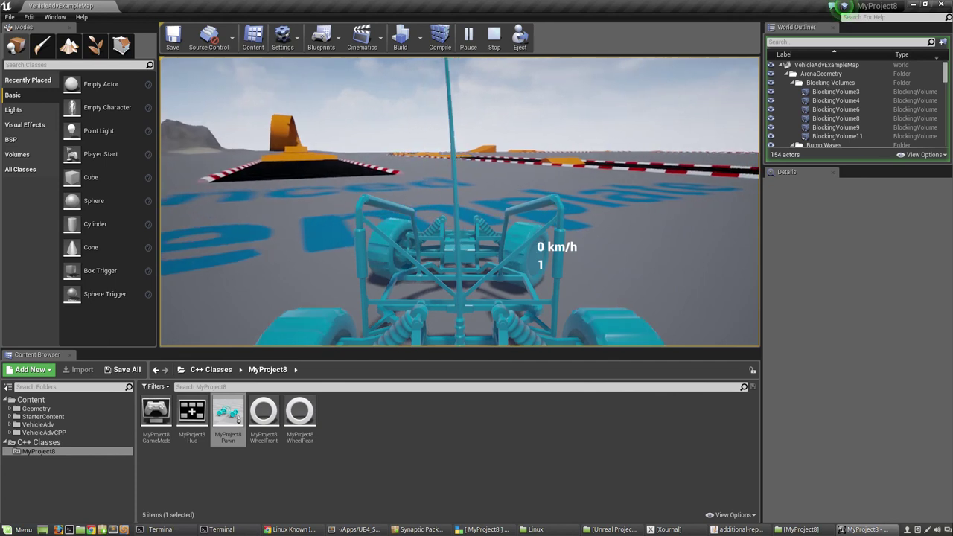
{"action": "key", "text": "w"}
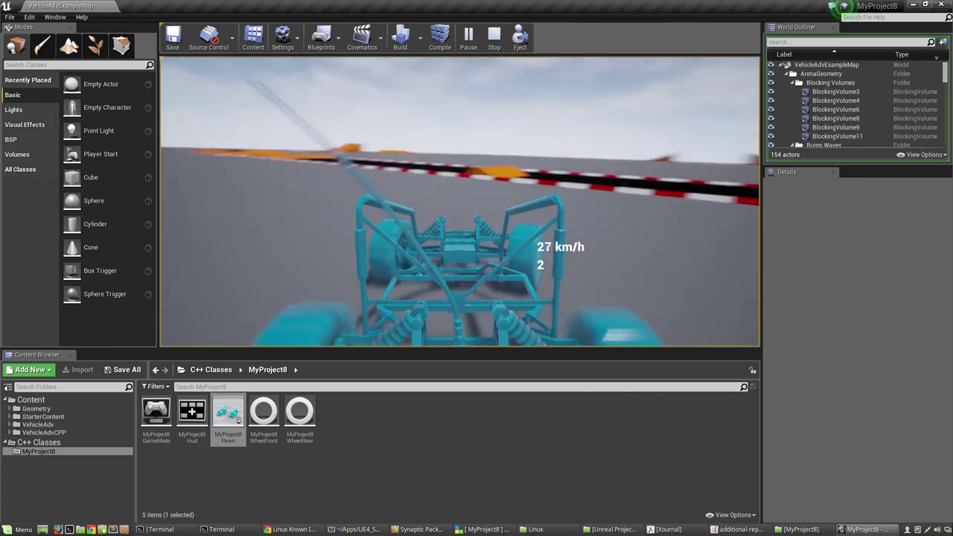
{"action": "key", "text": "s"}
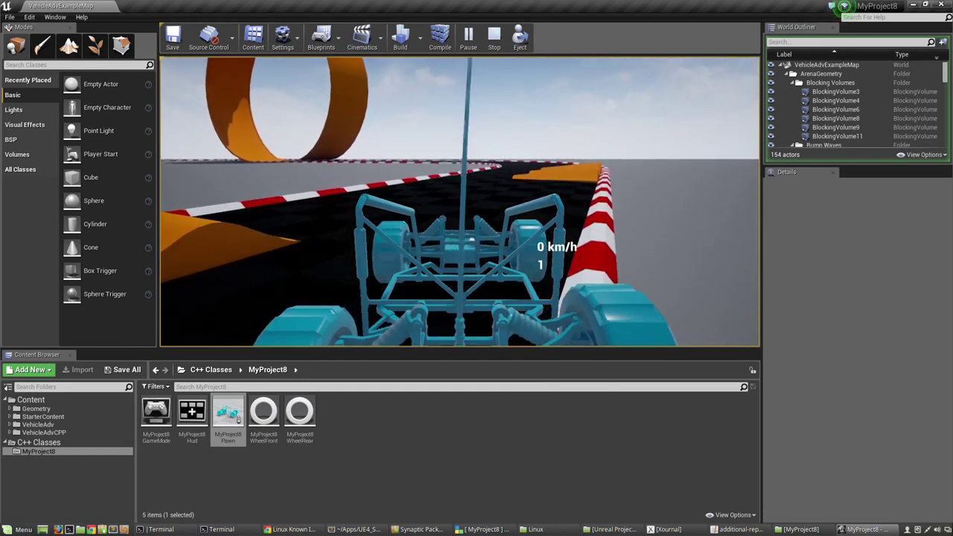
{"action": "key", "text": "Escape"}
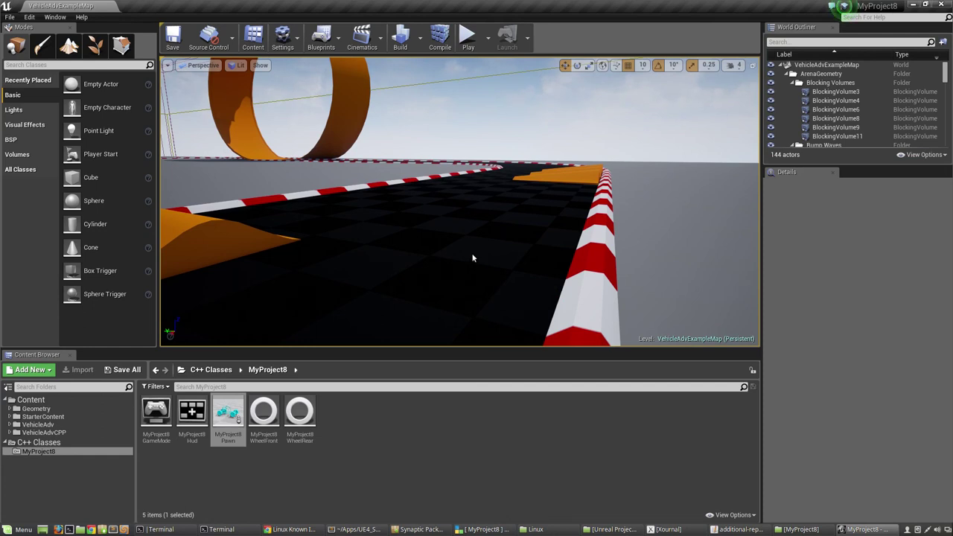
On a second run, weave the buggy over the orange ramps and through the loop, then stop.
{"action": "left_click", "coordinate": [467, 39]}
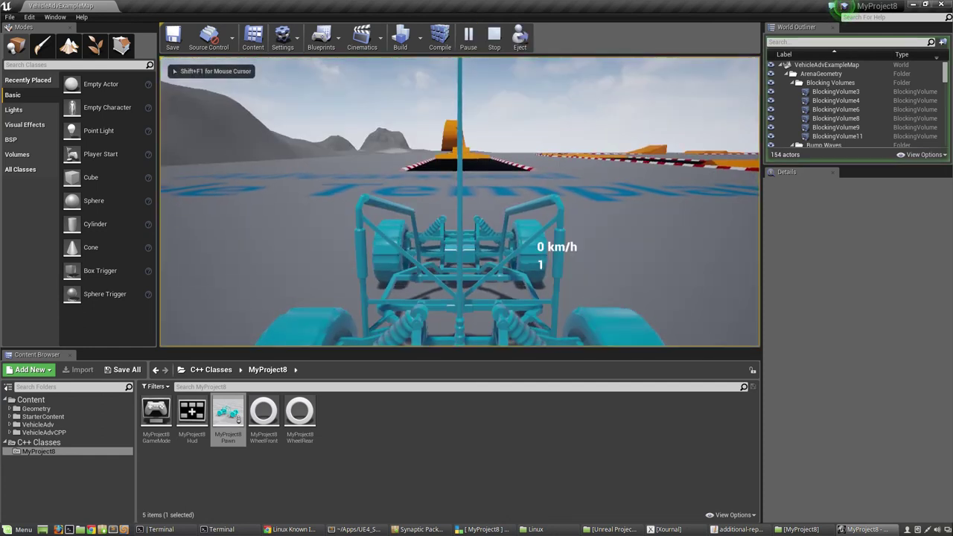
{"action": "key", "text": "w"}
{"action": "key", "text": "a"}
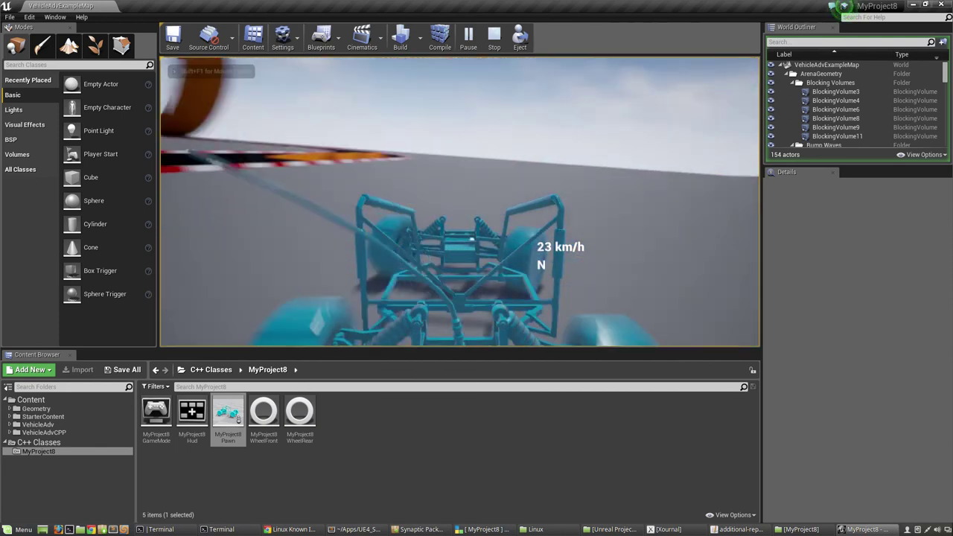
{"action": "key", "text": "d"}
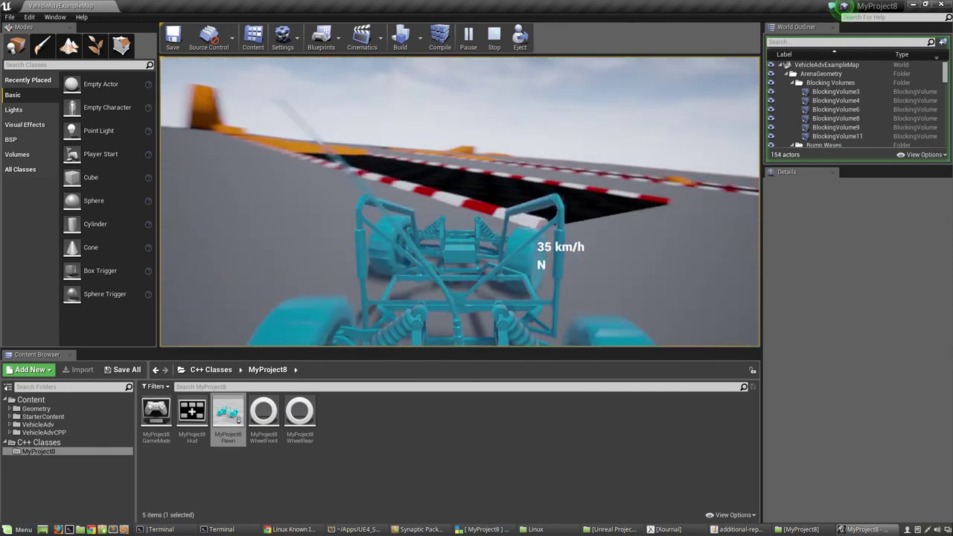
{"action": "key", "text": "a"}
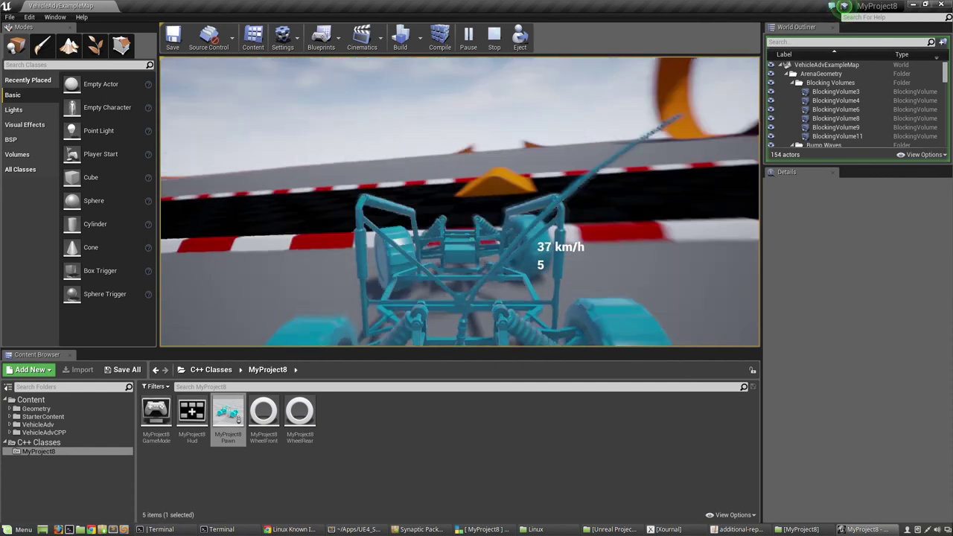
{"action": "key", "text": "a"}
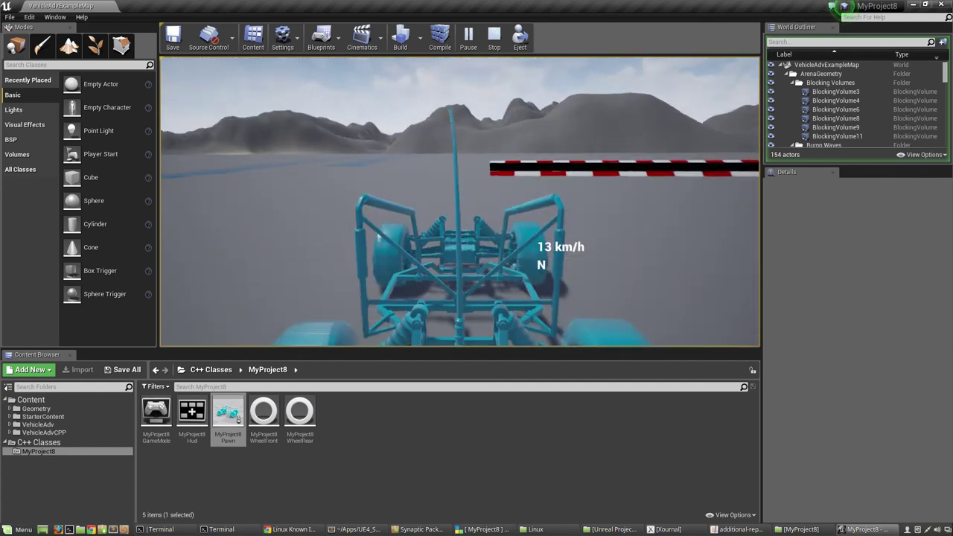
{"action": "key", "text": "d"}
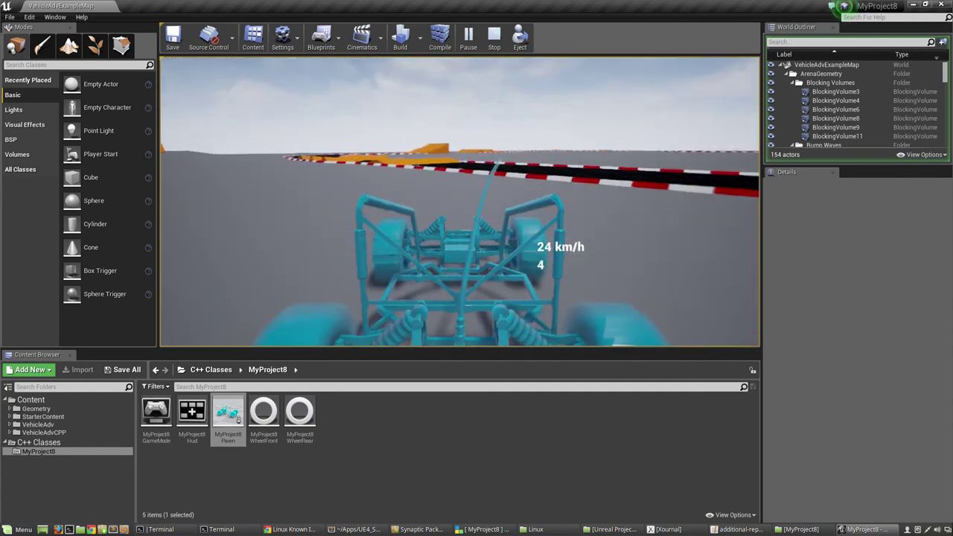
{"action": "key", "text": "d"}
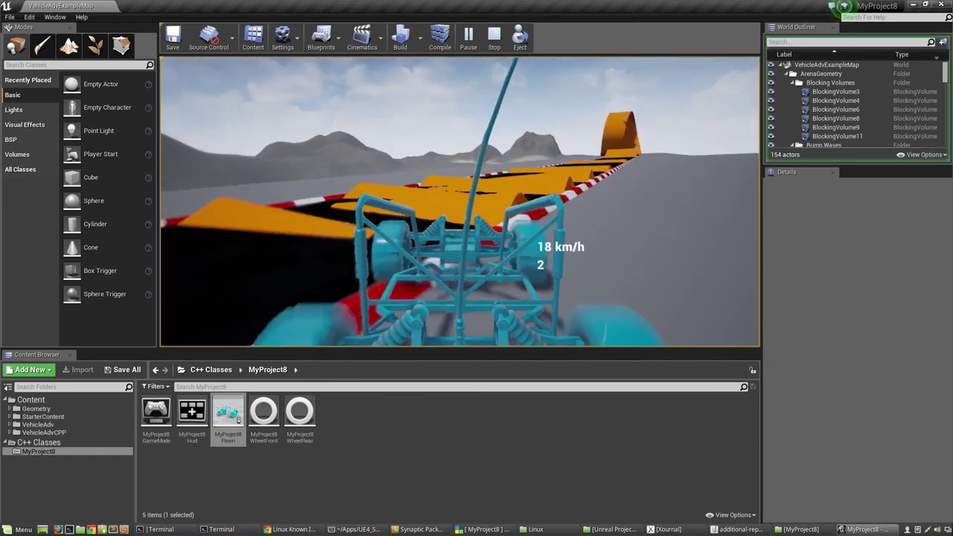
{"action": "key", "text": "w"}
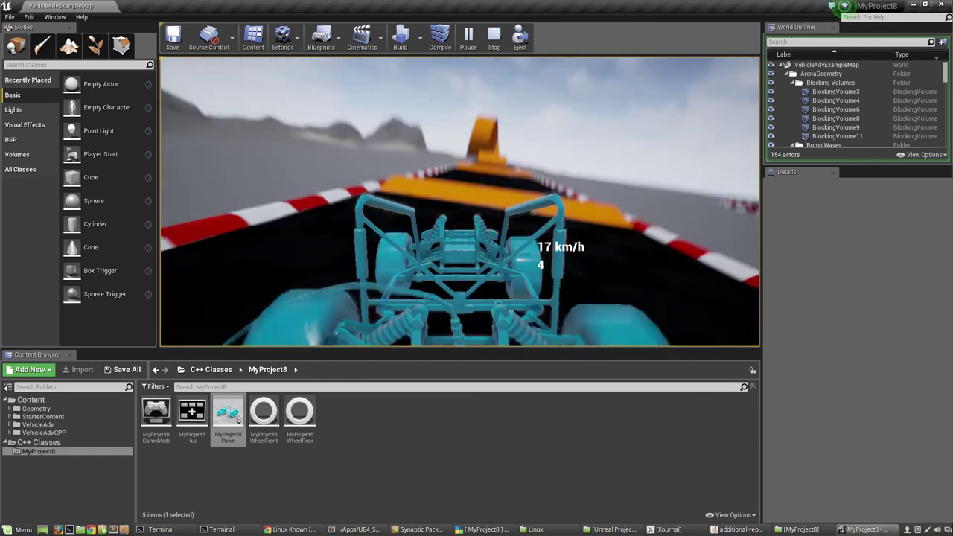
{"action": "key", "text": "w"}
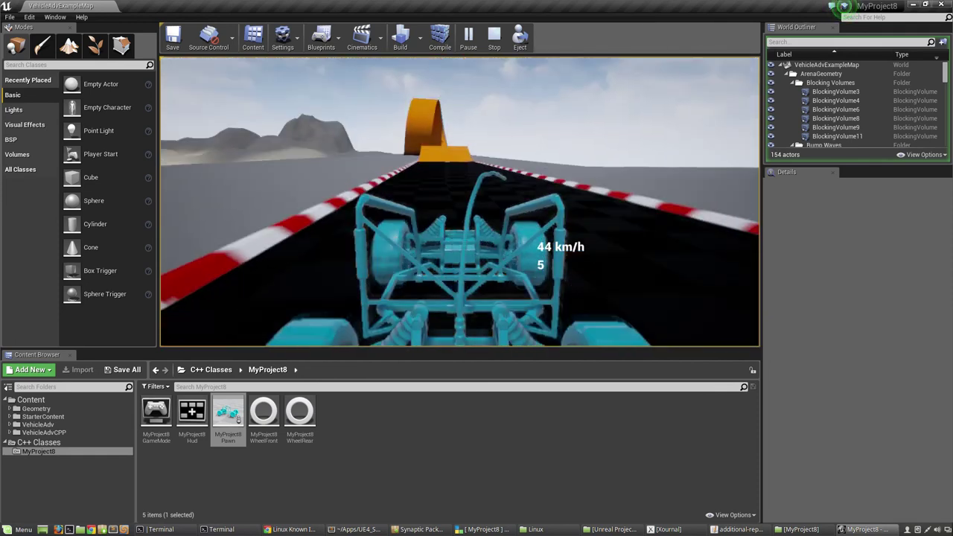
{"action": "key", "text": "w"}
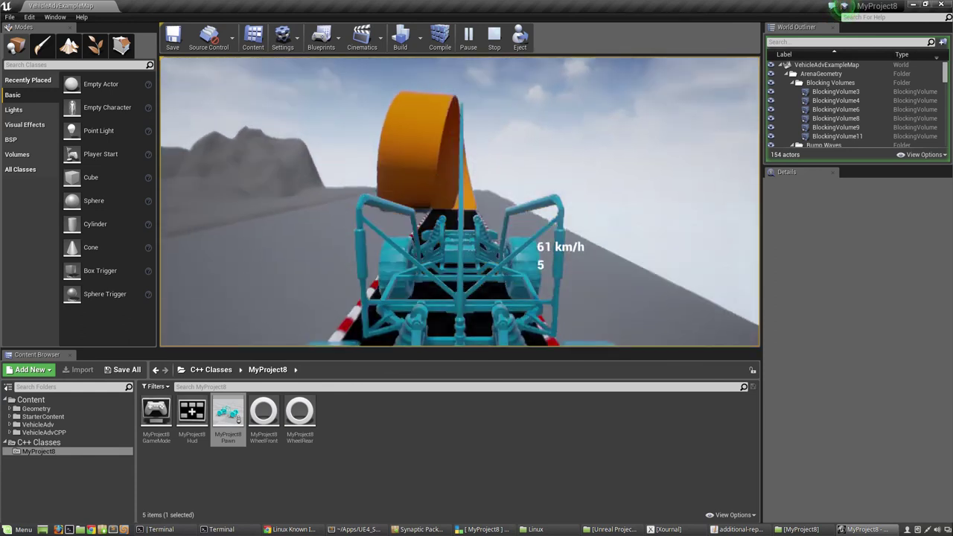
{"action": "key", "text": "w"}
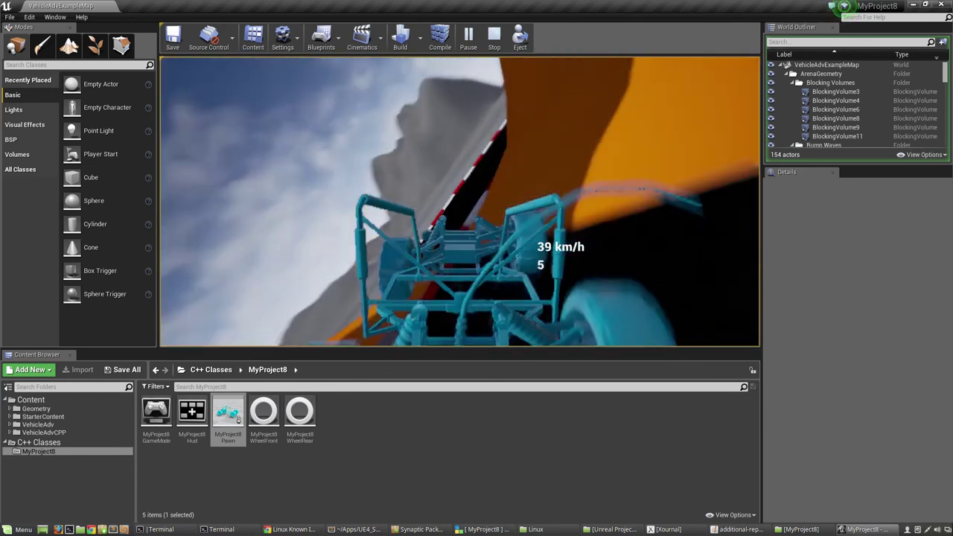
{"action": "key", "text": "w"}
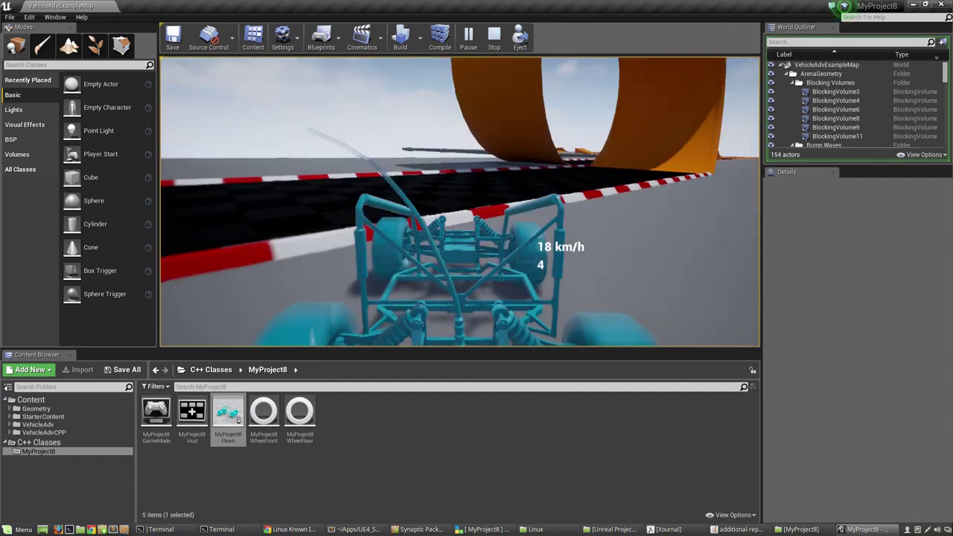
{"action": "key", "text": "Escape"}
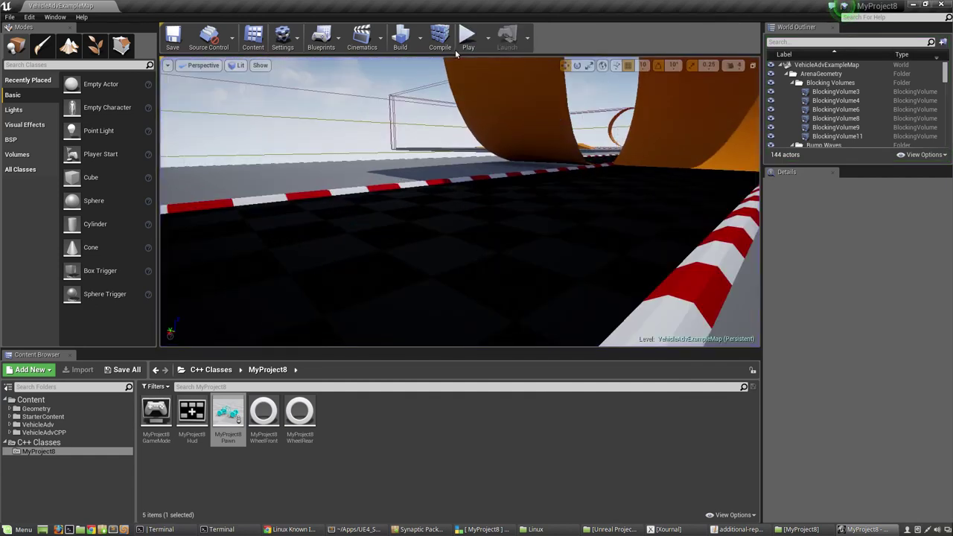
Run three more short test drives along the barrier and sliding right, ending each with Esc.
{"action": "left_click", "coordinate": [467, 37]}
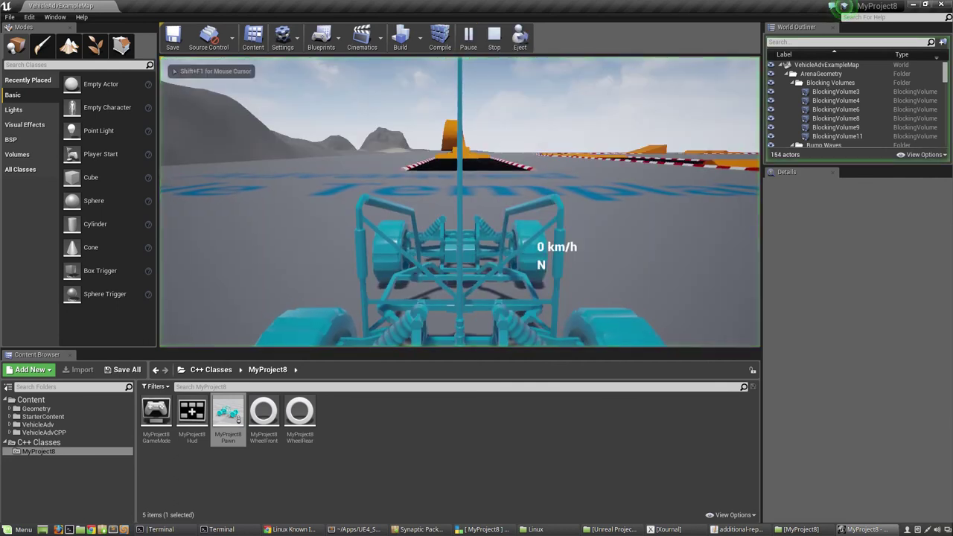
{"action": "key", "text": "w"}
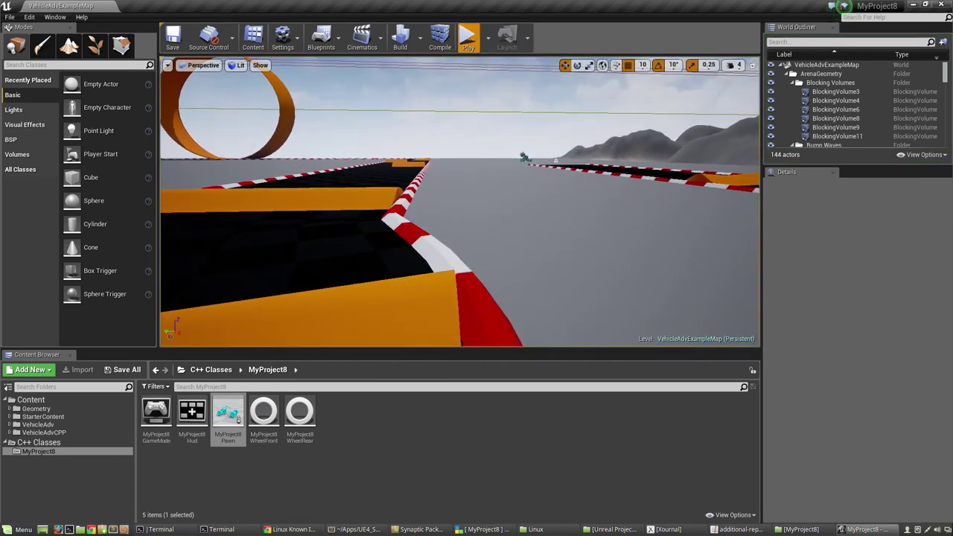
{"action": "left_click", "coordinate": [468, 38]}
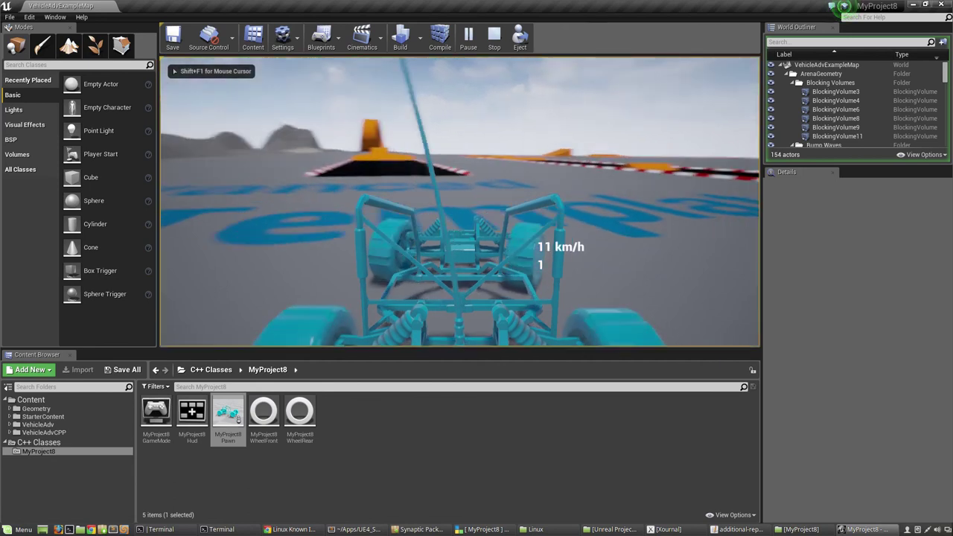
{"action": "key", "text": "w"}
{"action": "key", "text": "w"}
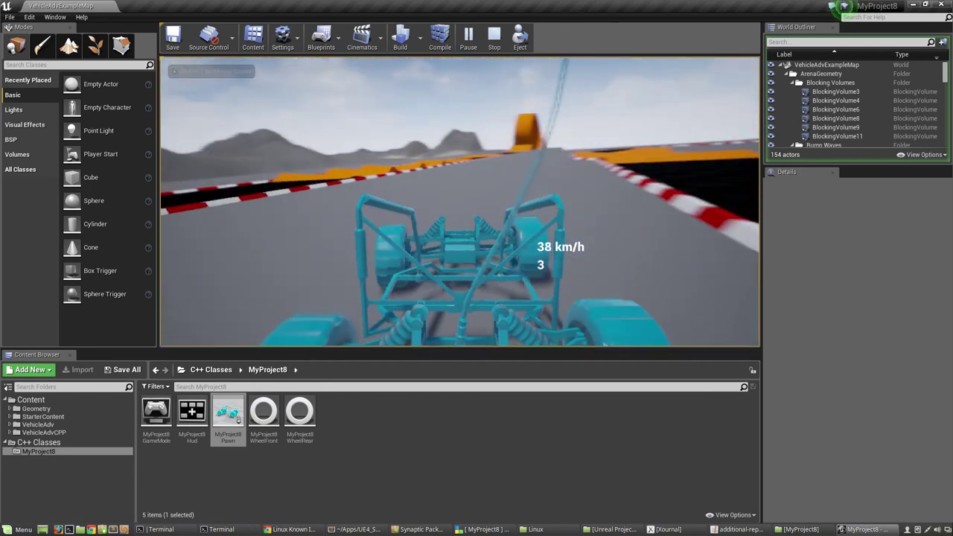
{"action": "key", "text": "w"}
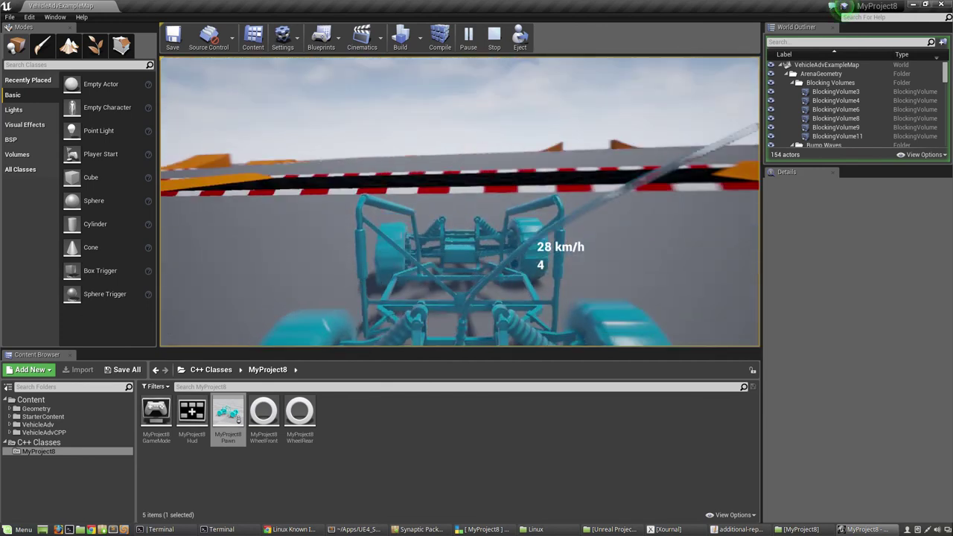
{"action": "key", "text": "Escape"}
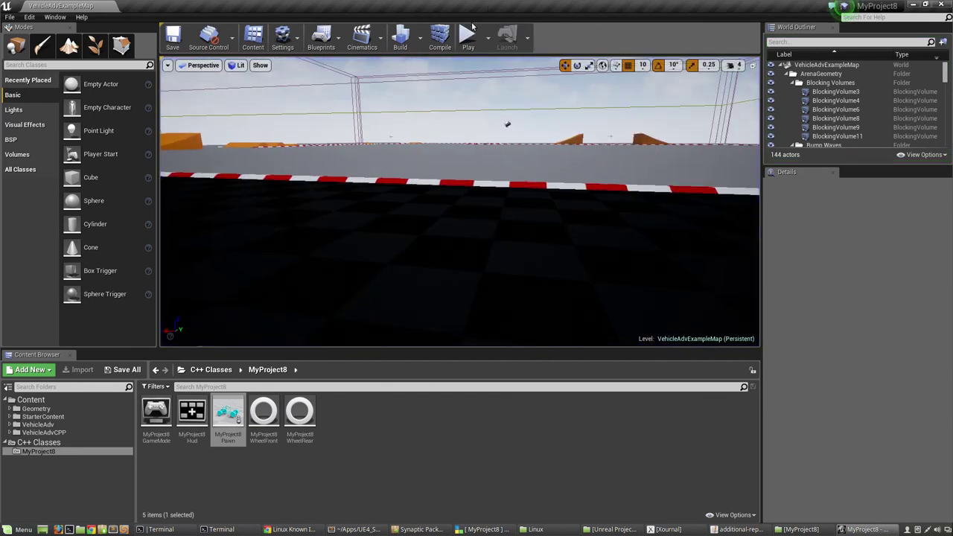
{"action": "key", "text": "alt+p"}
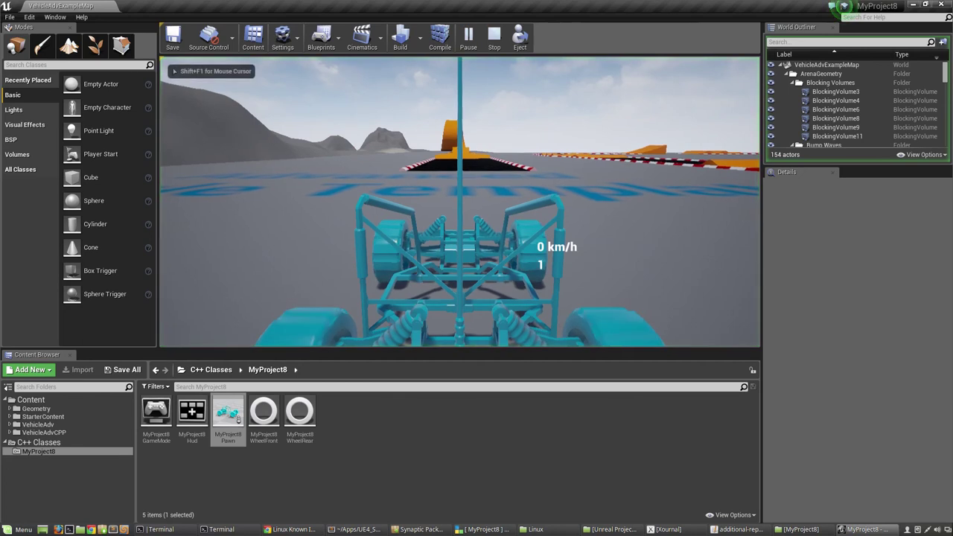
{"action": "key", "text": "d"}
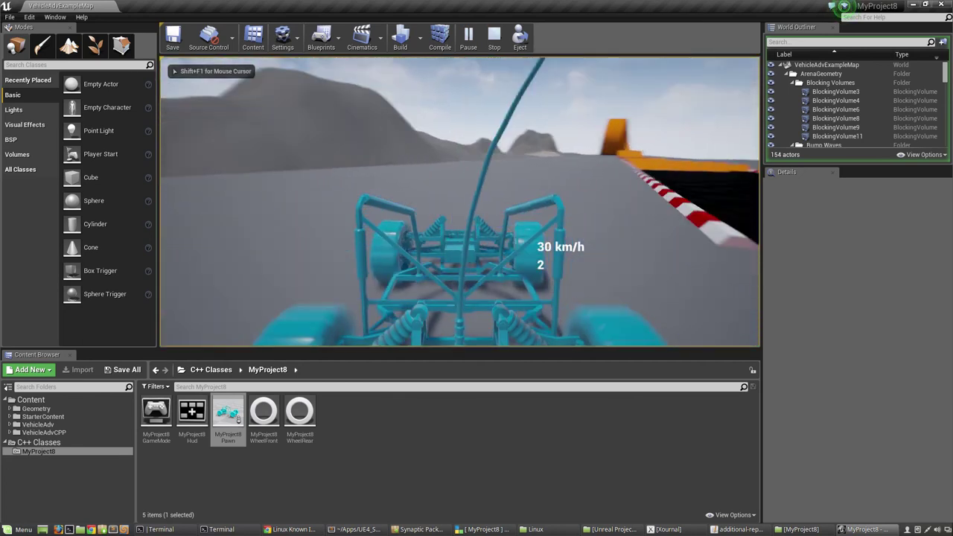
{"action": "key", "text": "d"}
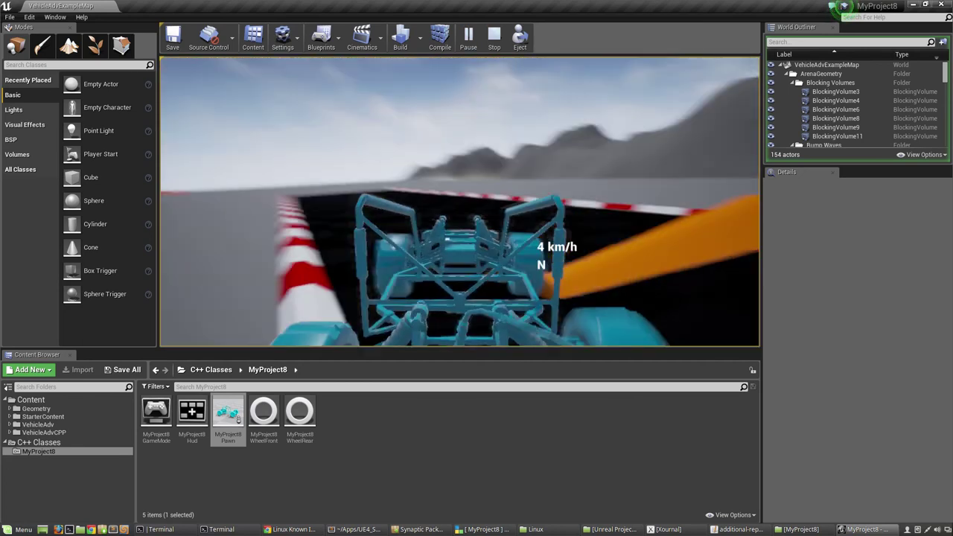
{"action": "key", "text": "Escape"}
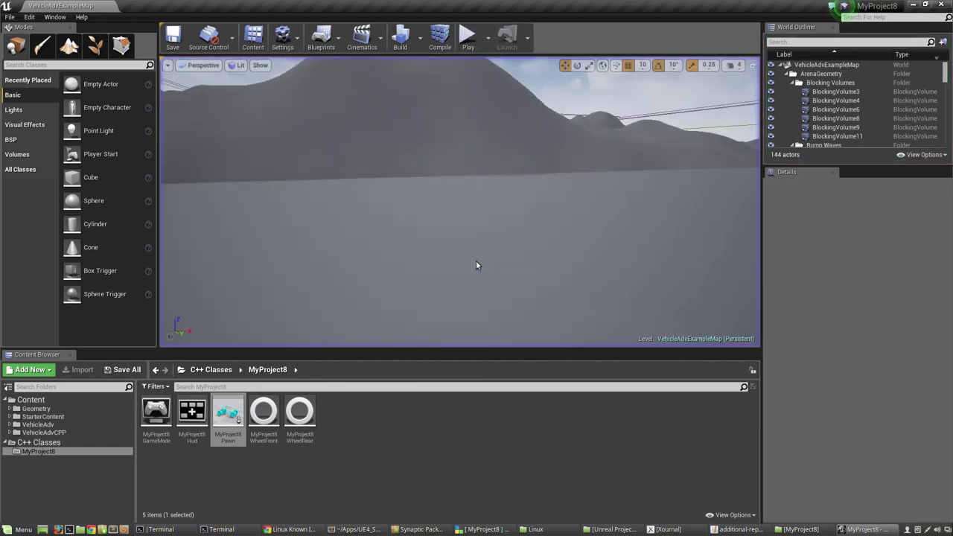
Run two short test drives, turning right along the barrier and weaving over the curb.
{"action": "left_click", "coordinate": [469, 40]}
{"action": "key", "text": "w"}
{"action": "key", "text": "d"}
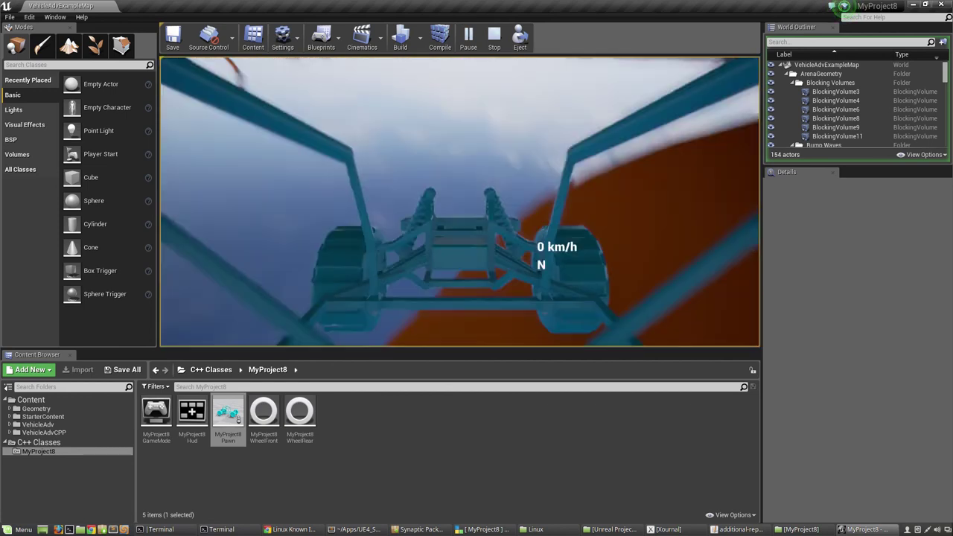
{"action": "key", "text": "Escape"}
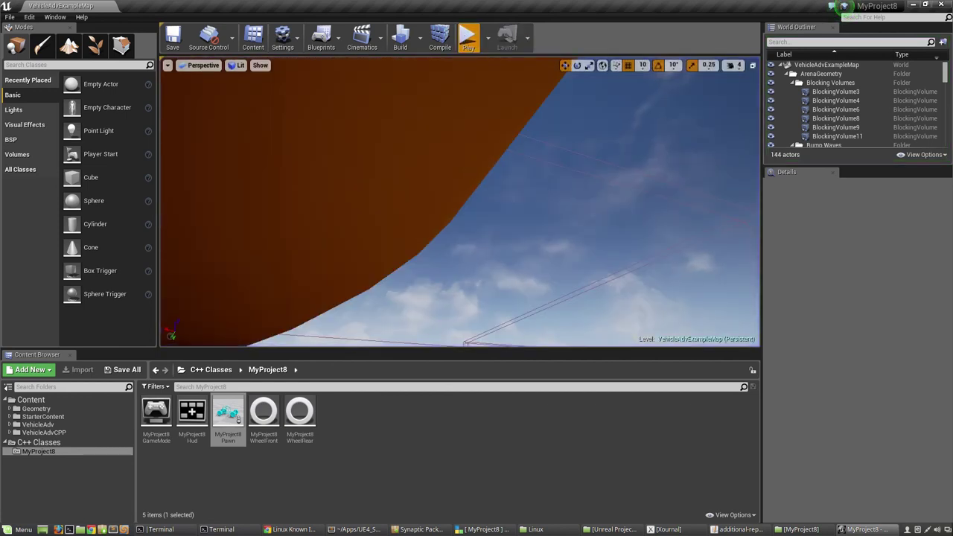
{"action": "left_click", "coordinate": [468, 37]}
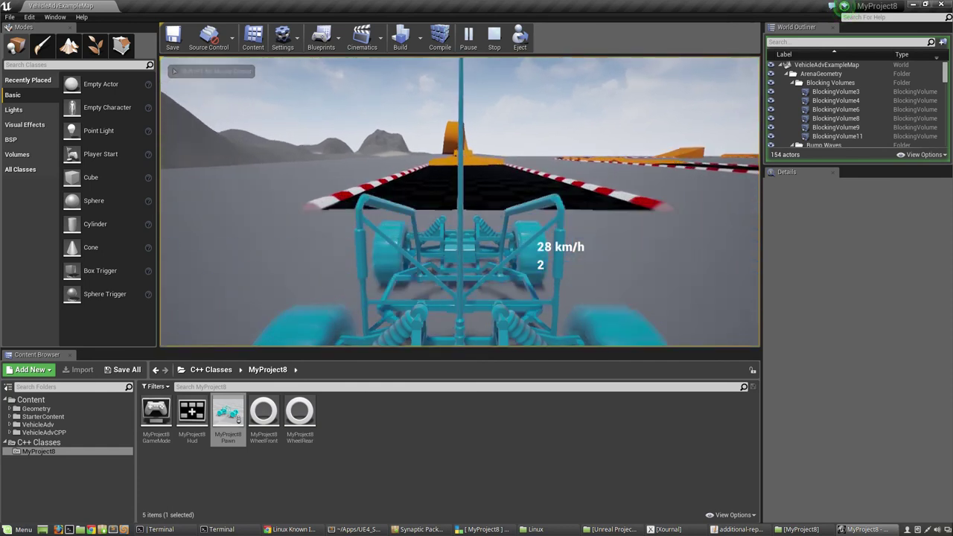
{"action": "key", "text": "d"}
{"action": "key", "text": "d"}
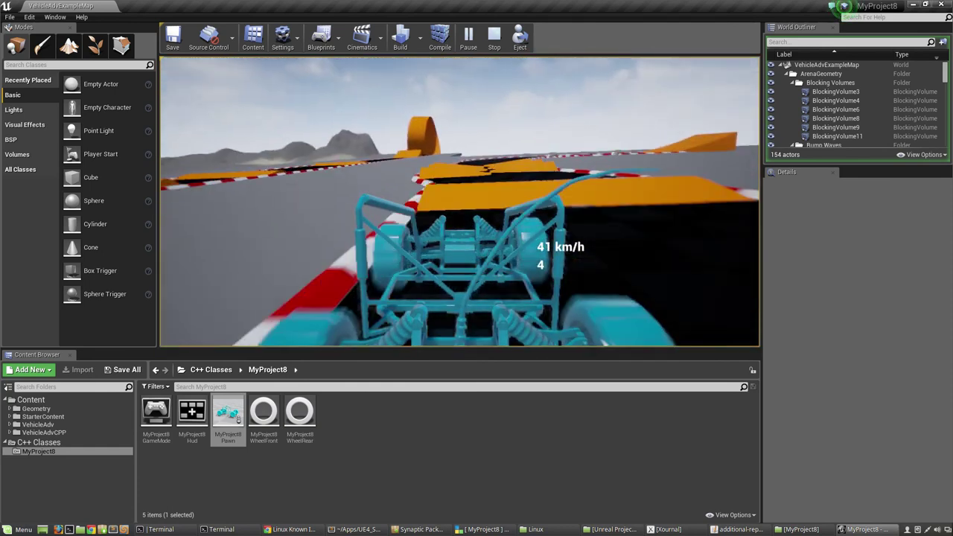
{"action": "key", "text": "a"}
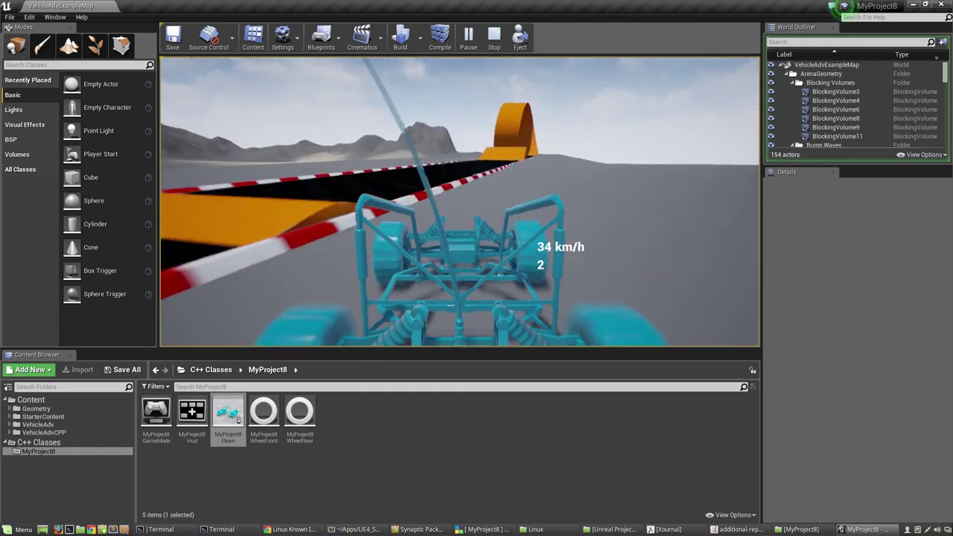
{"action": "key", "text": "d"}
{"action": "key", "text": "a"}
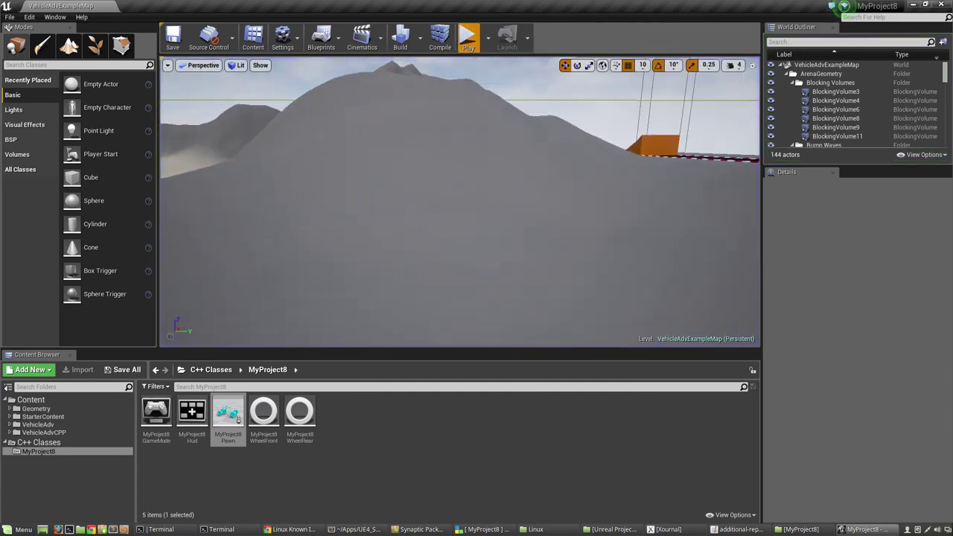
Drive another run lining up with the orange loop, stop the car, and exit play.
{"action": "key", "text": "alt+p"}
{"action": "key", "text": "w"}
{"action": "key", "text": "s"}
{"action": "key", "text": "w"}
{"action": "key", "text": "w"}
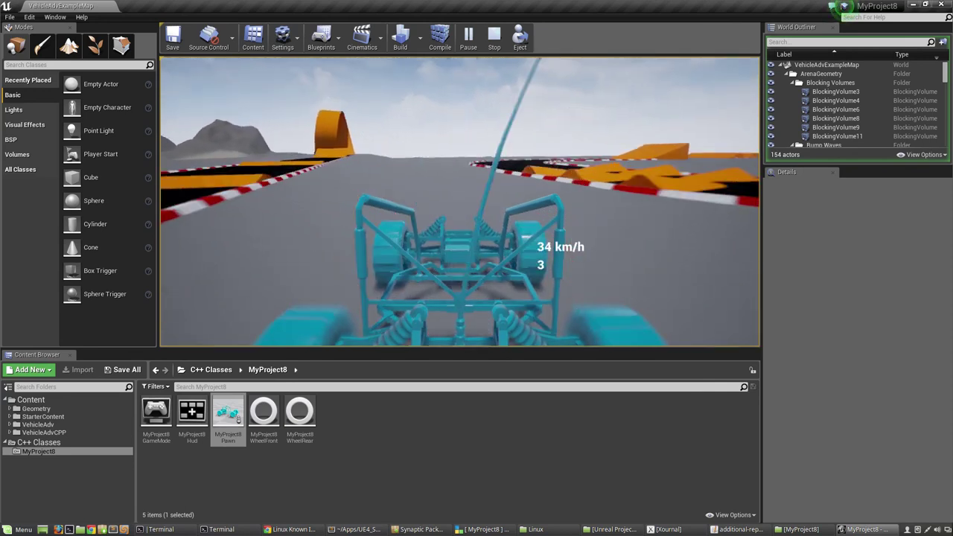
{"action": "key", "text": "w"}
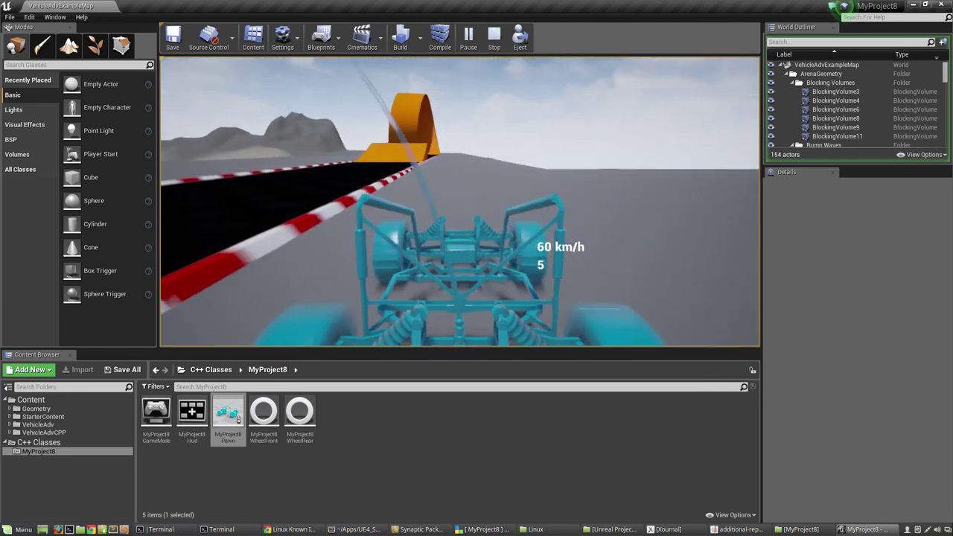
{"action": "key", "text": "a"}
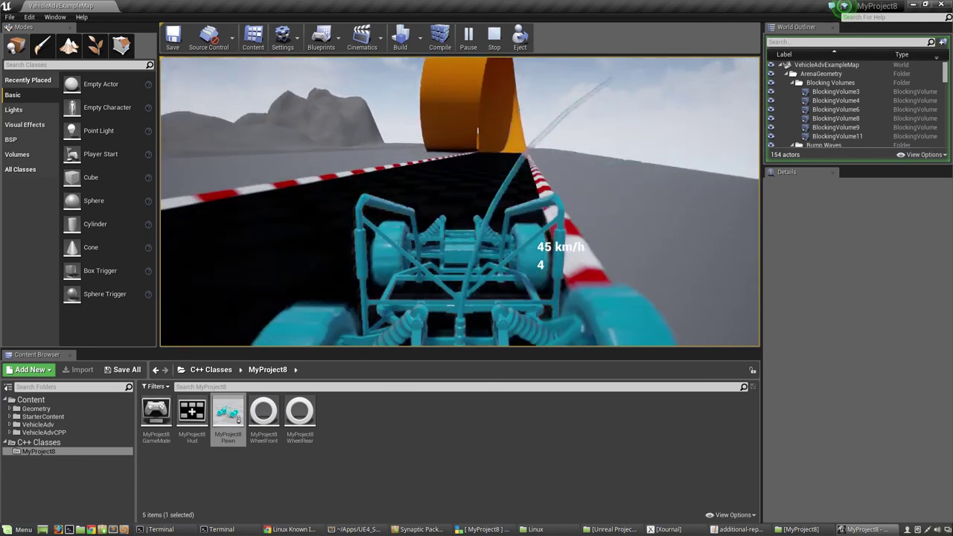
{"action": "key", "text": "w"}
{"action": "key", "text": "w"}
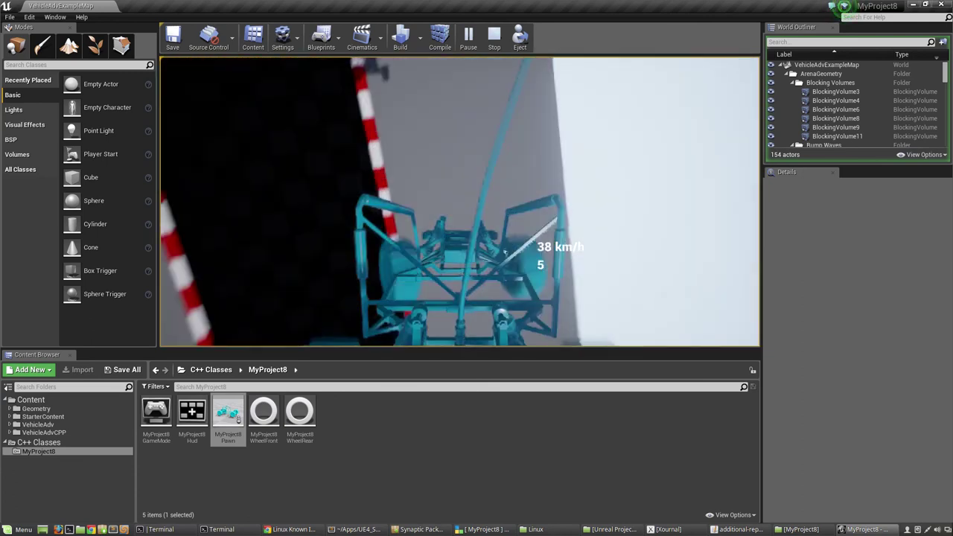
{"action": "key", "text": "w"}
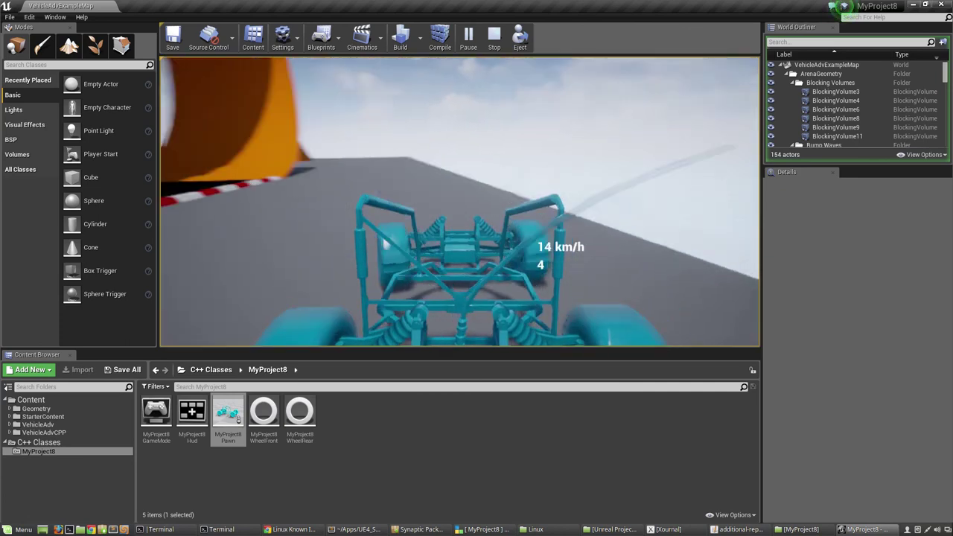
{"action": "key", "text": "d"}
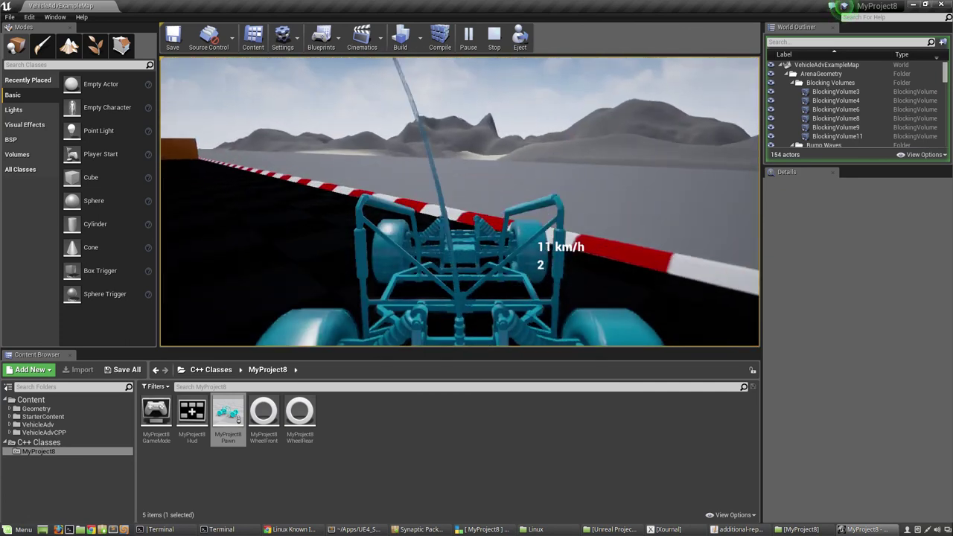
{"action": "key", "text": "w"}
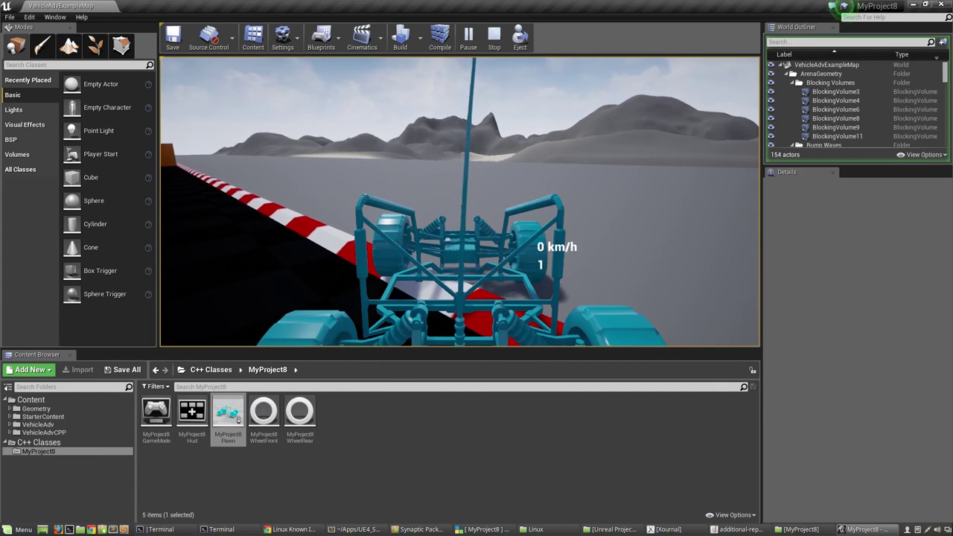
{"action": "key", "text": "Escape"}
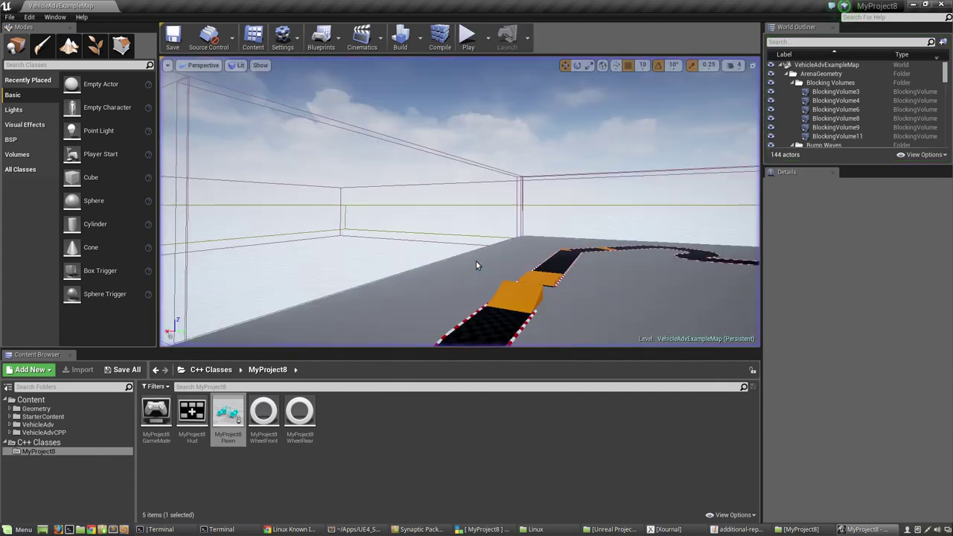
Start a test drive and take the car up the orange ramp, stopping by the orange wall.
{"action": "left_click", "coordinate": [468, 38]}
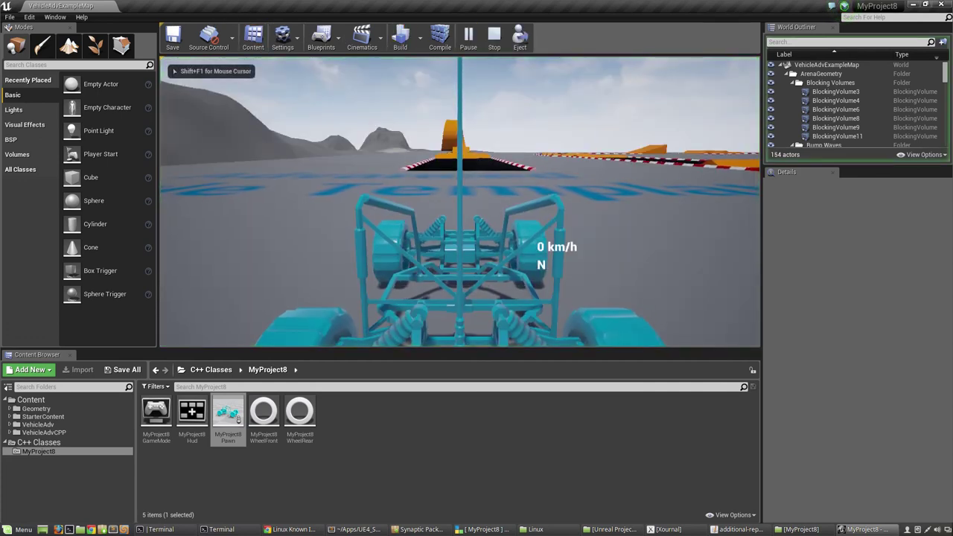
{"action": "key", "text": "w"}
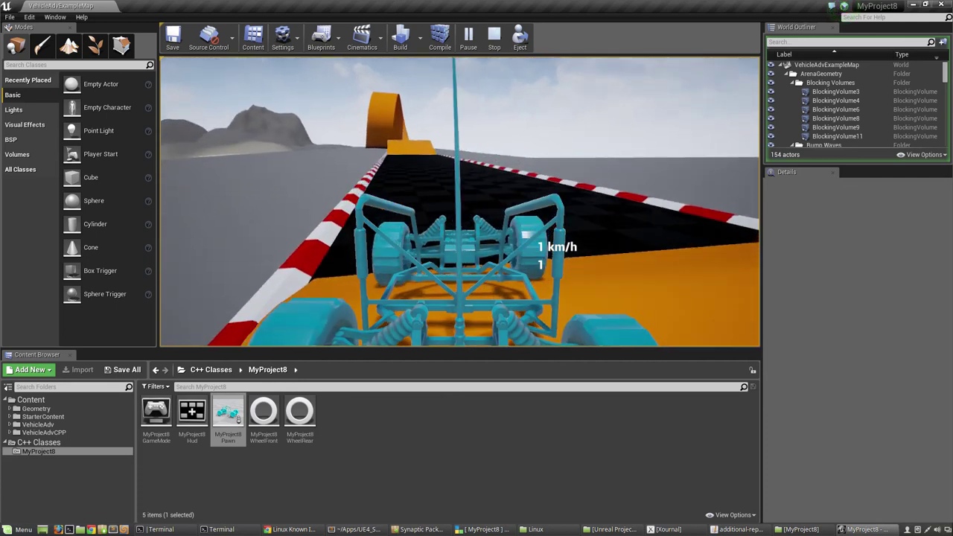
{"action": "key", "text": "w"}
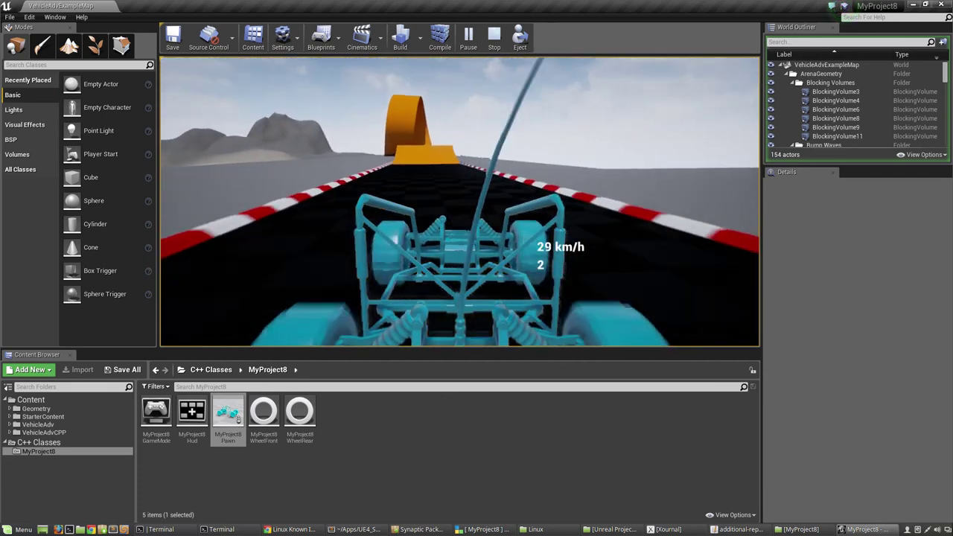
{"action": "key", "text": "d"}
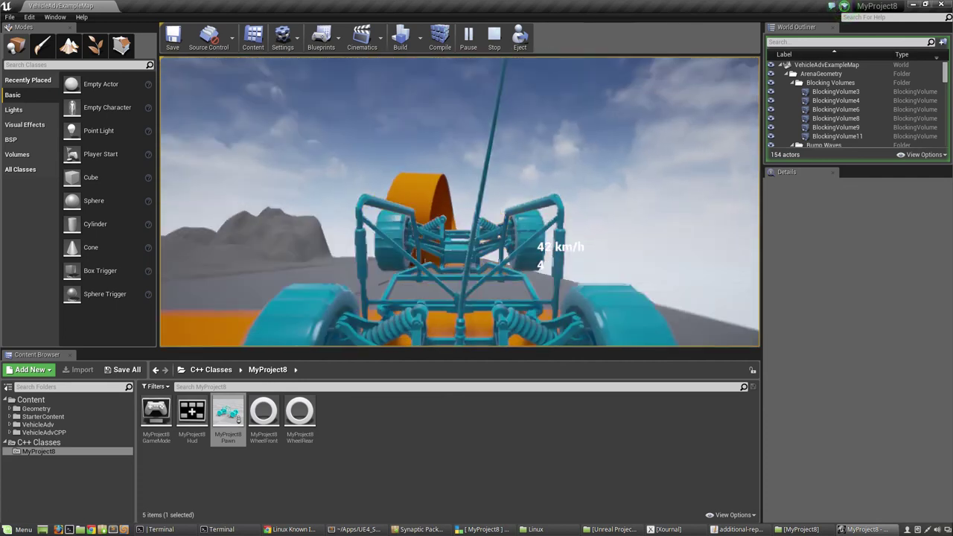
{"action": "key", "text": "a"}
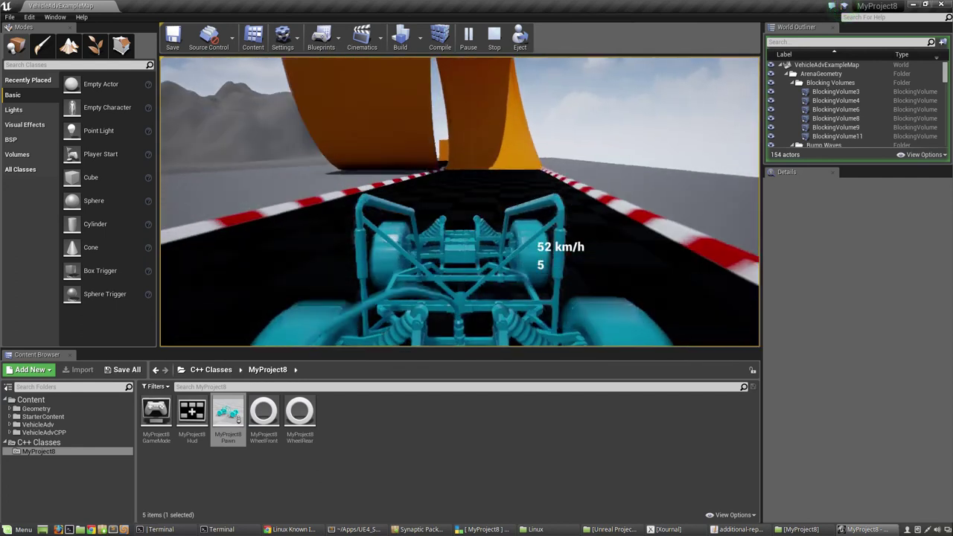
{"action": "key", "text": "w"}
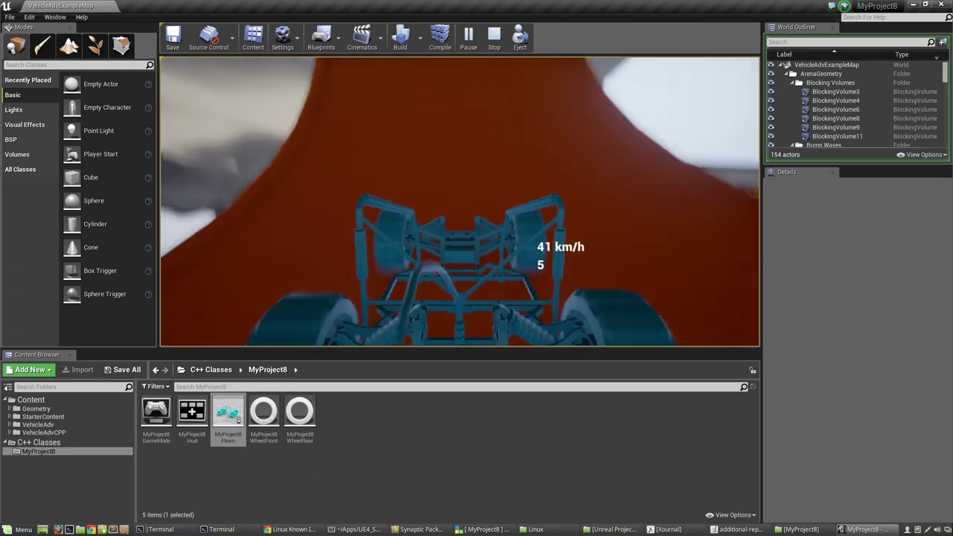
{"action": "key", "text": "w"}
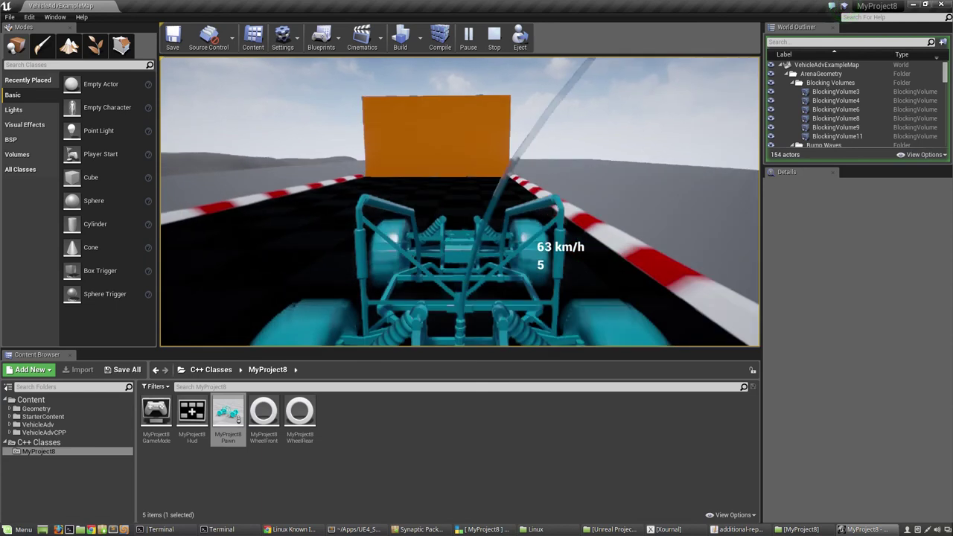
{"action": "key", "text": "d"}
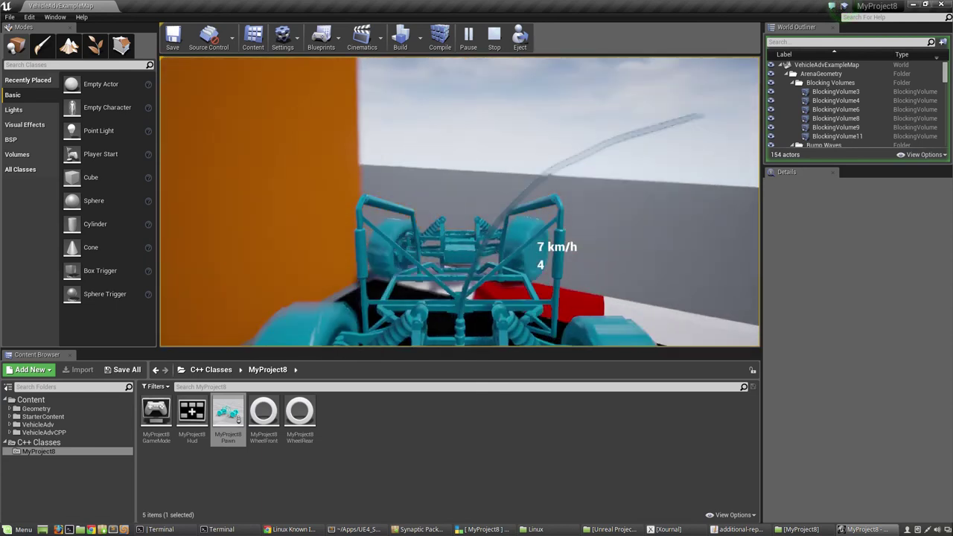
{"action": "key", "text": "d"}
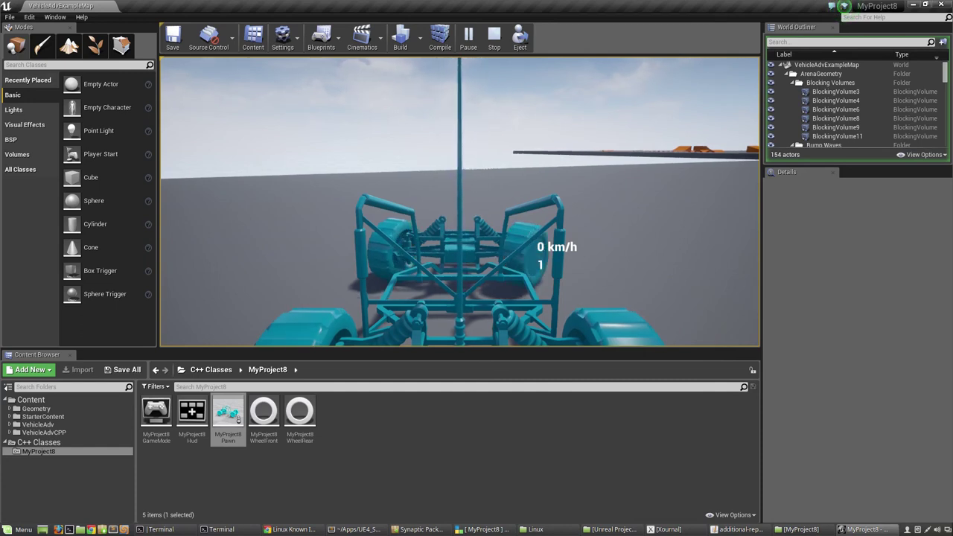
Drive back onto the track, turn left toward the orange loop, and speed onto the ramp.
{"action": "key", "text": "w"}
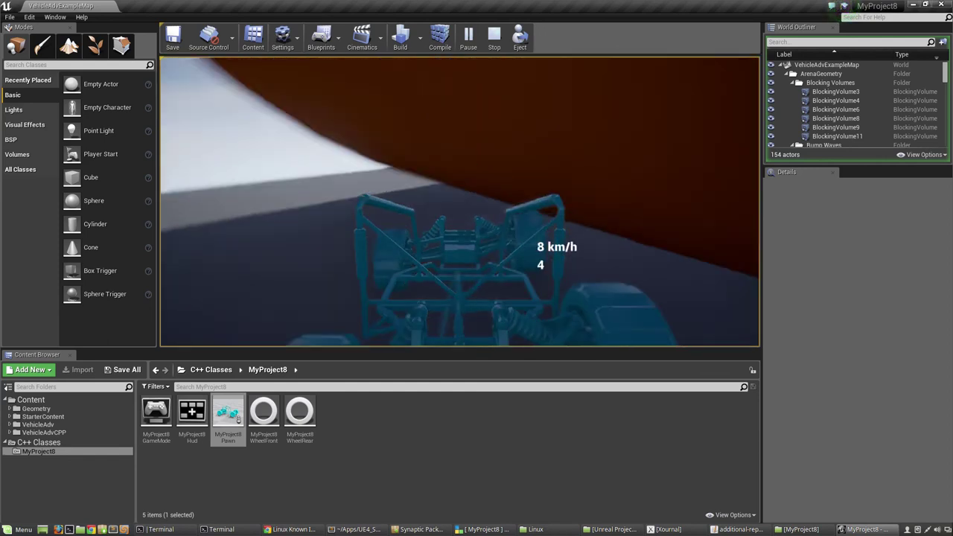
{"action": "key", "text": "a"}
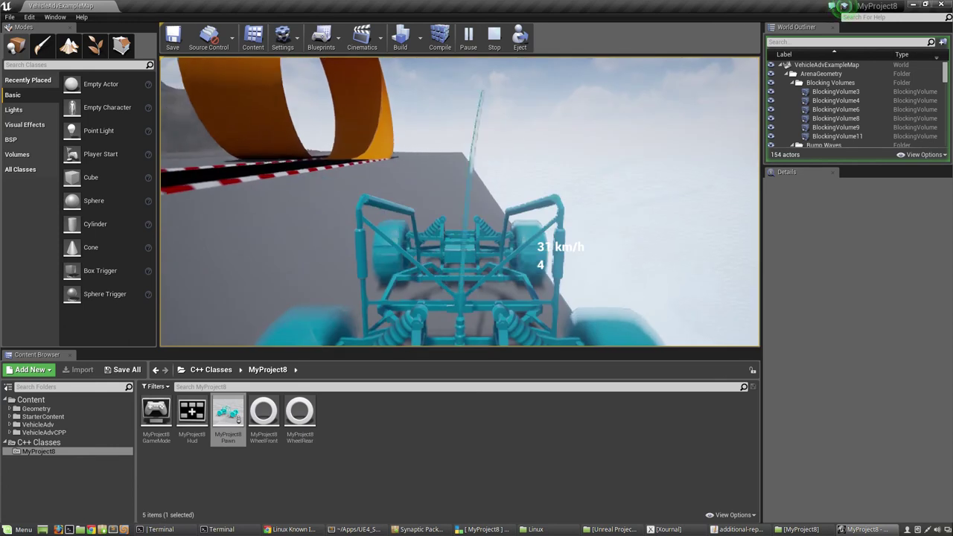
{"action": "key", "text": "s"}
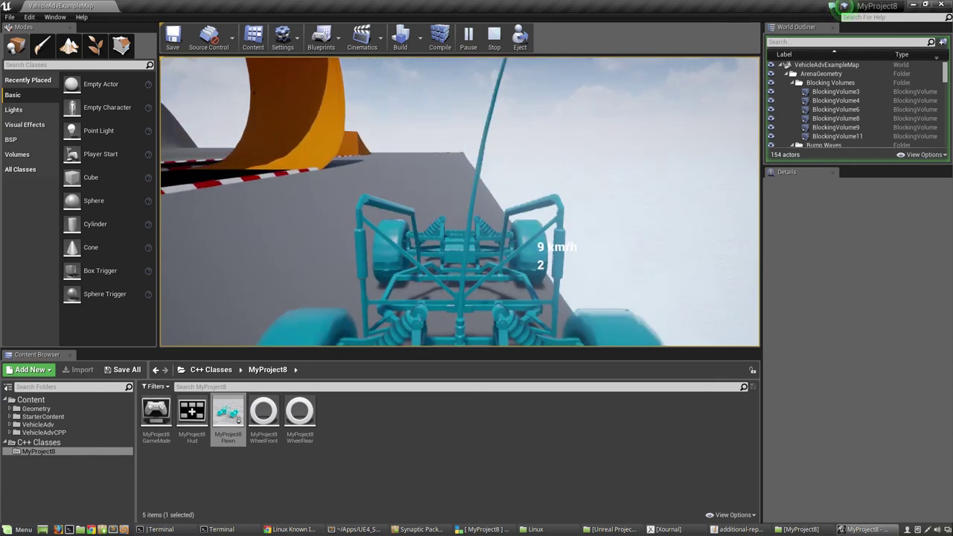
{"action": "key", "text": "a"}
{"action": "key", "text": "w"}
{"action": "key", "text": "w"}
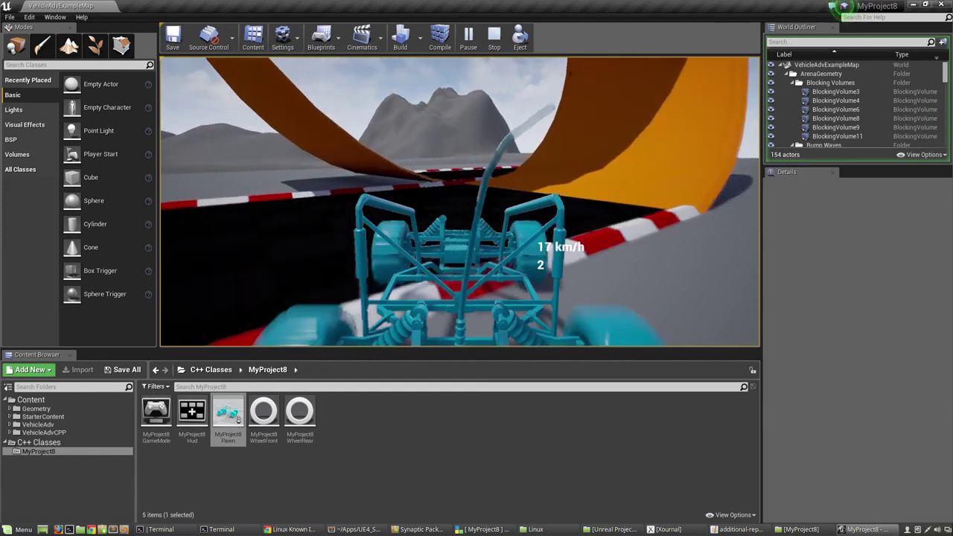
{"action": "key", "text": "w"}
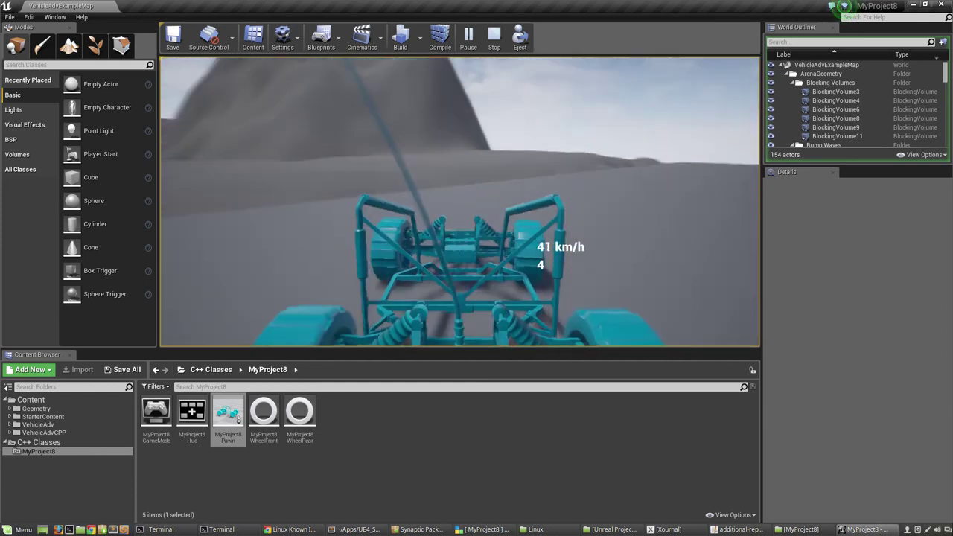
{"action": "key", "text": "a"}
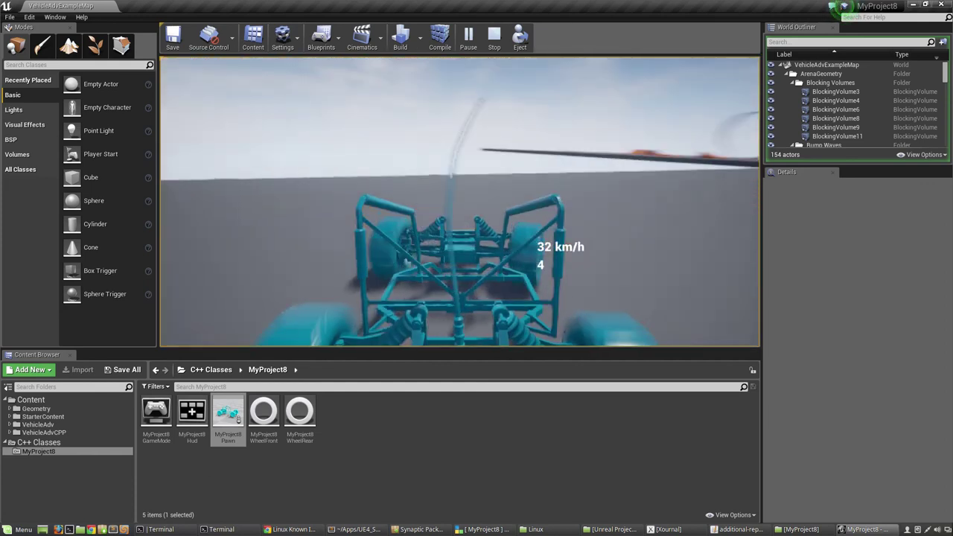
{"action": "key", "text": "w"}
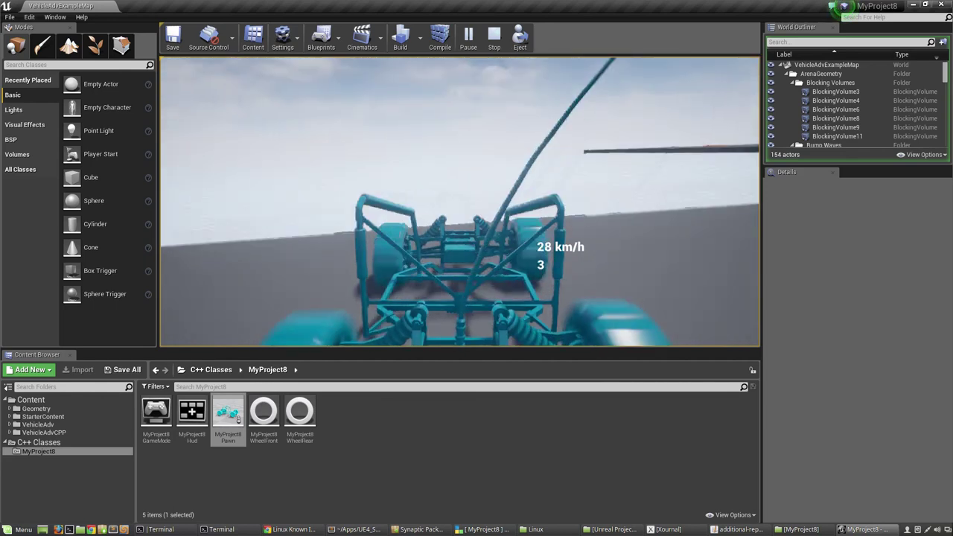